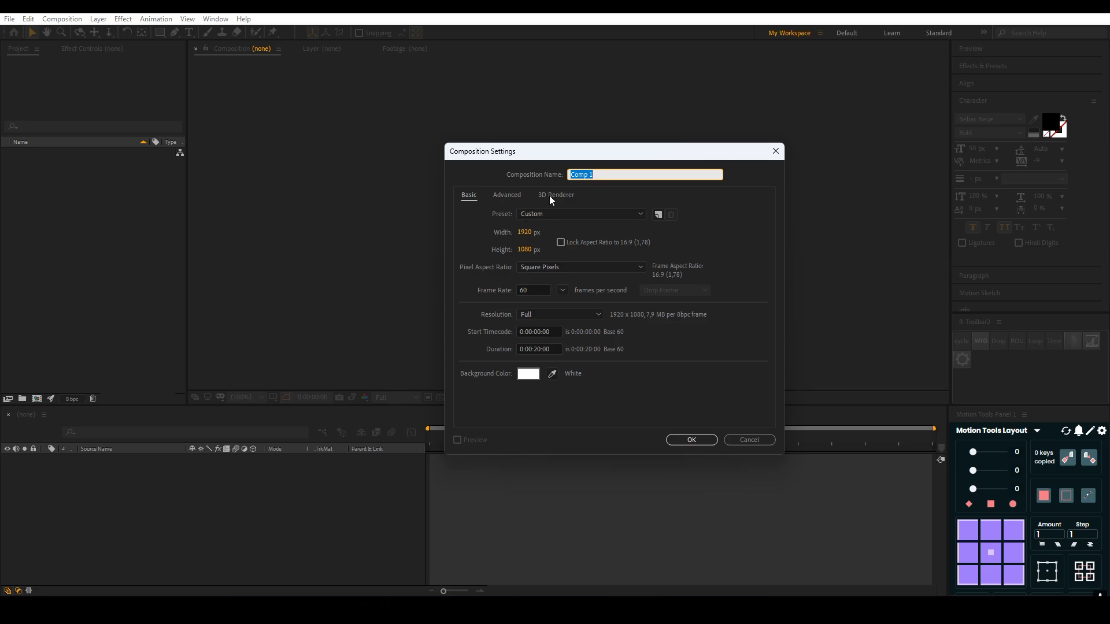
# Create a composition named Logo at 1920 × 1080 px and 60 fps, with a 20-second duration and white background.
pyautogui.write('Logo')
pyautogui.click(563, 292)
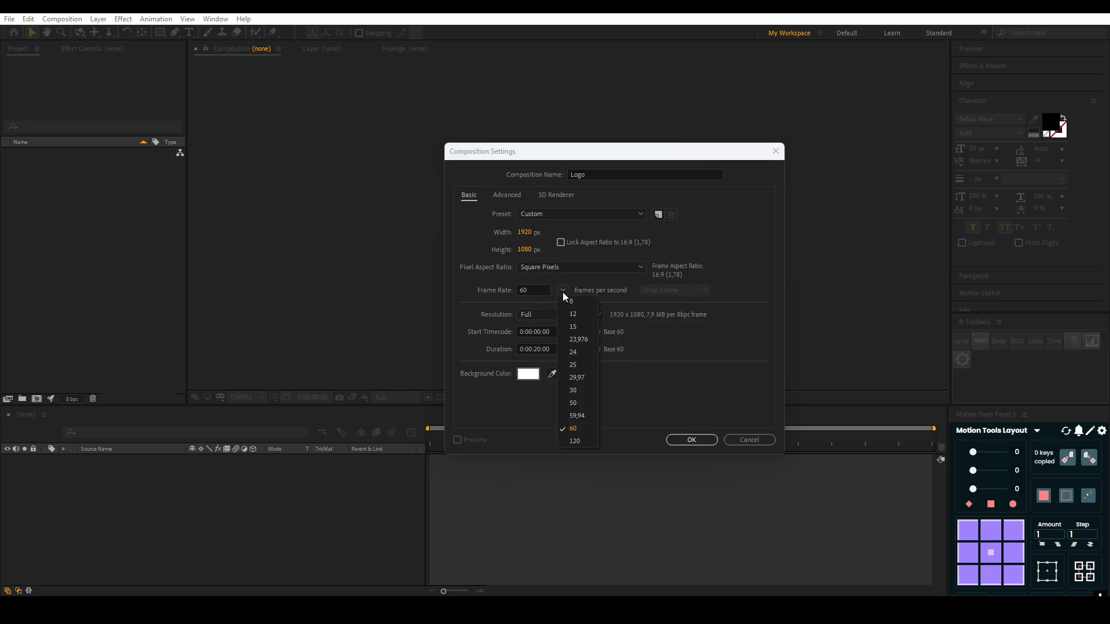
pyautogui.click(563, 292)
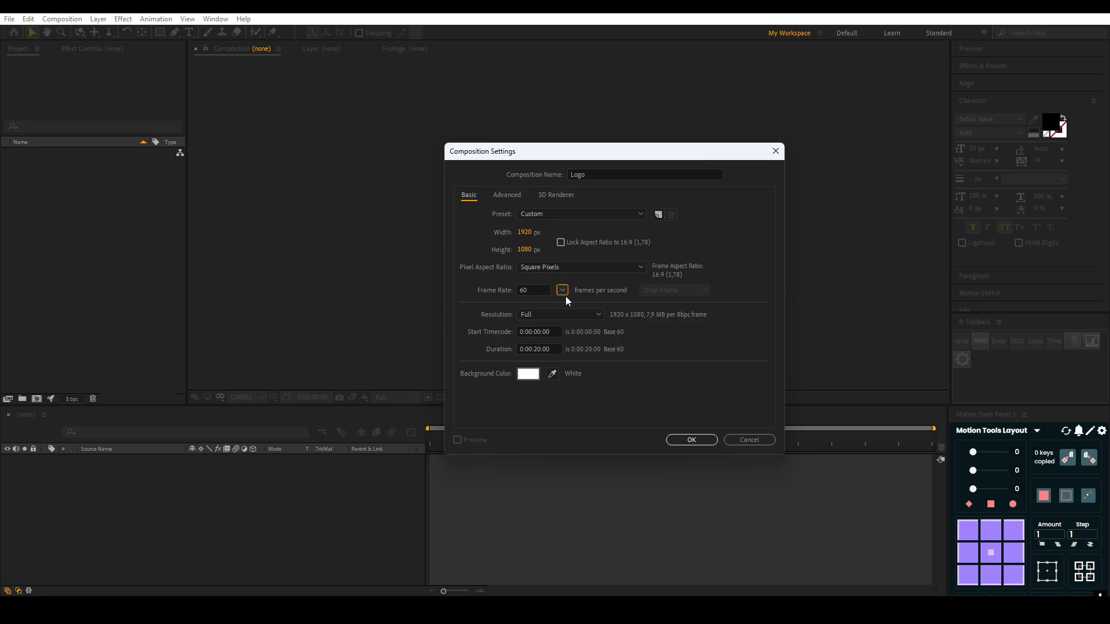
pyautogui.click(691, 441)
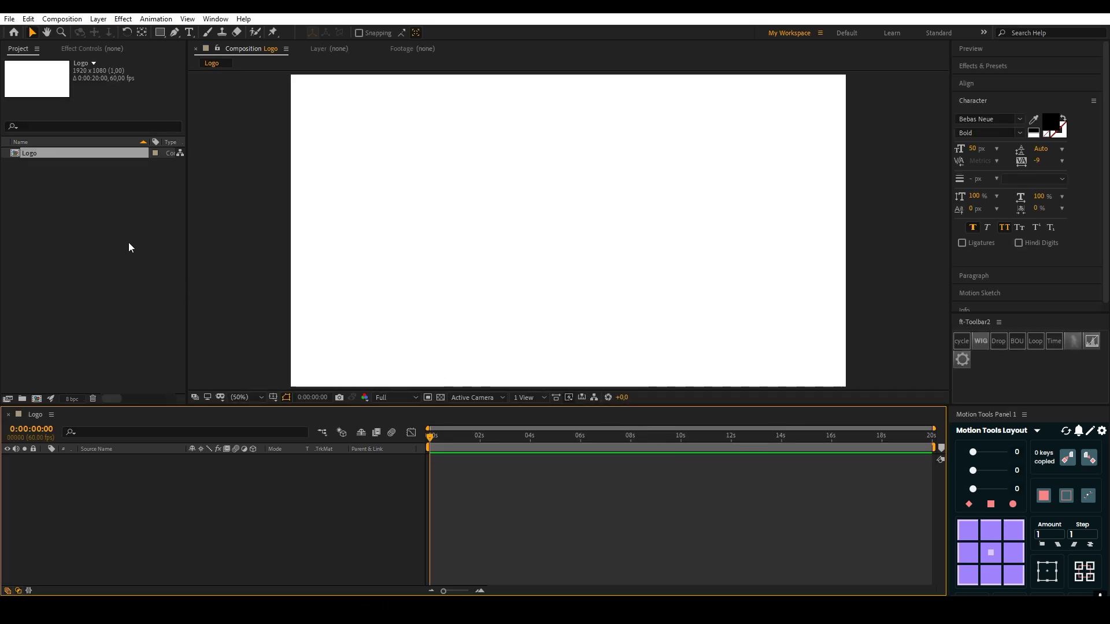
# Import the Illustrator file 2339700_02 from the Logo folder as Footage.
pyautogui.doubleClick(57, 172)
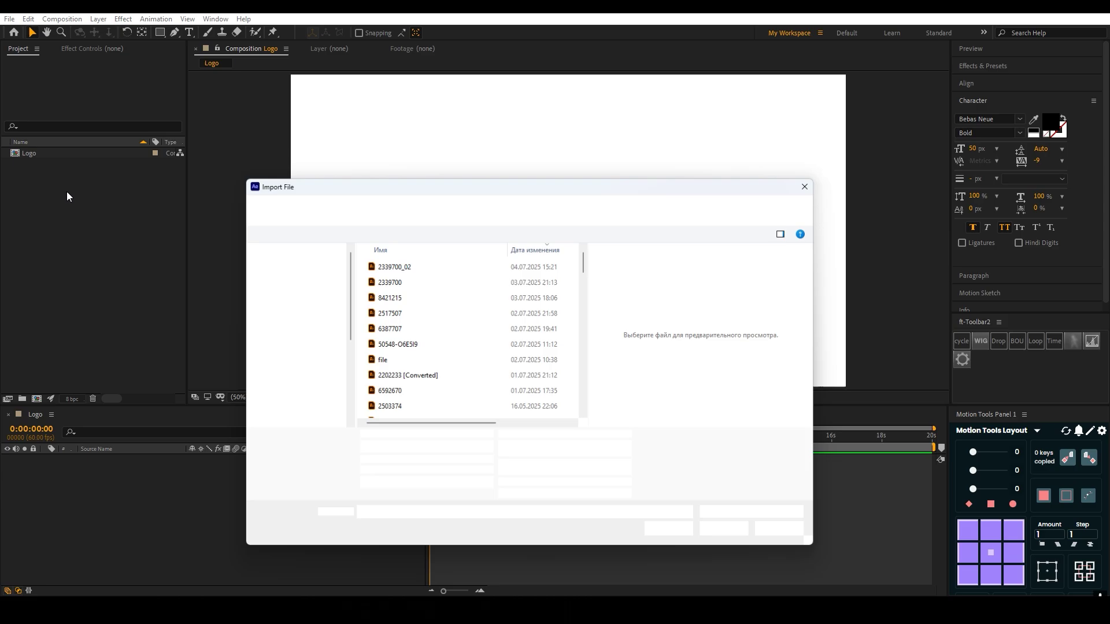
pyautogui.click(393, 264)
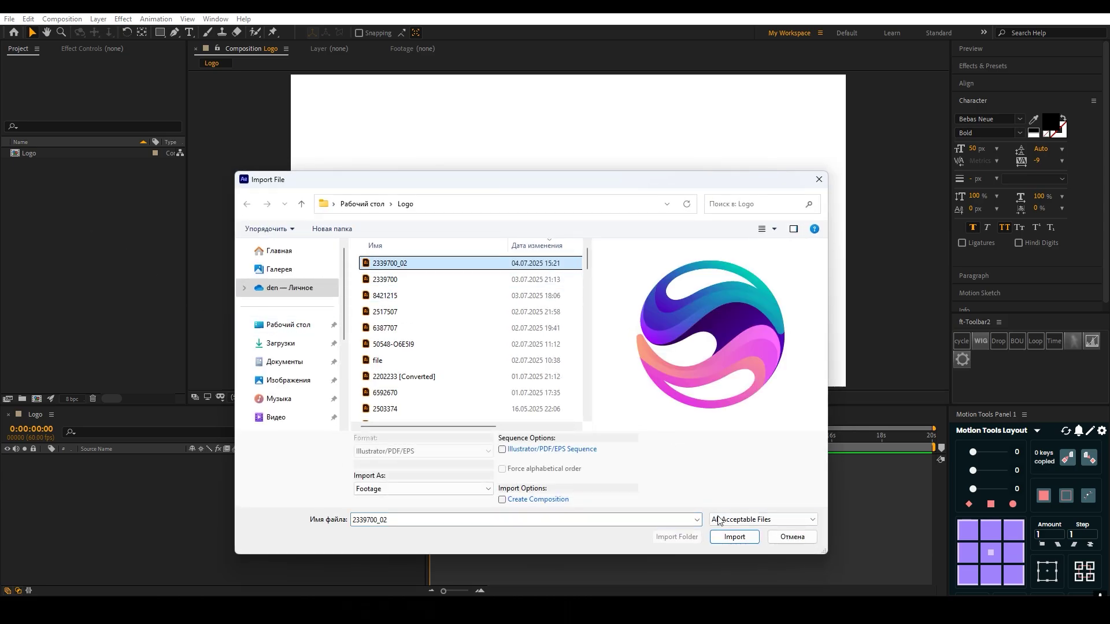
pyautogui.click(735, 536)
pyautogui.click(560, 258)
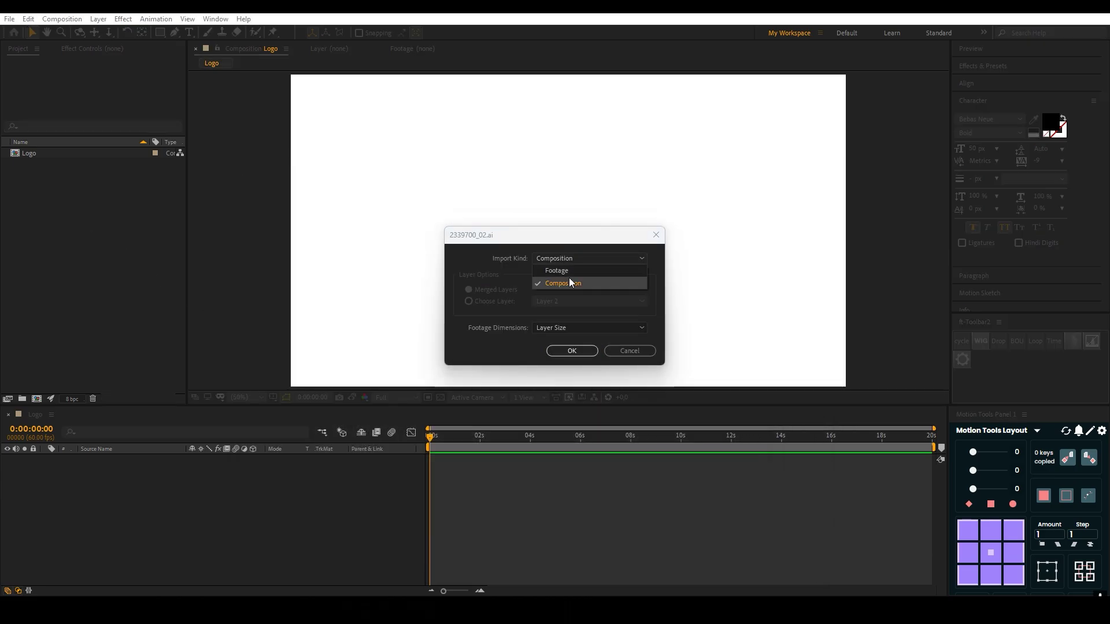
pyautogui.click(569, 278)
pyautogui.click(571, 351)
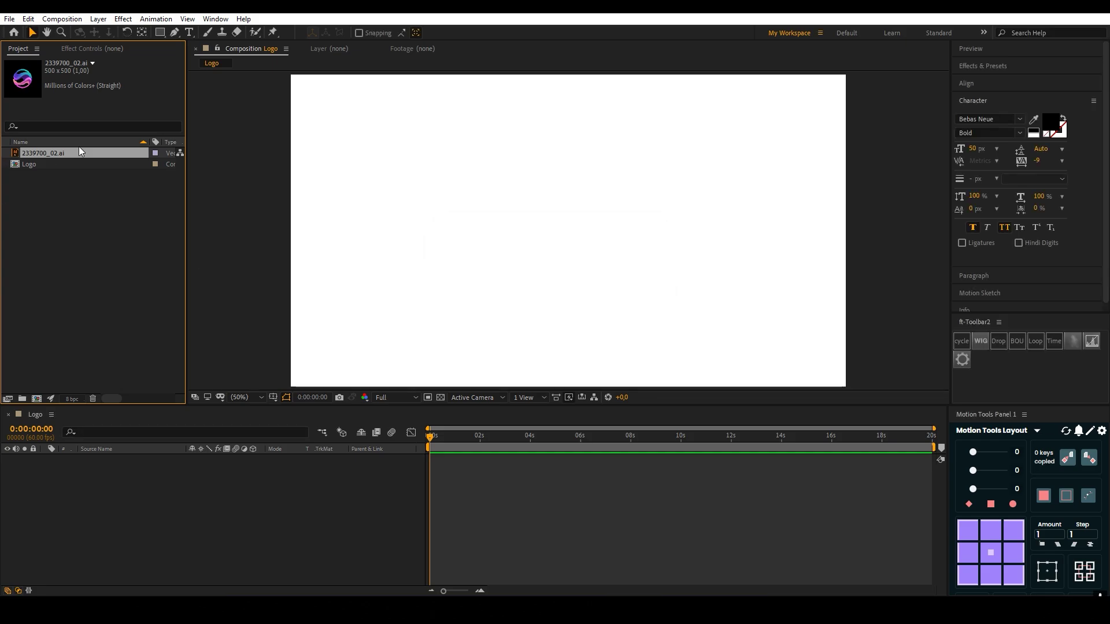
# Place 2339700_02.ai in the Logo composition, scale it to 242% and enable continuous rasterization for the layer.
pyautogui.moveTo(79, 152); pyautogui.dragTo(209, 493)
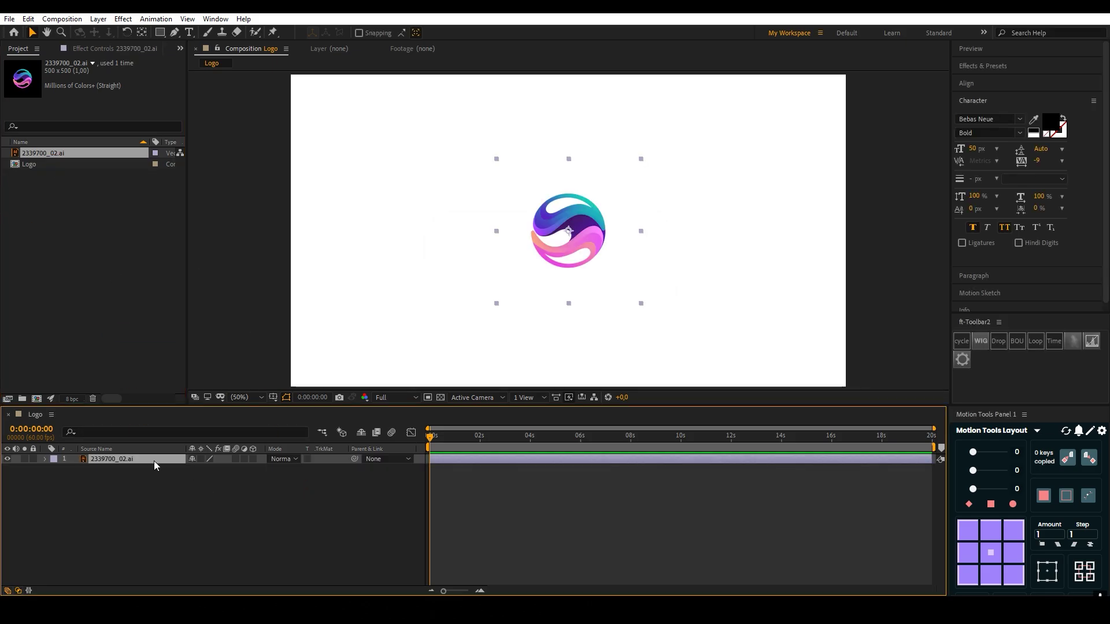
pyautogui.press('s')
pyautogui.moveTo(226, 468)
pyautogui.mouseDown()
pyautogui.moveTo(347, 468)
pyautogui.moveTo(246, 473)
pyautogui.mouseUp()
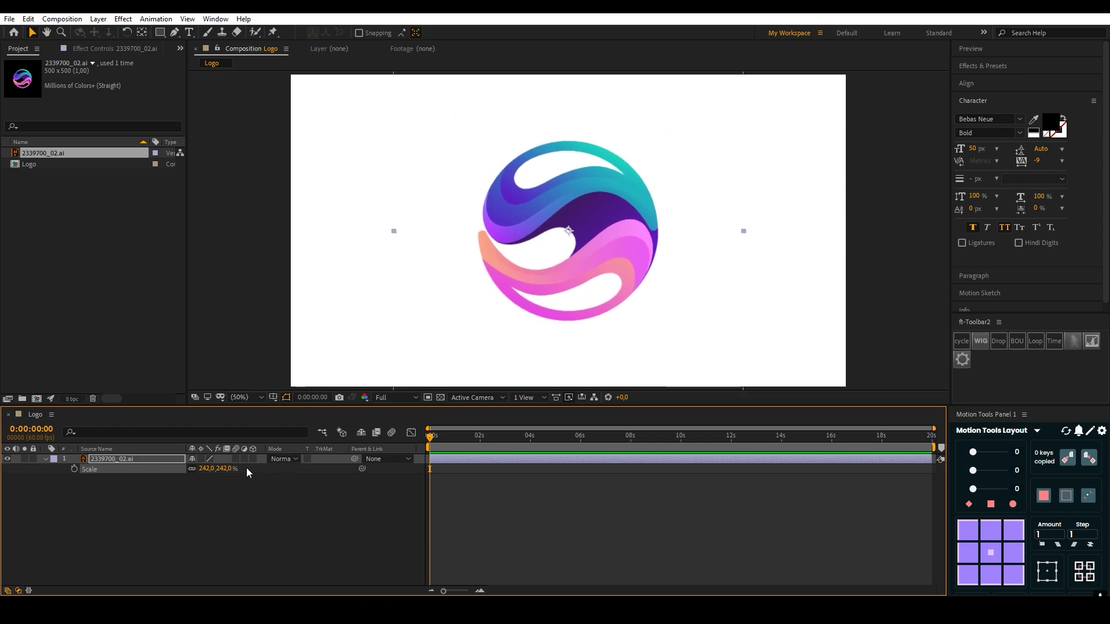
pyautogui.click(201, 459)
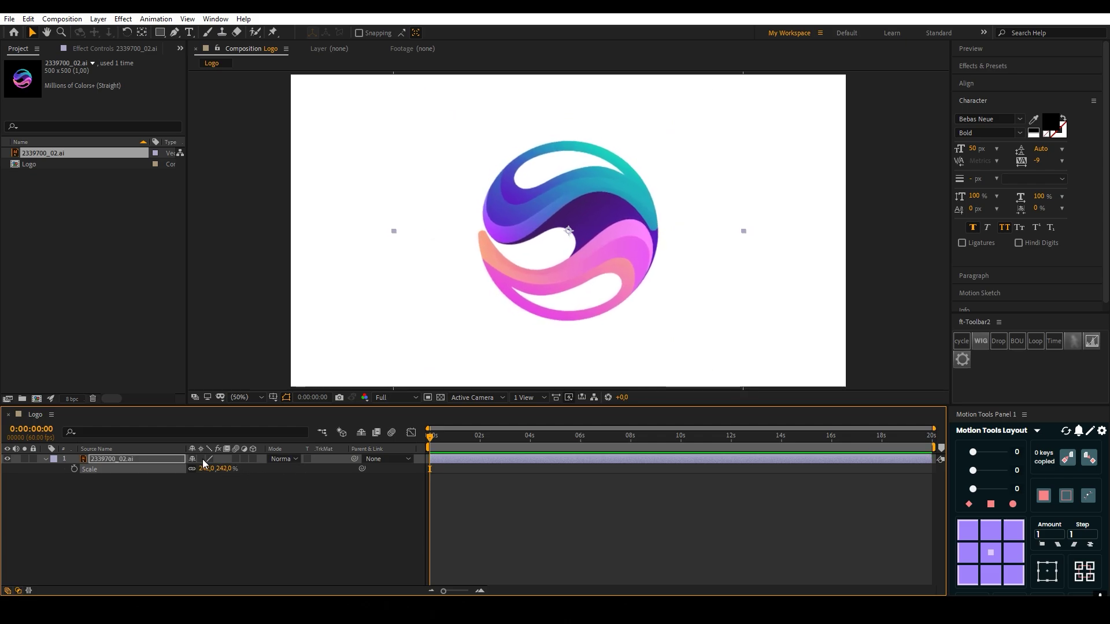
pyautogui.press('s')
pyautogui.click(143, 473)
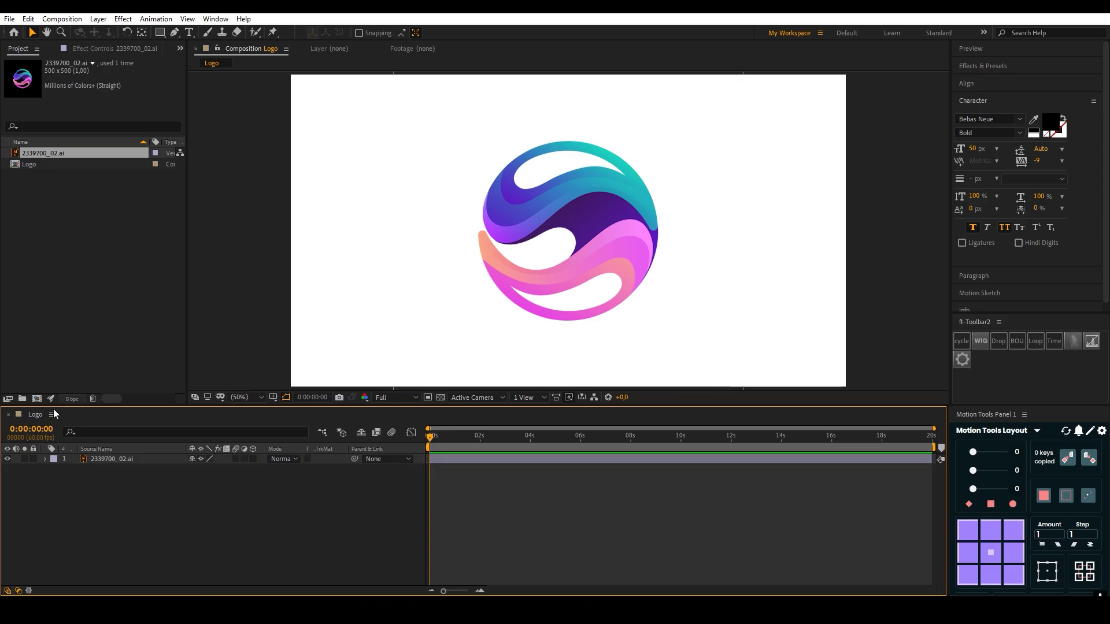
# Create a composition named Logo Vegas with the same settings and place the Logo composition in it.
pyautogui.click(37, 398)
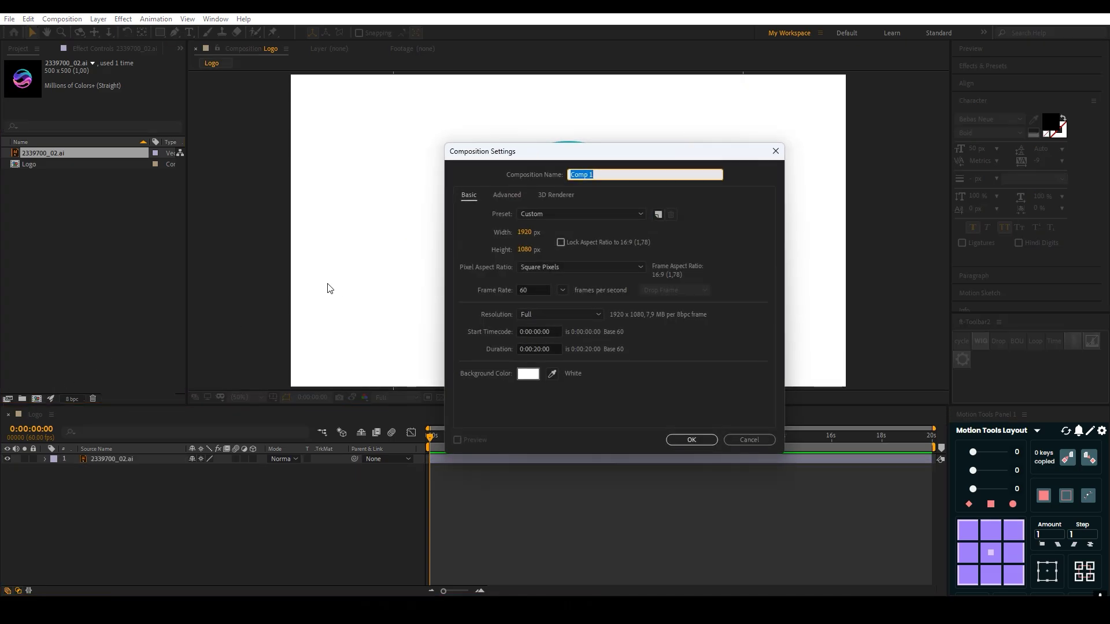
pyautogui.write('Logo Vegas')
pyautogui.click(691, 439)
pyautogui.click(39, 178)
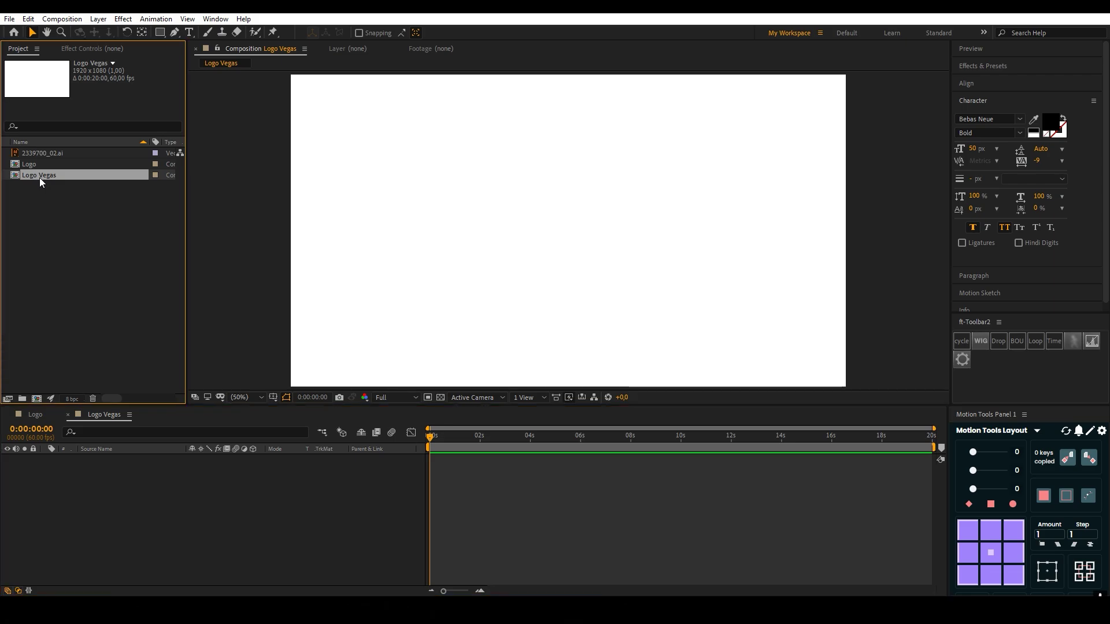
pyautogui.moveTo(35, 163); pyautogui.dragTo(148, 479)
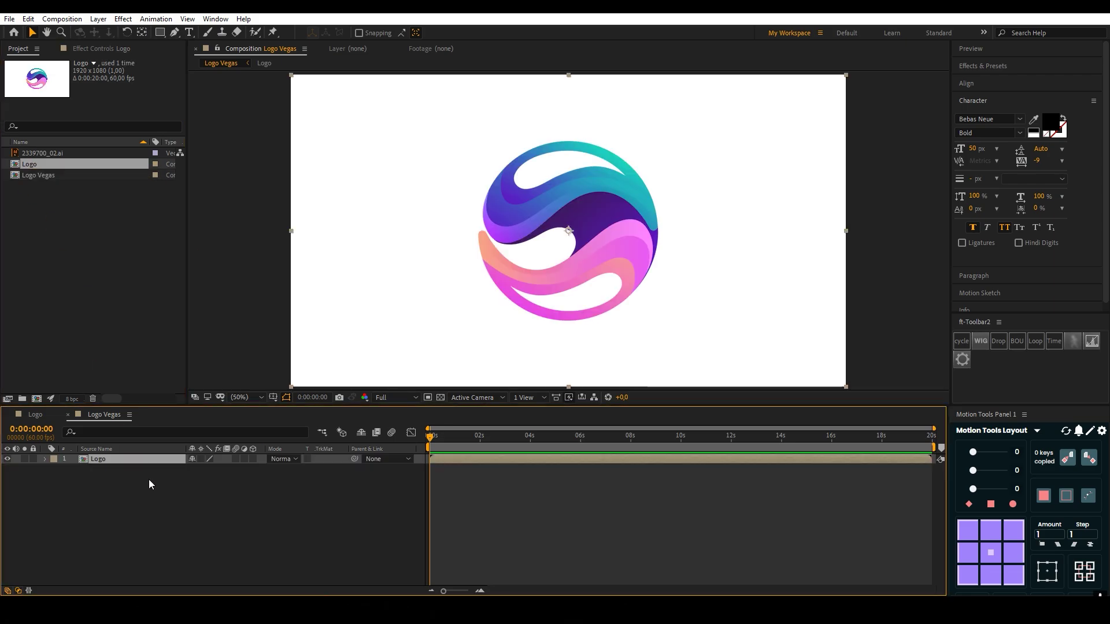
# Find the Fill effect and apply it to the Logo layer in the Logo Vegas composition.
pyautogui.click(126, 461)
pyautogui.hotkey('ctrl', '5')
pyautogui.click(971, 79)
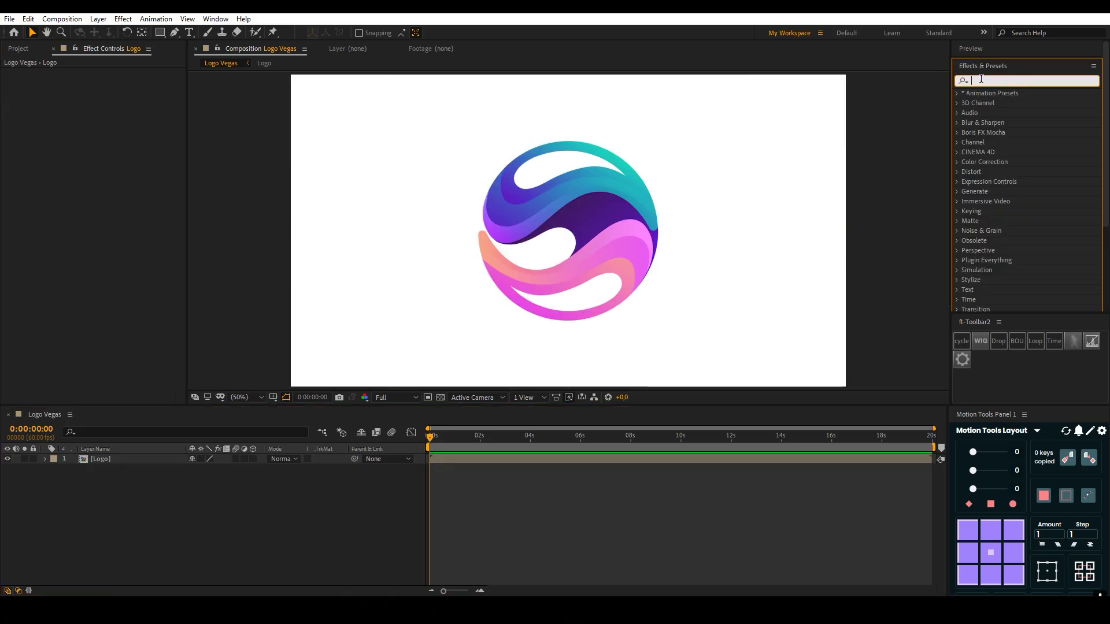
pyautogui.write('fi')
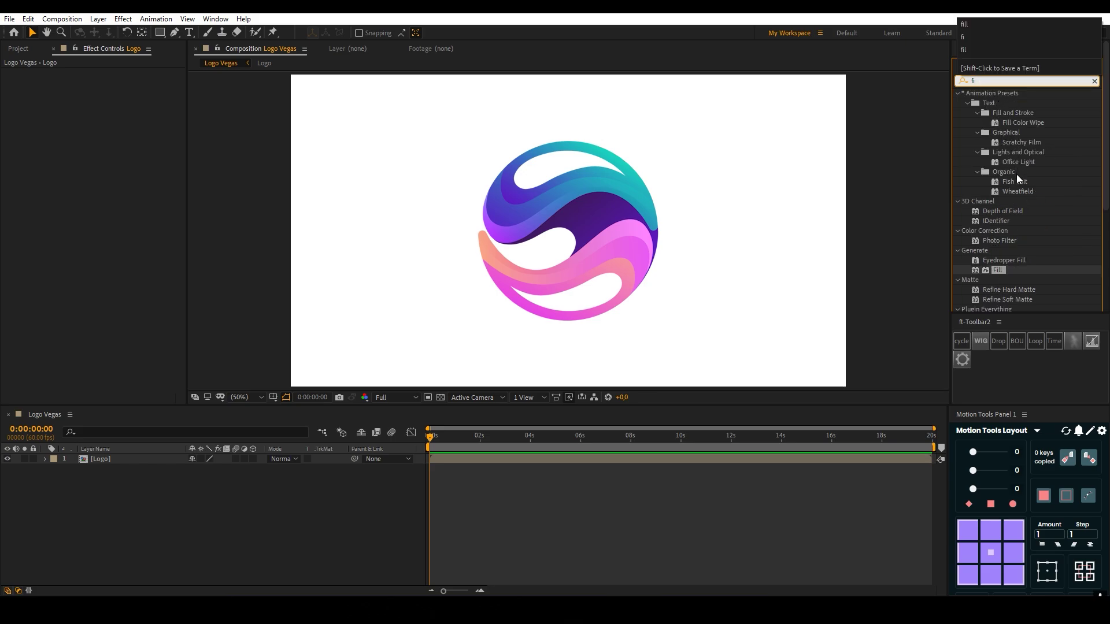
pyautogui.write('ll')
pyautogui.moveTo(995, 150); pyautogui.dragTo(104, 460)
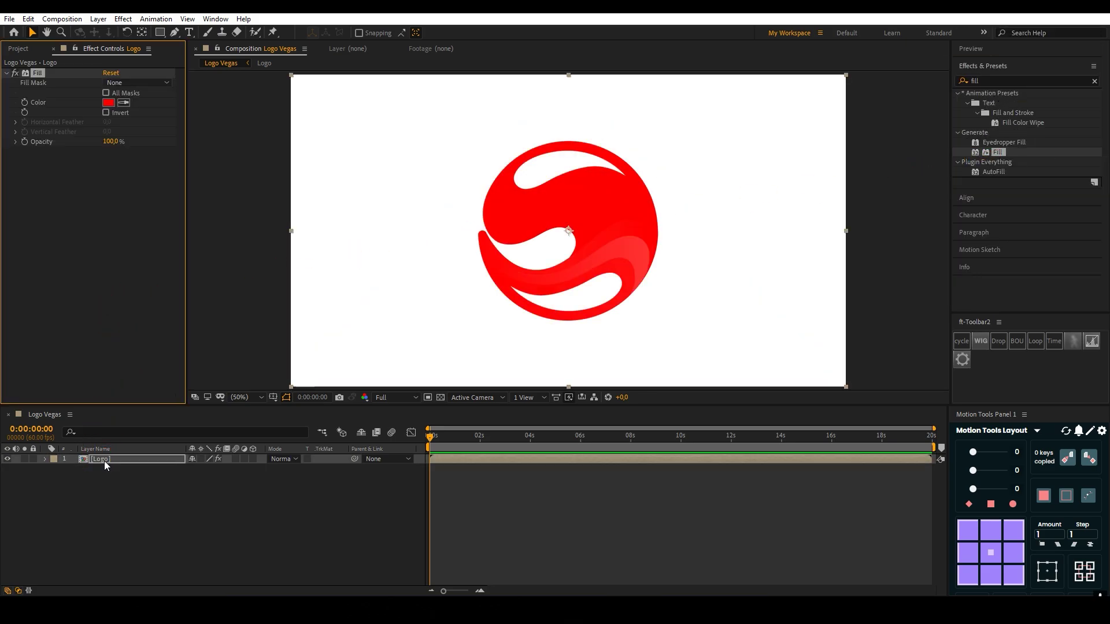
# Set the Fill effect's color on the Logo layer to white (FFFFFF).
pyautogui.click(108, 102)
pyautogui.moveTo(466, 377); pyautogui.dragTo(353, 289)
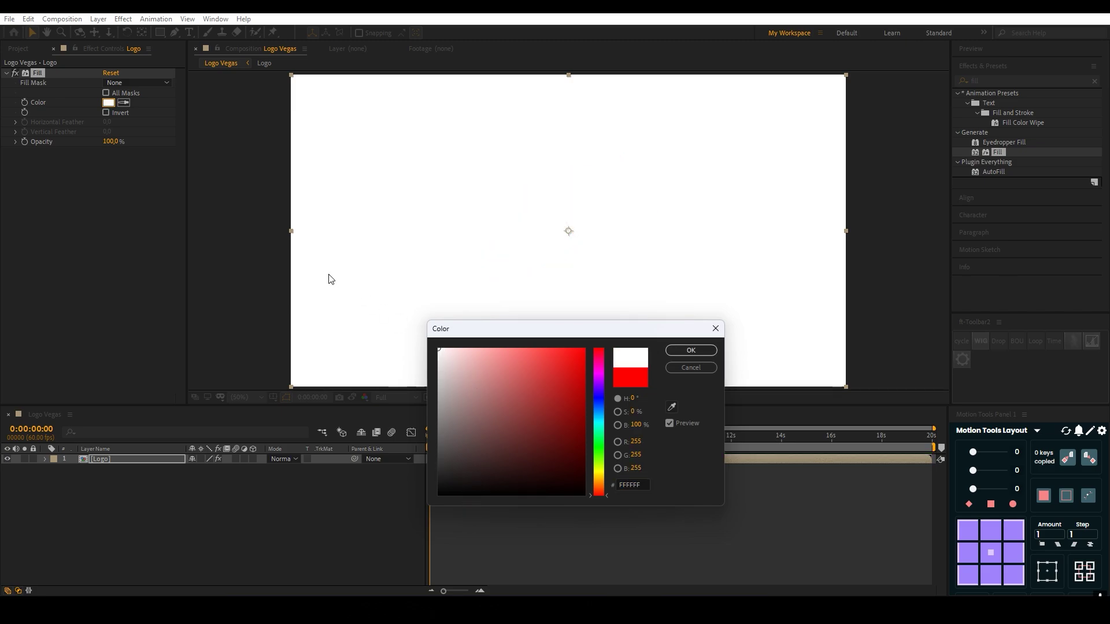
pyautogui.click(689, 352)
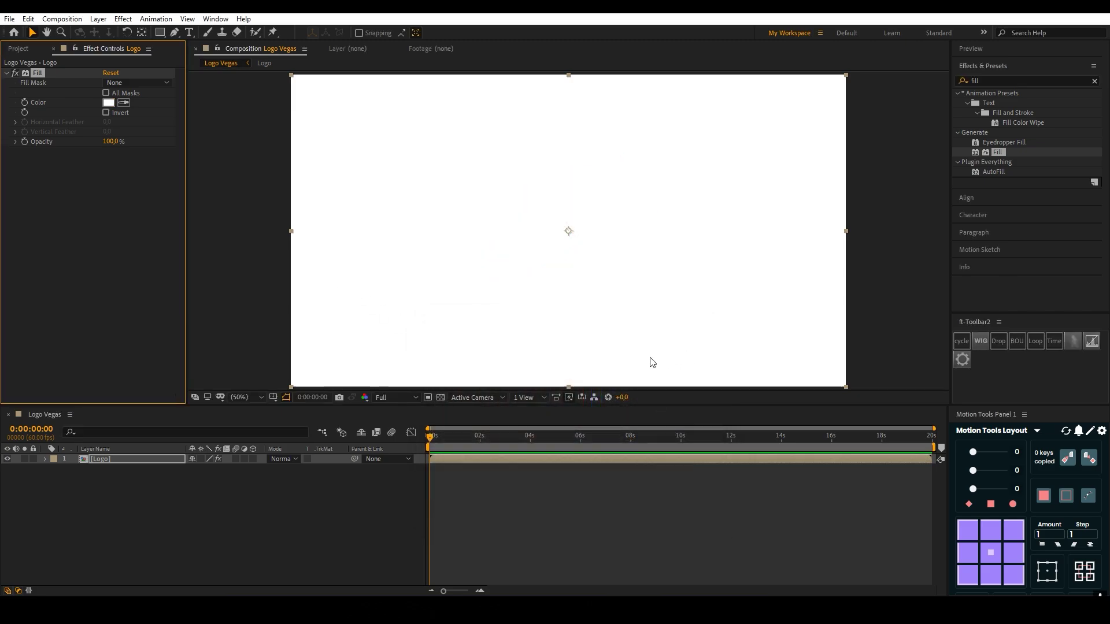
# Create a 1920 × 1080 px composition named reflection map and close the Logo Vegas timeline.
pyautogui.hotkey('ctrl', '0')
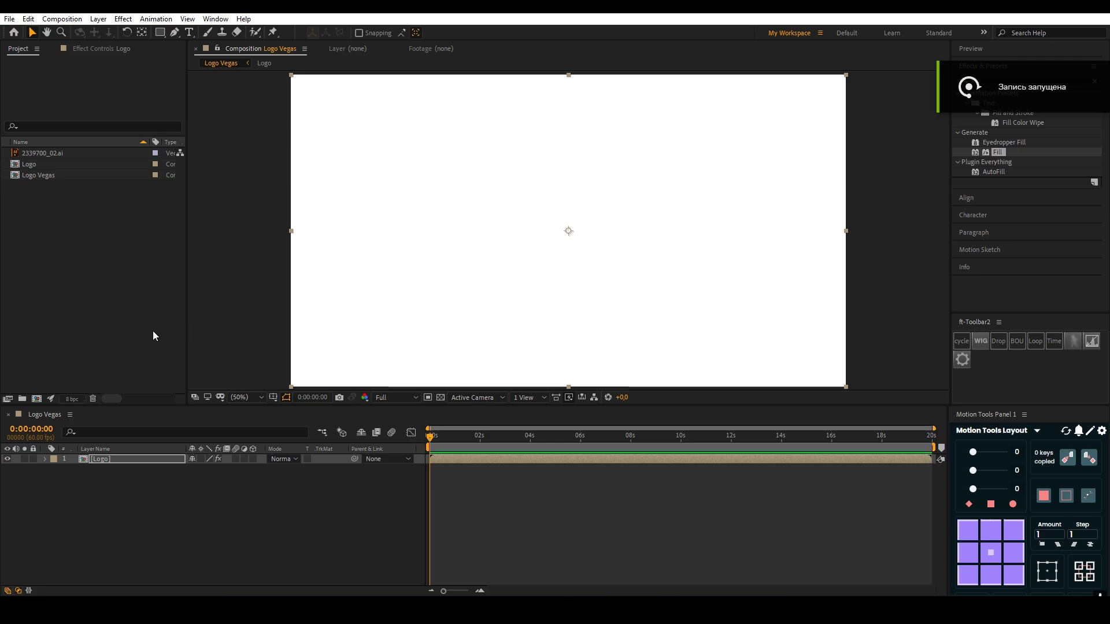
pyautogui.click(36, 398)
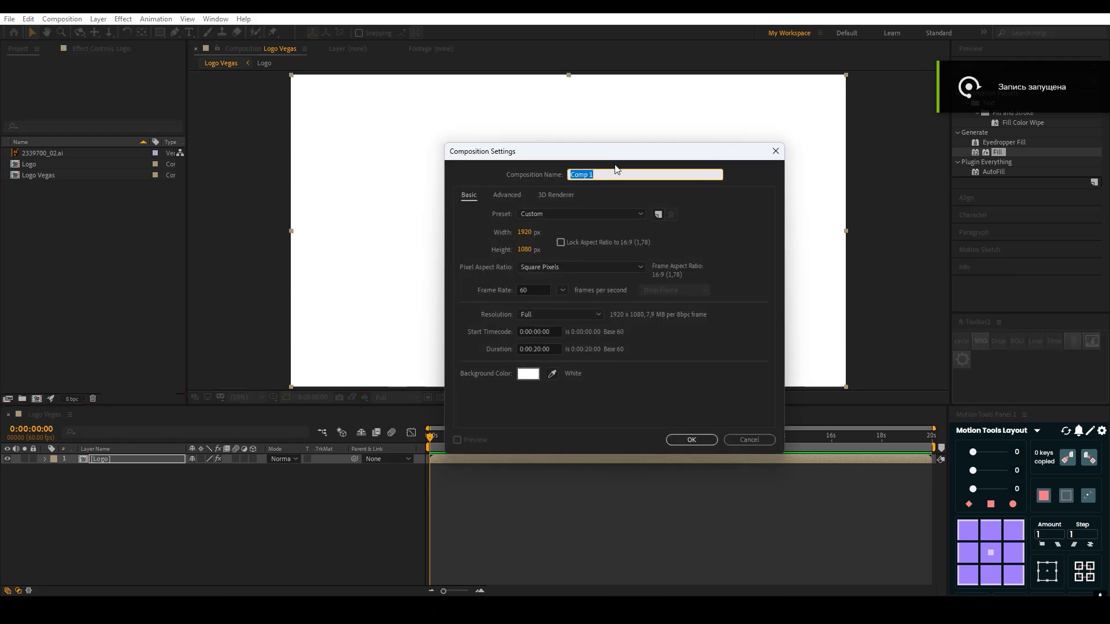
pyautogui.write('reflection map')
pyautogui.click(694, 440)
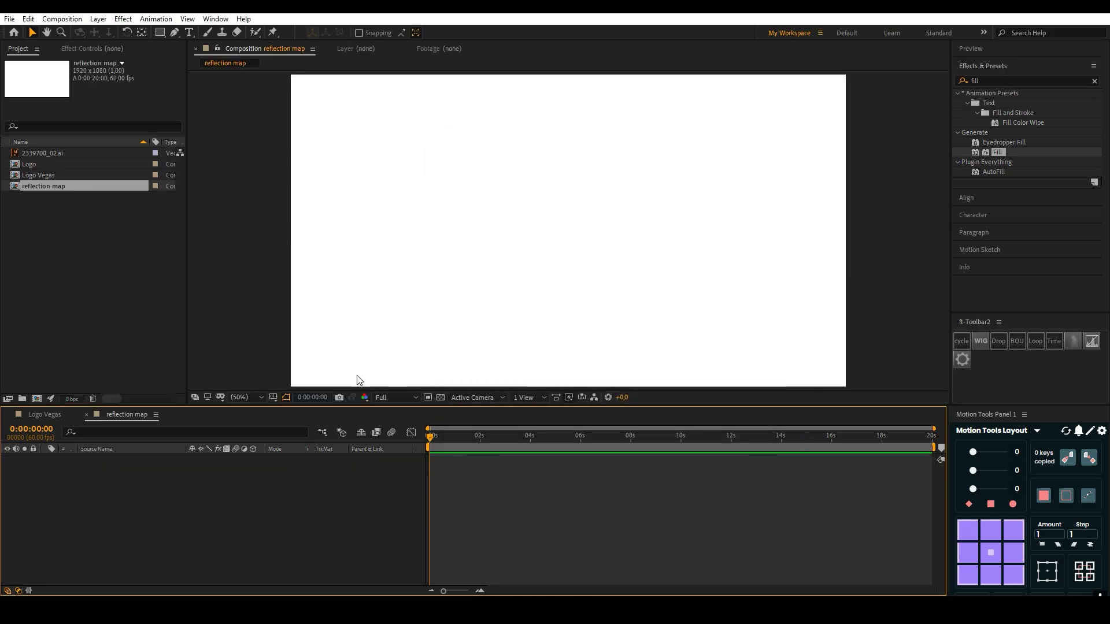
pyautogui.click(9, 415)
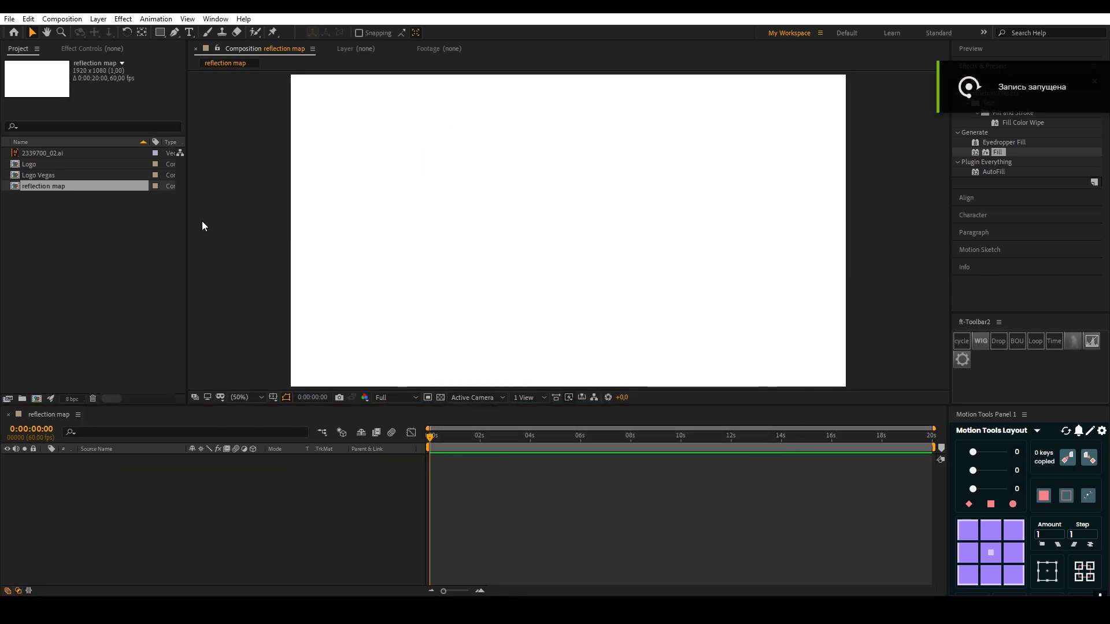
# Start another new composition named reflection and set its background color to black (000000).
pyautogui.hotkey('ctrl', 'k')
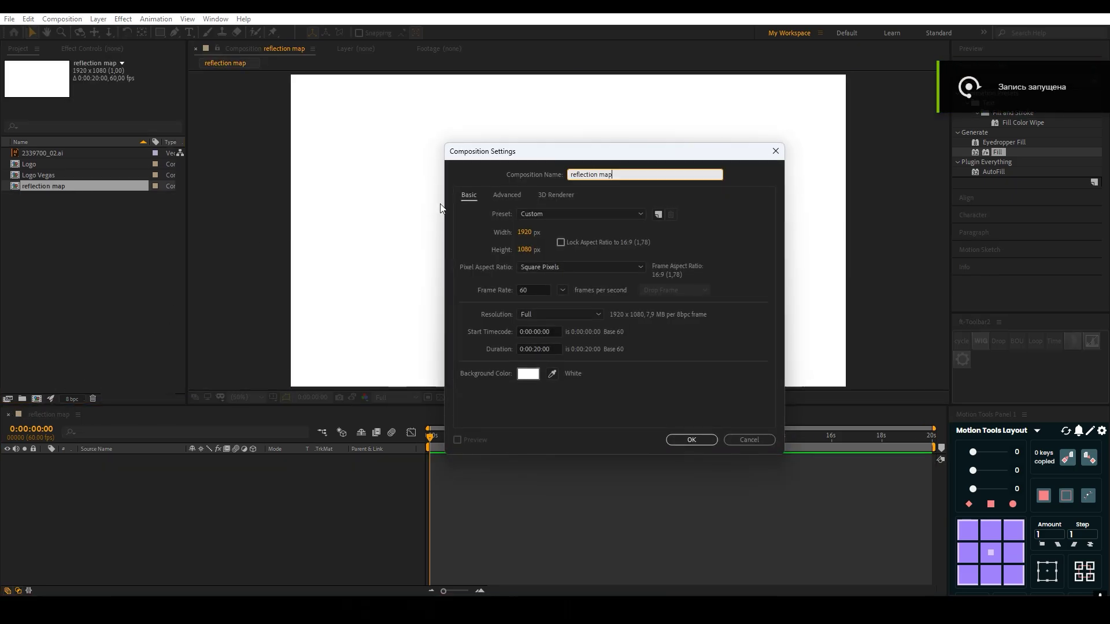
pyautogui.press('BackSpace')
pyautogui.press('BackSpace')
pyautogui.click(527, 375)
pyautogui.moveTo(463, 459); pyautogui.dragTo(382, 567)
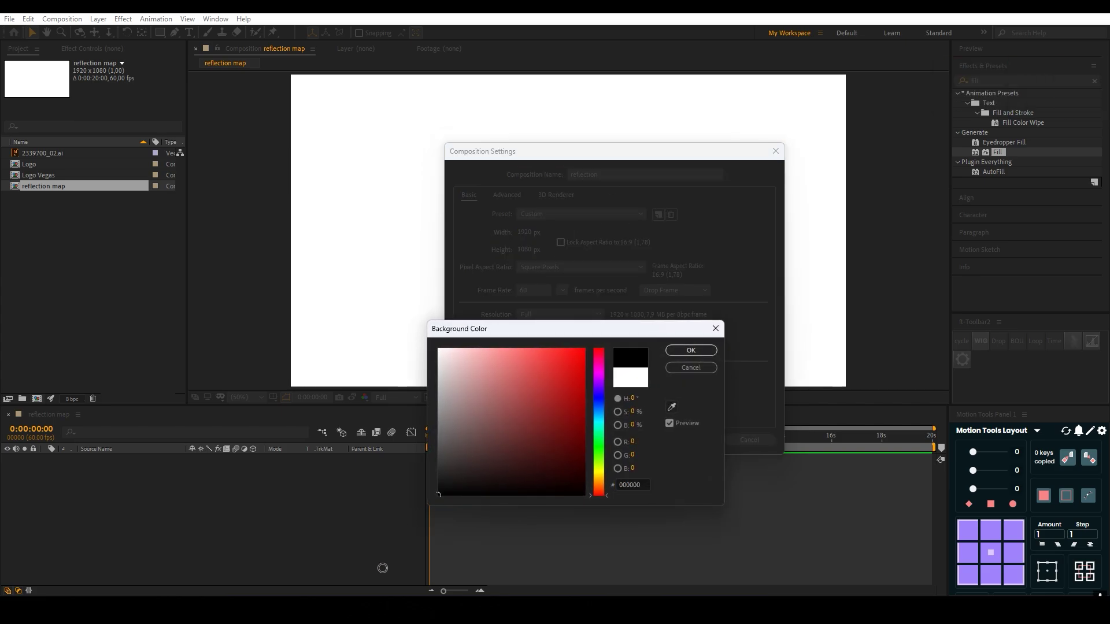
pyautogui.click(691, 351)
# Set the reflection composition's width and height to 500 px each and create it.
pyautogui.click(529, 232)
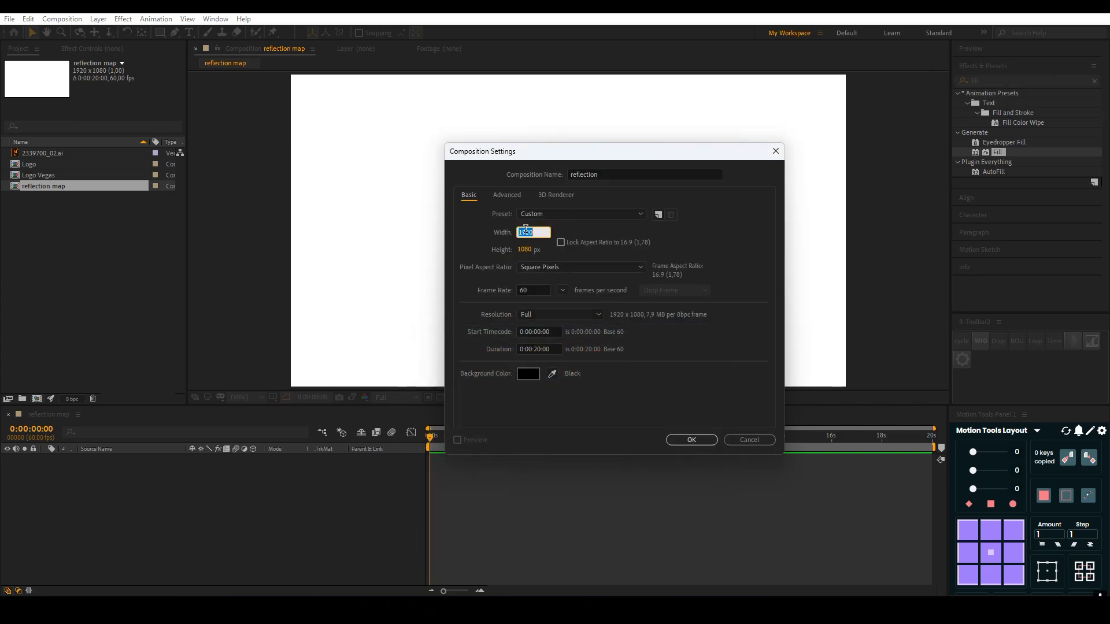
pyautogui.write('500')
pyautogui.click(526, 251)
pyautogui.write('500')
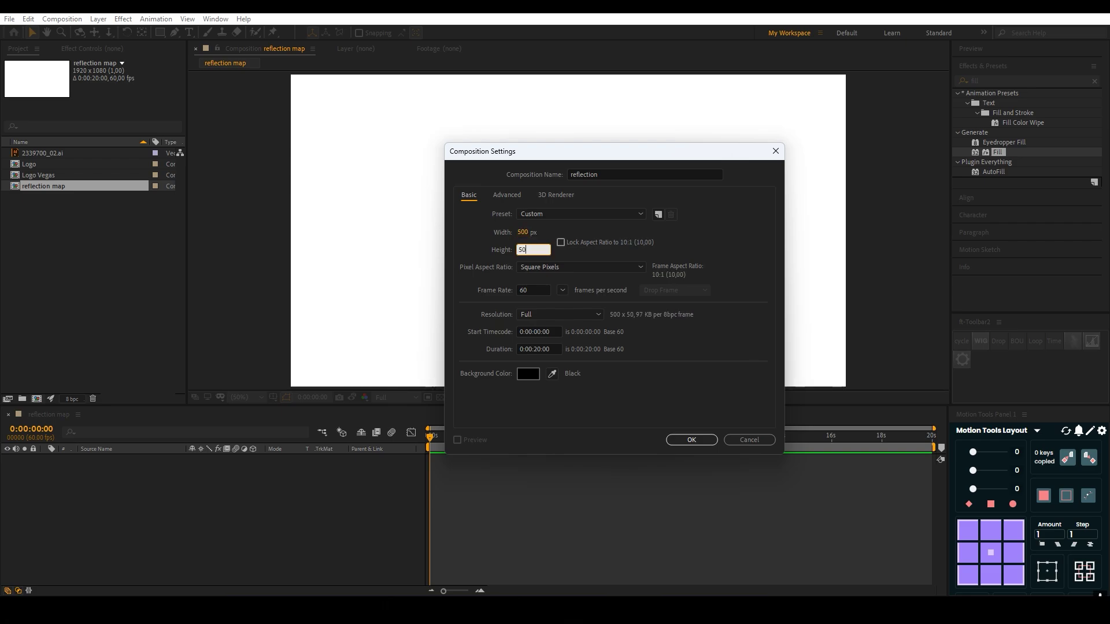
pyautogui.click(688, 441)
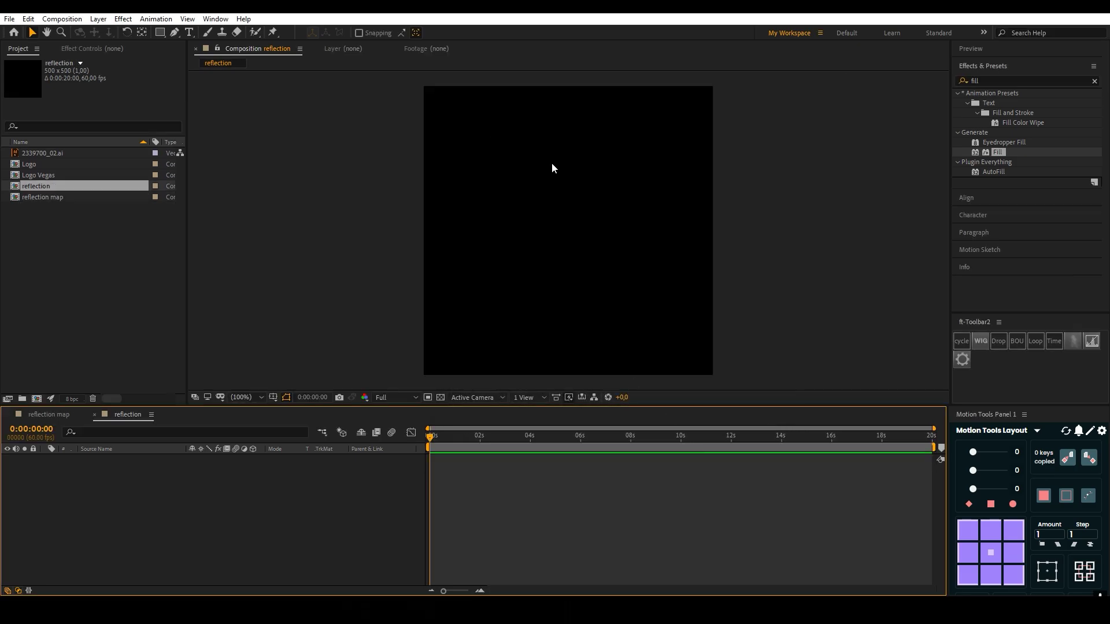
# Draw a tall, narrow rectangle with a white (FFFFFF) fill near the middle of the reflection composition.
pyautogui.click(162, 35)
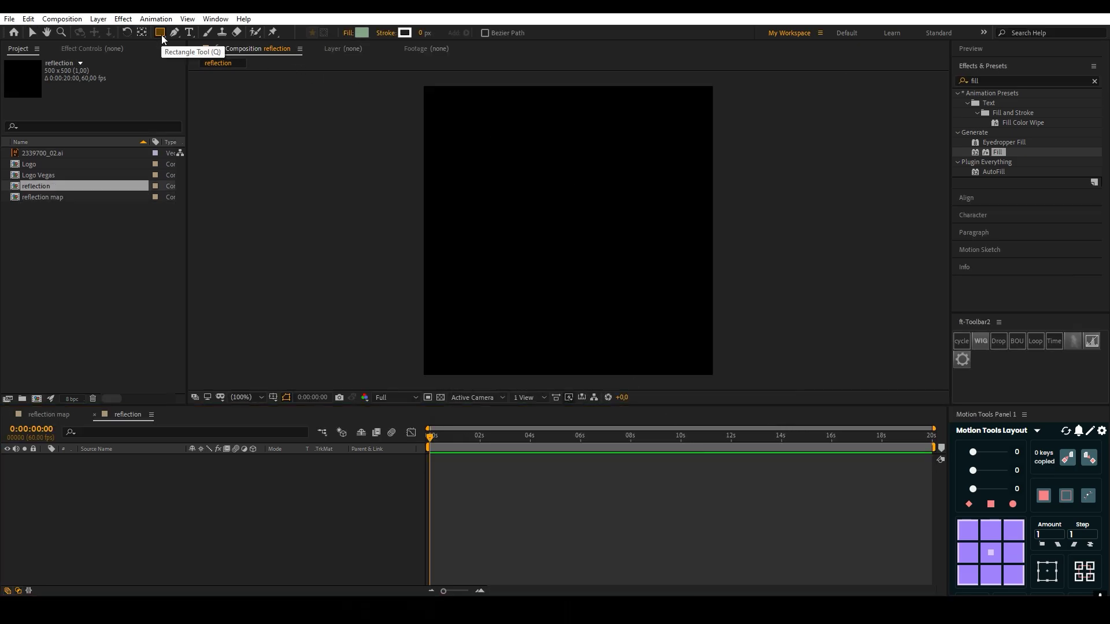
pyautogui.click(362, 33)
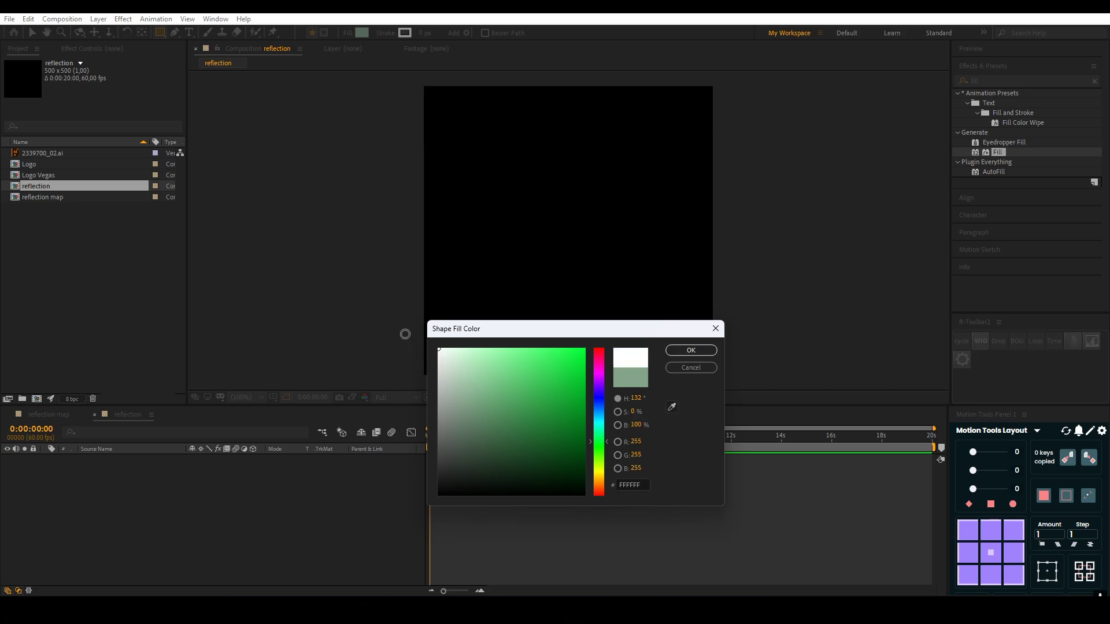
pyautogui.click(715, 354)
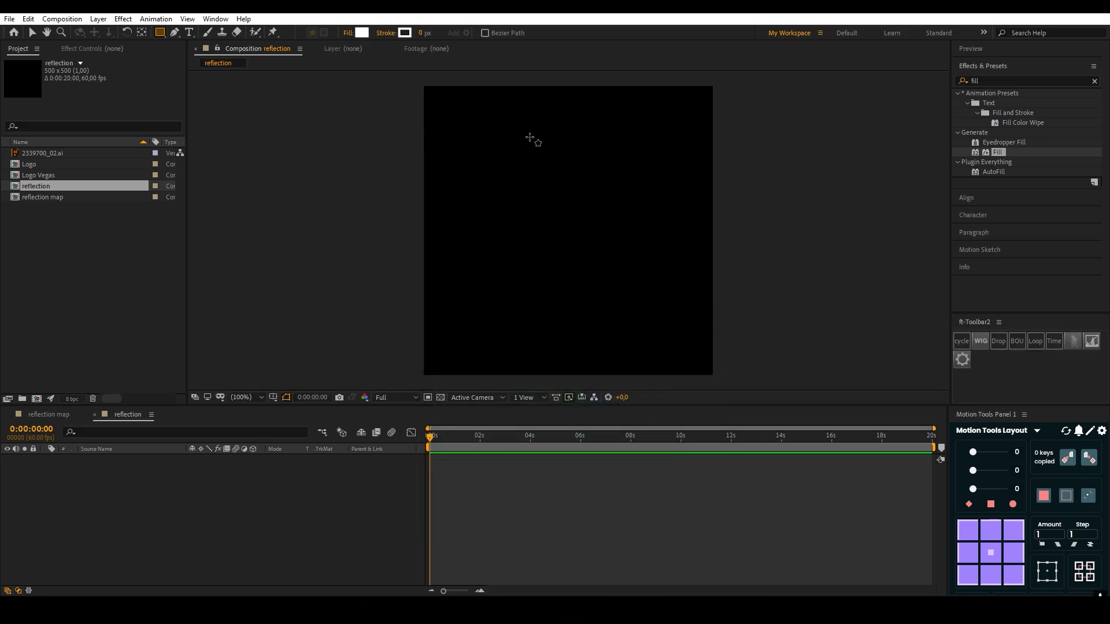
pyautogui.moveTo(532, 143); pyautogui.dragTo(597, 331)
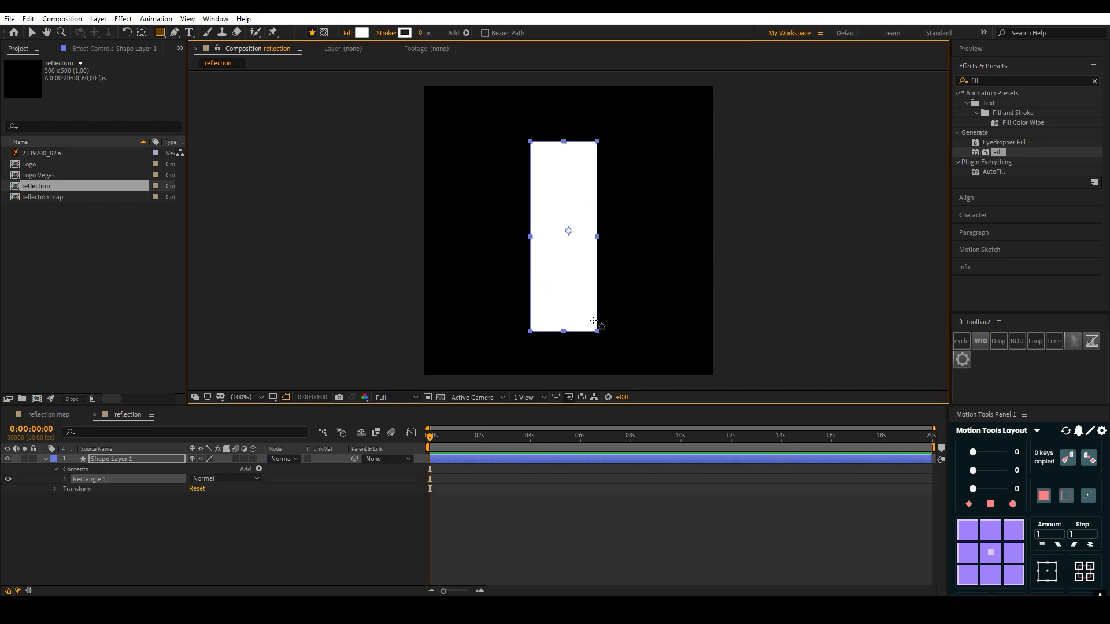
# Center the white rectangle in the reflection composition and select its shape layer with the Selection tool.
pyautogui.hotkey('ctrl', 'Home')
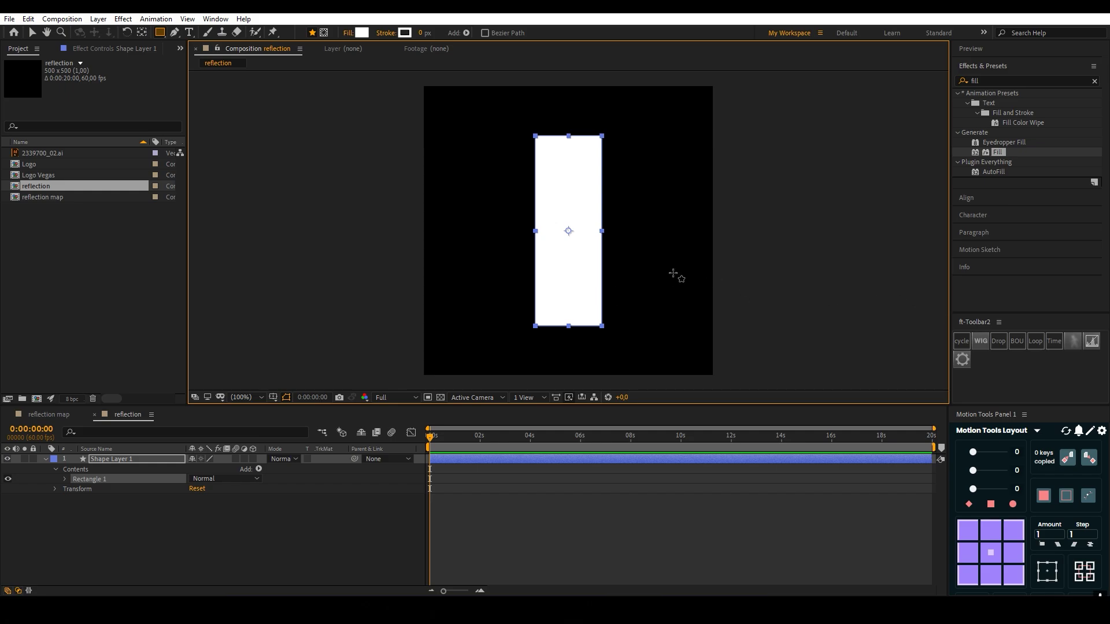
pyautogui.press('v')
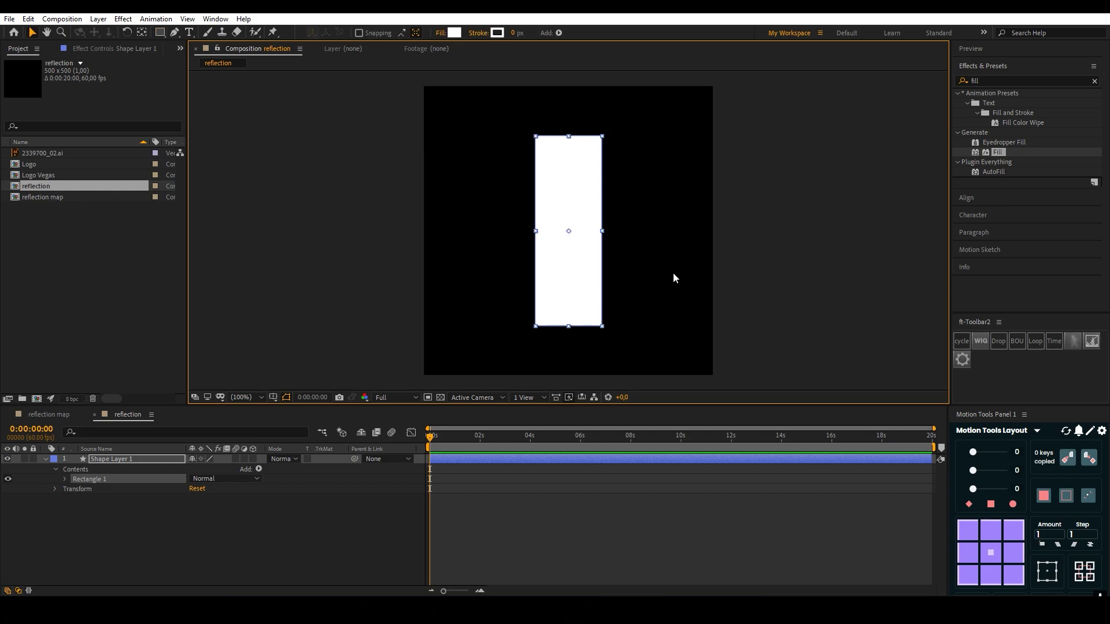
pyautogui.click(609, 236)
pyautogui.click(549, 265)
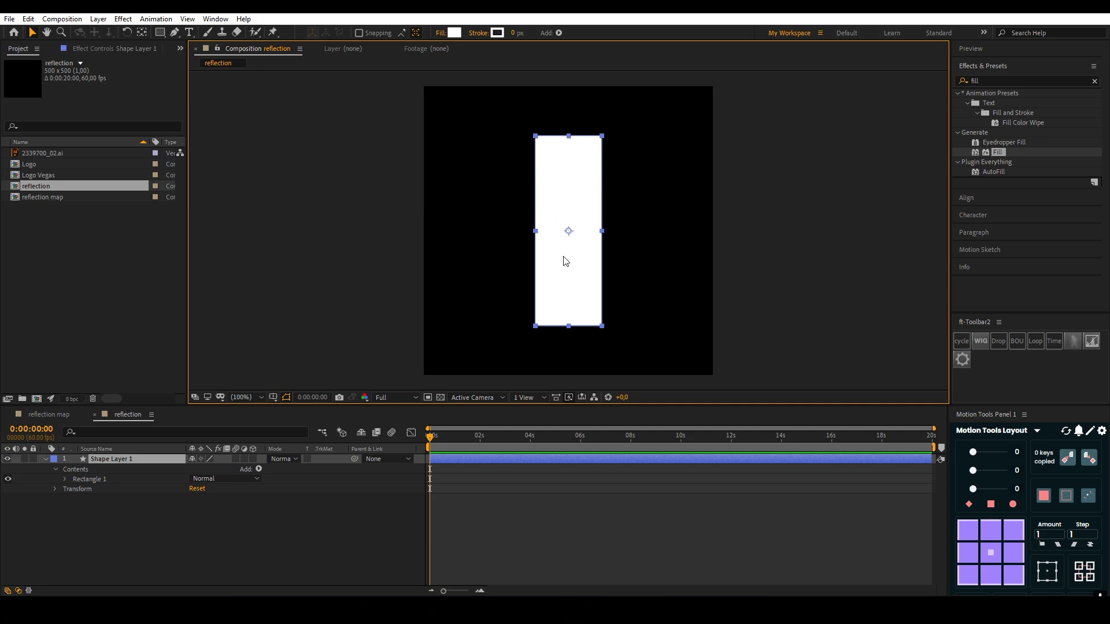
# Duplicate the white rectangle twice and center the copies on the right and left edges of the reflection composition.
pyautogui.hotkey('ctrl', 'd')
pyautogui.moveTo(567, 231); pyautogui.dragTo(714, 244)
pyautogui.hotkey('ctrl', 'd')
pyautogui.click(486, 224)
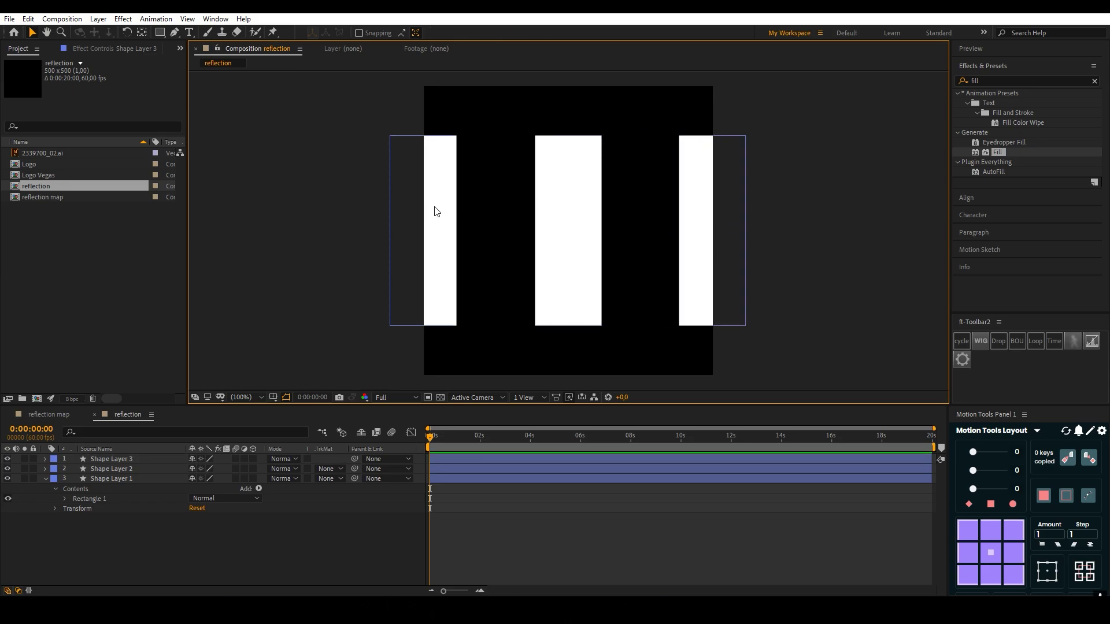
# Shorten both side rectangles together vertically to less than half the middle rectangle's height, keeping them centered.
pyautogui.click(439, 213)
pyautogui.keyDown('shift'); pyautogui.click(724, 193); pyautogui.keyUp('shift')
pyautogui.moveTo(712, 136); pyautogui.dragTo(712, 192)
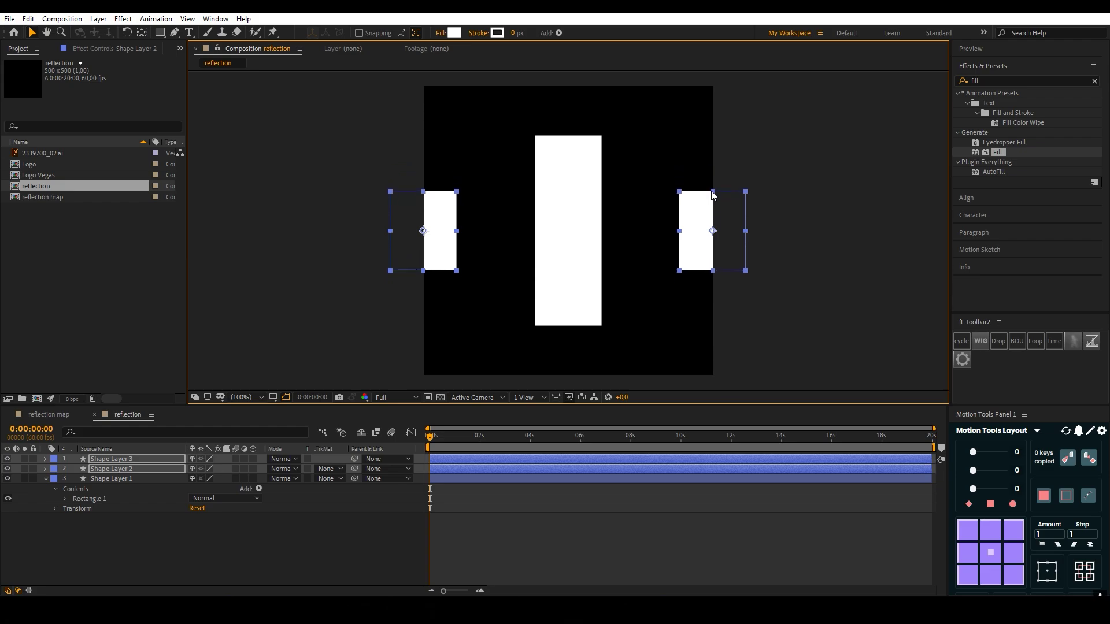
pyautogui.click(144, 502)
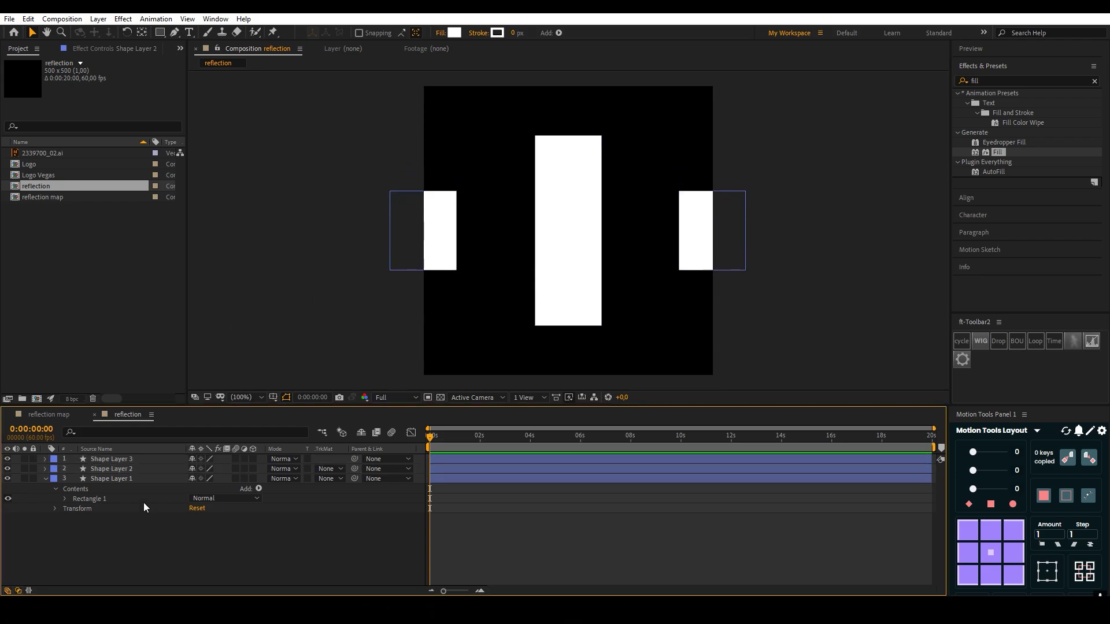
# Apply the Fast Box Blur effect to the left rectangle, Shape Layer 2, with a blur radius of 6.
pyautogui.click(124, 459)
pyautogui.click(144, 469)
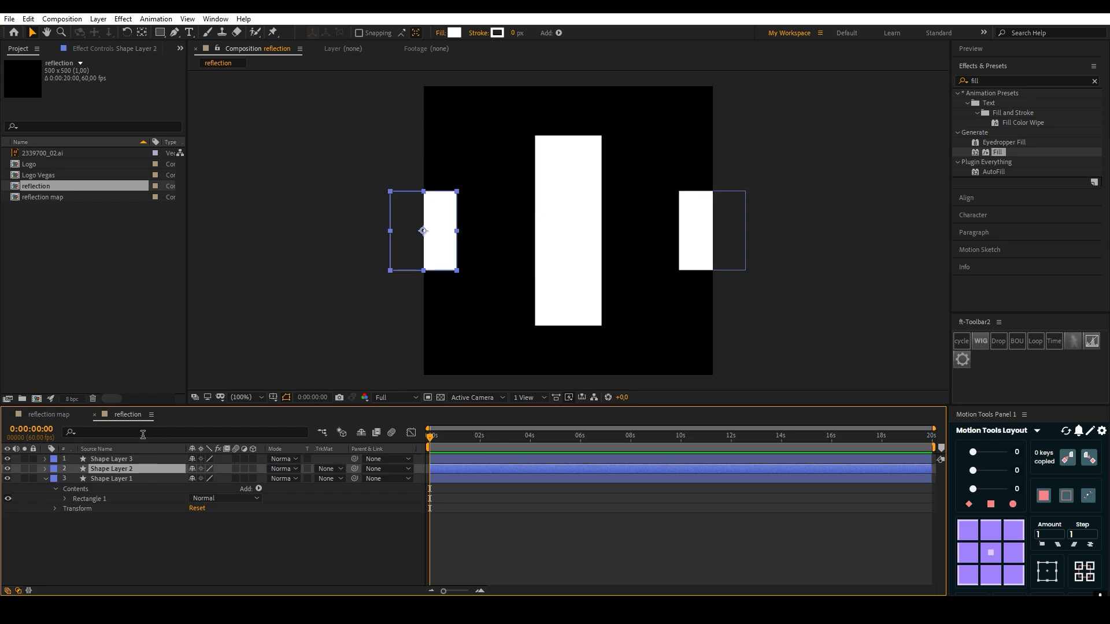
pyautogui.click(102, 51)
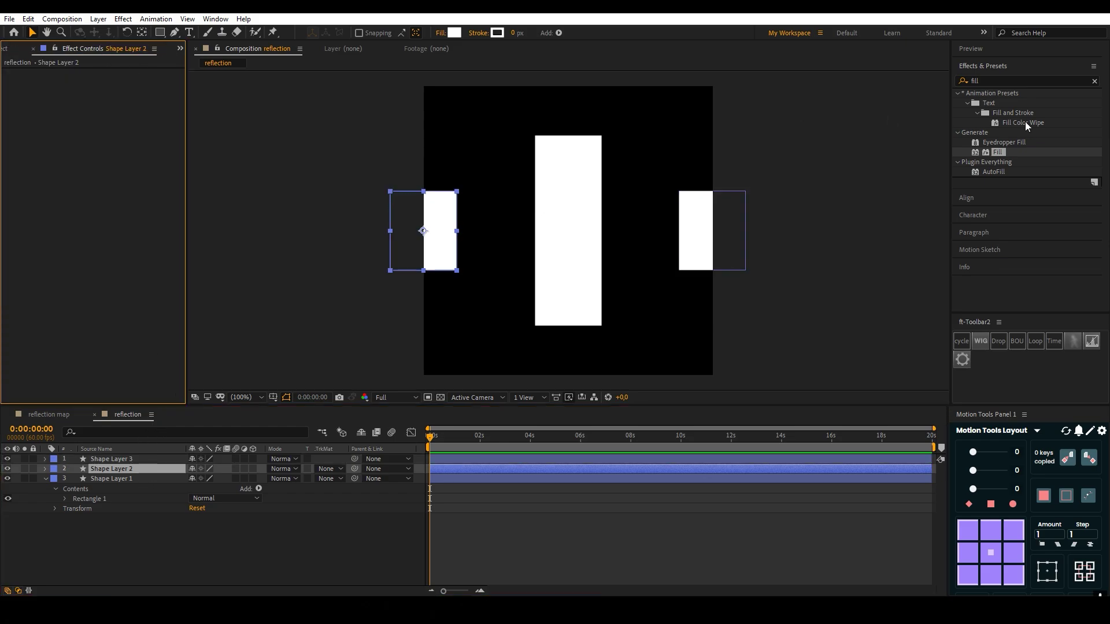
pyautogui.doubleClick(995, 80)
pyautogui.write('fast')
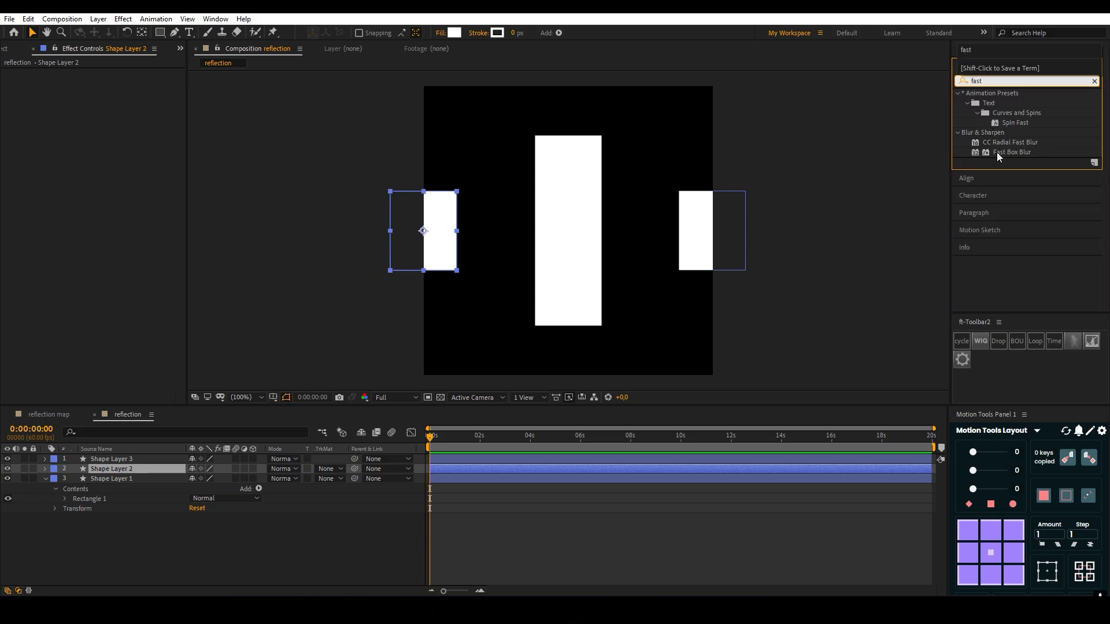
pyautogui.moveTo(997, 151); pyautogui.dragTo(115, 214)
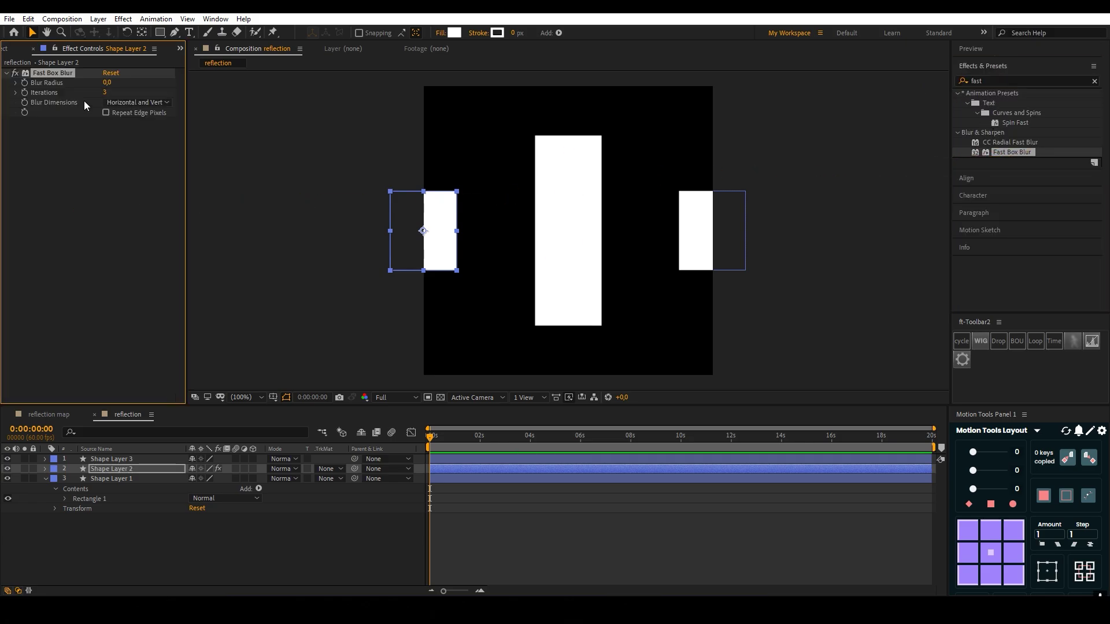
pyautogui.moveTo(108, 85)
pyautogui.mouseDown()
pyautogui.moveTo(121, 84)
pyautogui.moveTo(109, 83)
pyautogui.mouseUp()
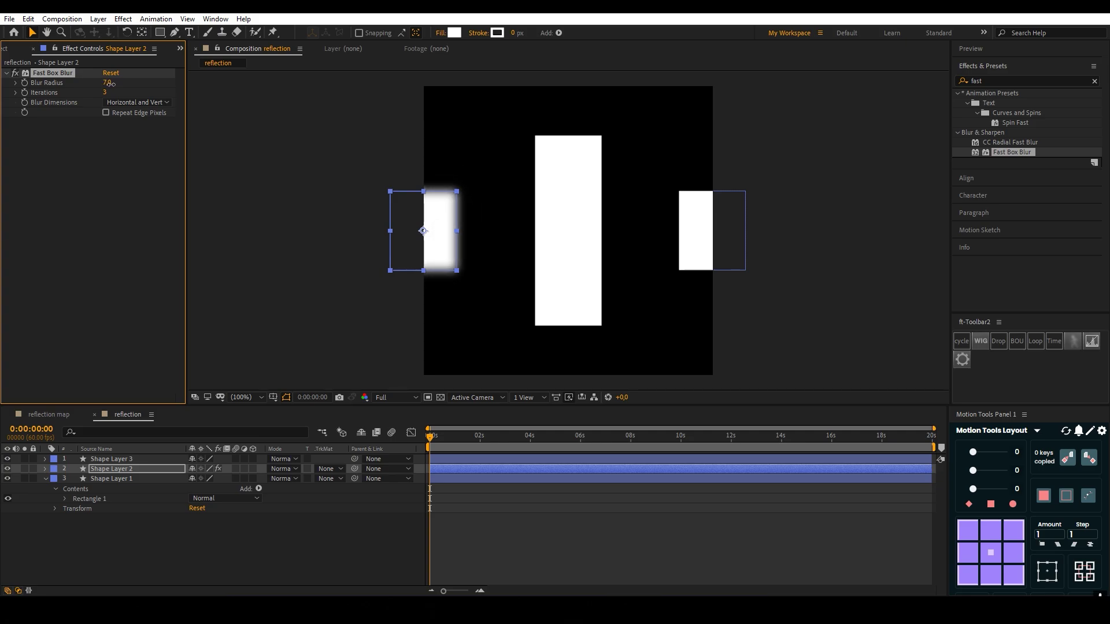
pyautogui.click(68, 225)
# Copy the left rectangle's Fast Box Blur effect onto the right rectangle, Shape Layer 3.
pyautogui.click(34, 74)
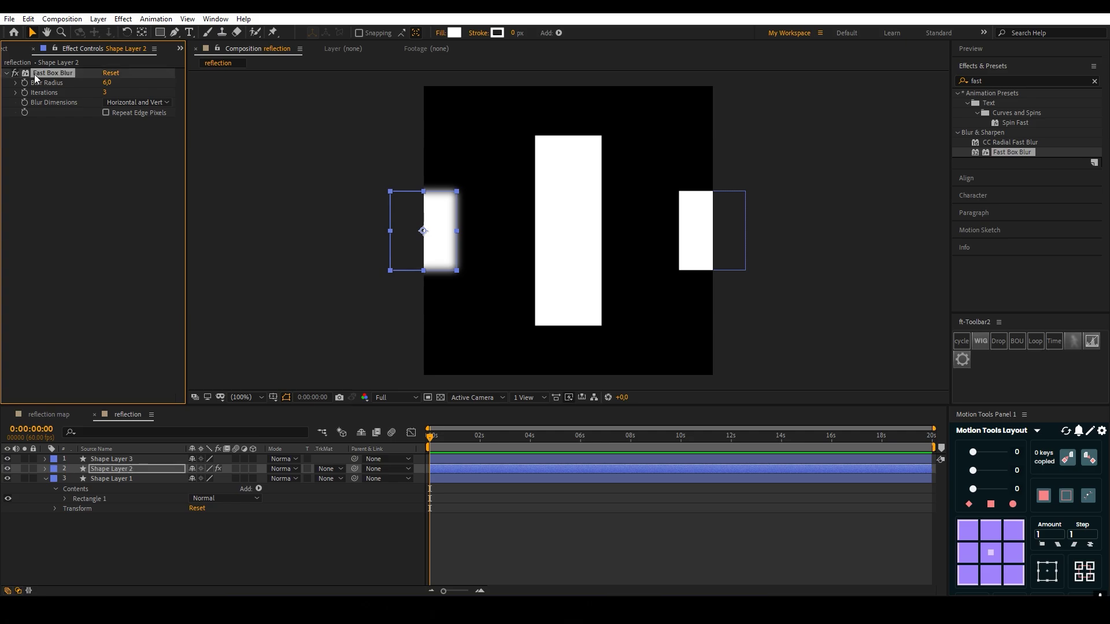
pyautogui.click(713, 232)
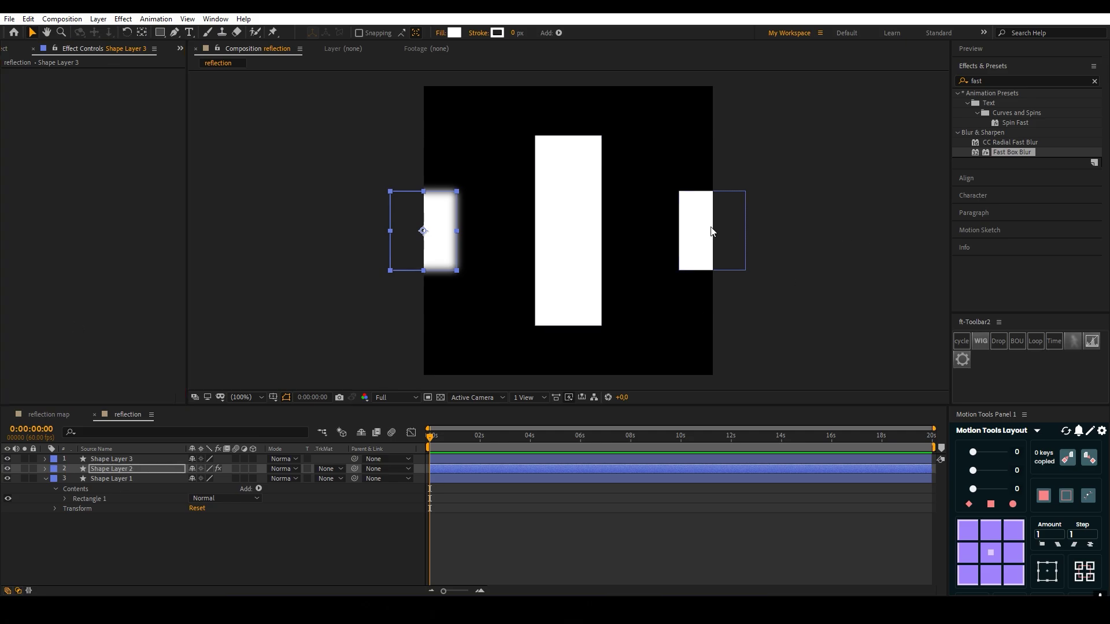
pyautogui.hotkey('ctrl', 'v')
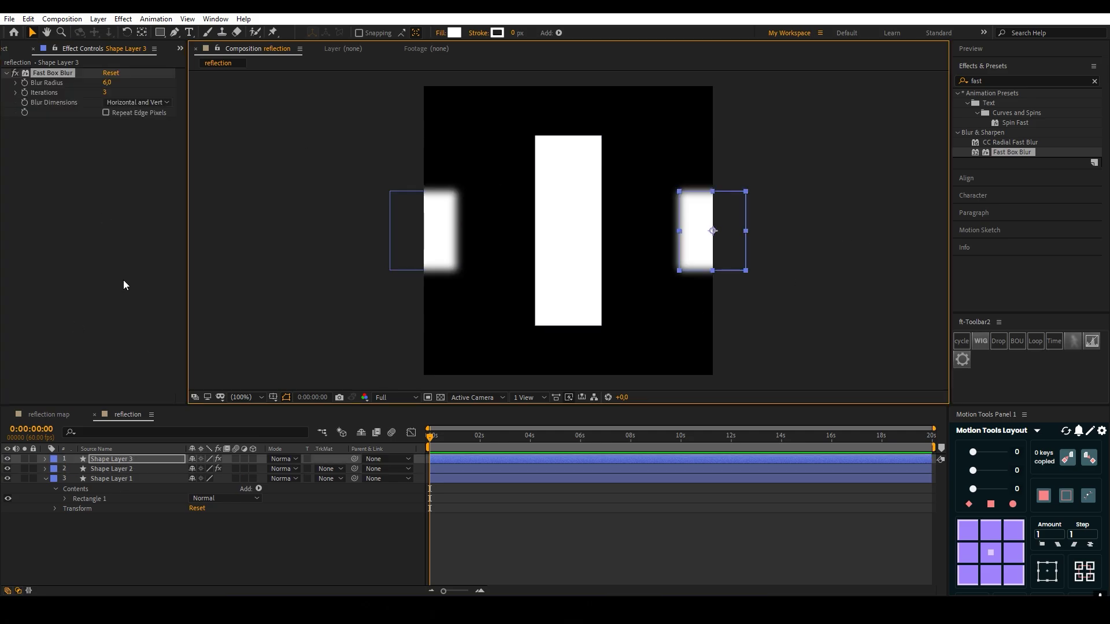
# Draw a wide, flat white ellipse on a new shape layer and place it horizontally centered on the composition's upper edge.
pyautogui.click(249, 512)
pyautogui.click(158, 35)
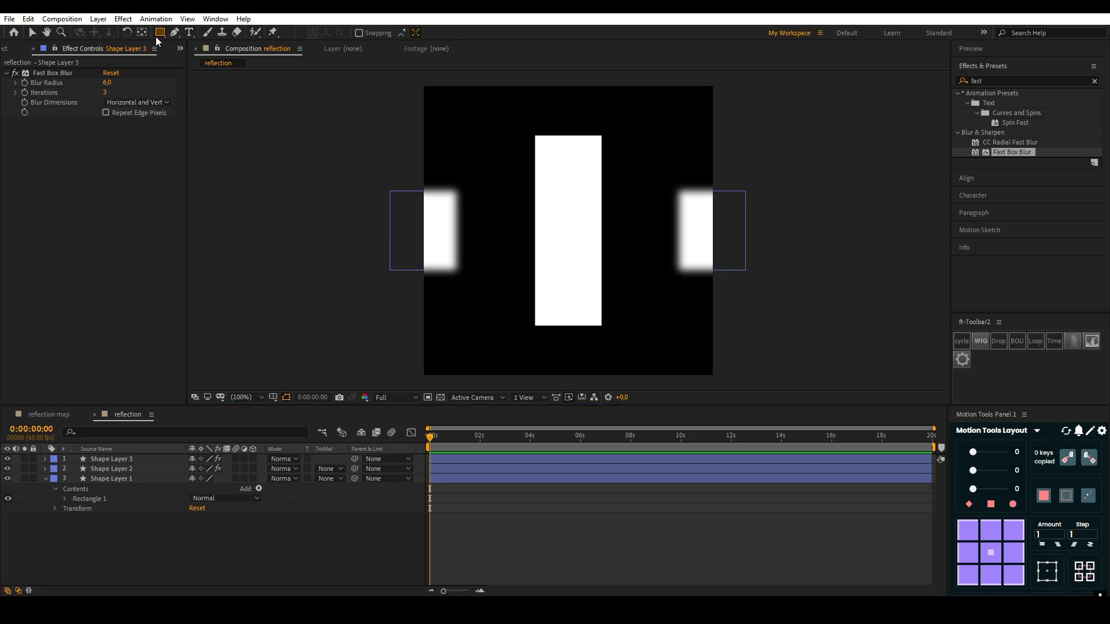
pyautogui.moveTo(157, 35); pyautogui.dragTo(202, 58)
pyautogui.press(',')
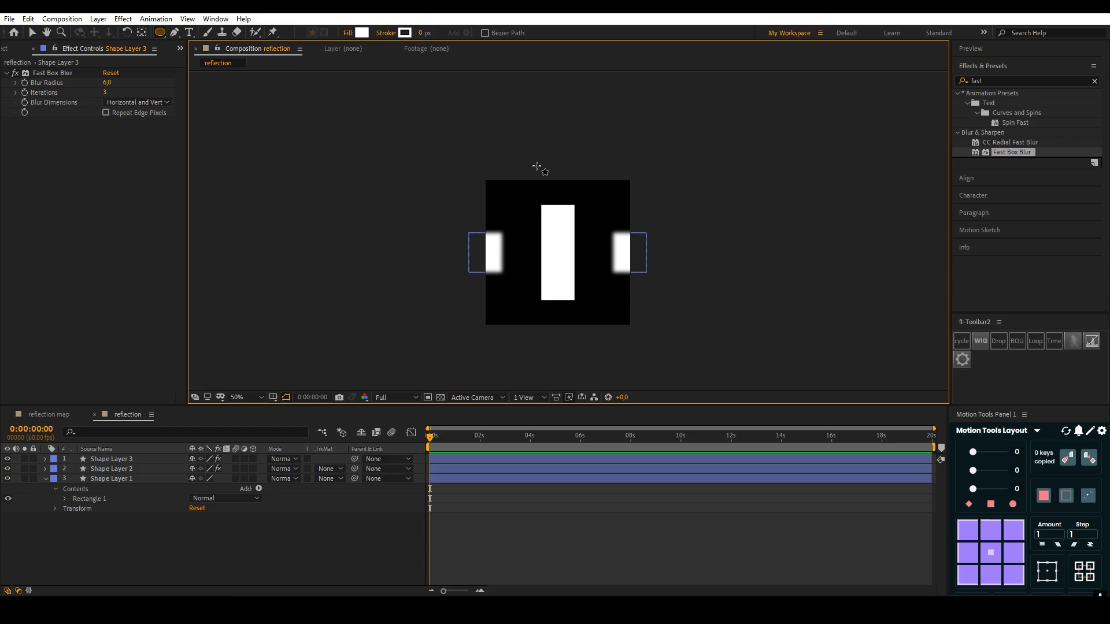
pyautogui.moveTo(558, 172)
pyautogui.mouseDown()
pyautogui.moveTo(580, 179)
pyautogui.moveTo(602, 212)
pyautogui.moveTo(602, 182)
pyautogui.moveTo(659, 198)
pyautogui.mouseUp()
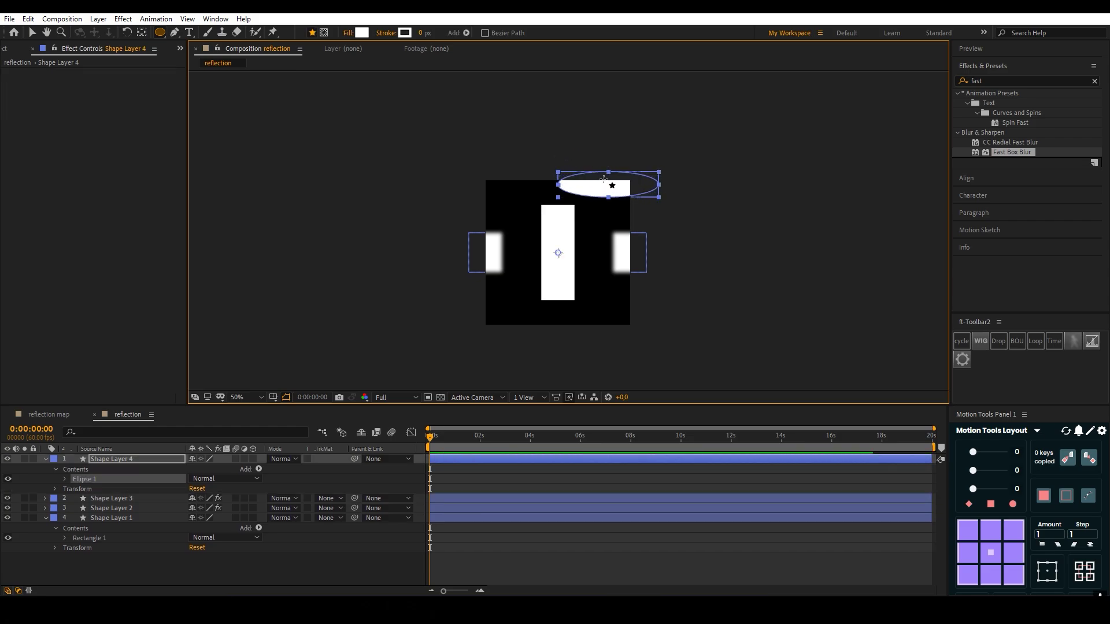
pyautogui.press('v')
pyautogui.hotkey('ctrl', 'home')
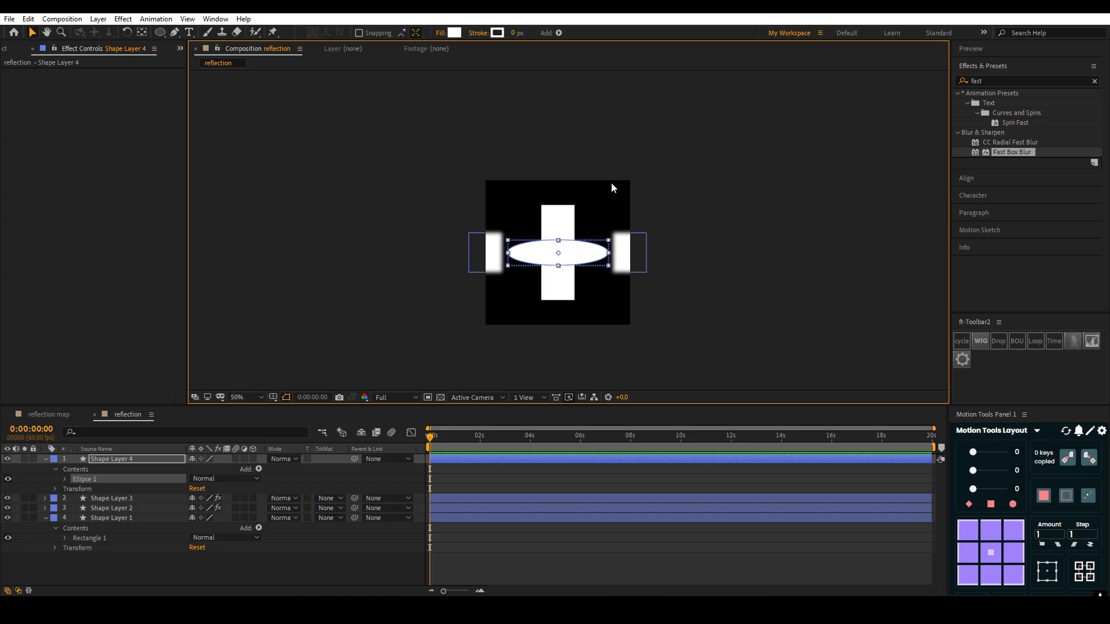
pyautogui.moveTo(561, 253); pyautogui.dragTo(570, 187)
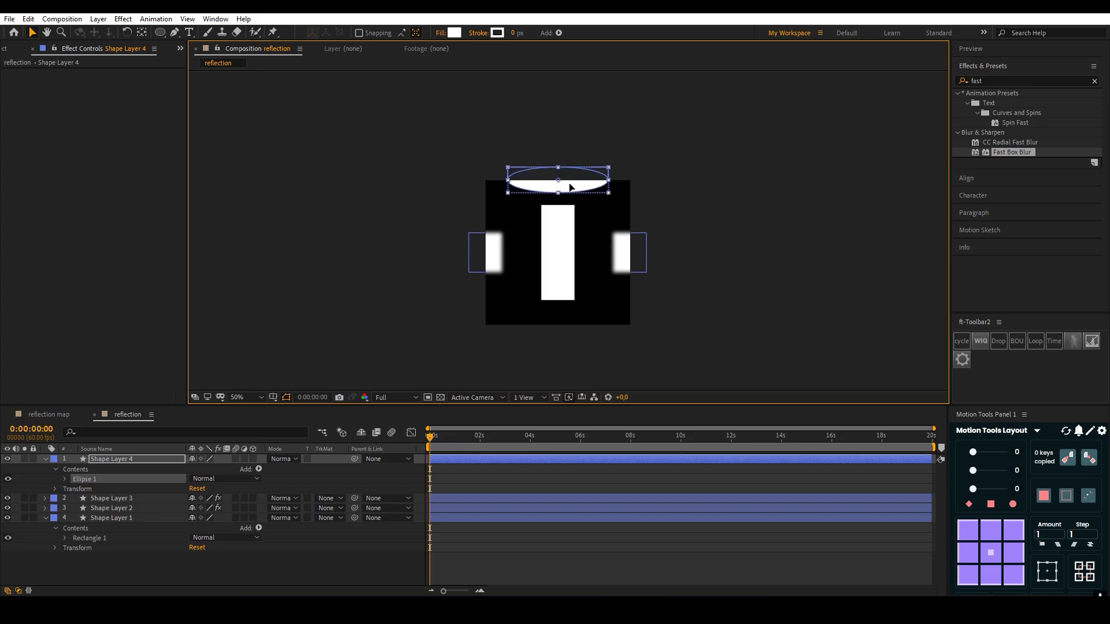
# Copy the Fast Box Blur effect from Shape Layer 3 onto the ellipse layer.
pyautogui.rightClick(424, 181)
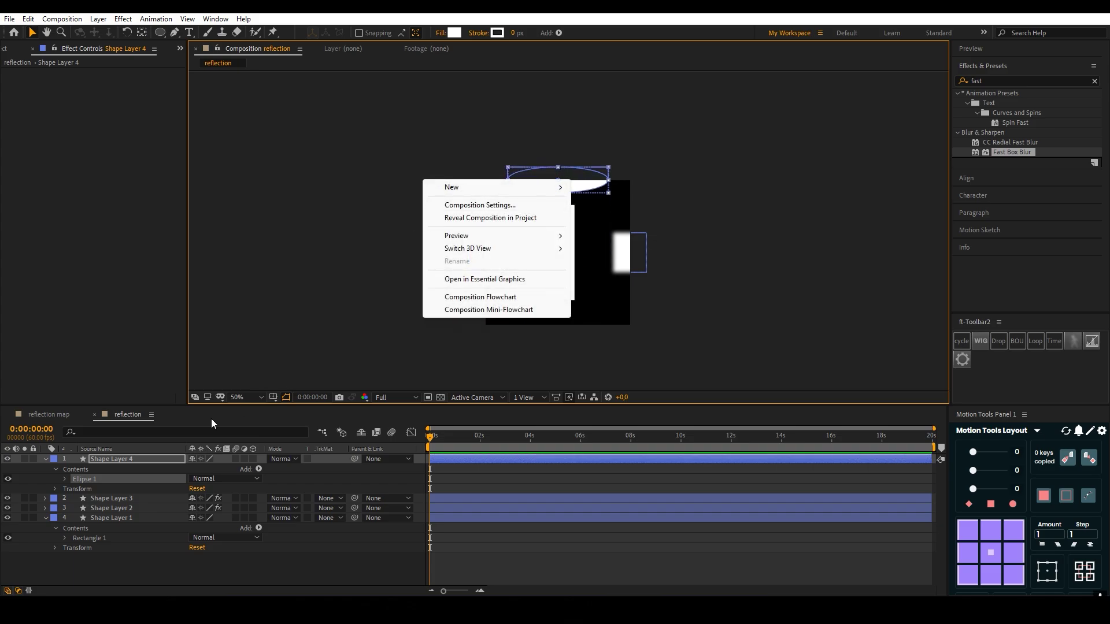
pyautogui.click(123, 496)
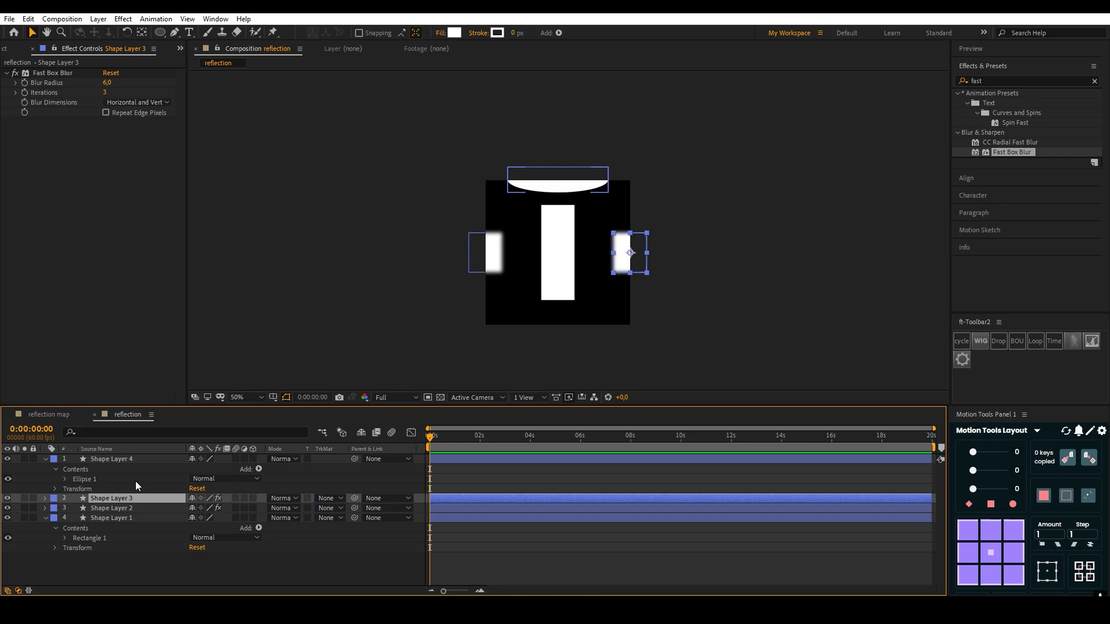
pyautogui.click(54, 72)
pyautogui.hotkey('ctrl', 'c')
pyautogui.click(602, 188)
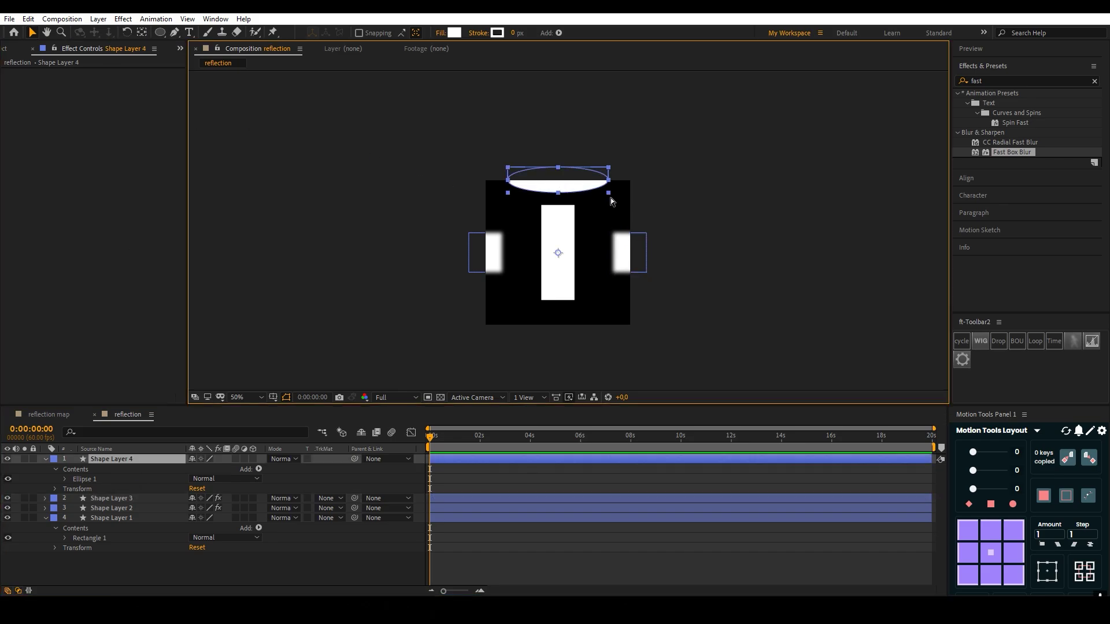
pyautogui.hotkey('ctrl', 'v')
pyautogui.press('.')
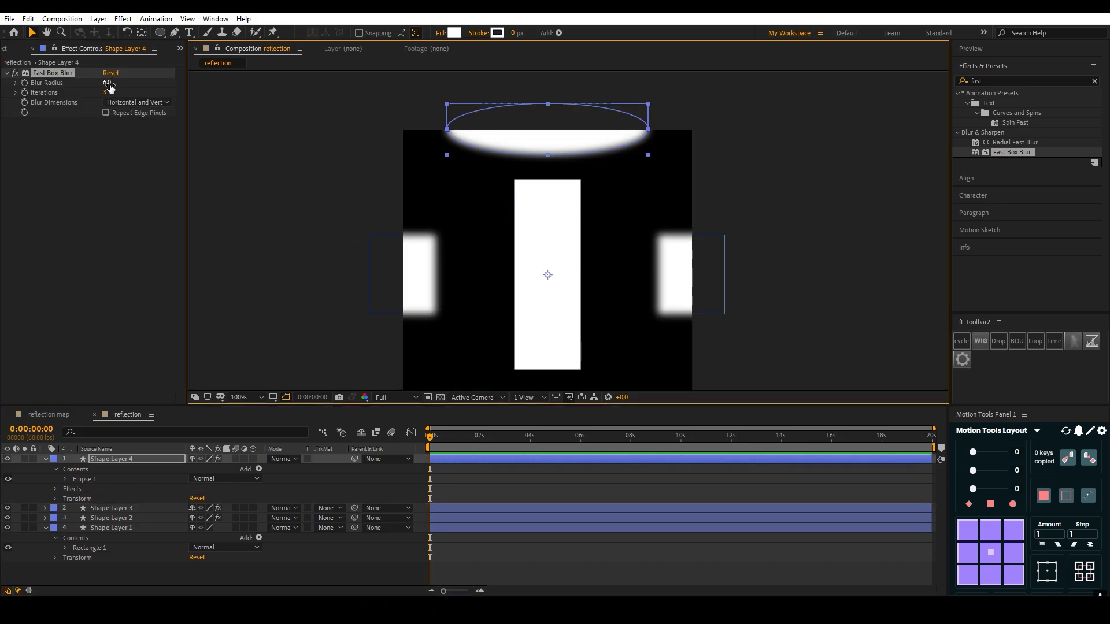
# Set the ellipse's blur radius to 48 and move the ellipse slightly farther above the composition's upper edge.
pyautogui.moveTo(107, 83); pyautogui.dragTo(138, 84)
pyautogui.moveTo(569, 136); pyautogui.dragTo(570, 128)
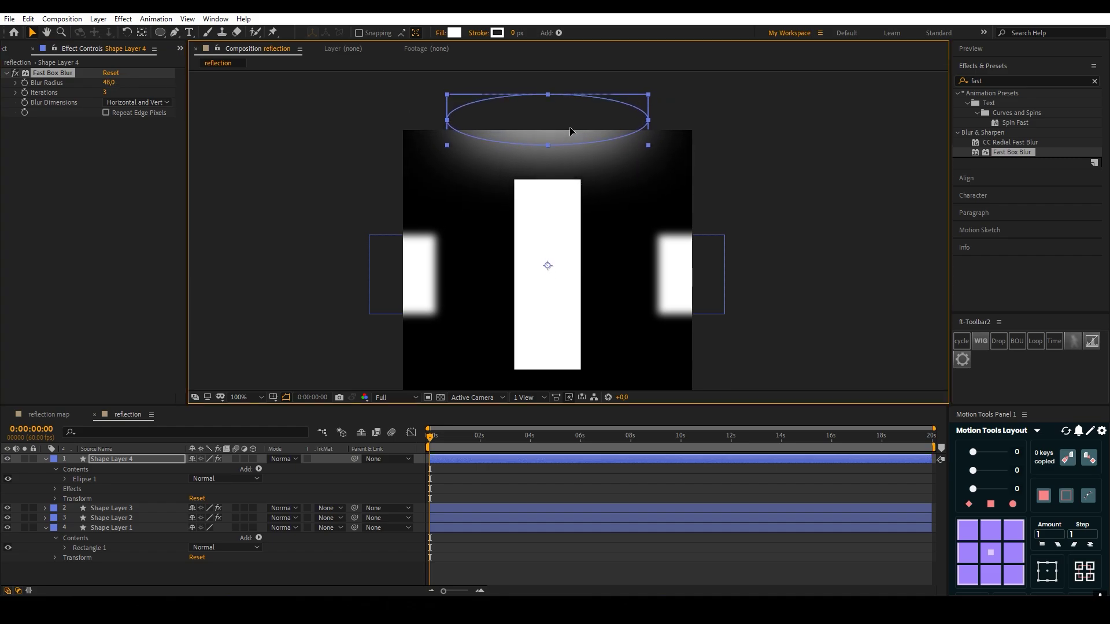
pyautogui.scroll(-3, 576, 151)
pyautogui.scroll(-2, 573, 233)
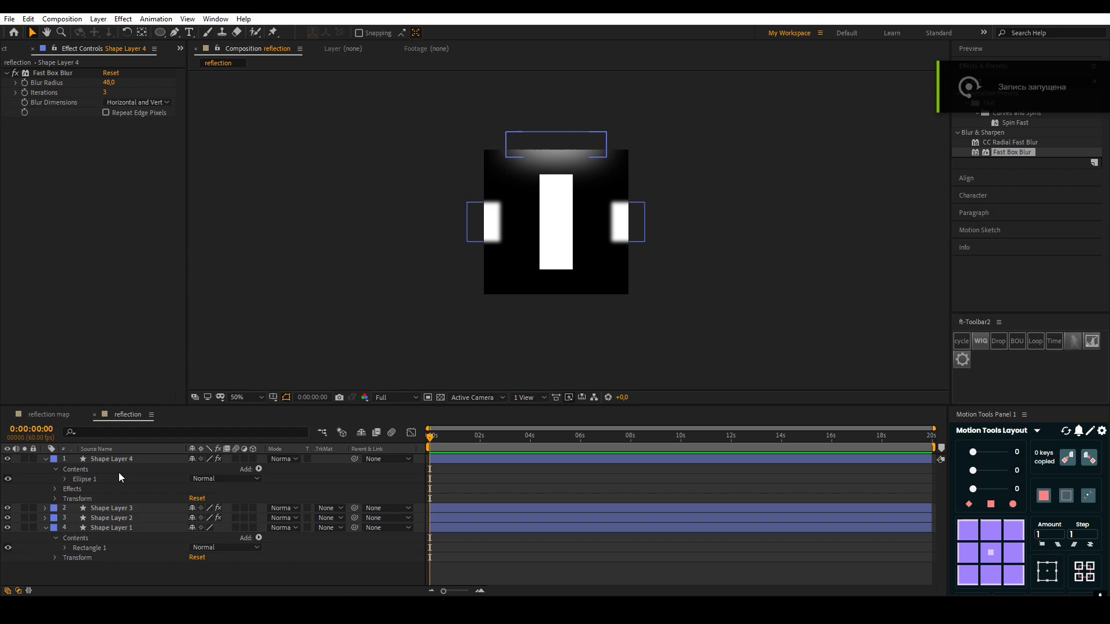
# Duplicate the blurred ellipse layer and place the copy at the composition's lower edge.
pyautogui.click(120, 460)
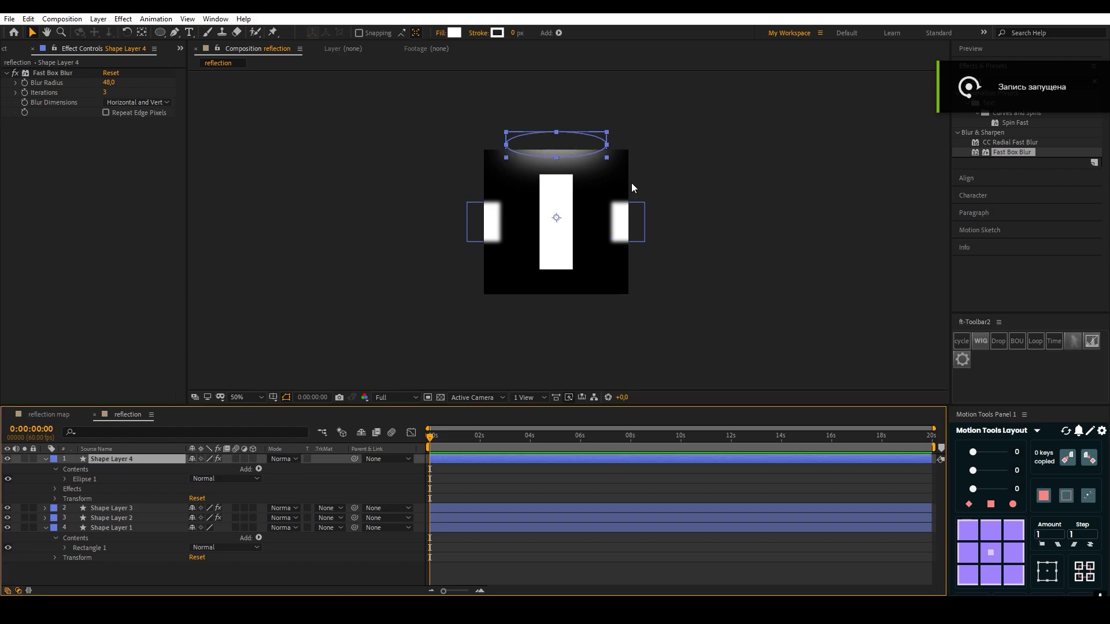
pyautogui.hotkey('ctrl', 'd')
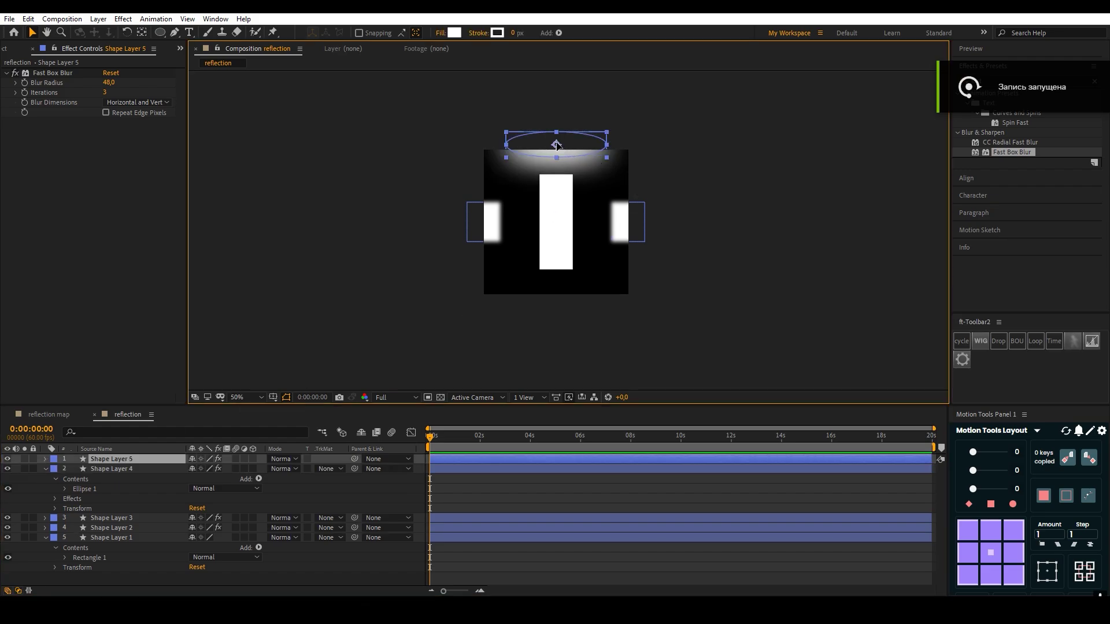
pyautogui.moveTo(565, 149); pyautogui.dragTo(570, 304)
pyautogui.click(686, 300)
pyautogui.scroll(2, 713, 282)
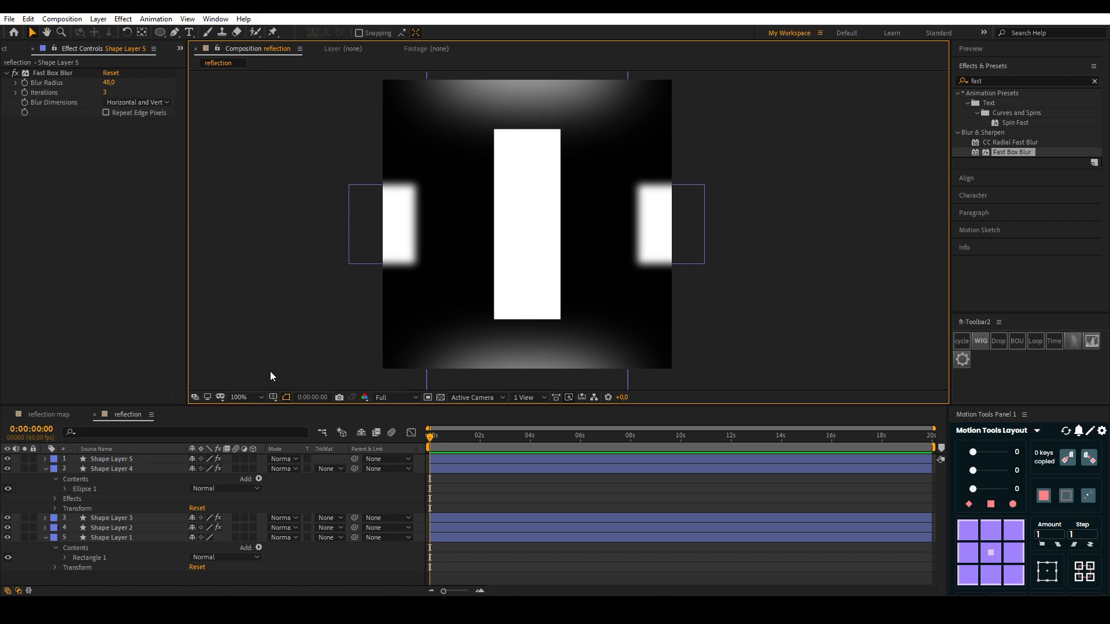
# Close the reflection composition and set the reflection map composition's background color to black.
pyautogui.click(55, 415)
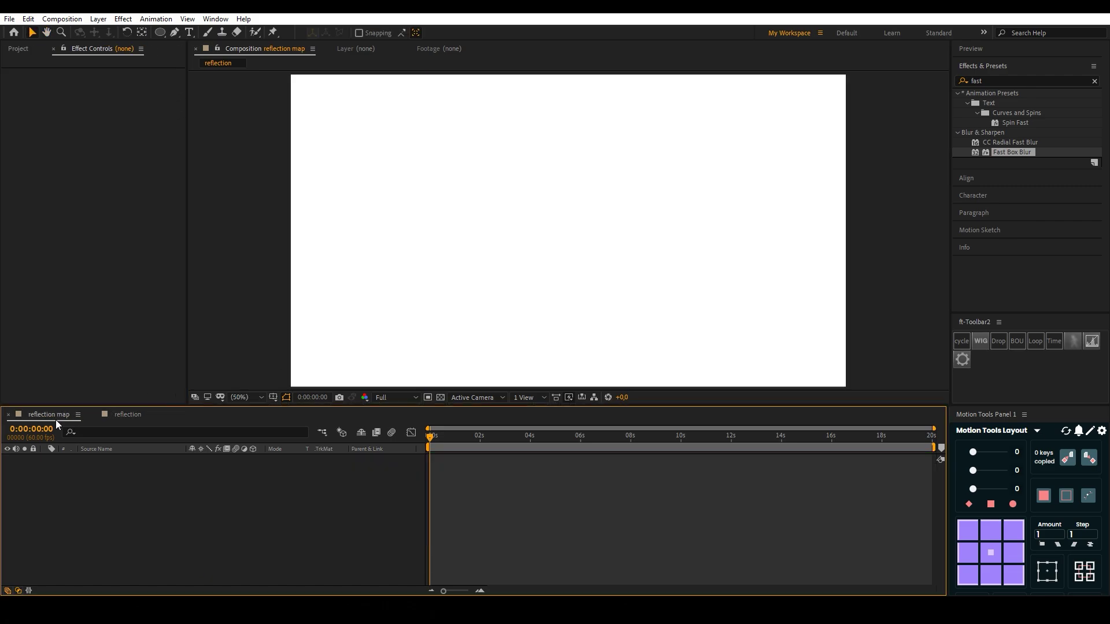
pyautogui.click(95, 415)
pyautogui.hotkey('ctrl', 'k')
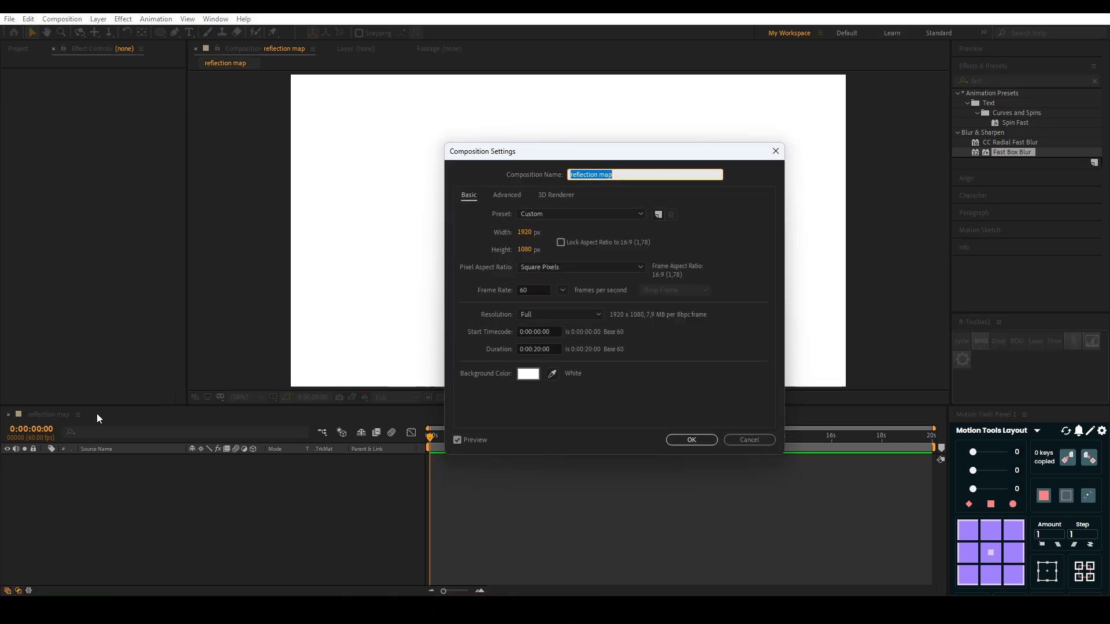
pyautogui.click(527, 379)
pyautogui.moveTo(447, 386); pyautogui.dragTo(333, 580)
pyautogui.click(686, 351)
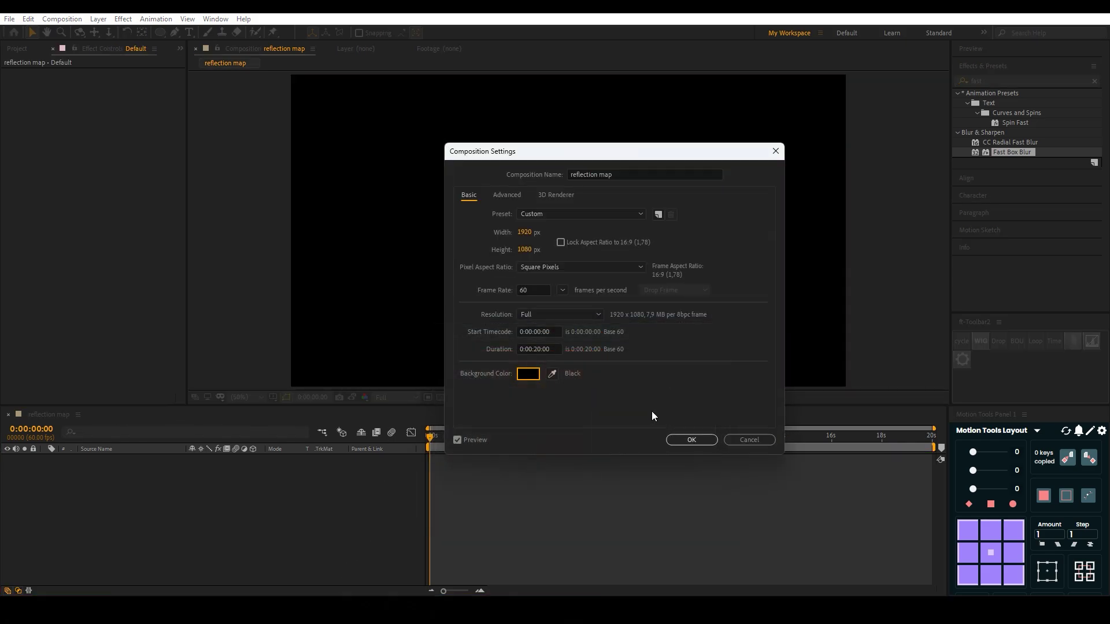
pyautogui.click(689, 440)
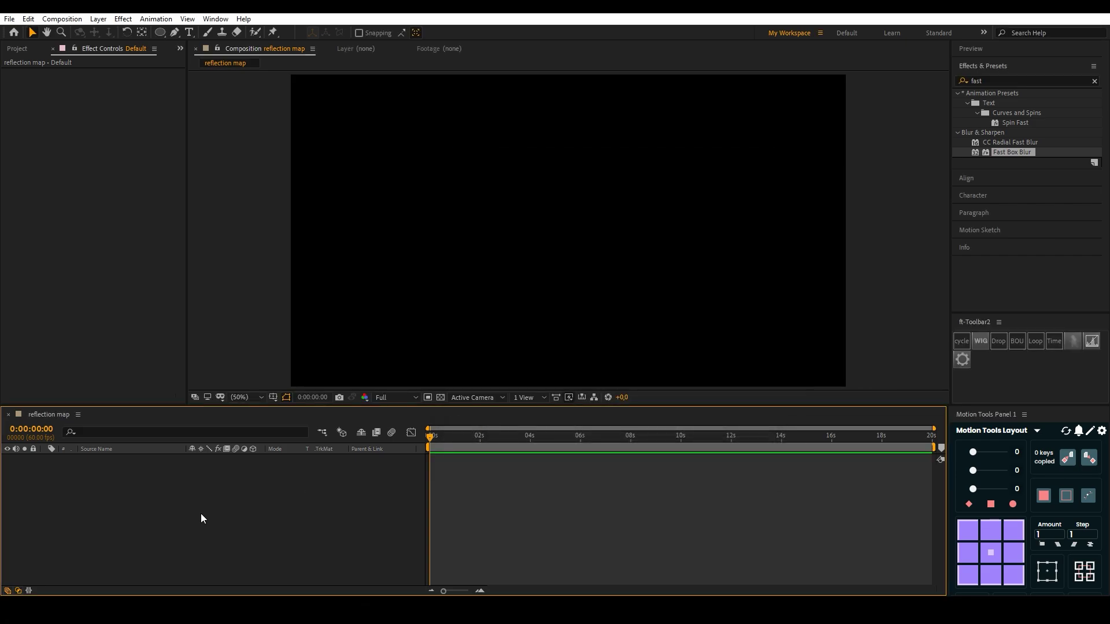
# Add the reflection composition as a centered layer in the reflection map composition.
pyautogui.hotkey('ctrl', '0')
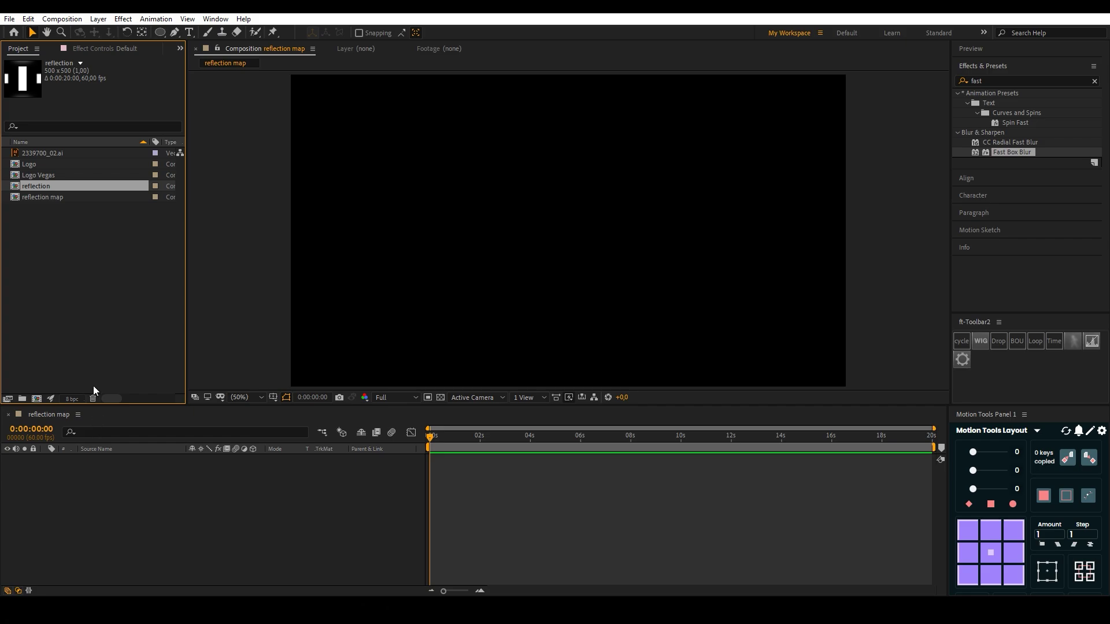
pyautogui.moveTo(27, 184); pyautogui.dragTo(37, 188)
pyautogui.moveTo(198, 502); pyautogui.dragTo(196, 502)
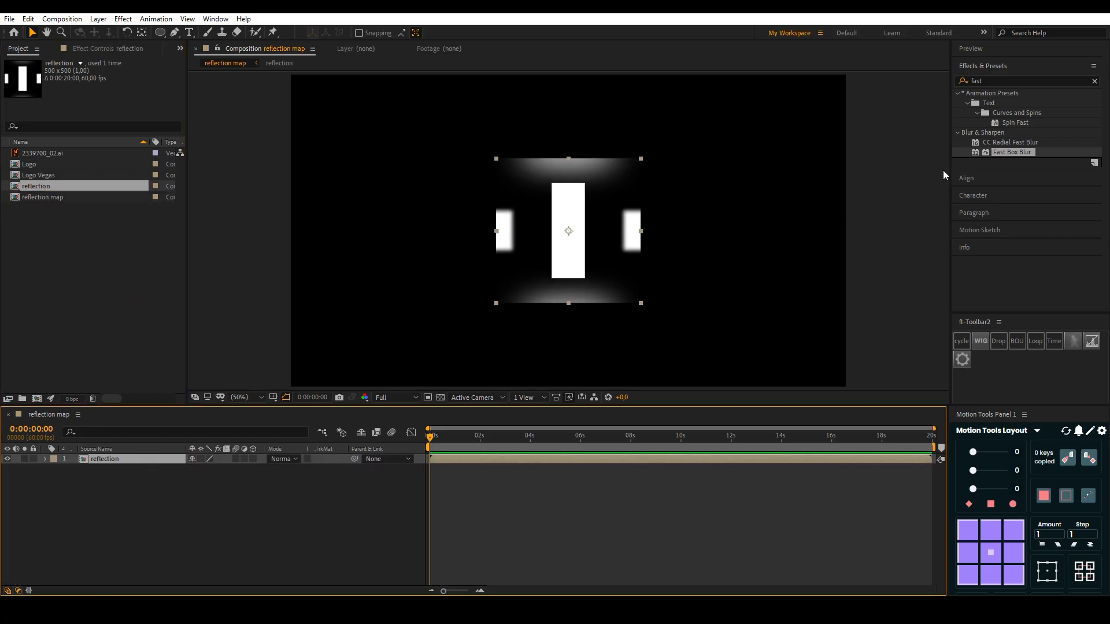
# Find the Motion Tile effect and apply it to the reflection layer in the reflection map composition.
pyautogui.click(995, 81)
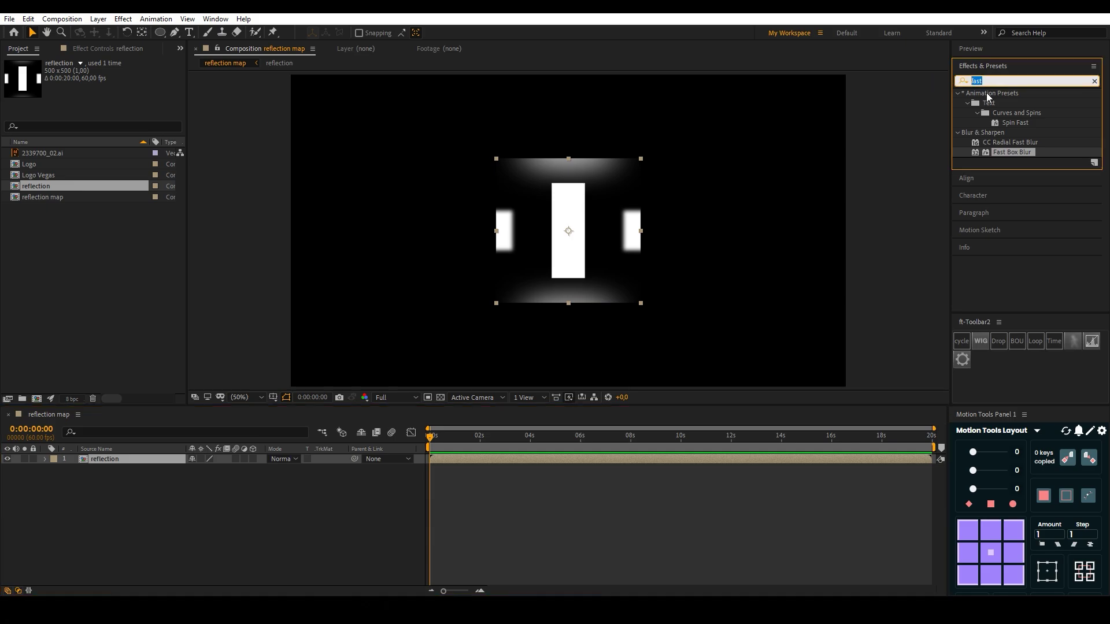
pyautogui.write('mot')
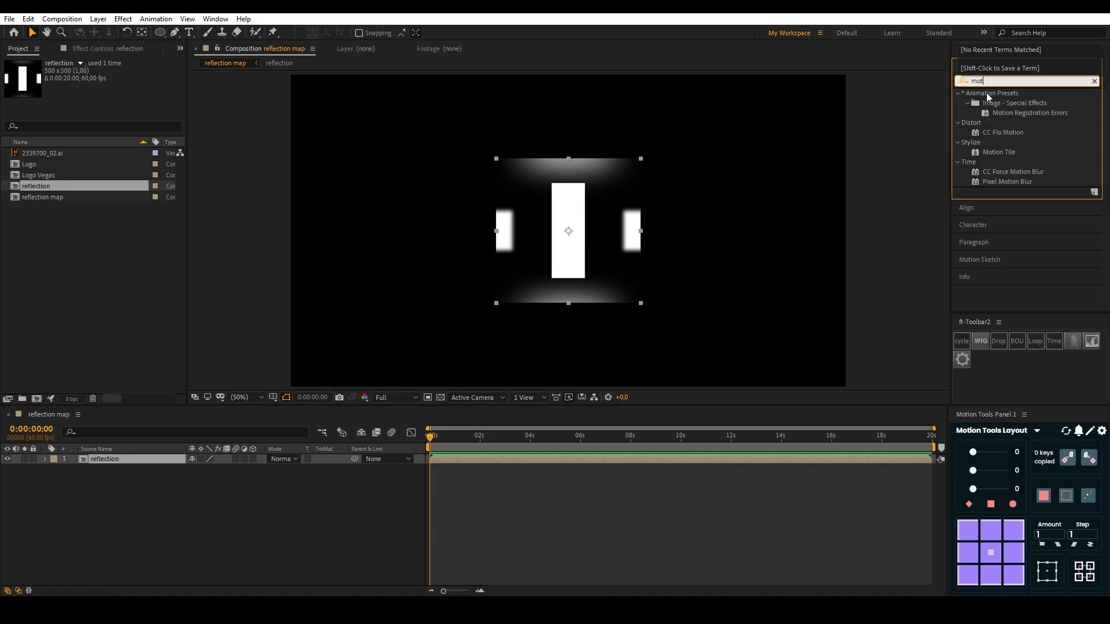
pyautogui.write('ion t')
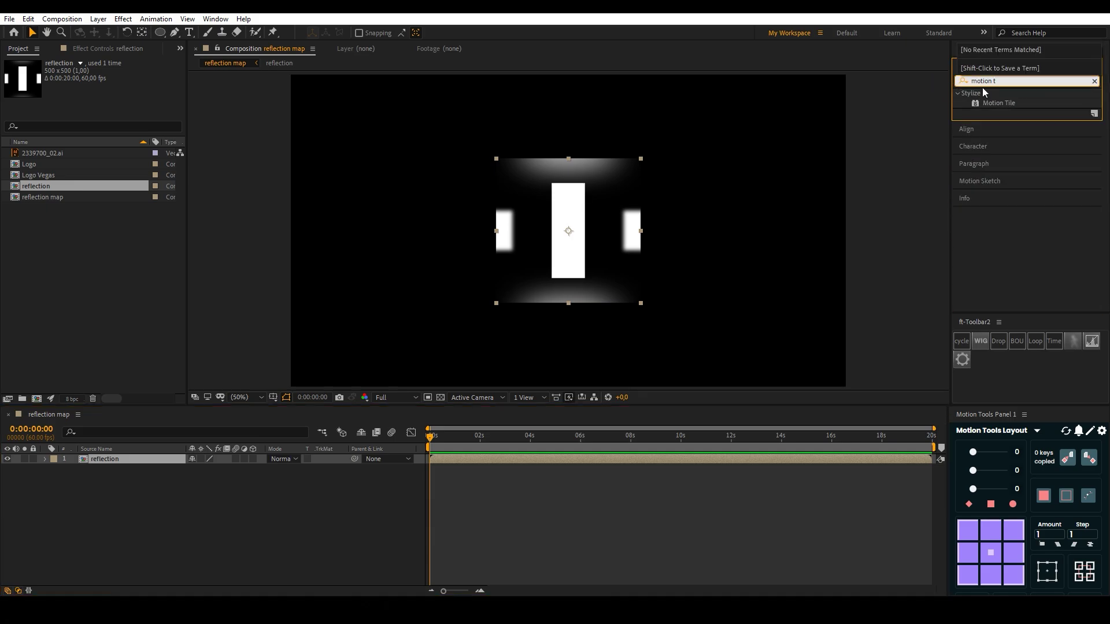
pyautogui.click(1001, 104)
pyautogui.moveTo(1002, 108); pyautogui.dragTo(119, 463)
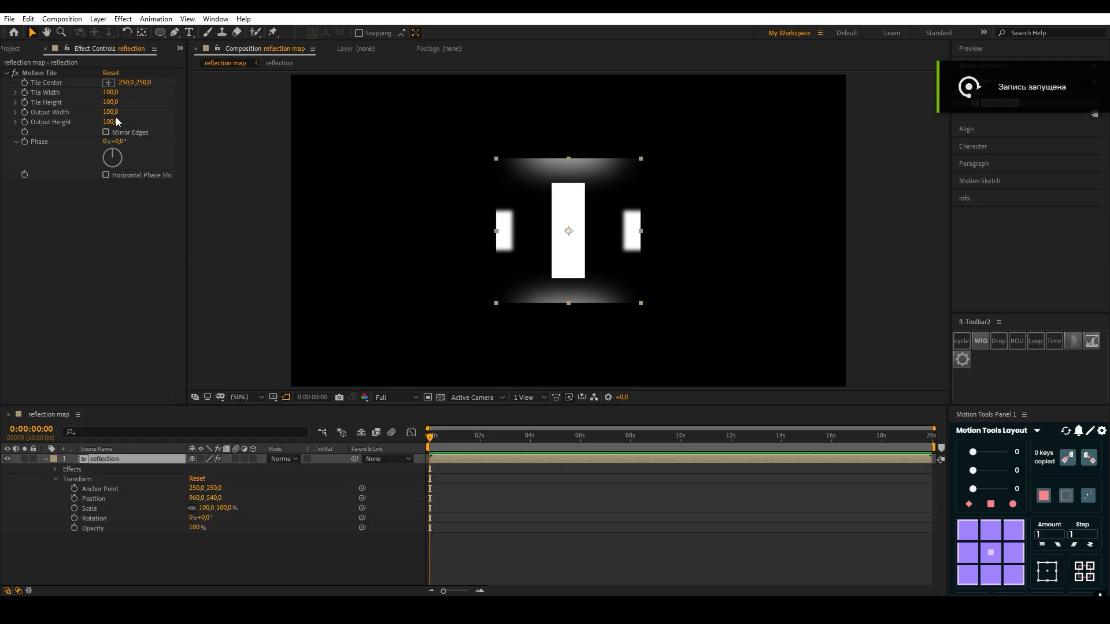
# Set the Motion Tile effect's output width and output height to 2000 and enable Mirror Edges.
pyautogui.click(112, 113)
pyautogui.write('2000')
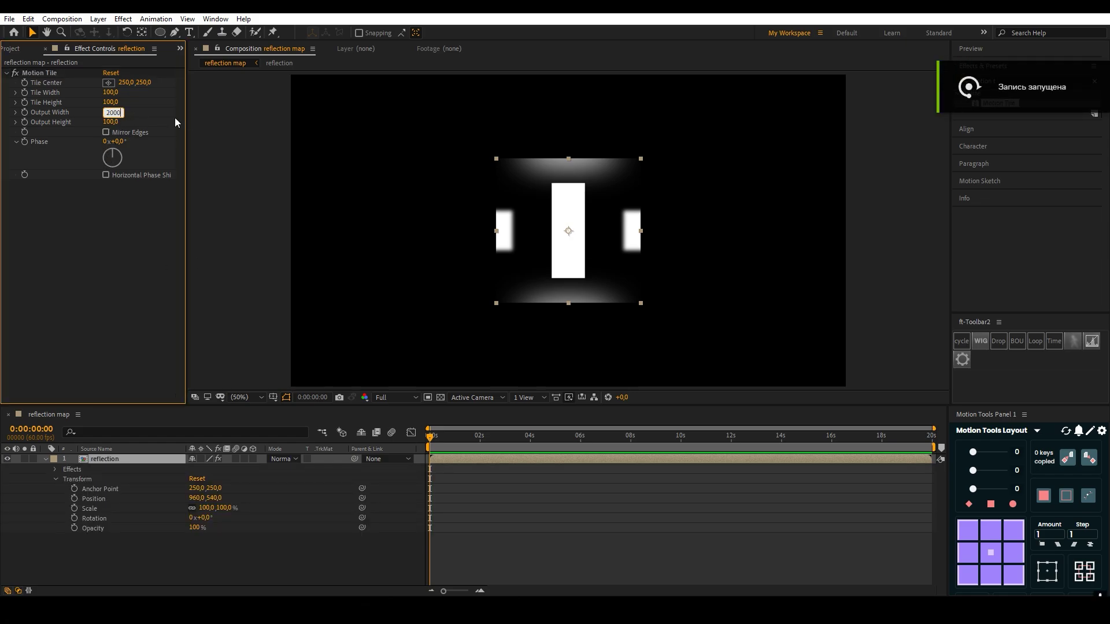
pyautogui.press('Tab')
pyautogui.write('2')
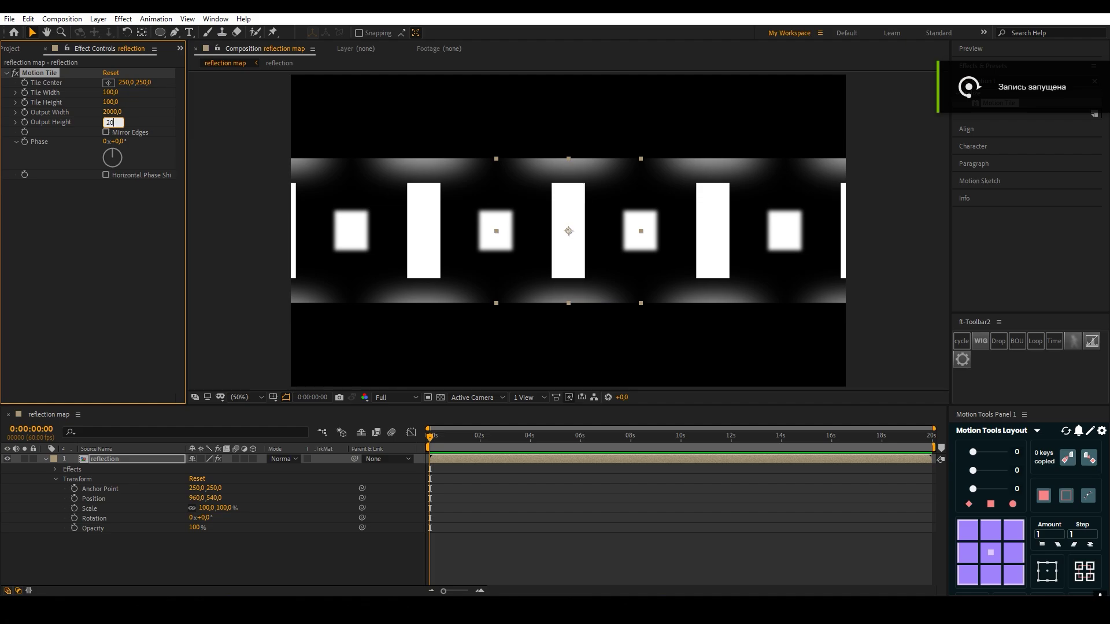
pyautogui.click(74, 236)
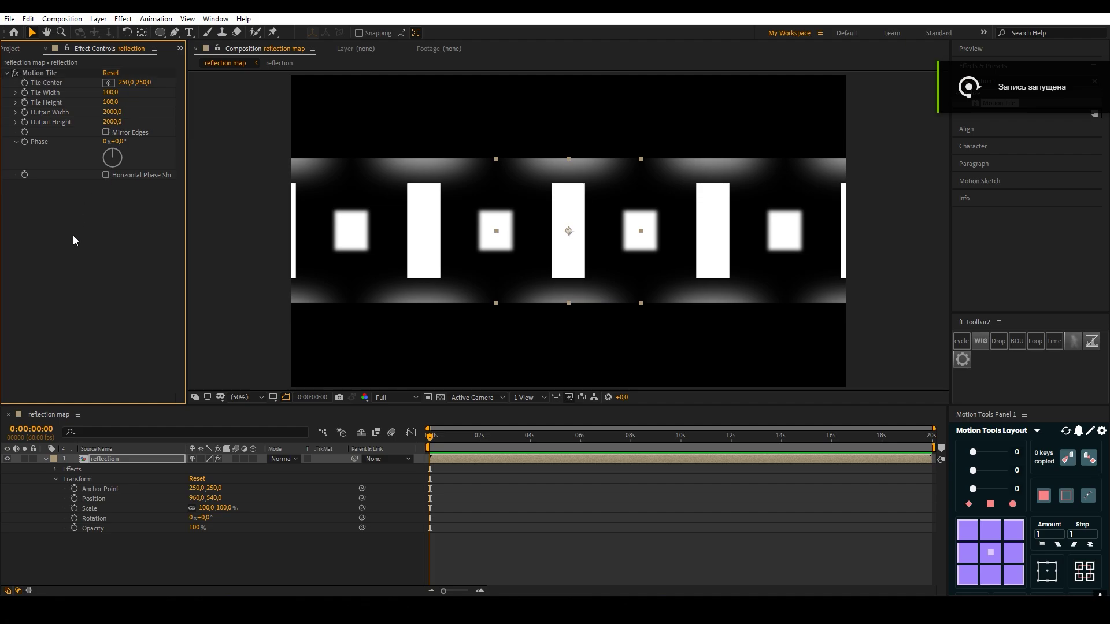
pyautogui.click(107, 133)
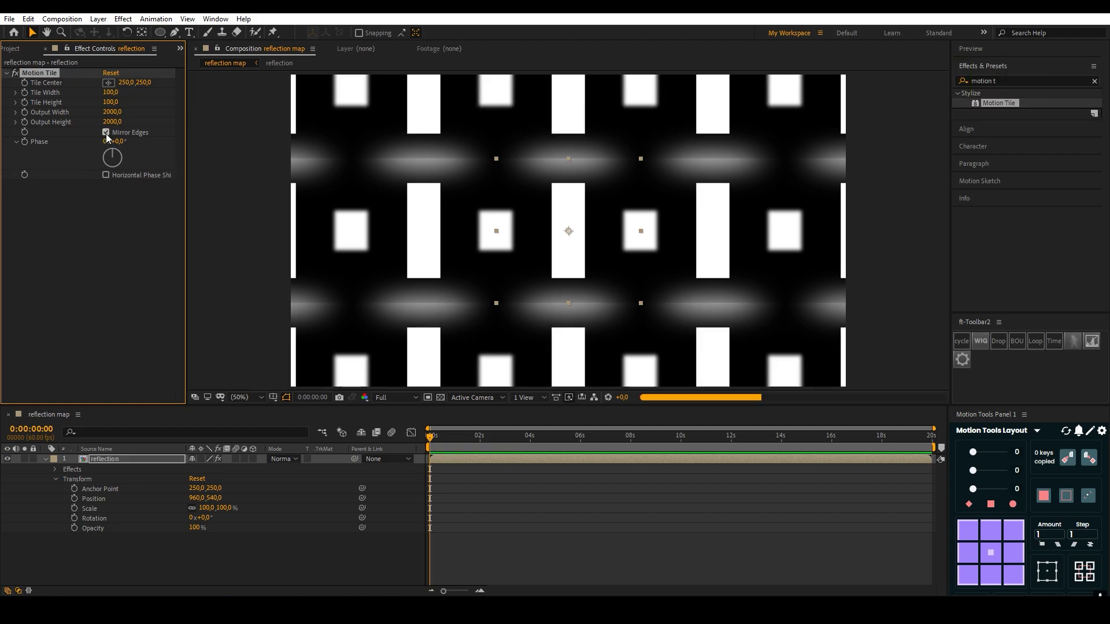
# Set the reflection layer's rotation to 25 degrees.
pyautogui.click(51, 471)
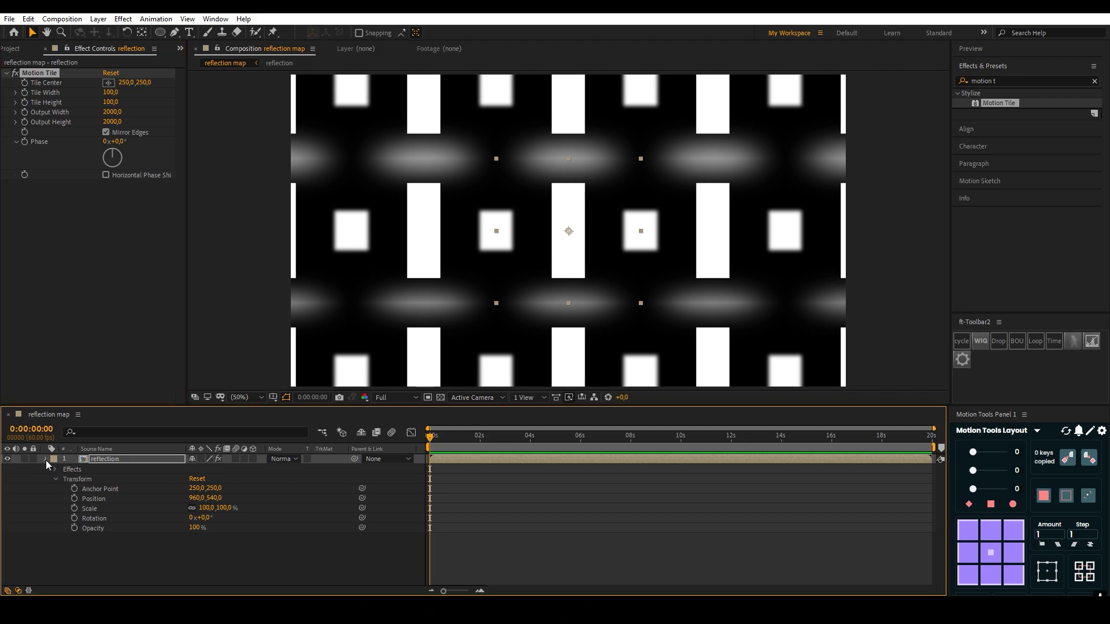
pyautogui.click(205, 518)
pyautogui.write('25')
pyautogui.click(261, 561)
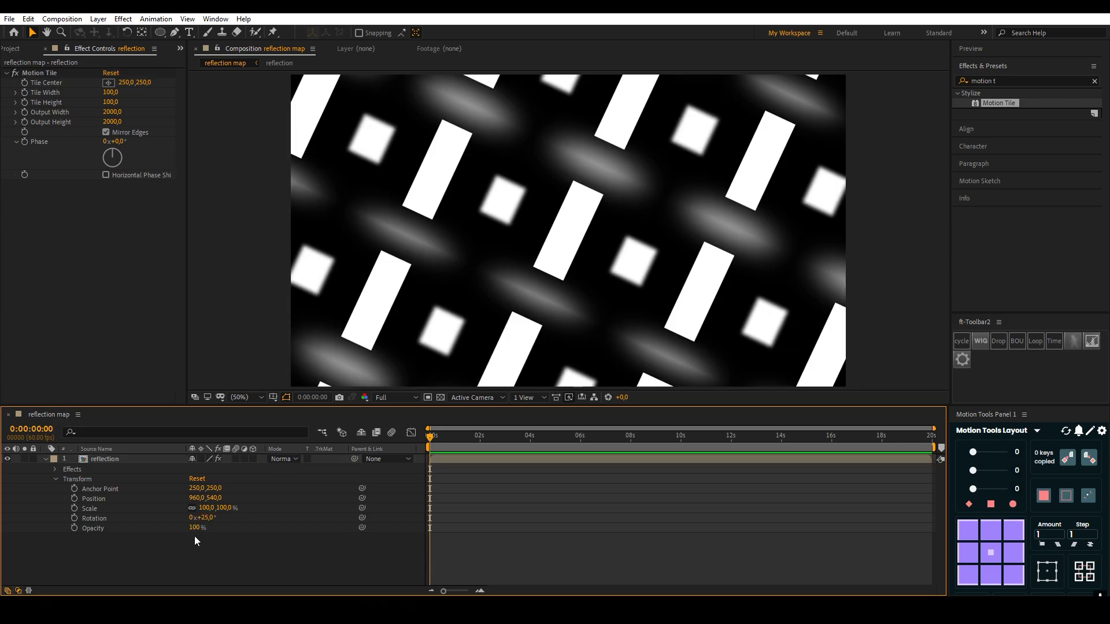
# Separate the reflection layer's position dimensions and set keyframed X Position and Y Position to 0 at the composition's start.
pyautogui.click(103, 498)
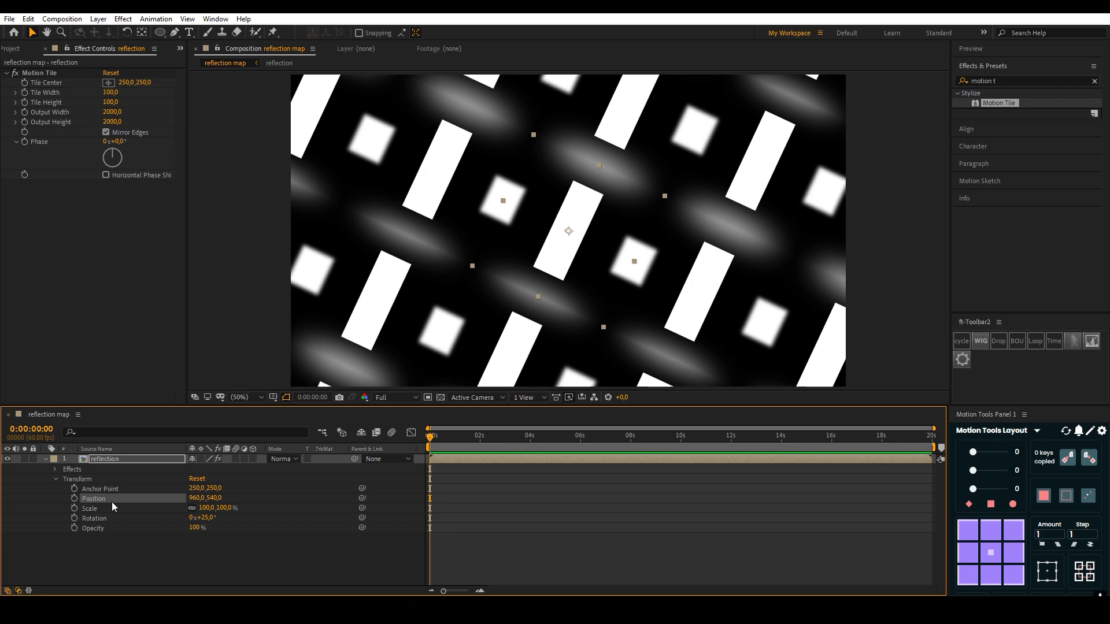
pyautogui.rightClick(112, 500)
pyautogui.click(166, 356)
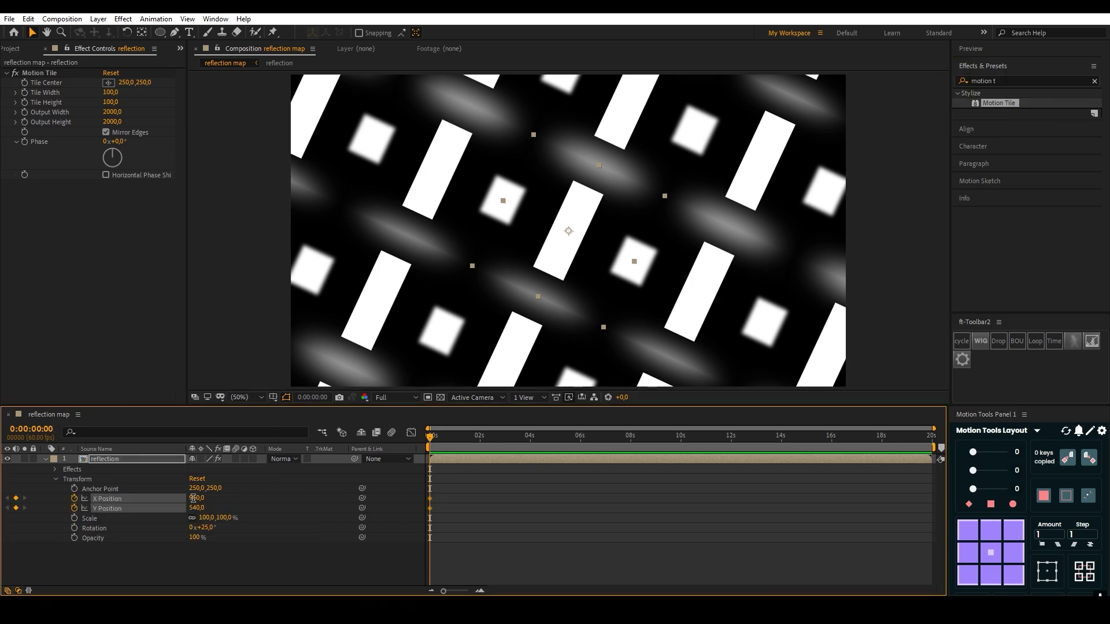
pyautogui.click(196, 498)
pyautogui.write('0')
pyautogui.press('Return')
pyautogui.click(199, 508)
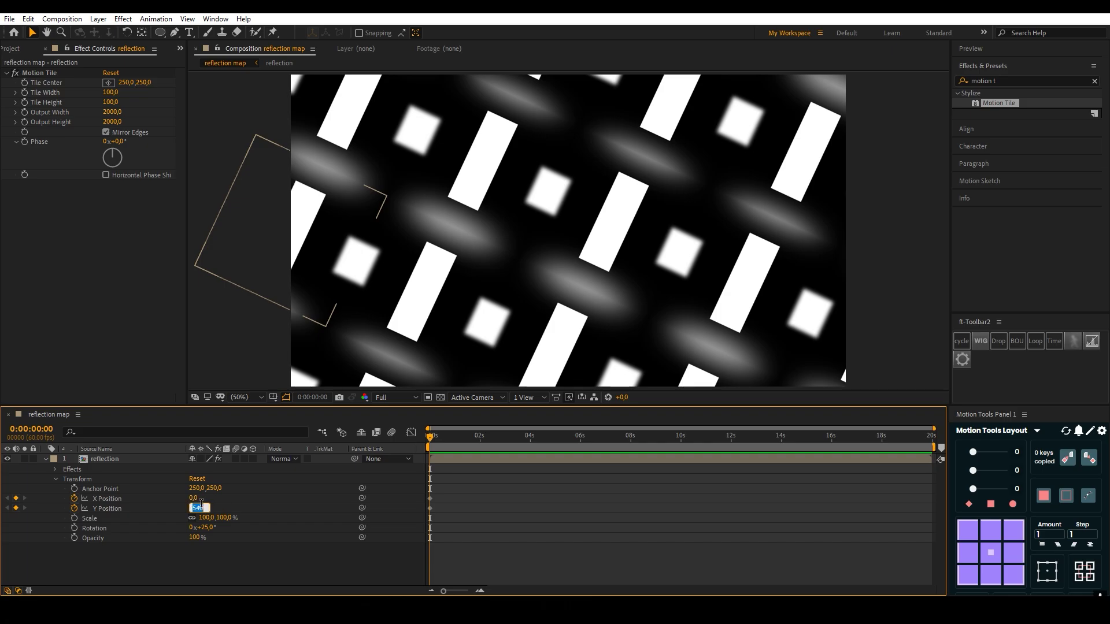
pyautogui.write('0')
pyautogui.press('Return')
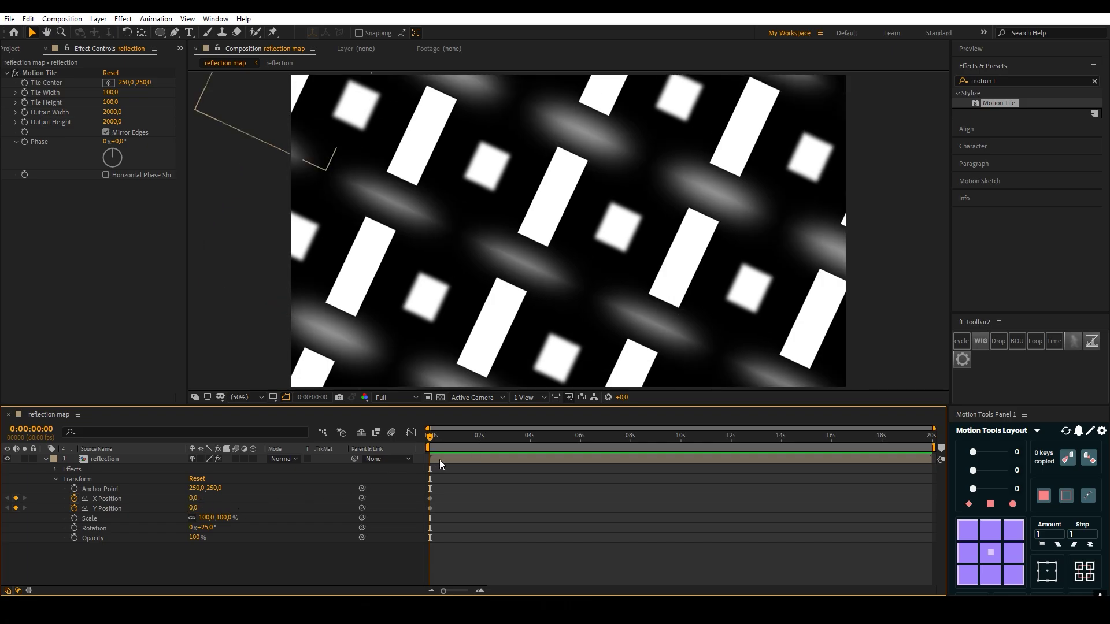
# At 2 seconds, set the reflection layer's X Position to 400 and Y Position to 300, and preview the movement.
pyautogui.click(479, 440)
pyautogui.press('pagedown')
pyautogui.press('pagedown')
pyautogui.press('pagedown')
pyautogui.click(193, 498)
pyautogui.write('40')
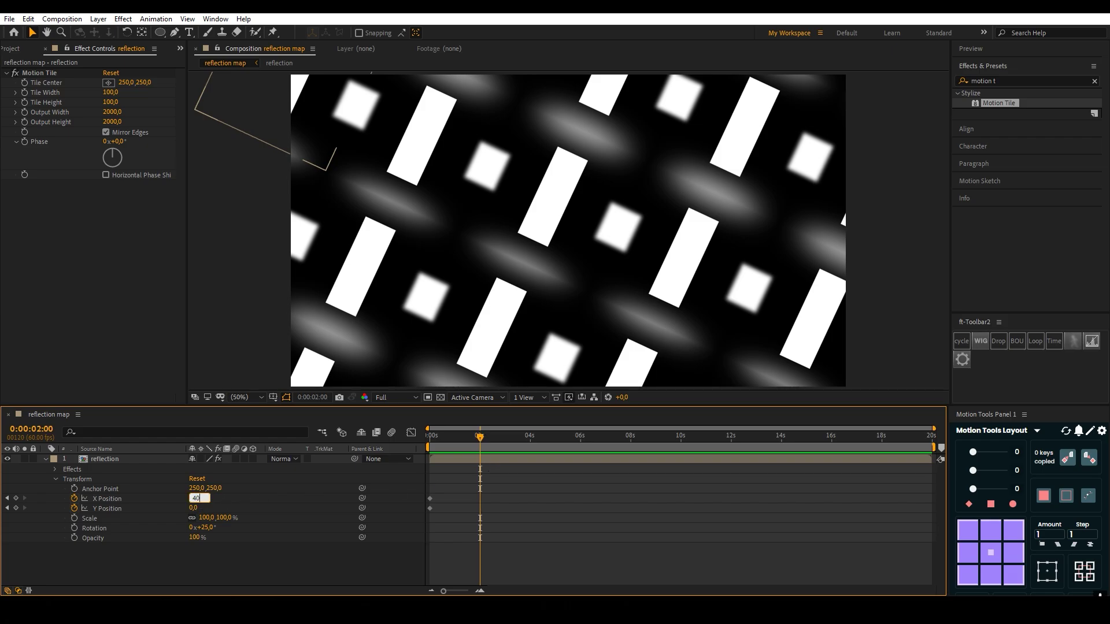
pyautogui.write('0')
pyautogui.click(196, 508)
pyautogui.write('33')
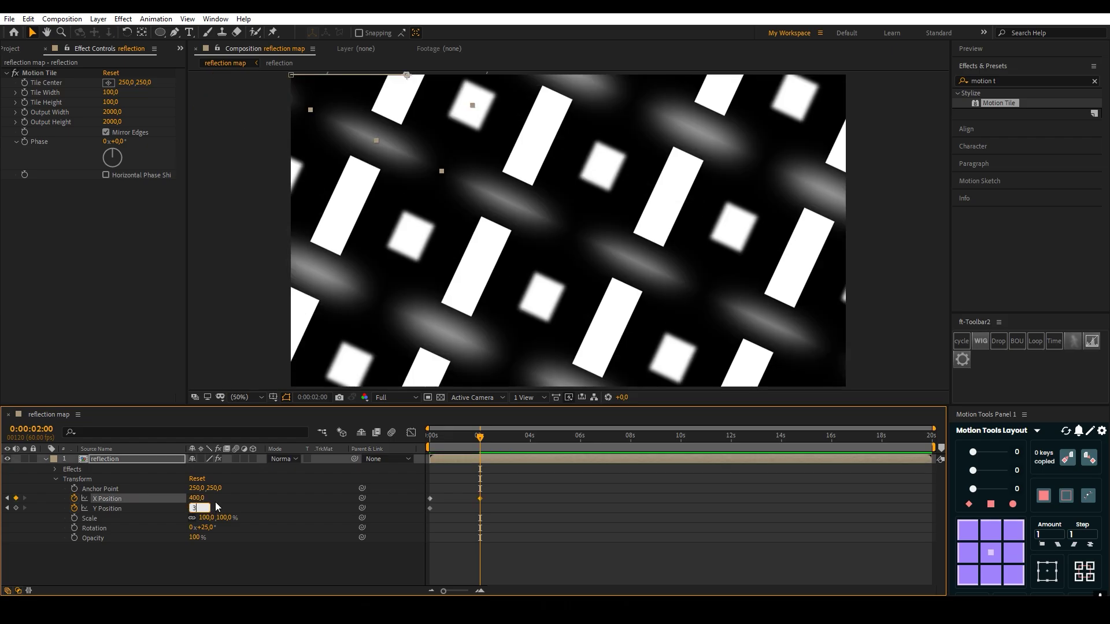
pyautogui.click(251, 508)
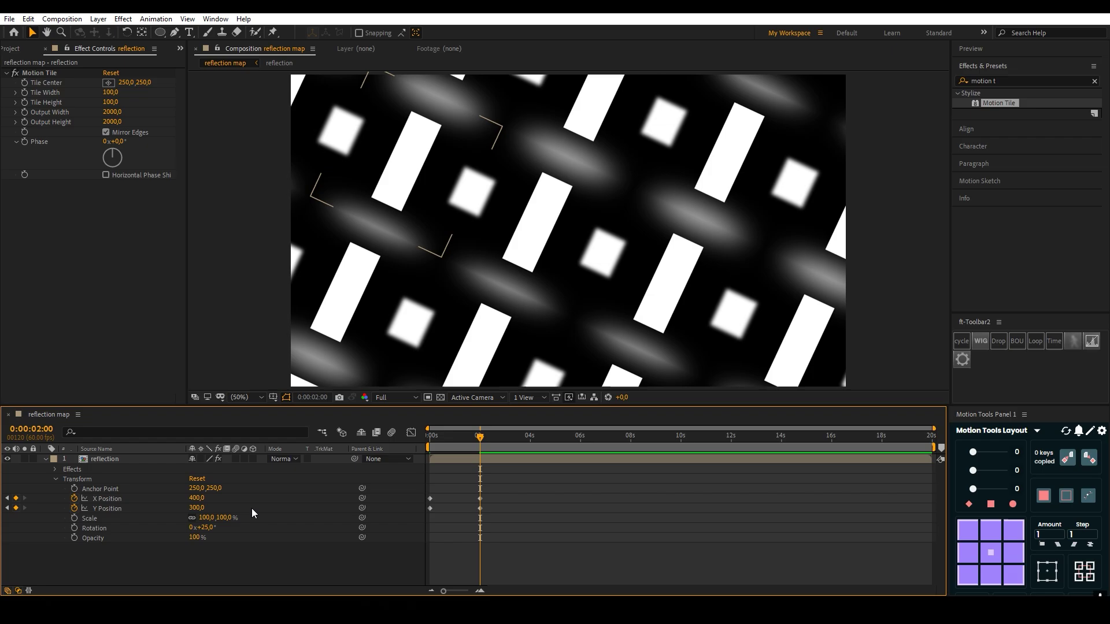
pyautogui.moveTo(437, 443); pyautogui.dragTo(469, 441)
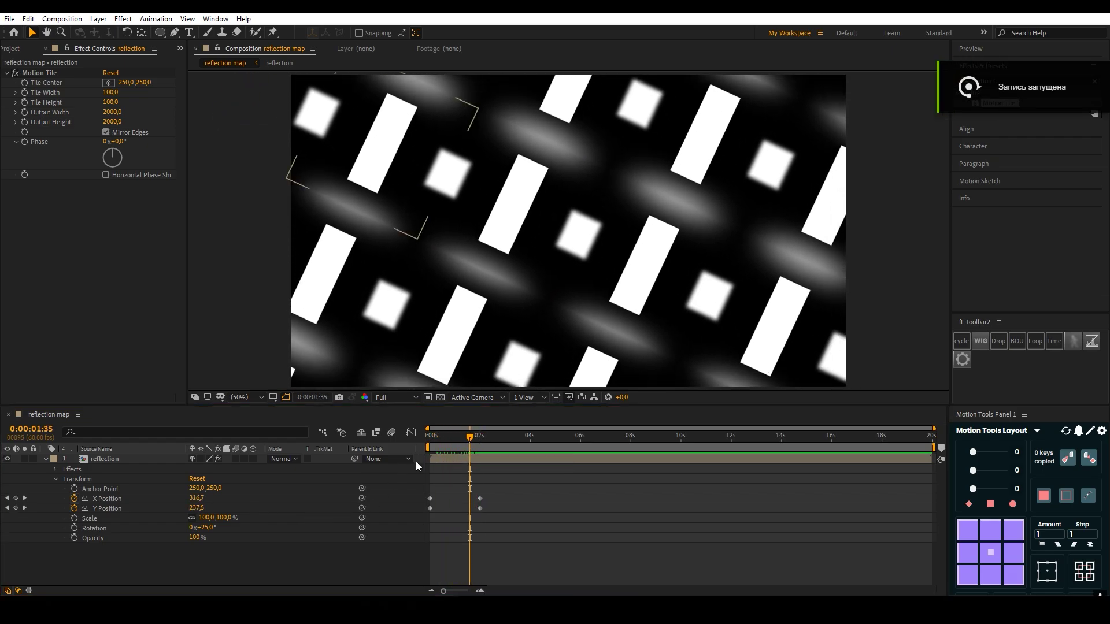
pyautogui.click(132, 565)
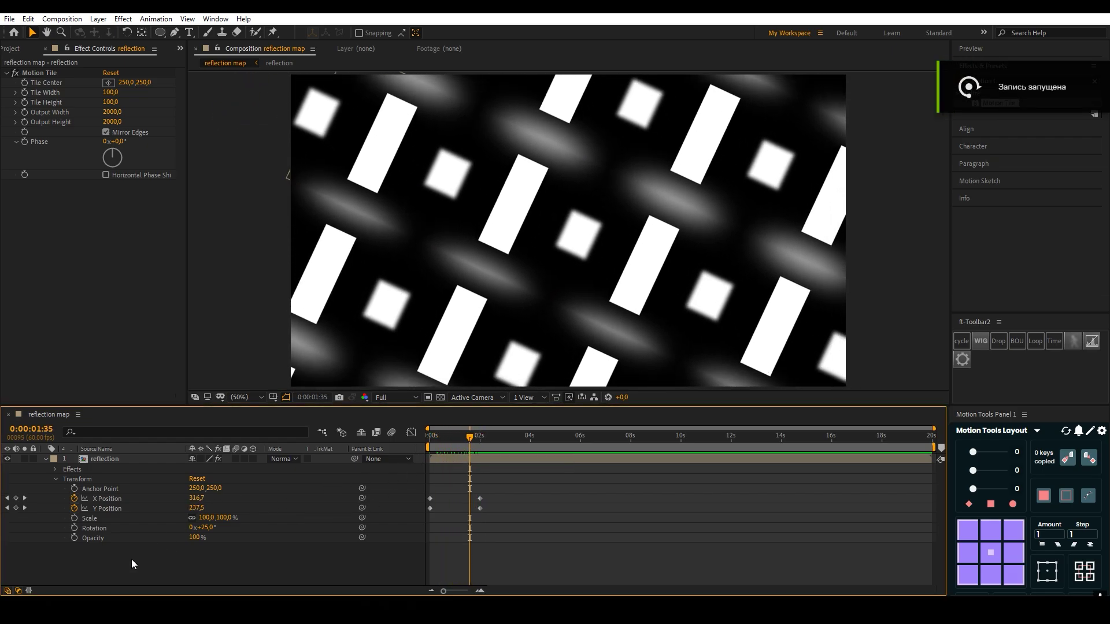
# Add an expression to the reflection layer's X Position using the loopOut(type = "cycle", numKeyframes = 0) property template.
pyautogui.keyDown('alt'); pyautogui.click(74, 500); pyautogui.keyUp('alt')
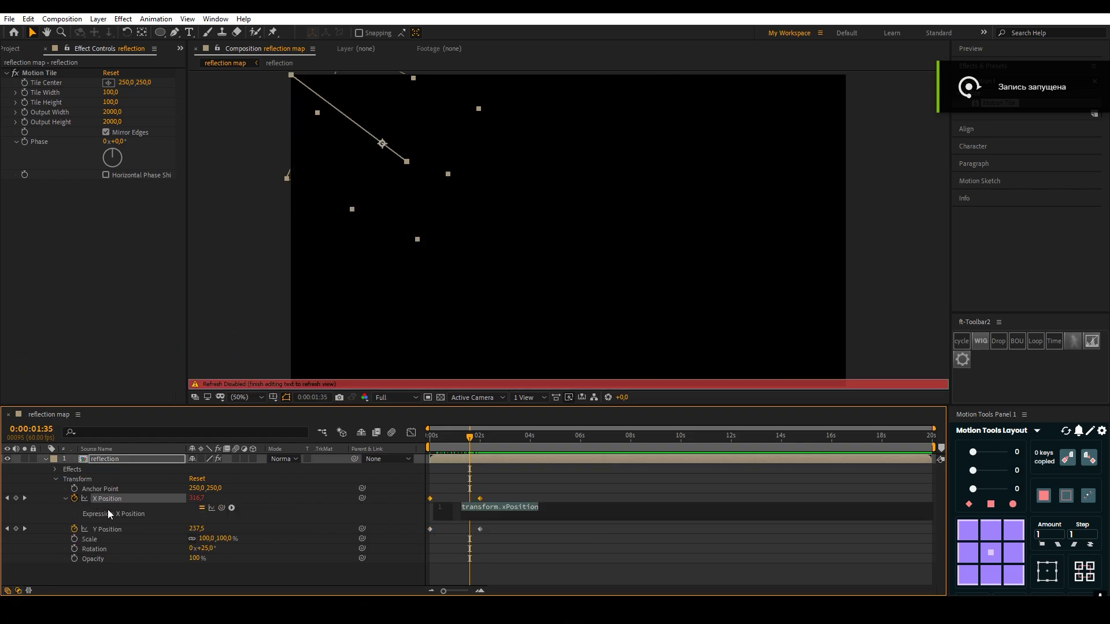
pyautogui.click(231, 508)
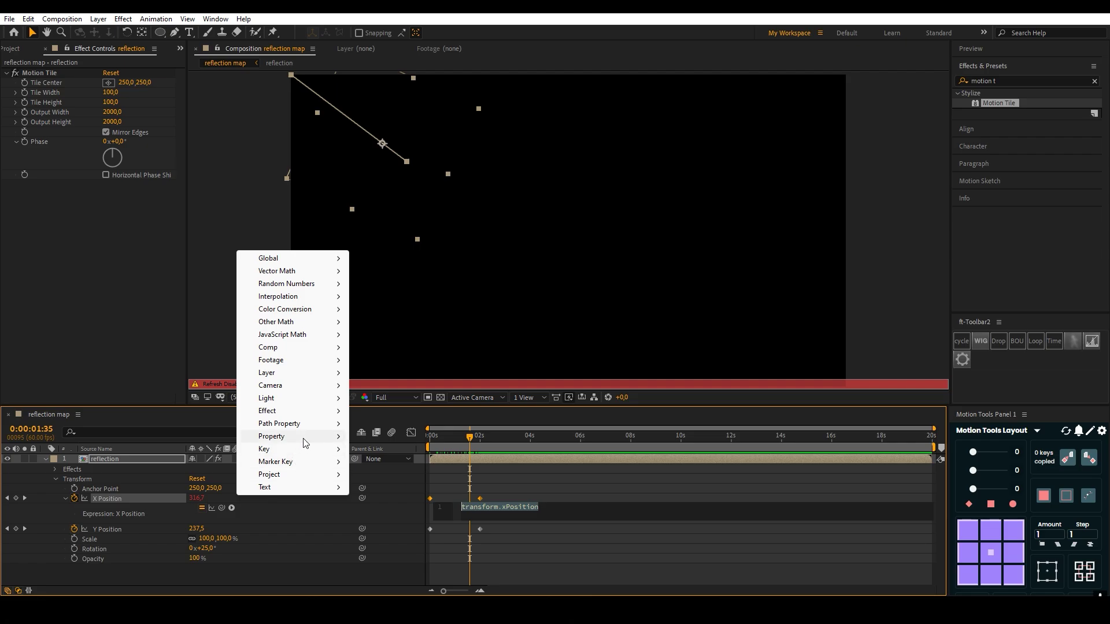
pyautogui.moveTo(303, 437)
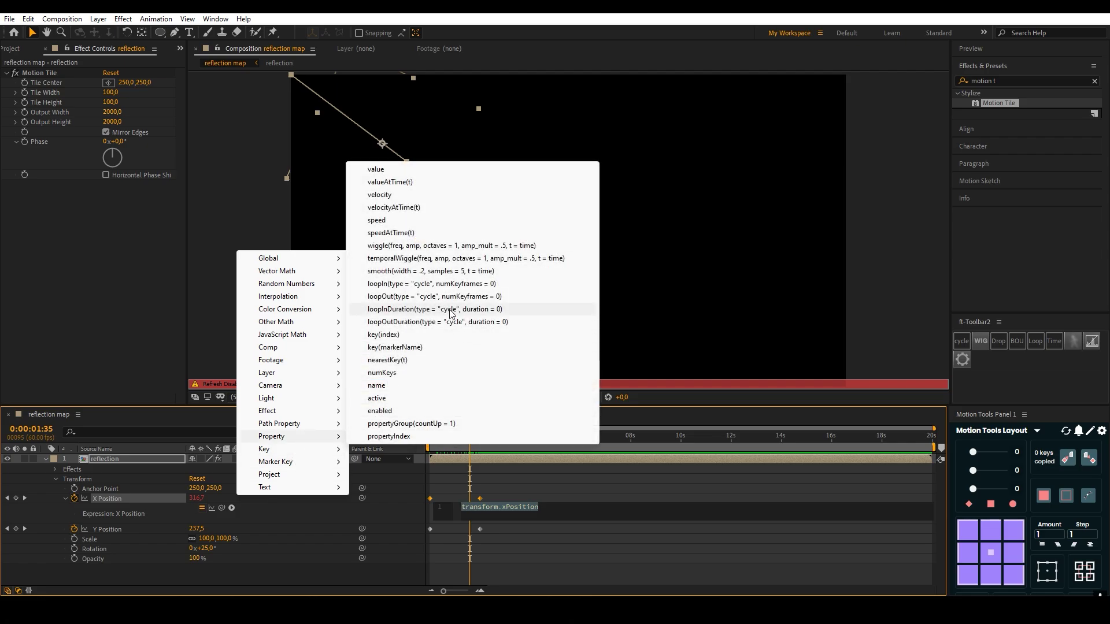
pyautogui.click(415, 296)
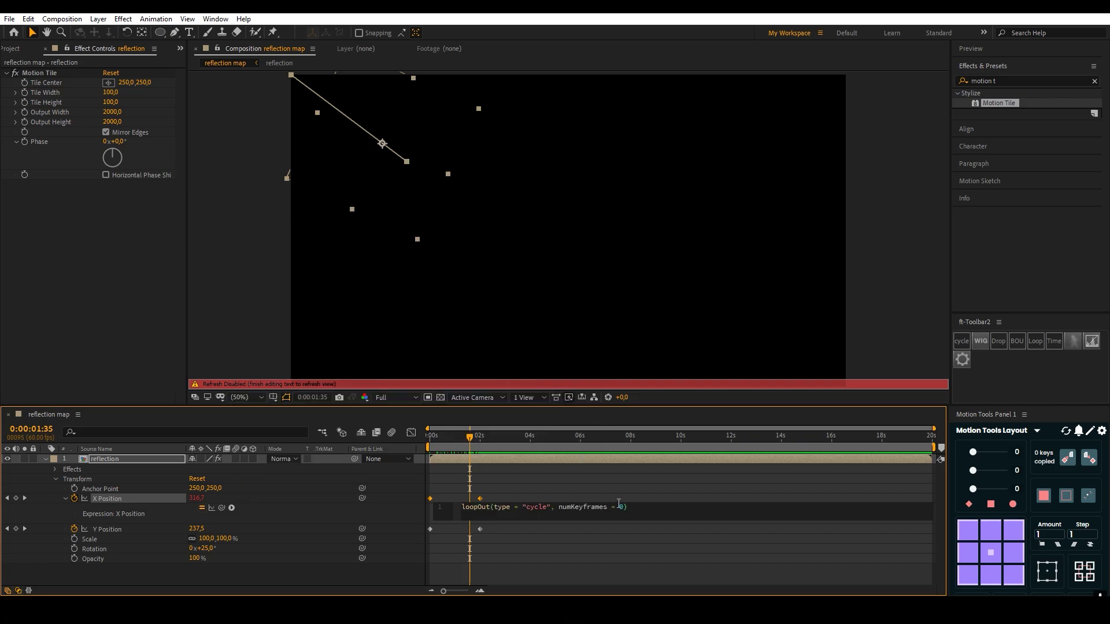
# Shorten the X Position expression to loopOut(type = "continue") by removing the numKeyframes argument and replacing the loop type.
pyautogui.moveTo(624, 507); pyautogui.dragTo(560, 509)
pyautogui.press('BackSpace')
pyautogui.press('BackSpace')
pyautogui.press('BackSpace')
pyautogui.press('BackSpace')
pyautogui.press('BackSpace')
pyautogui.press('BackSpace')
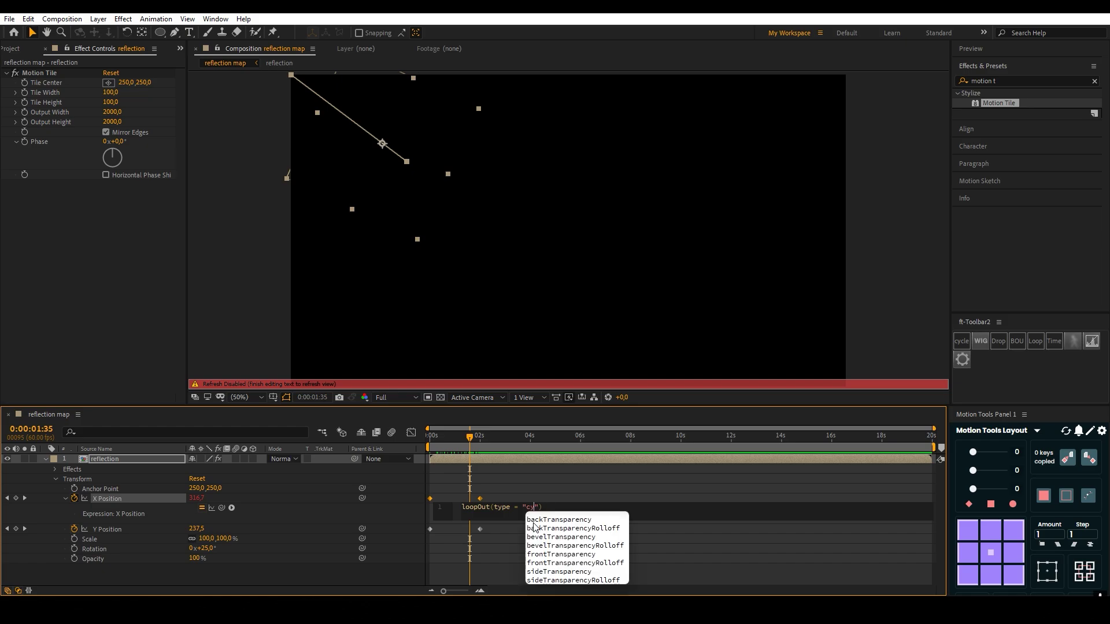
pyautogui.write('on')
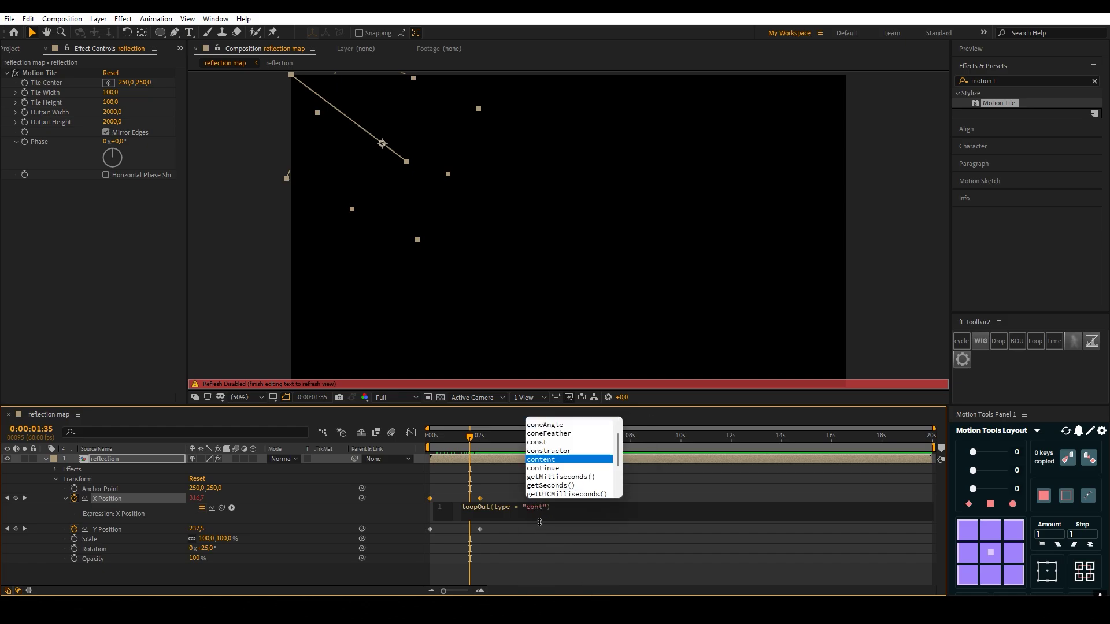
pyautogui.write('t')
pyautogui.press('Down')
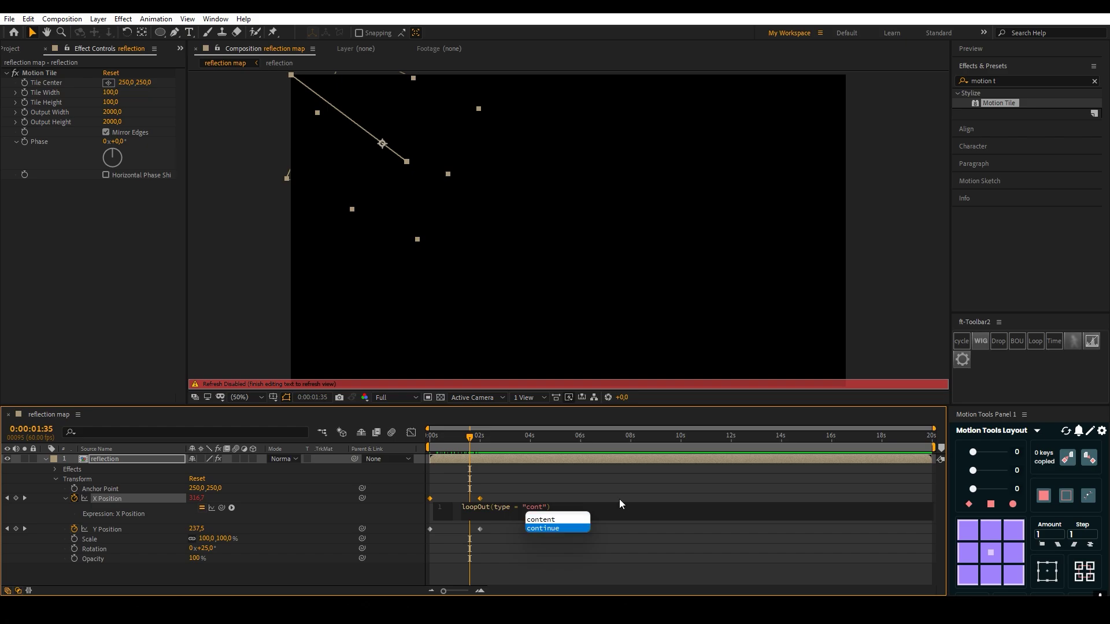
pyautogui.press('Return')
pyautogui.click(397, 512)
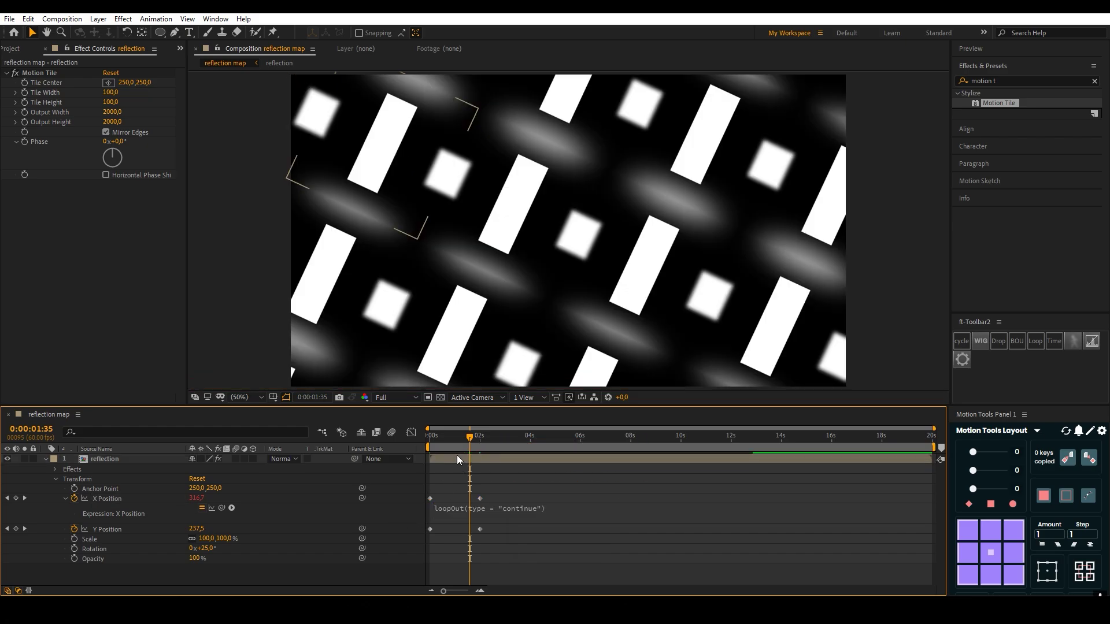
# Copy the X Position loop expression to the reflection layer's Y Position and preview the continued motion.
pyautogui.moveTo(470, 437)
pyautogui.mouseDown()
pyautogui.moveTo(521, 438)
pyautogui.moveTo(462, 444)
pyautogui.mouseUp()
pyautogui.click(514, 508)
pyautogui.hotkey('ctrl', 'c')
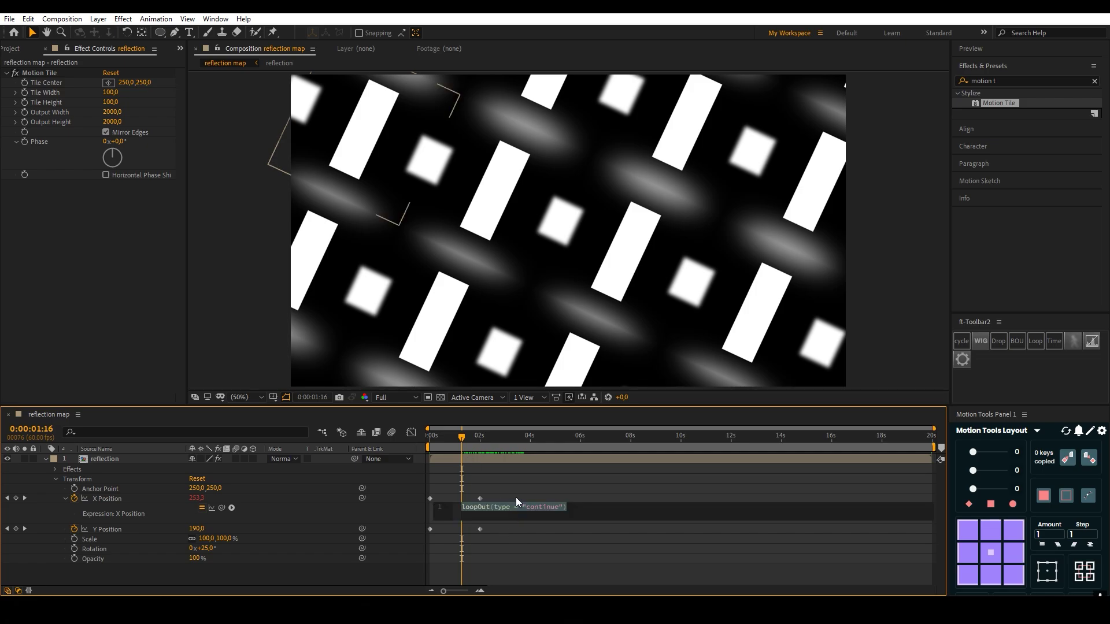
pyautogui.click(386, 506)
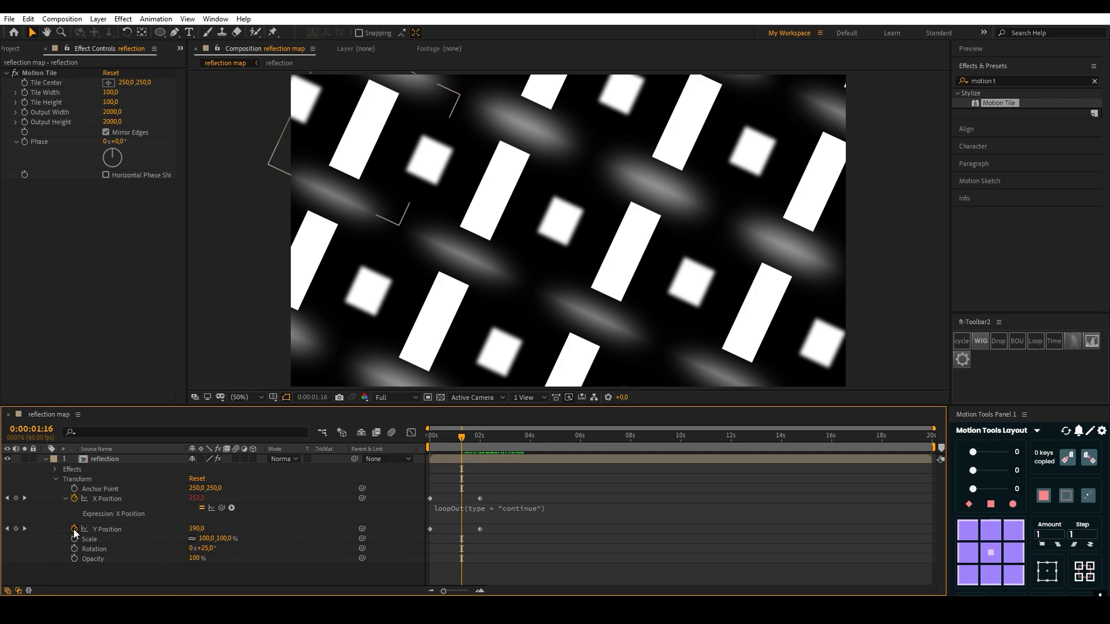
pyautogui.click(75, 531)
pyautogui.keyDown('alt'); pyautogui.click(74, 530); pyautogui.keyUp('alt')
pyautogui.hotkey('ctrl', 'v')
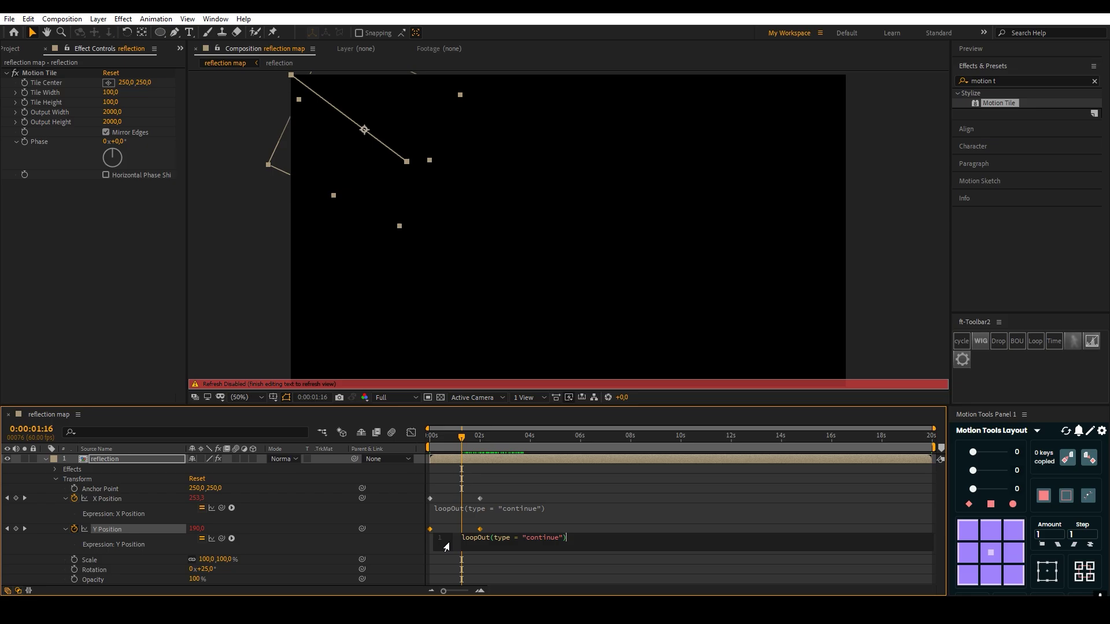
pyautogui.moveTo(462, 445); pyautogui.dragTo(713, 450)
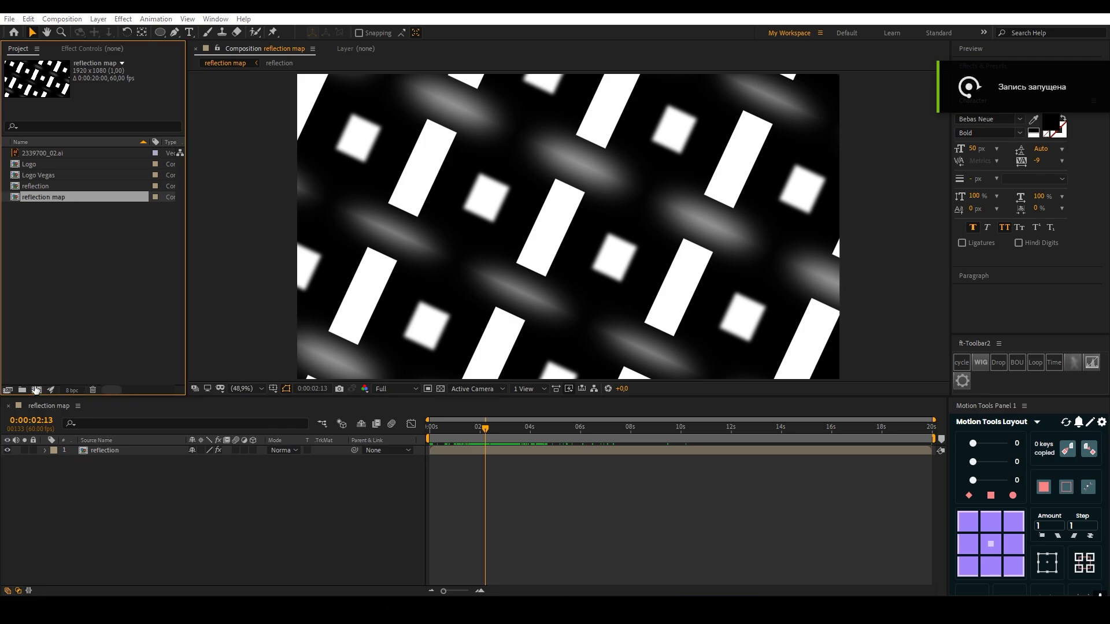
# Create a new composition named Glossy Logo with a black background.
pyautogui.hotkey('ctrl', 'k')
pyautogui.write('g')
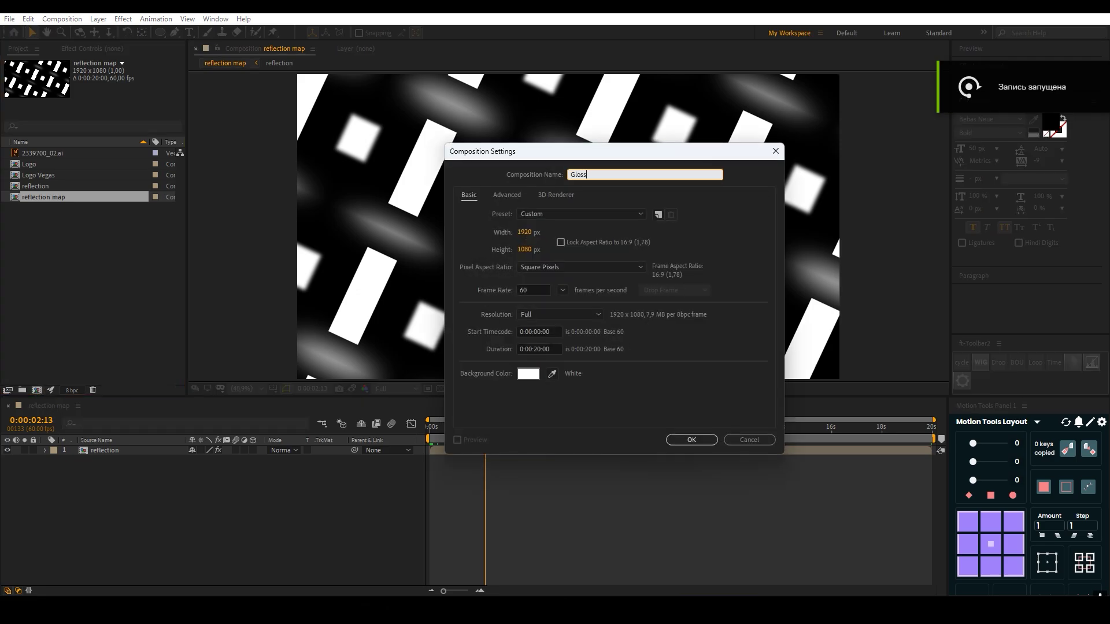
pyautogui.write('lossy Logo')
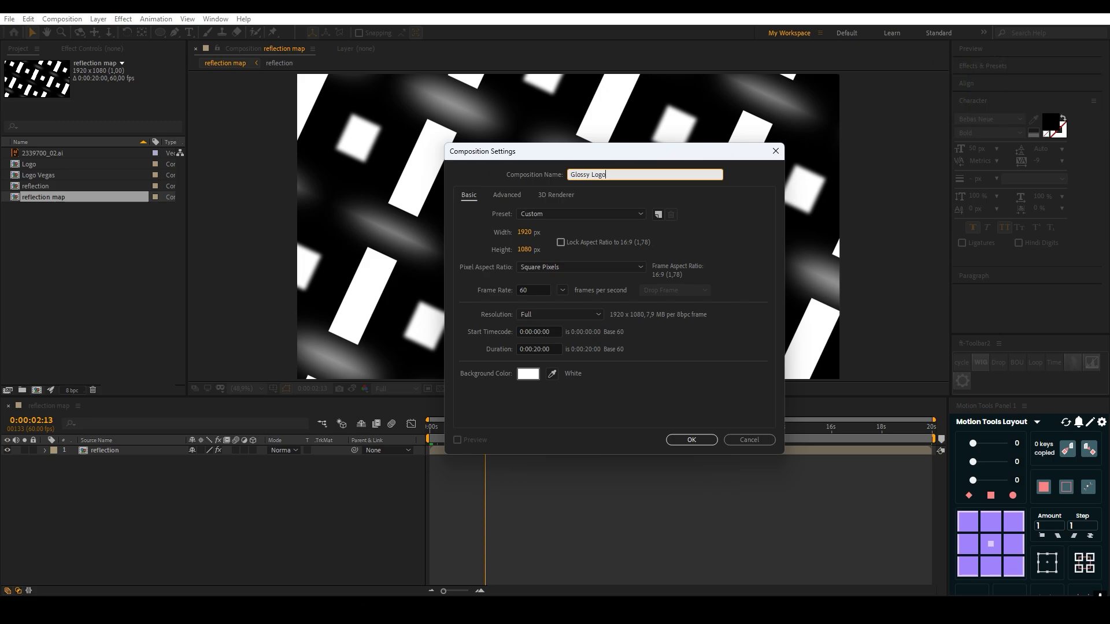
pyautogui.click(528, 378)
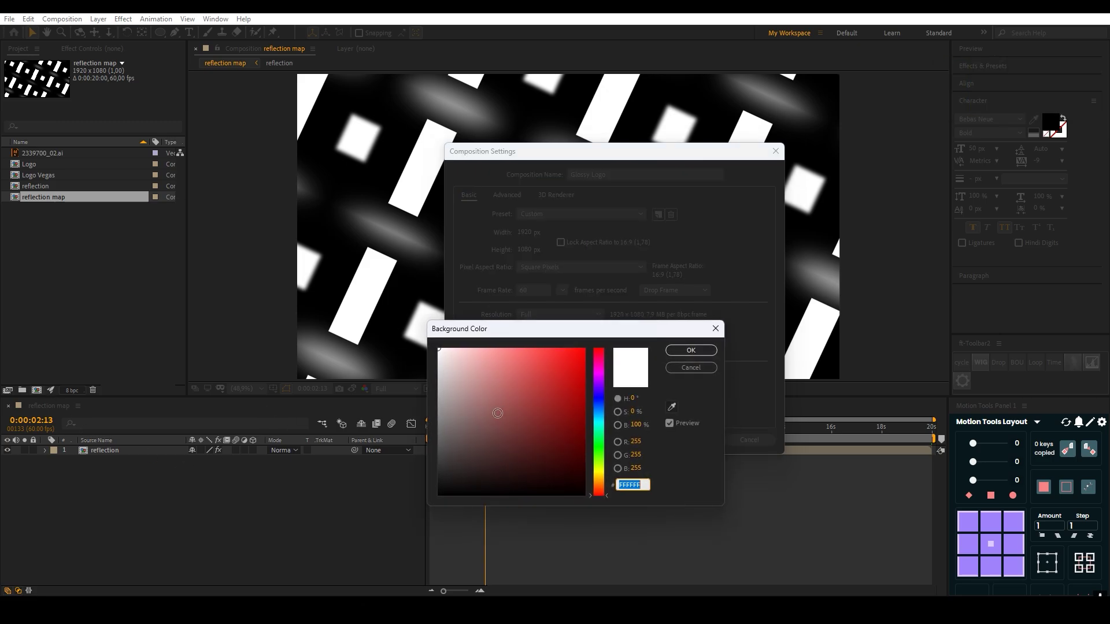
pyautogui.moveTo(496, 414); pyautogui.dragTo(369, 567)
pyautogui.click(692, 350)
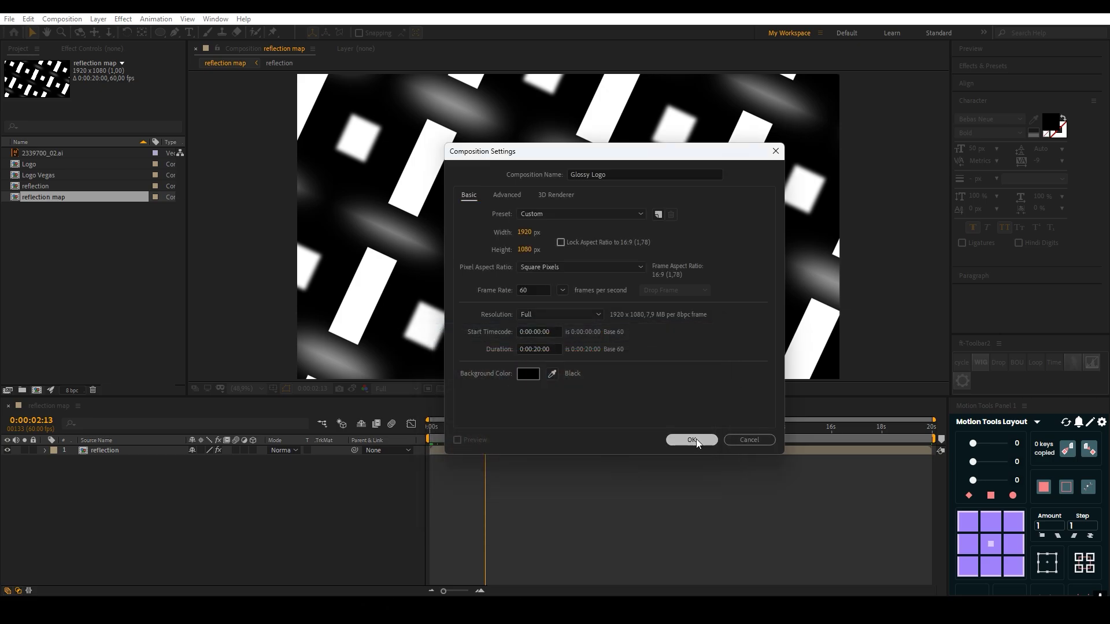
pyautogui.click(692, 440)
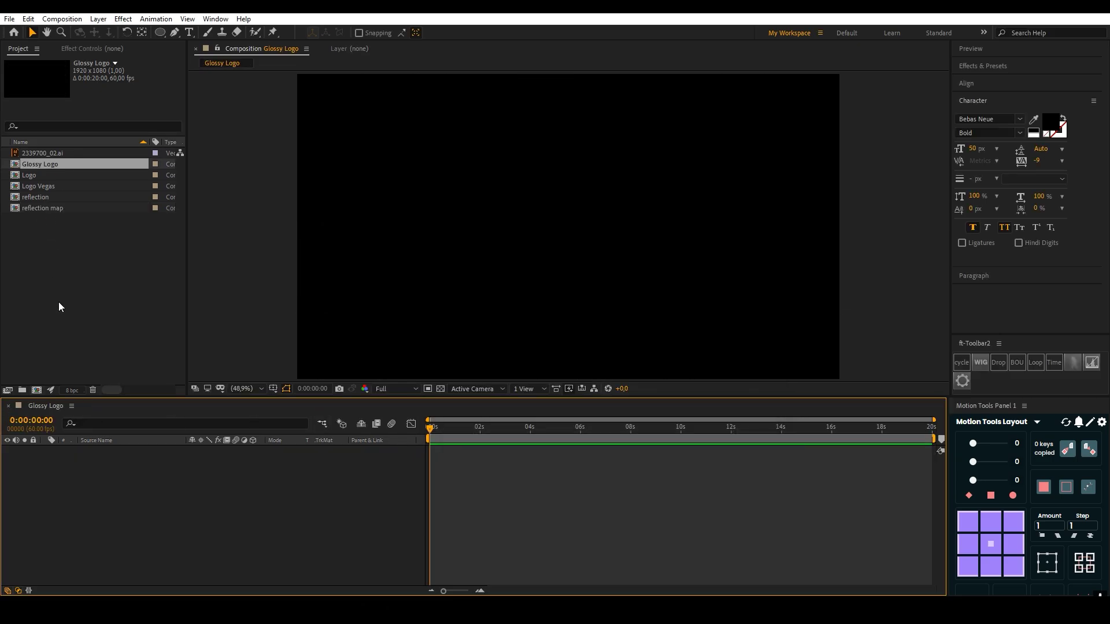
# Add the reflection map composition to Glossy Logo and place the Logo composition above it.
pyautogui.moveTo(44, 208); pyautogui.dragTo(112, 472)
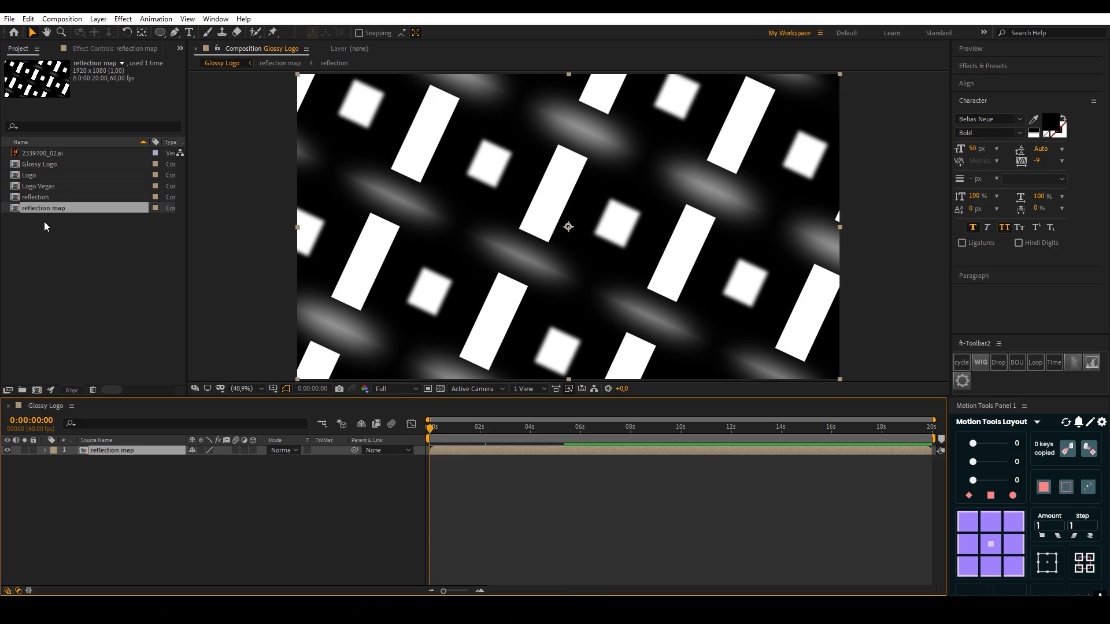
pyautogui.moveTo(34, 178); pyautogui.dragTo(132, 453)
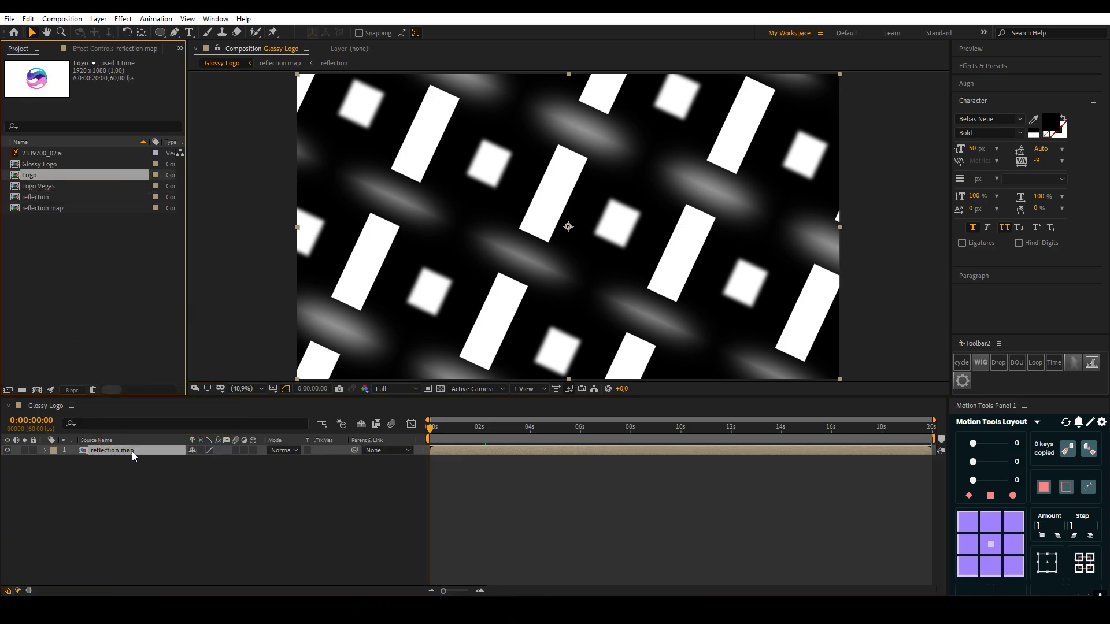
pyautogui.moveTo(26, 178); pyautogui.dragTo(130, 446)
# Matte the reflection map layer with the Logo layer's alpha and apply the CC Glass effect to it.
pyautogui.click(333, 464)
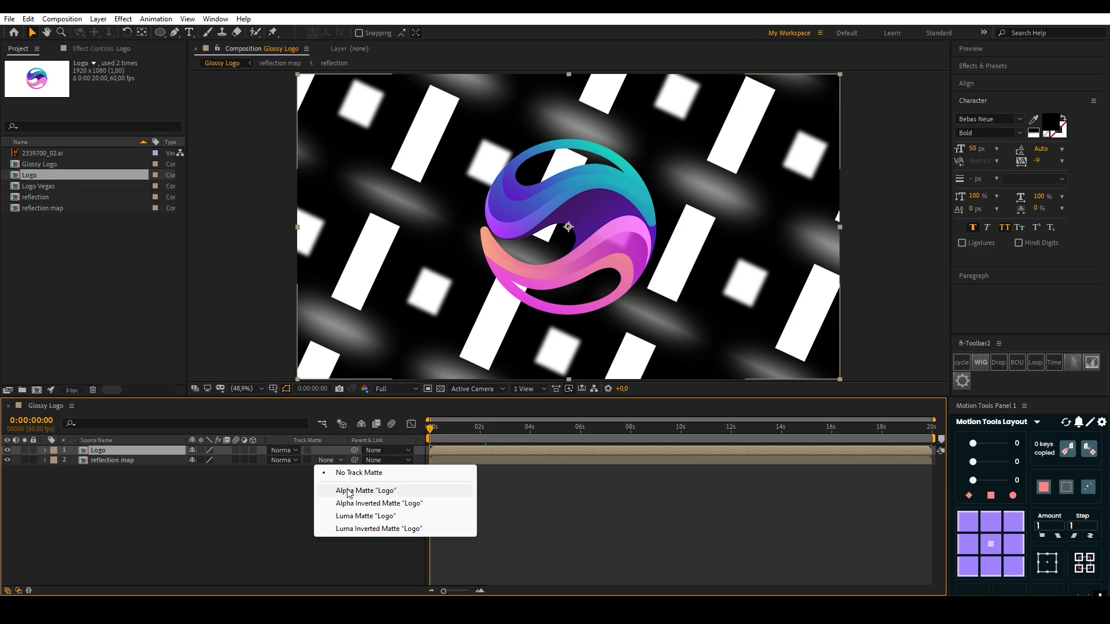
pyautogui.click(347, 489)
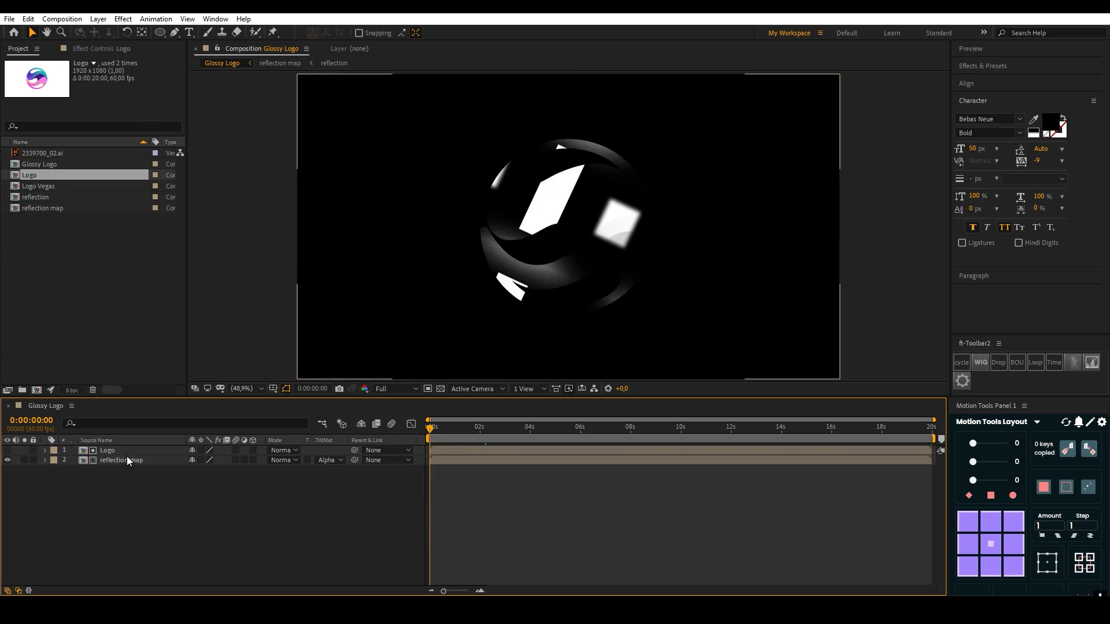
pyautogui.click(128, 460)
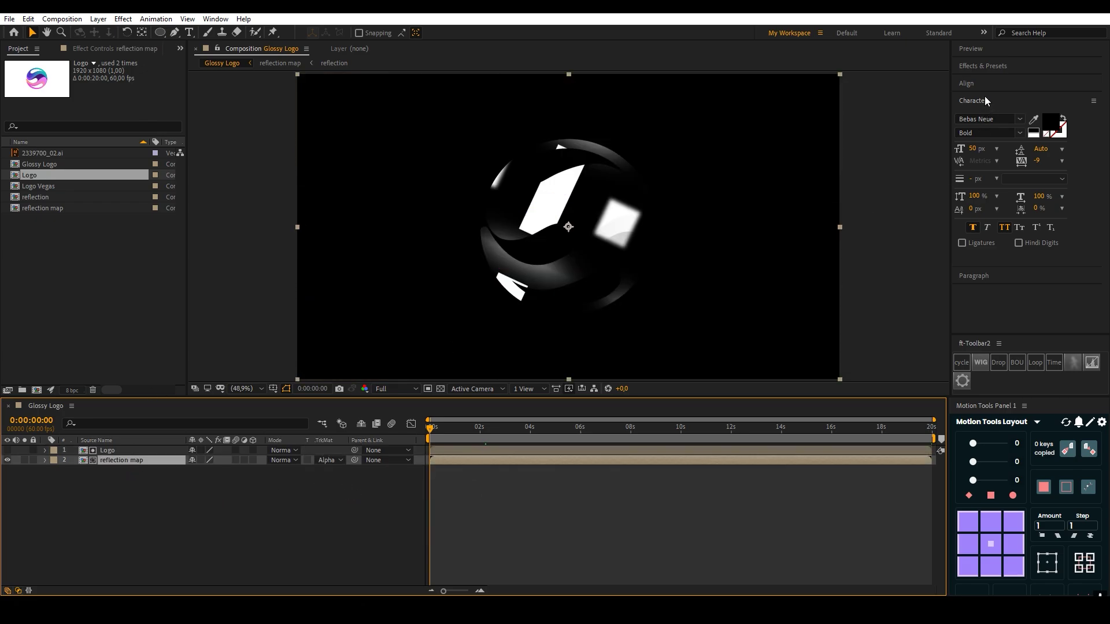
pyautogui.click(985, 66)
pyautogui.click(998, 81)
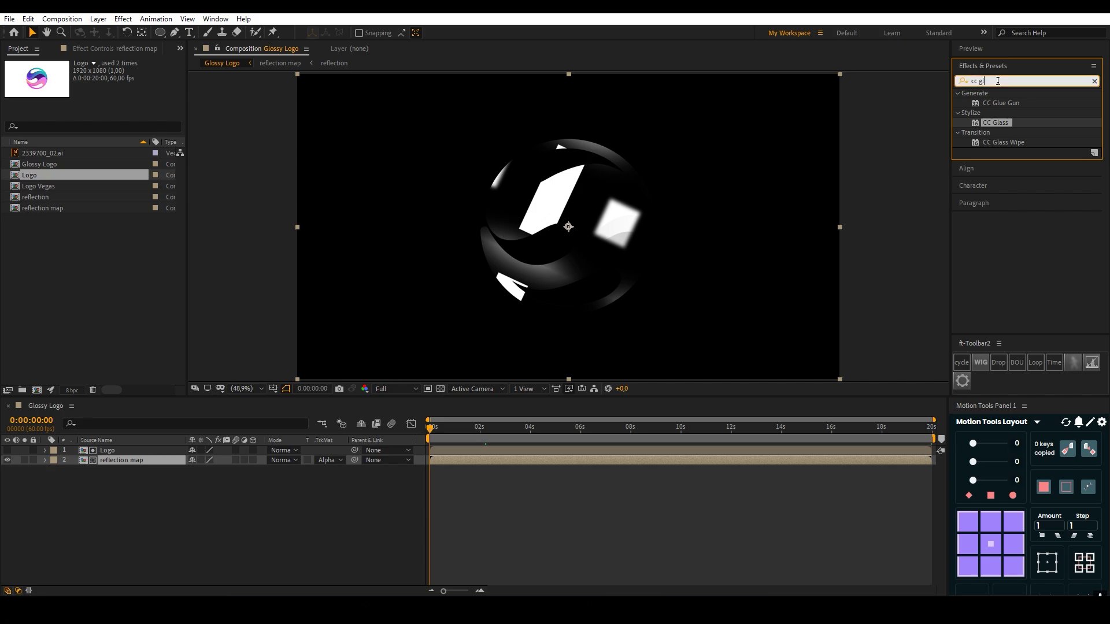
pyautogui.moveTo(996, 123); pyautogui.dragTo(146, 466)
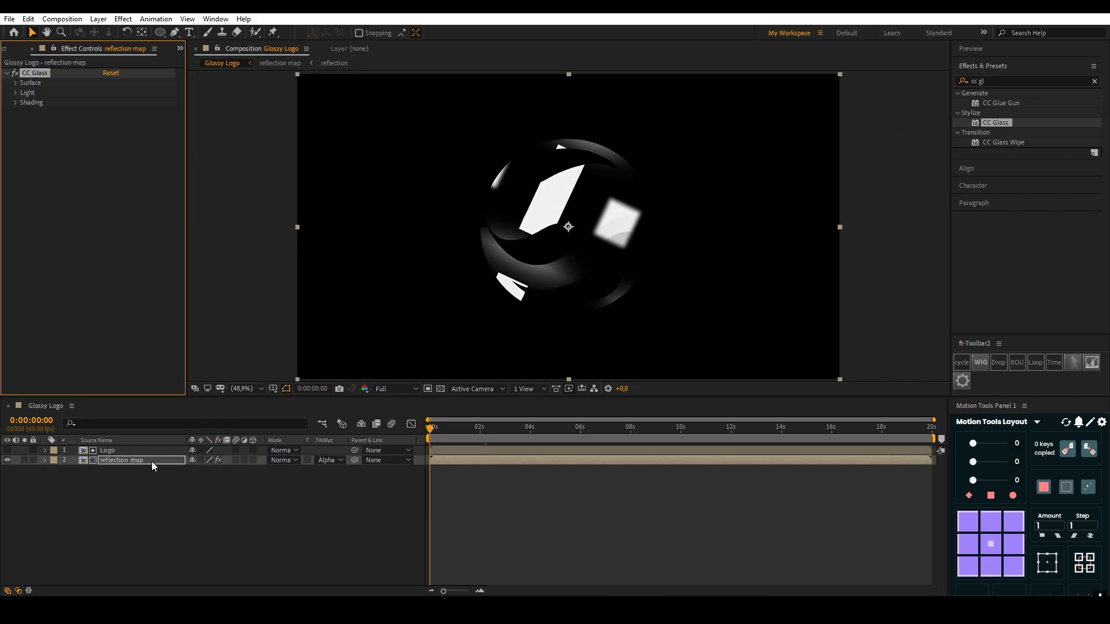
# In CC Glass's Surface settings, use the Logo layer as the bump map and set Softness to 50.
pyautogui.click(16, 83)
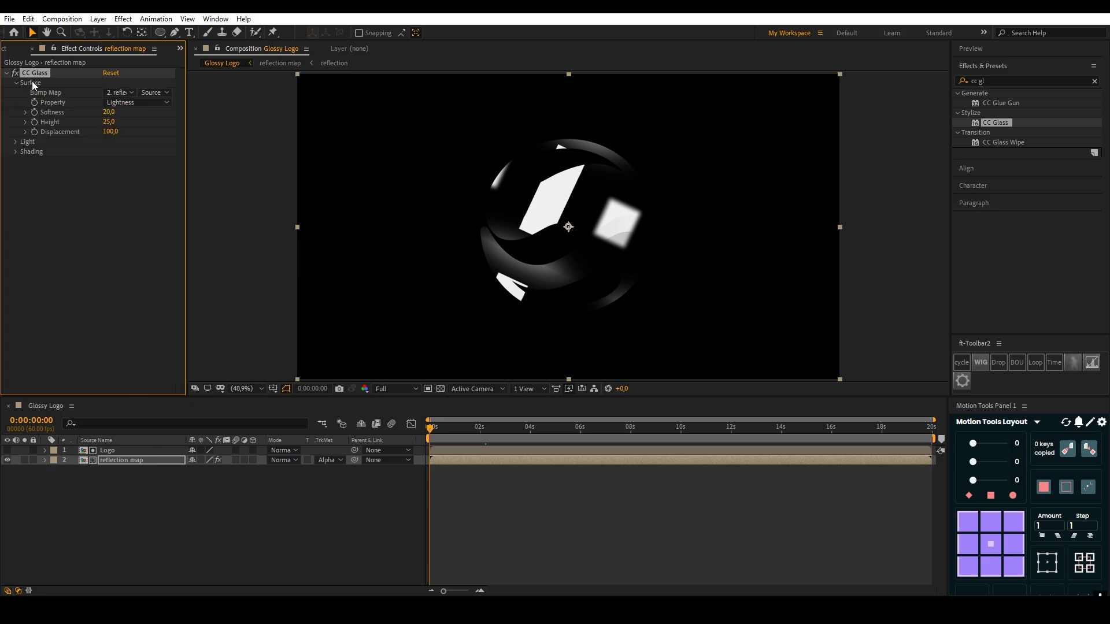
pyautogui.click(117, 94)
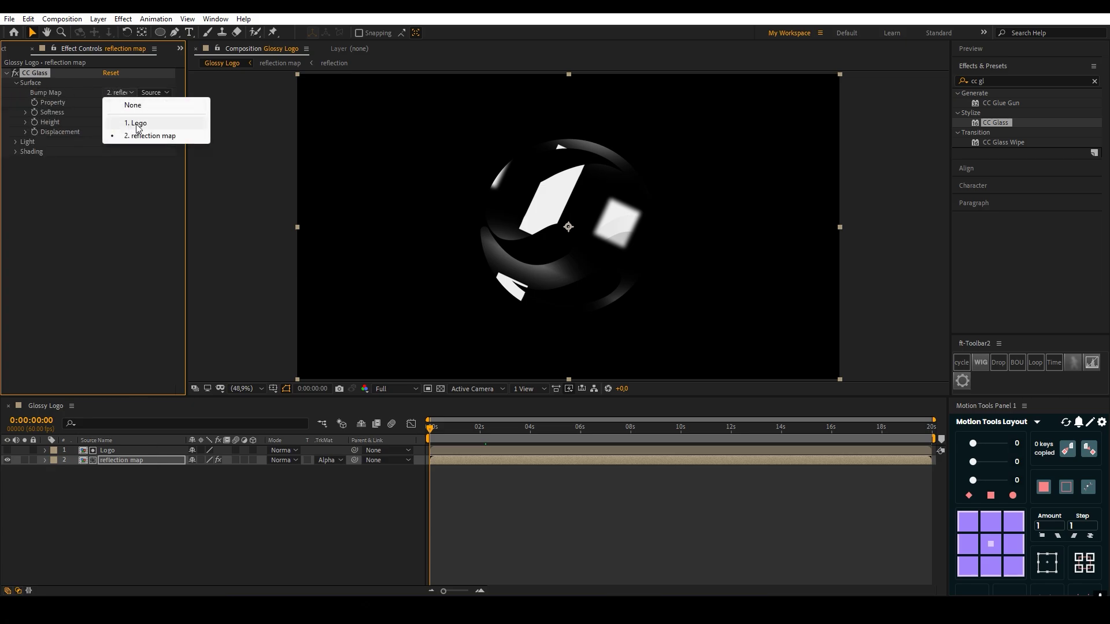
pyautogui.click(137, 125)
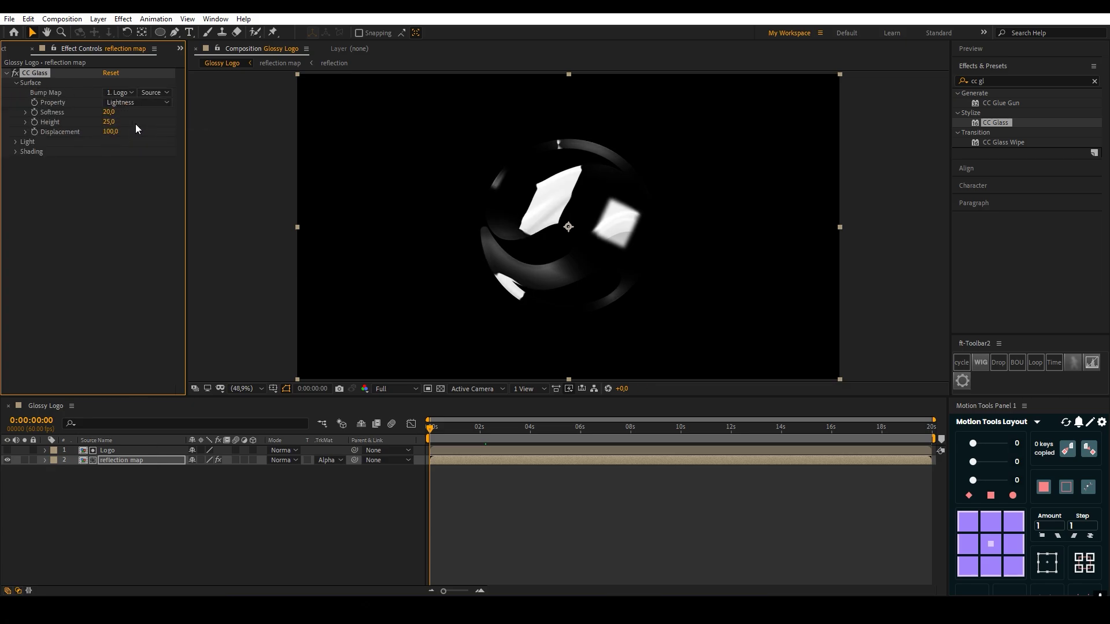
pyautogui.click(108, 111)
pyautogui.write('50')
pyautogui.click(126, 168)
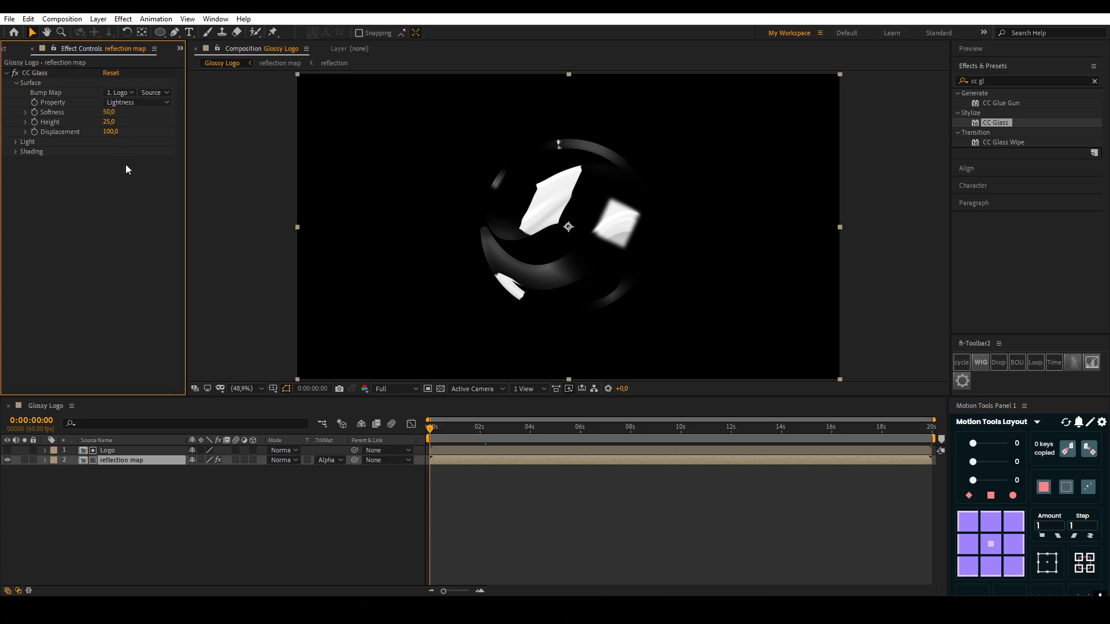
# Set the CC Glass surface Height to 100 and Displacement to -160.
pyautogui.click(109, 121)
pyautogui.write('10')
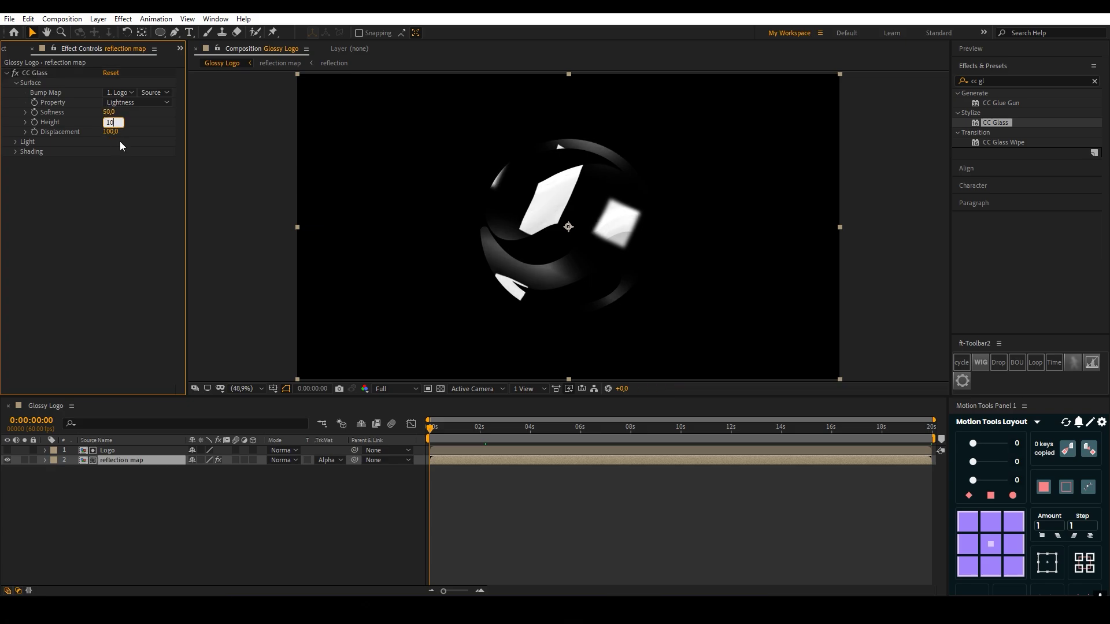
pyautogui.write('0')
pyautogui.press('Tab')
pyautogui.write('-1')
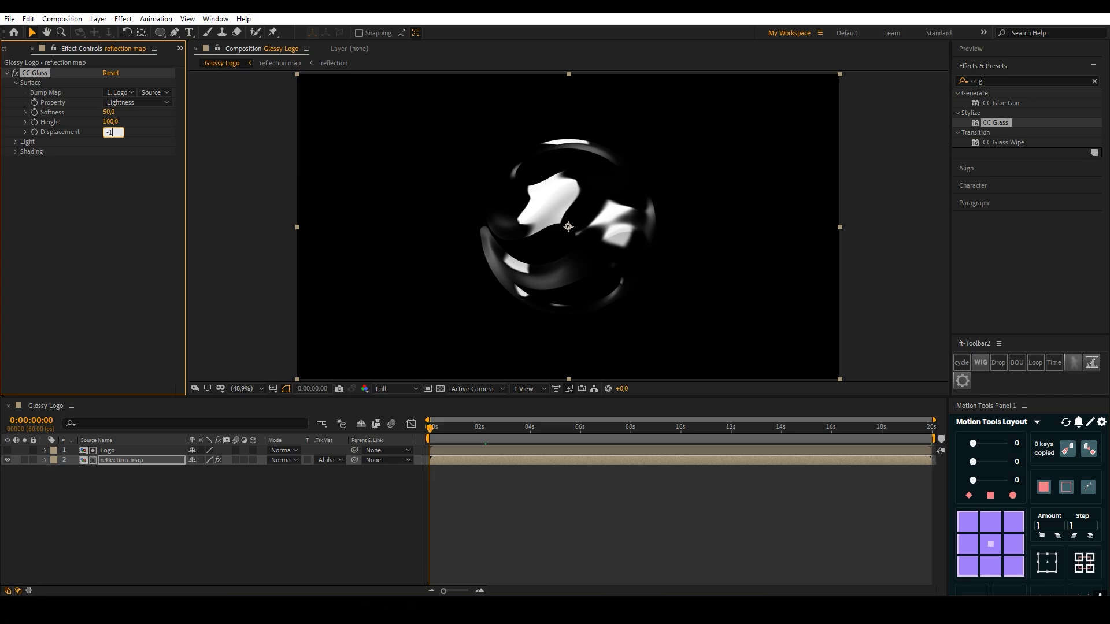
pyautogui.write('60')
pyautogui.click(126, 182)
# Change the CC Glass light type to Point Light and set Light Height to 100.
pyautogui.click(15, 142)
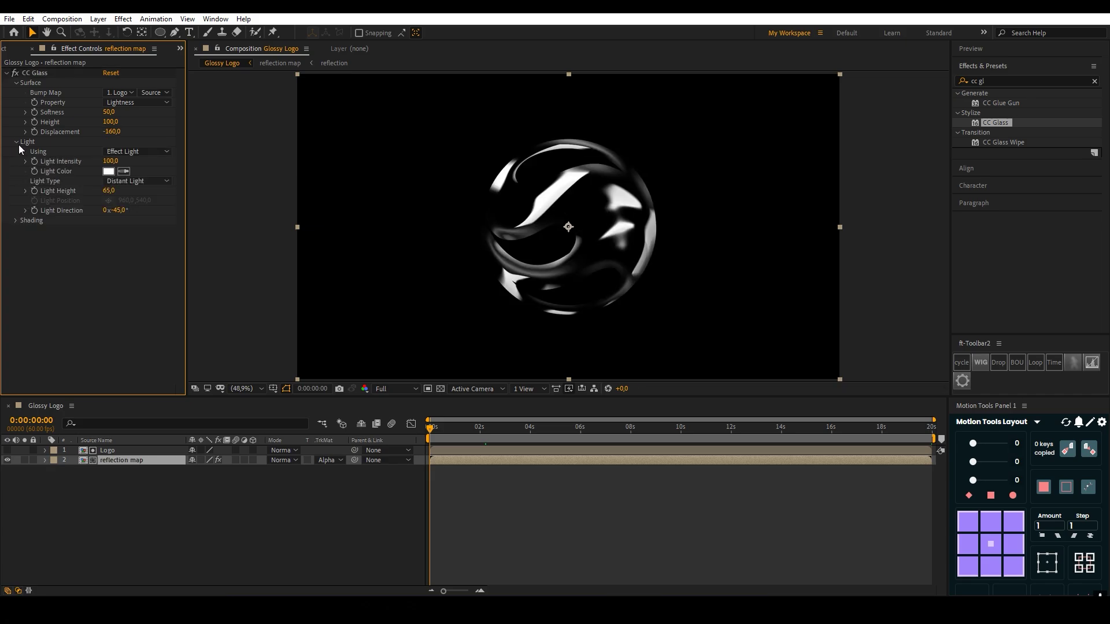
pyautogui.click(154, 182)
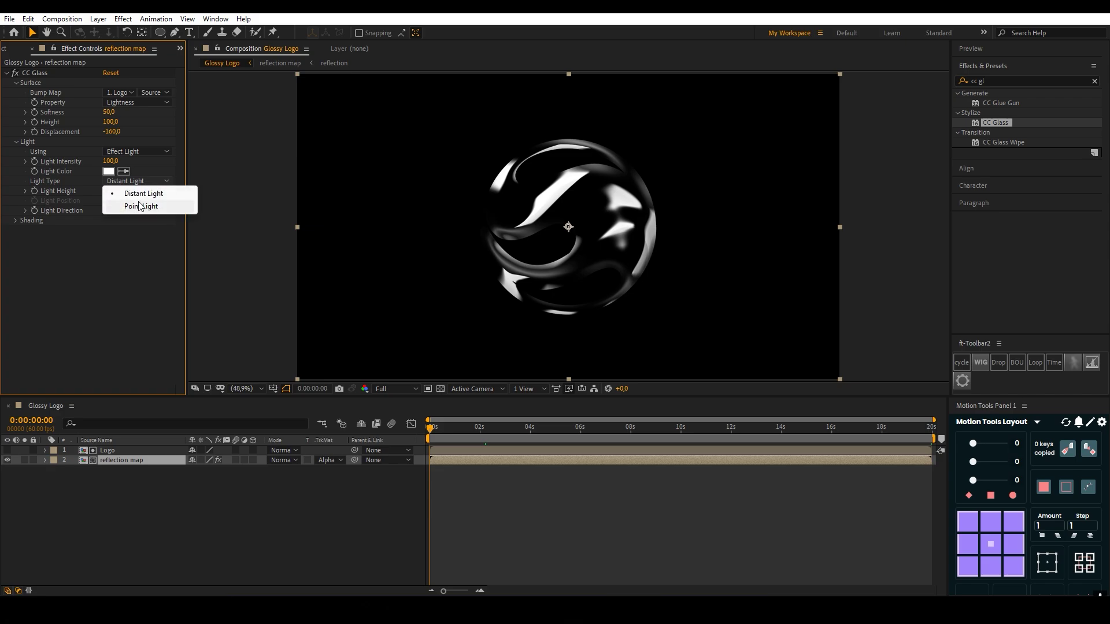
pyautogui.click(138, 206)
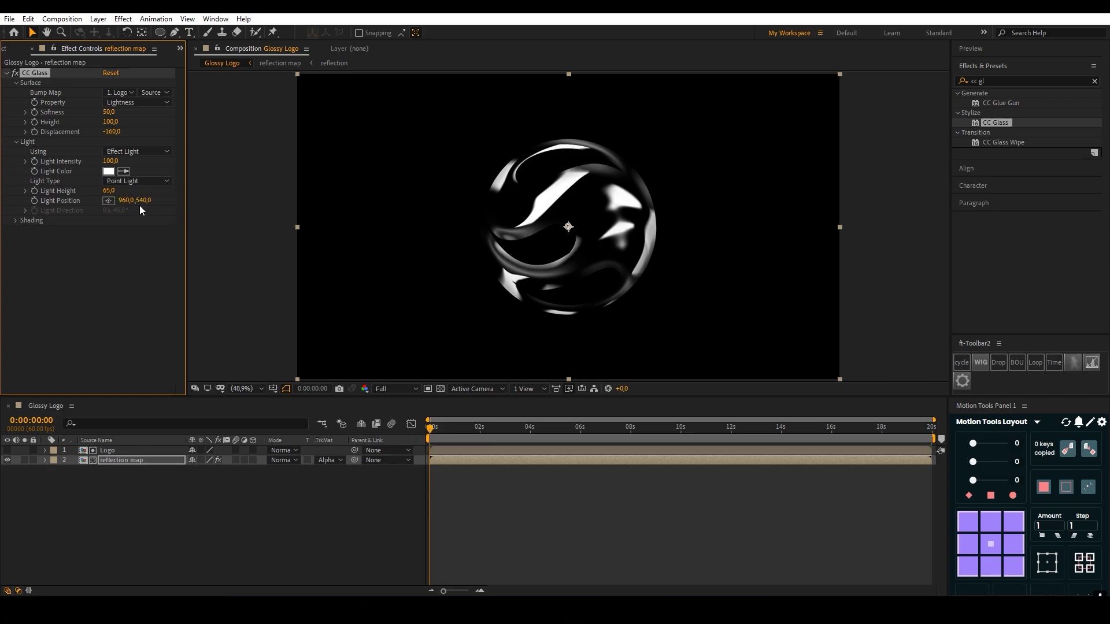
pyautogui.moveTo(108, 191); pyautogui.dragTo(211, 198)
# Find the CC Blobbylize effect and add it to the reflection map layer after CC Glass.
pyautogui.click(990, 81)
pyautogui.write('cc')
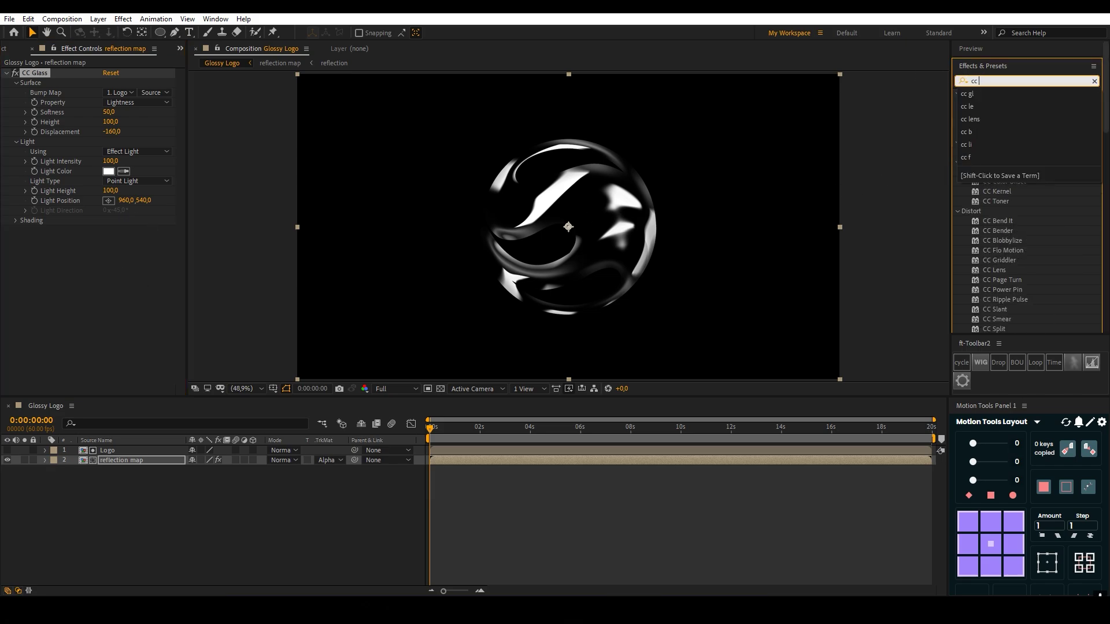
pyautogui.write(' blo')
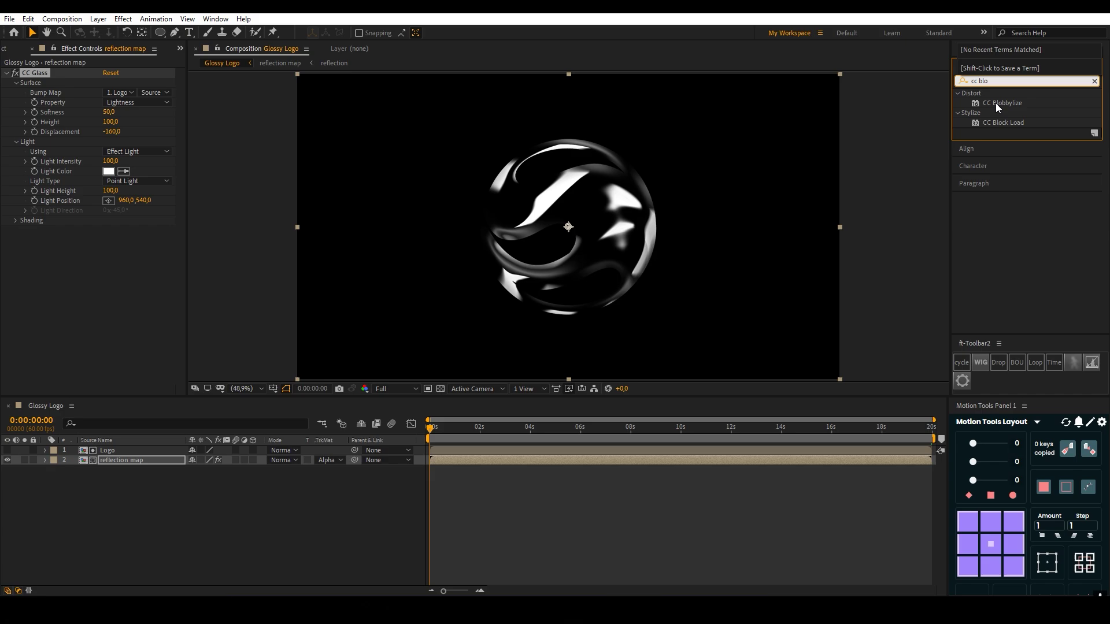
pyautogui.moveTo(996, 103); pyautogui.dragTo(101, 291)
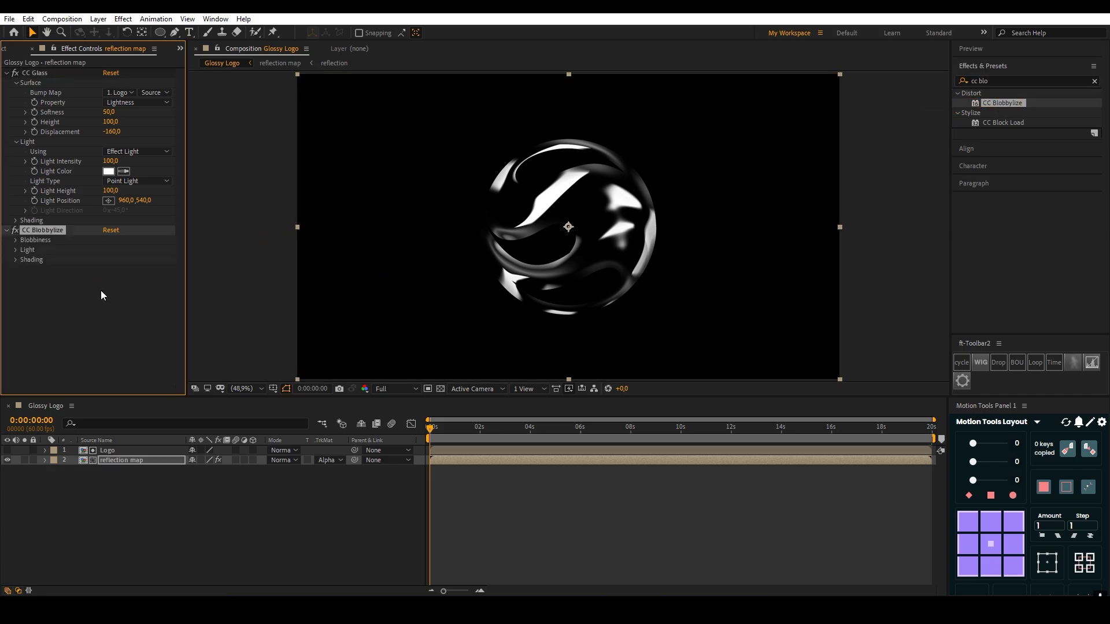
# Set CC Blobbylize's Blob Layer to Logo and its Softness to 15, leaving no layer selected.
pyautogui.click(15, 240)
pyautogui.click(119, 249)
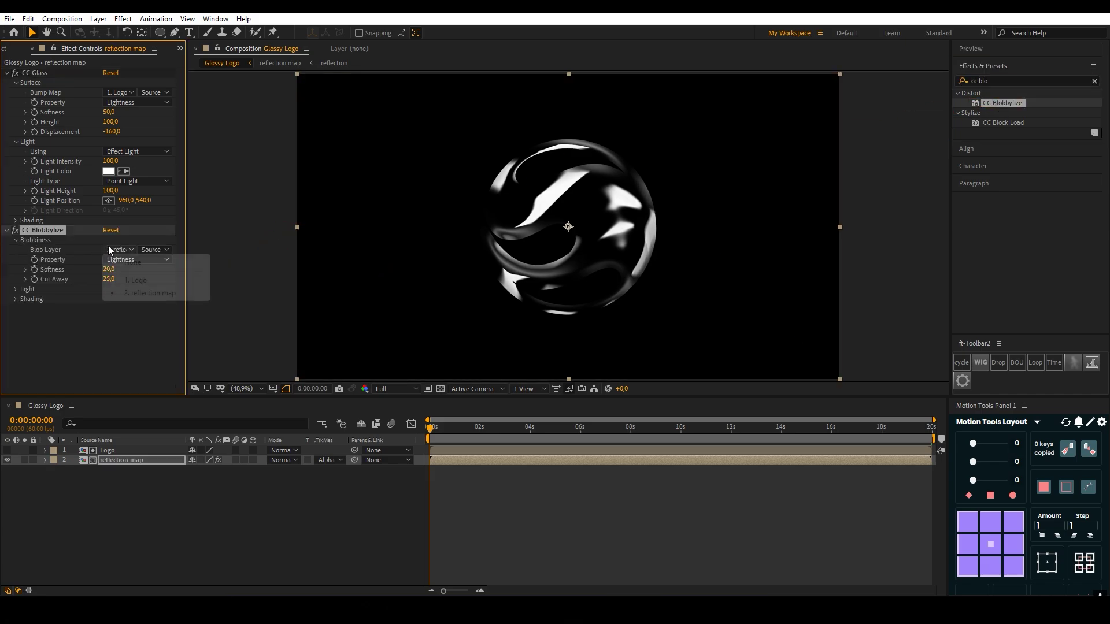
pyautogui.click(129, 282)
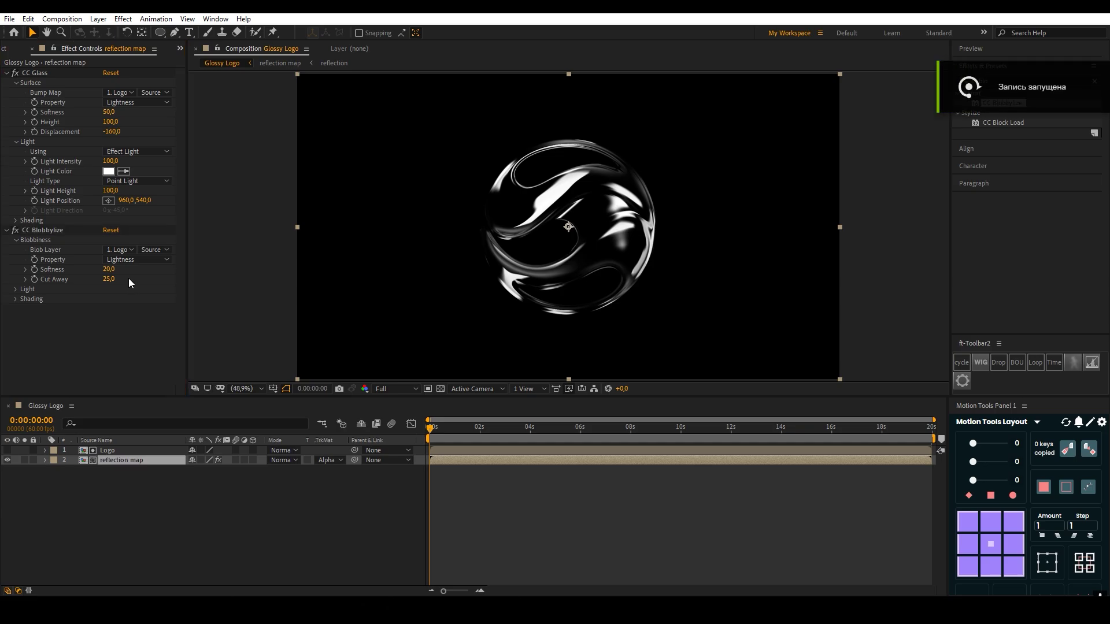
pyautogui.click(108, 270)
pyautogui.write('15')
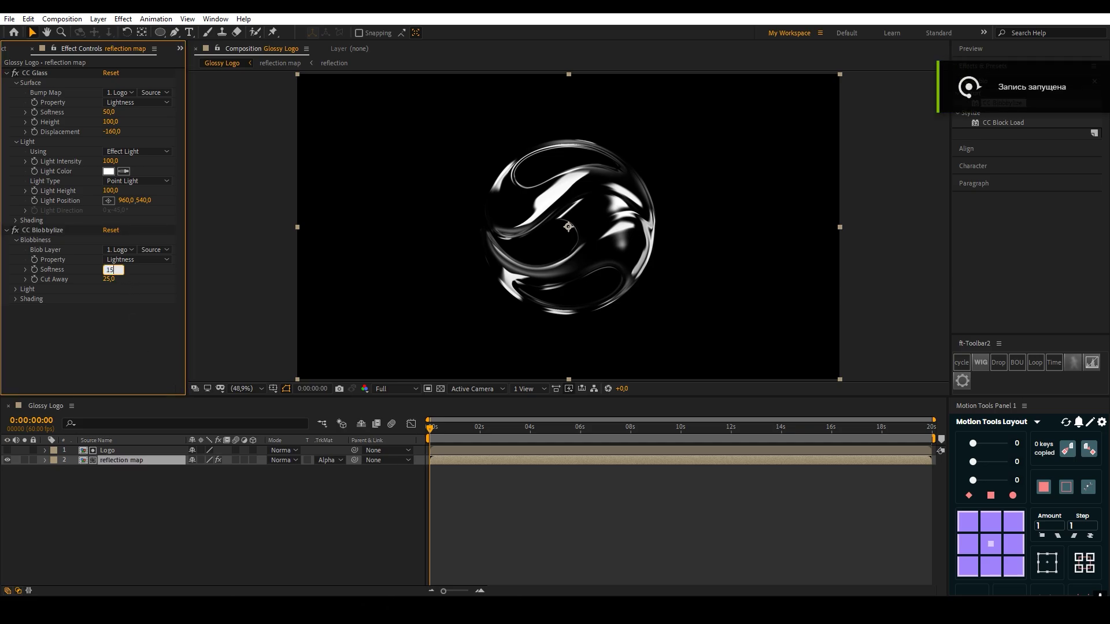
pyautogui.press('Return')
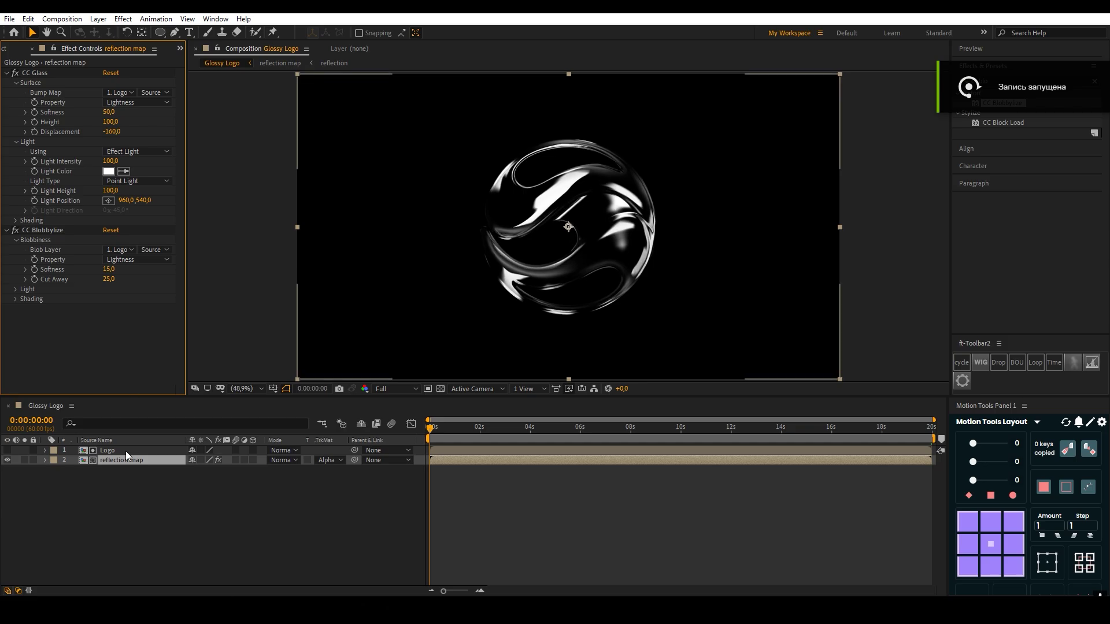
pyautogui.click(164, 498)
# Add another copy of the Logo composition beneath the reflection map layer and set its blending mode to Screen.
pyautogui.hotkey('ctrl', '0')
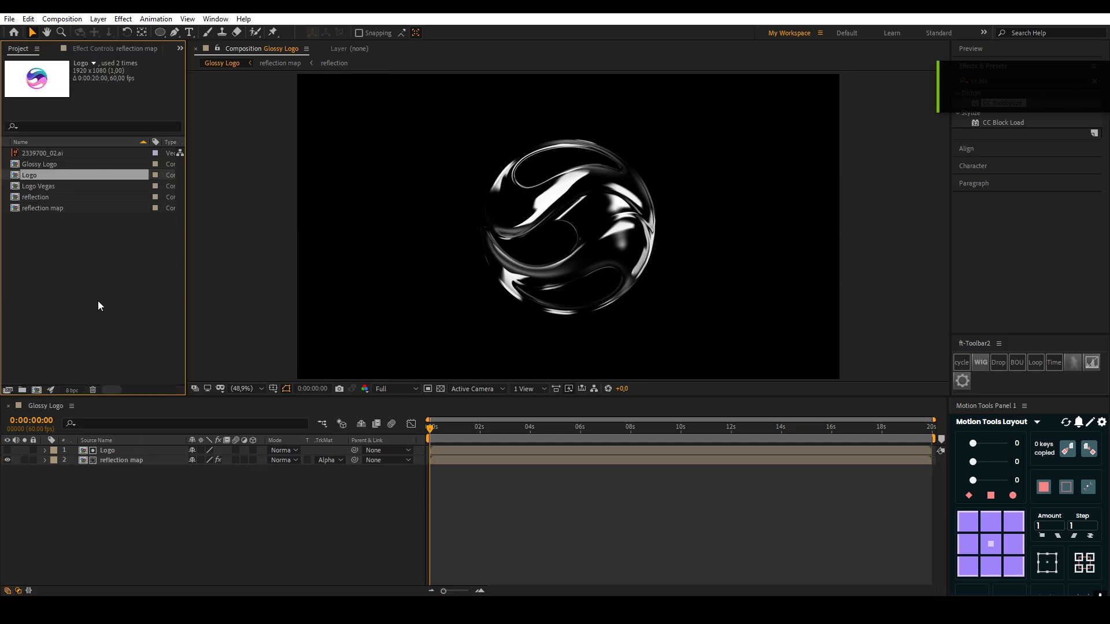
pyautogui.click(99, 301)
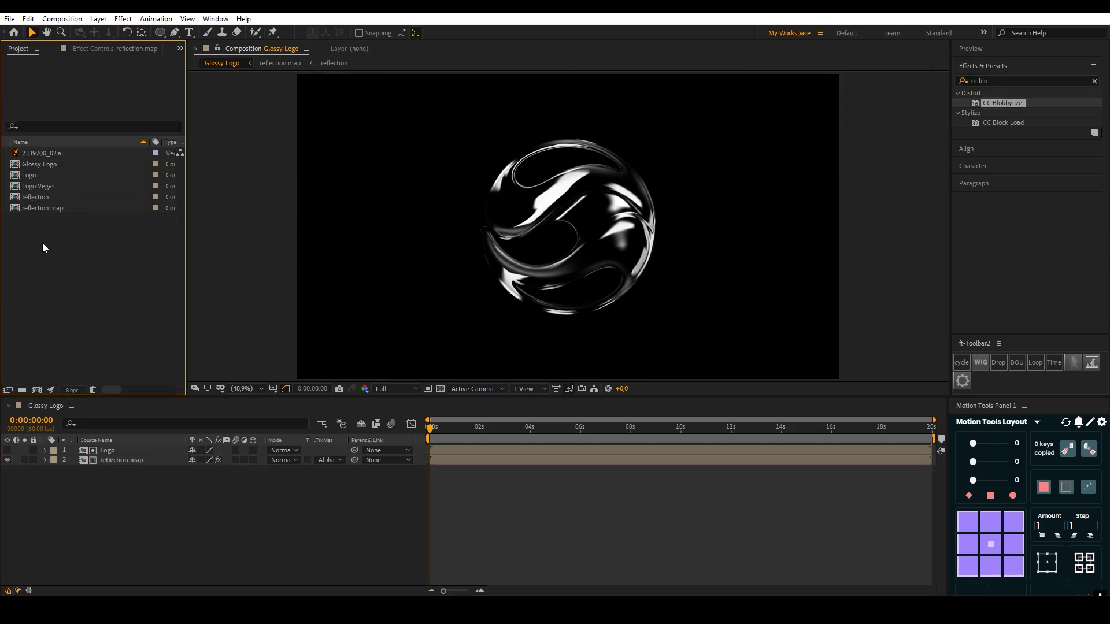
pyautogui.click(32, 175)
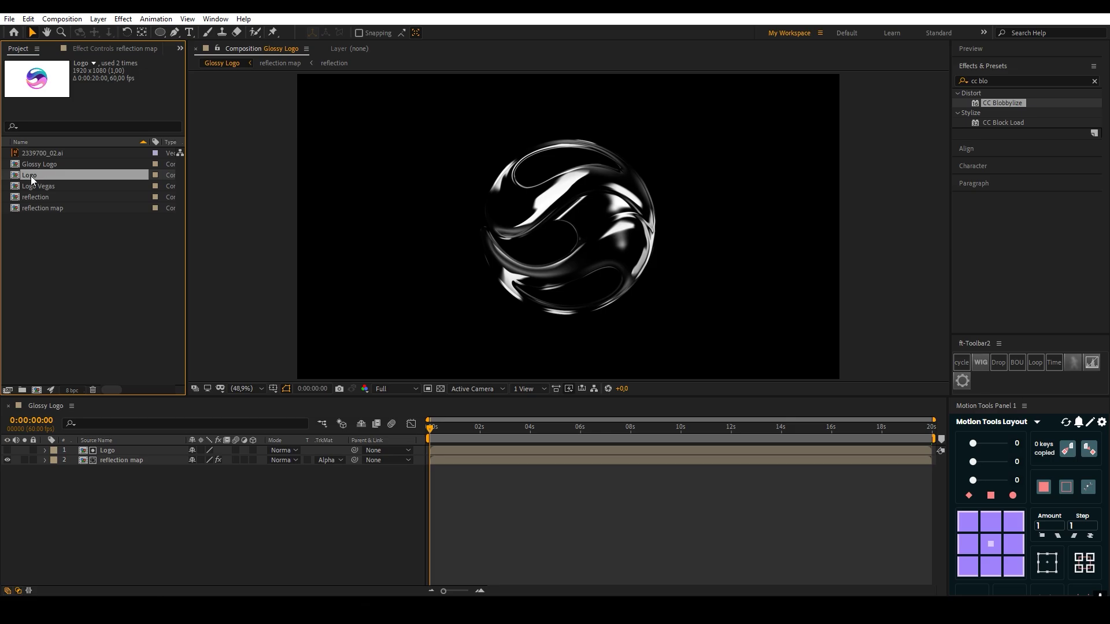
pyautogui.moveTo(33, 176); pyautogui.dragTo(169, 523)
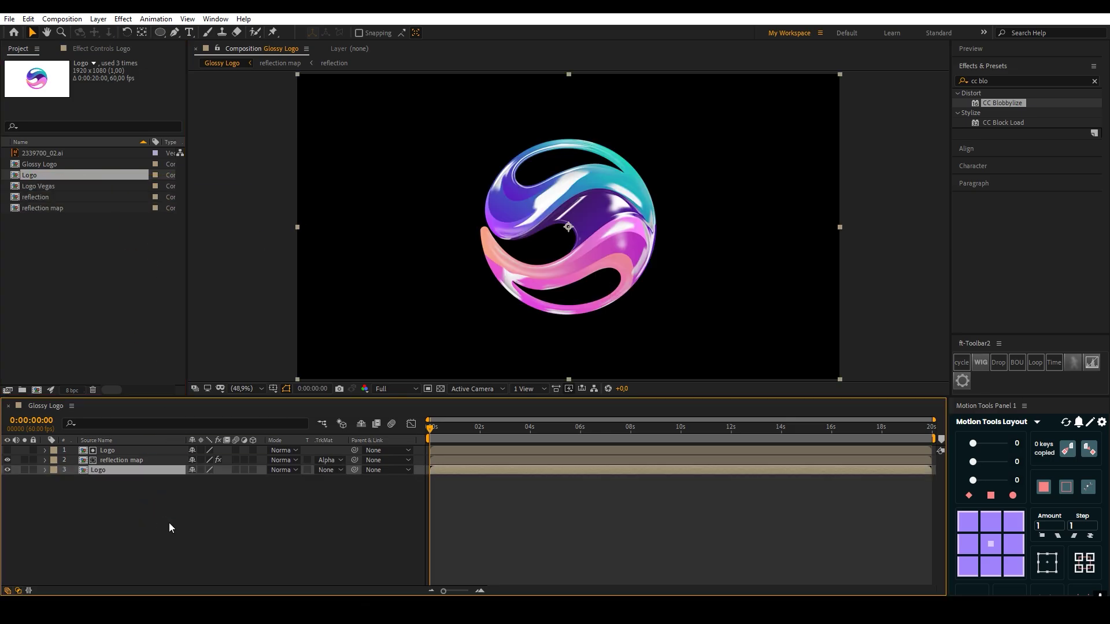
pyautogui.click(285, 470)
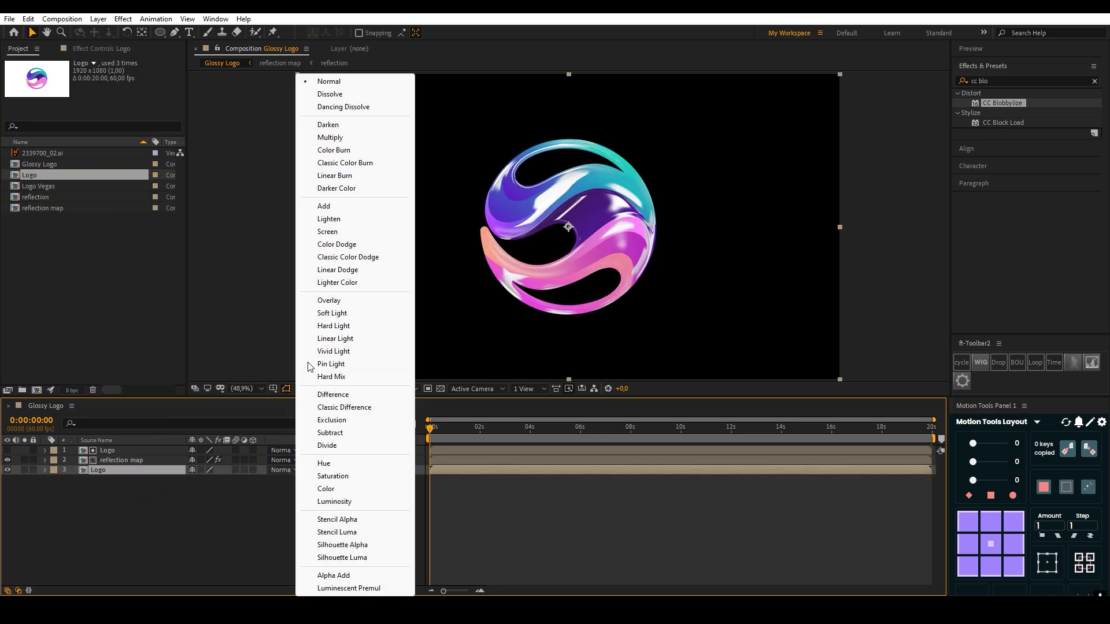
pyautogui.click(328, 232)
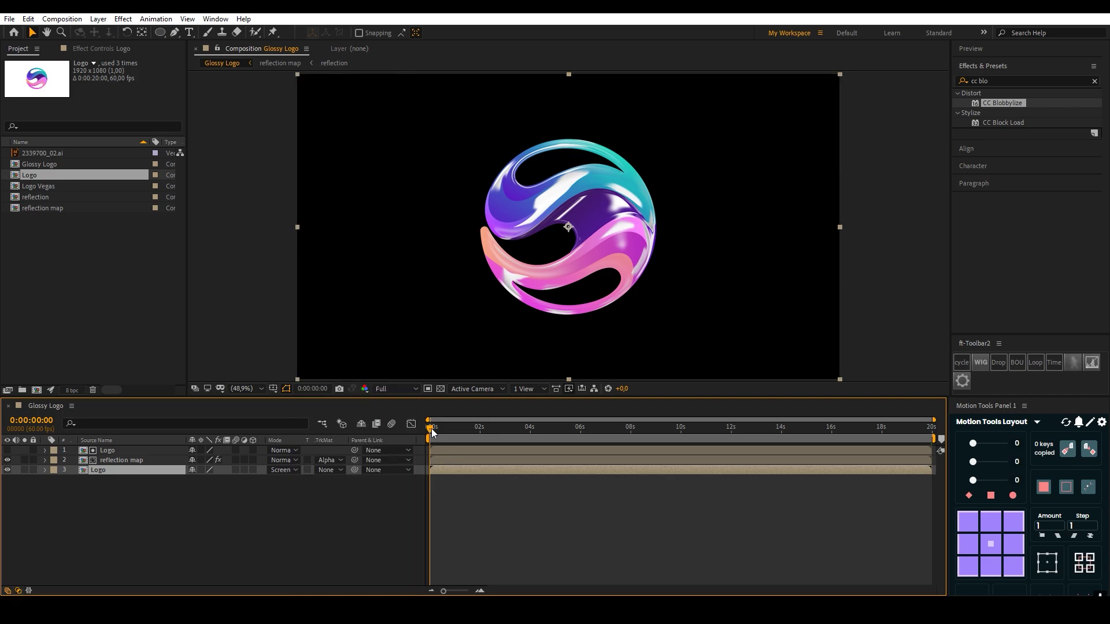
# Scrub through the start of the Glossy Logo timeline to check how the reflections move across the logo.
pyautogui.moveTo(431, 428); pyautogui.dragTo(405, 428)
pyautogui.moveTo(472, 430); pyautogui.dragTo(431, 428)
pyautogui.click(441, 426)
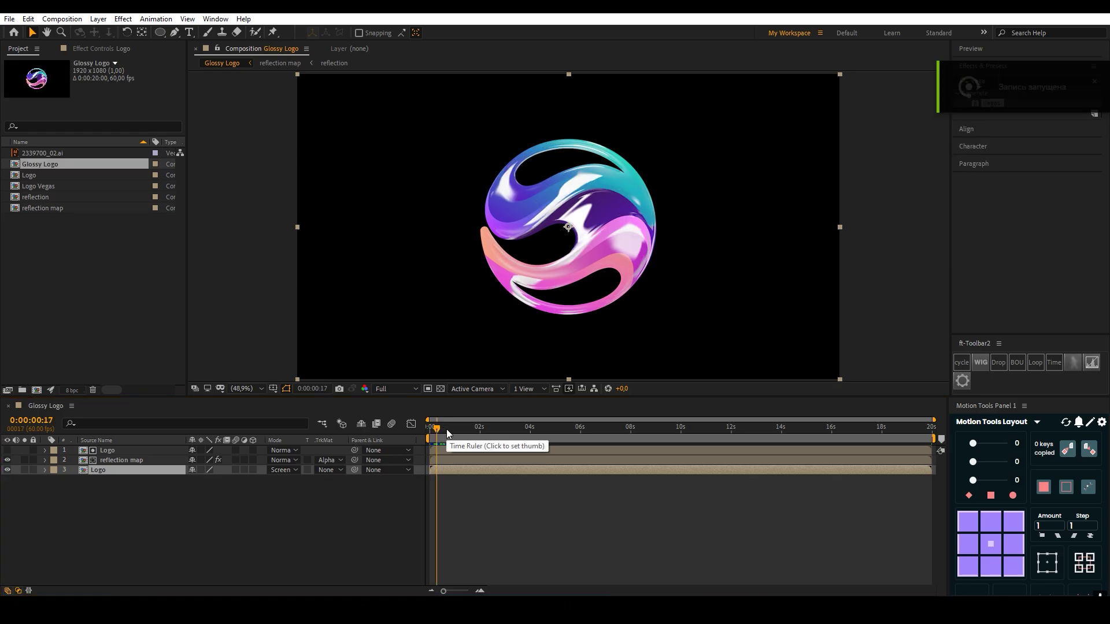
# Create a new composition named Render.
pyautogui.click(37, 391)
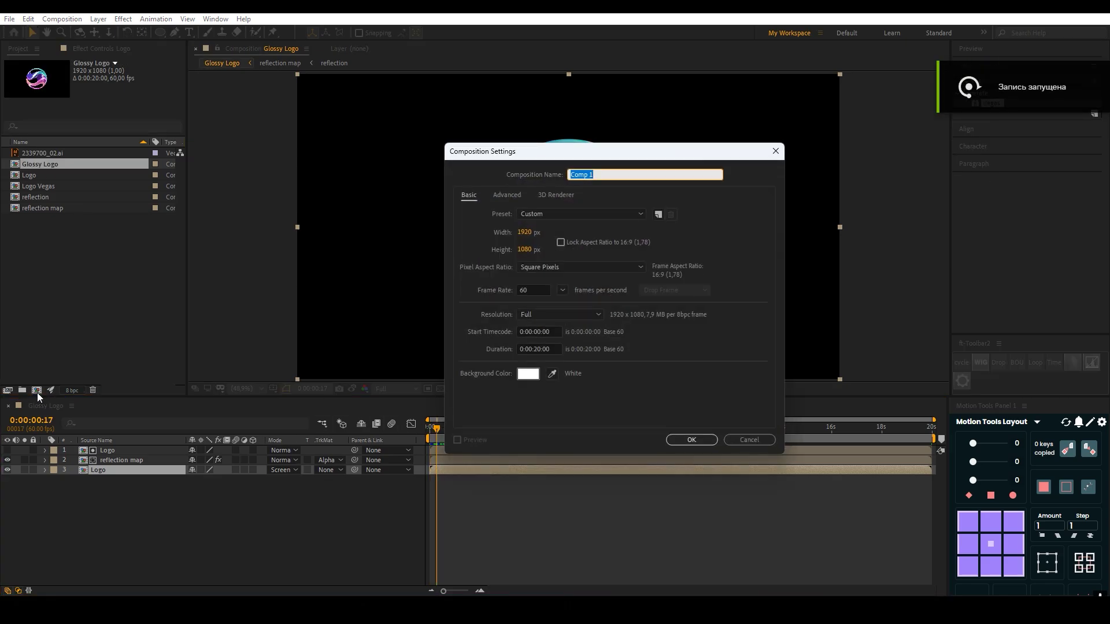
pyautogui.write('Render')
pyautogui.click(693, 438)
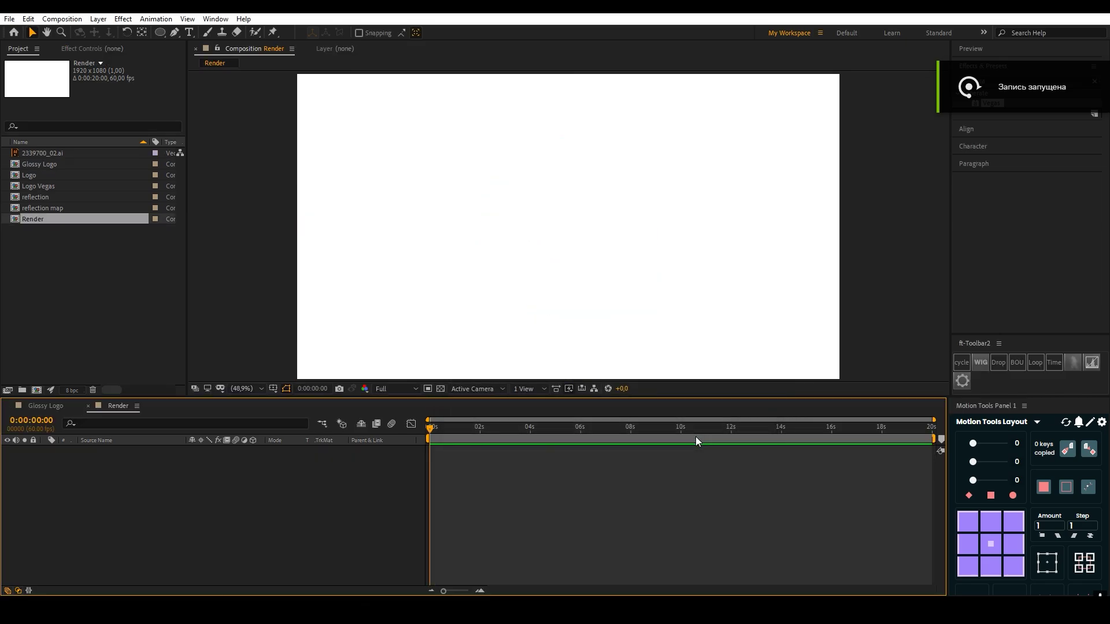
# Add the Logo Vegas composition to Render and apply the Vegas effect to its layer.
pyautogui.click(51, 243)
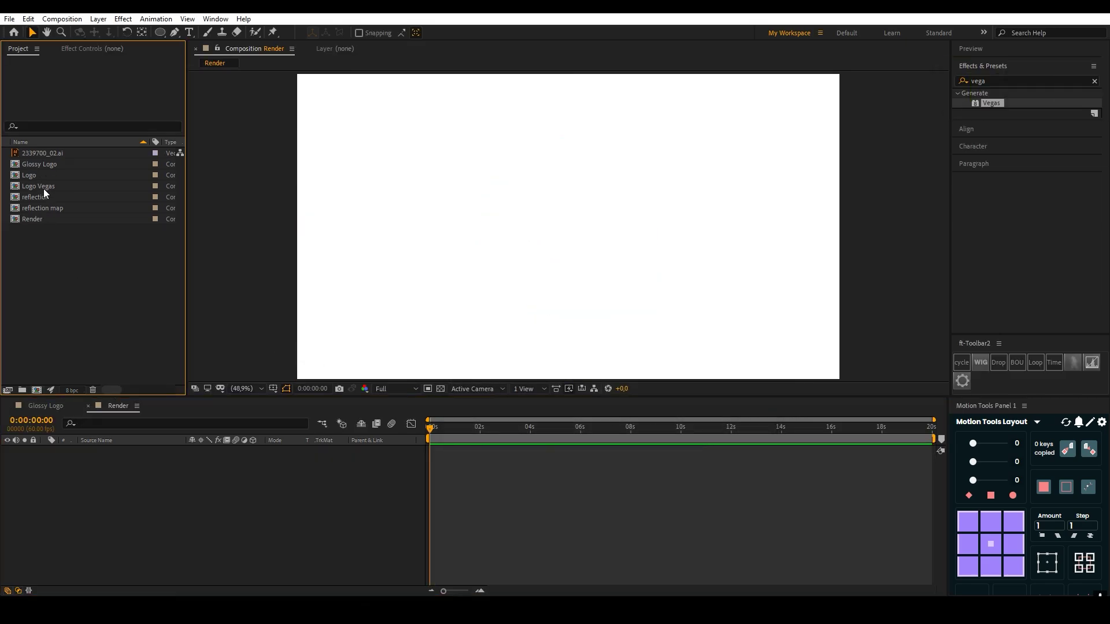
pyautogui.moveTo(43, 188); pyautogui.dragTo(184, 496)
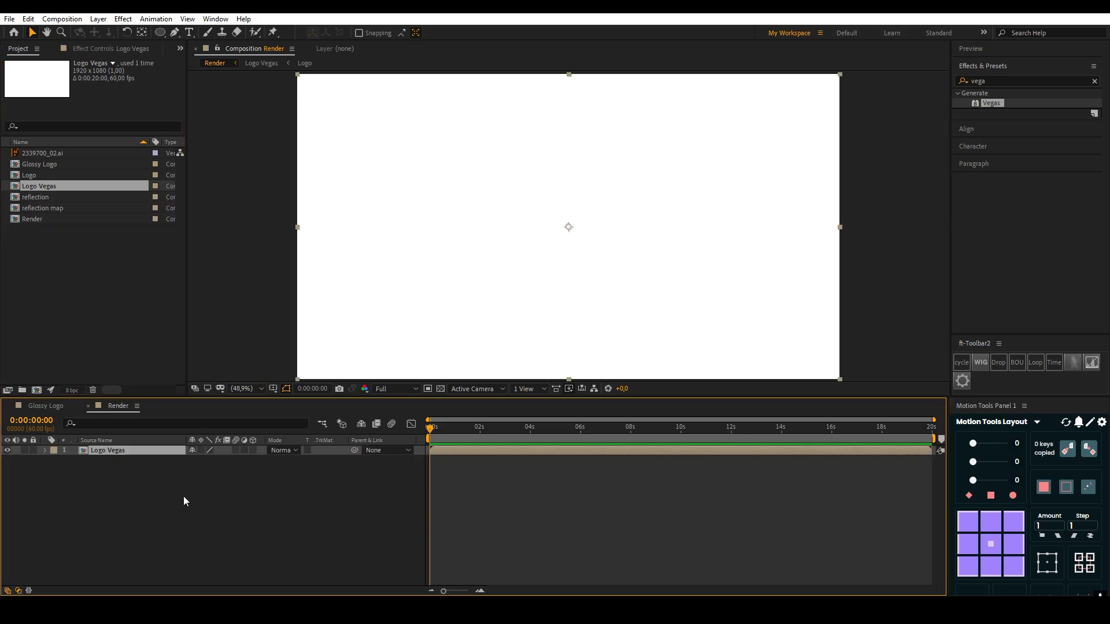
pyautogui.click(93, 48)
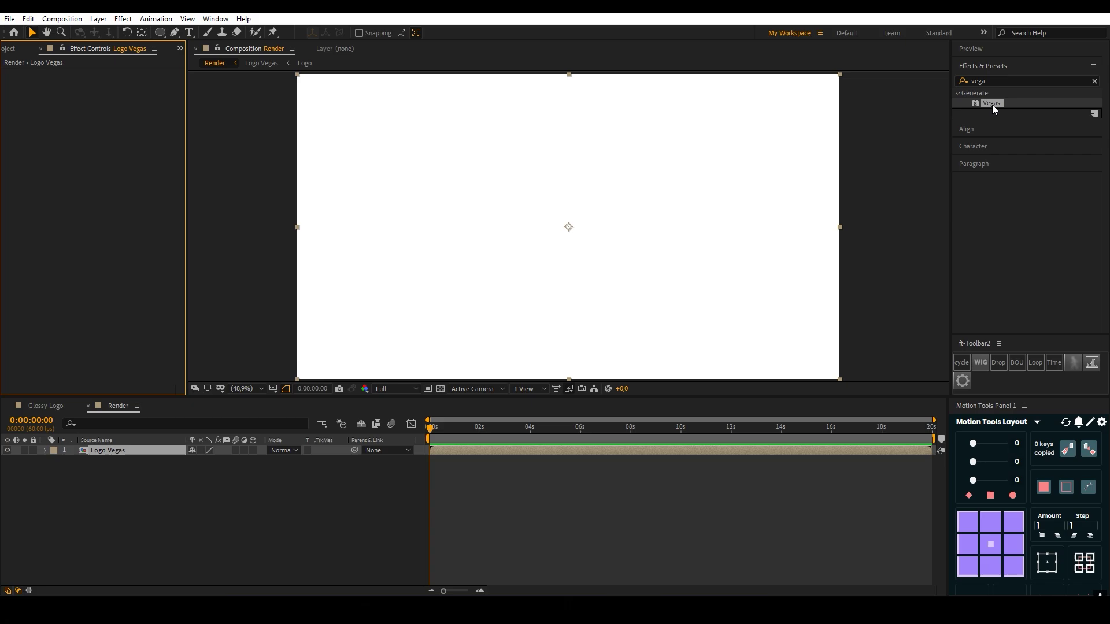
pyautogui.moveTo(992, 105)
pyautogui.mouseDown()
pyautogui.moveTo(174, 452)
pyautogui.moveTo(112, 454)
pyautogui.mouseUp()
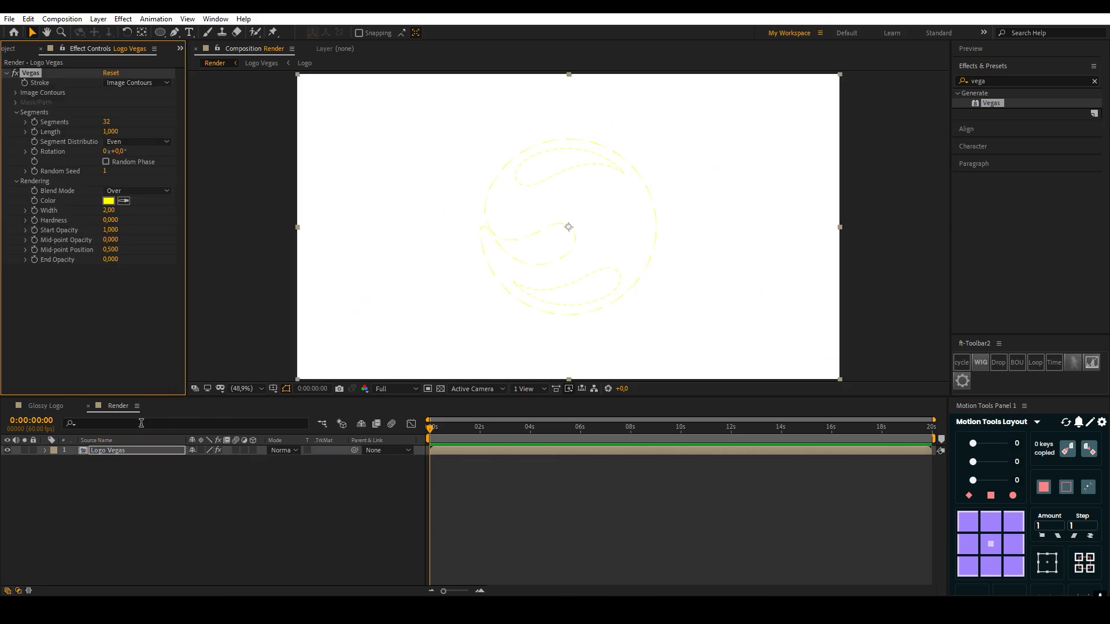
# Make the Vegas stroke black (000000) and divide it into 250 segments with Bunched distribution.
pyautogui.click(108, 201)
pyautogui.moveTo(464, 464); pyautogui.dragTo(438, 494)
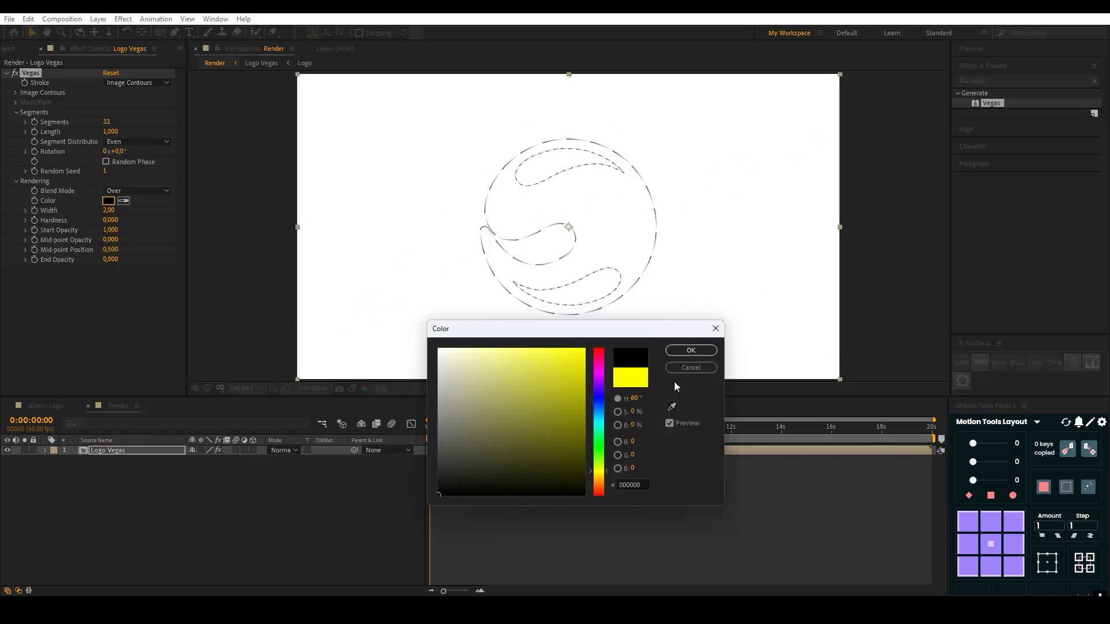
pyautogui.click(691, 350)
pyautogui.moveTo(107, 122); pyautogui.dragTo(320, 139)
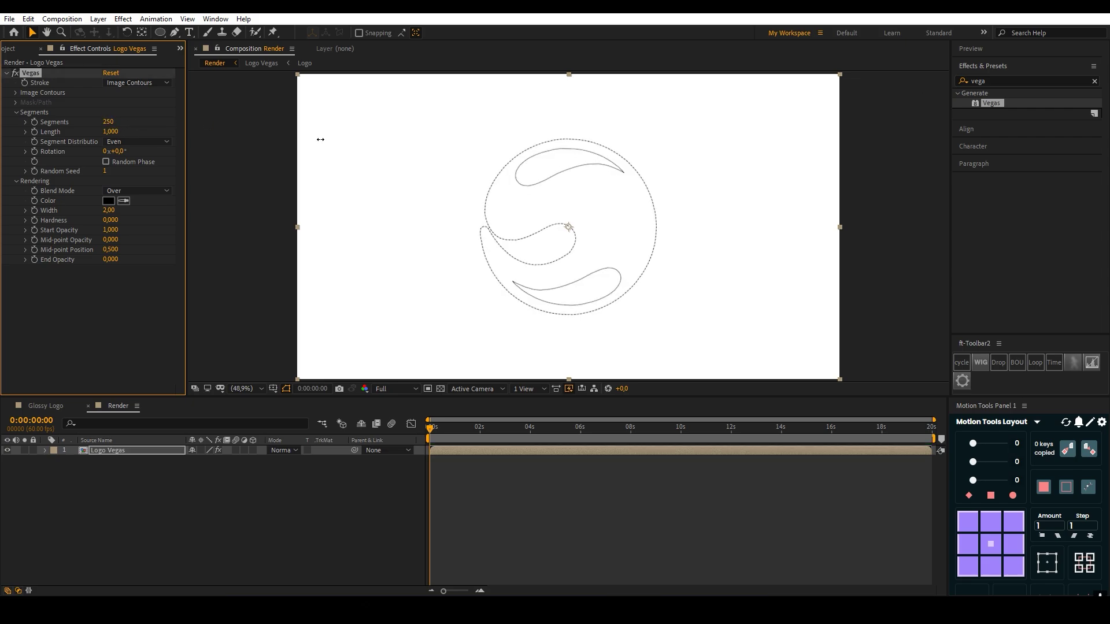
pyautogui.click(162, 142)
pyautogui.click(161, 157)
# Set the Vegas blend mode to Transparent, with a stroke width of 5 and hardness of 1.
pyautogui.click(127, 192)
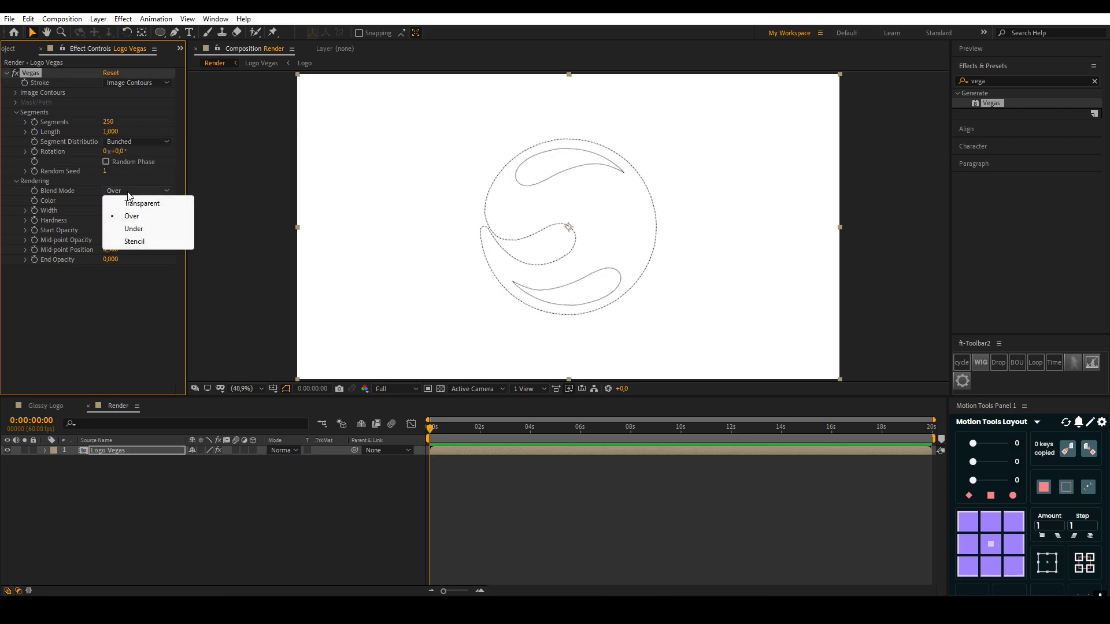
pyautogui.click(125, 200)
pyautogui.click(109, 211)
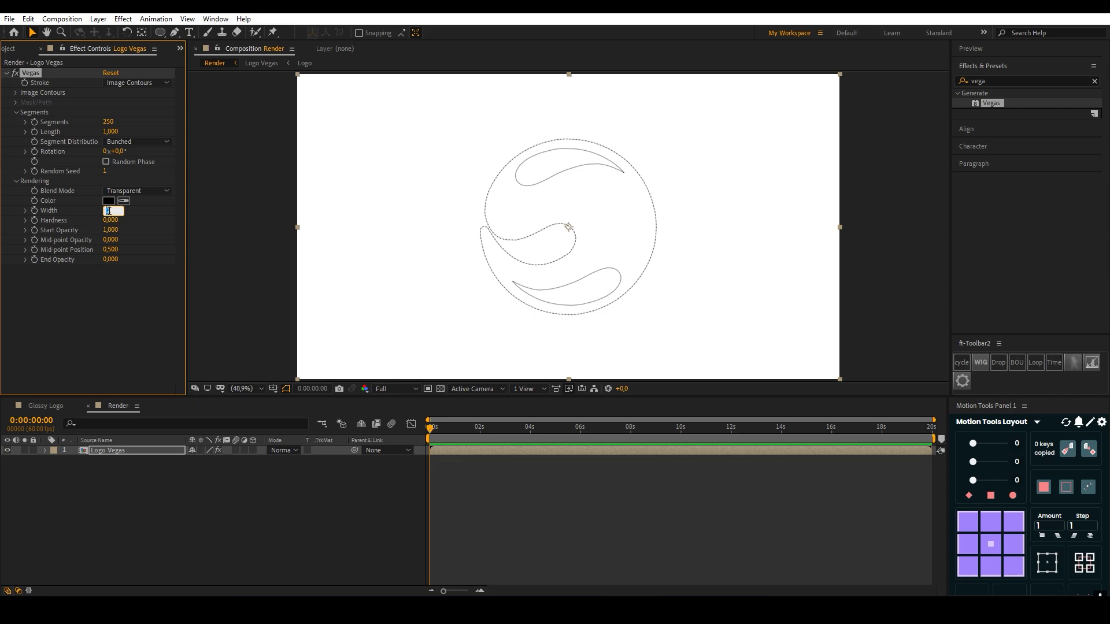
pyautogui.write('5')
pyautogui.press('Return')
pyautogui.moveTo(110, 220); pyautogui.dragTo(365, 233)
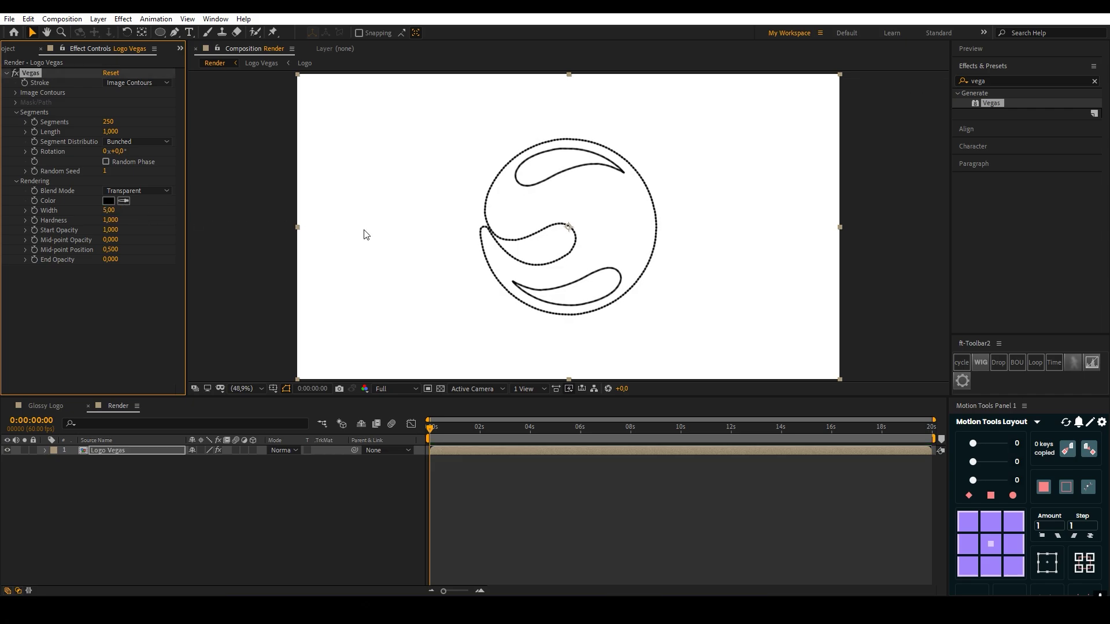
# Set the Vegas mid-point opacity to 1, mid-point position to 0.999 and end opacity to 1.
pyautogui.moveTo(112, 242); pyautogui.dragTo(330, 247)
pyautogui.moveTo(110, 250); pyautogui.dragTo(407, 261)
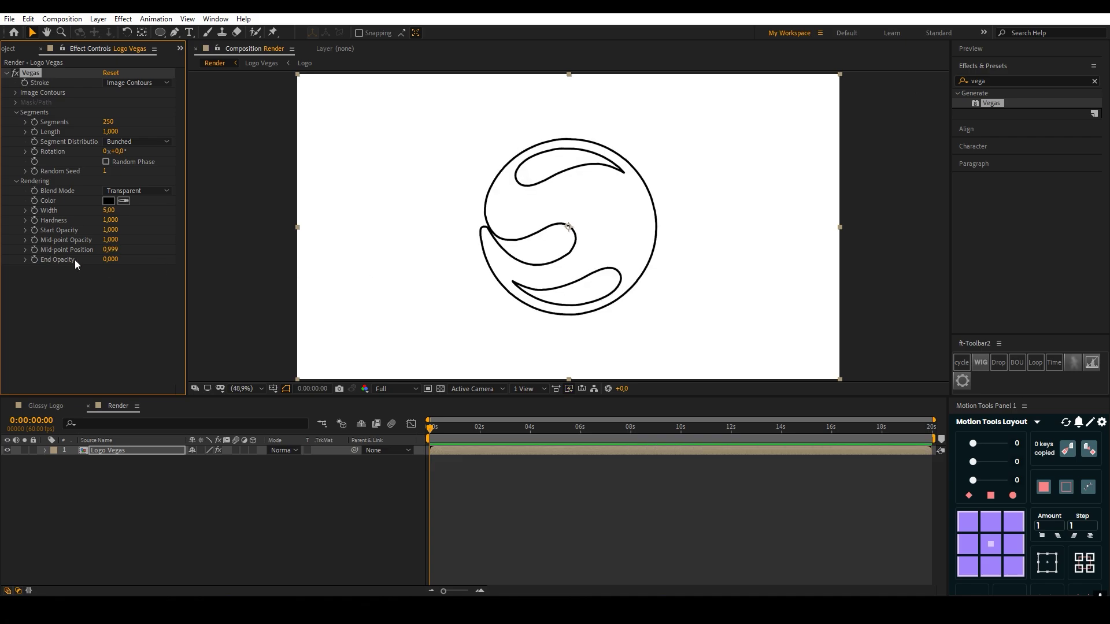
pyautogui.moveTo(110, 259); pyautogui.dragTo(248, 264)
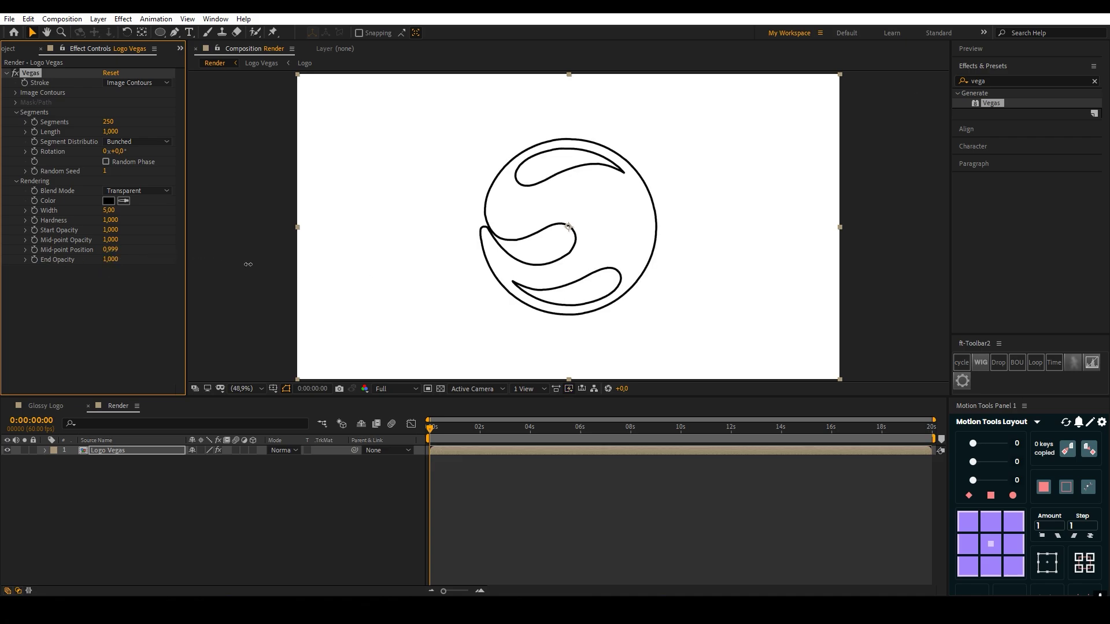
pyautogui.click(156, 296)
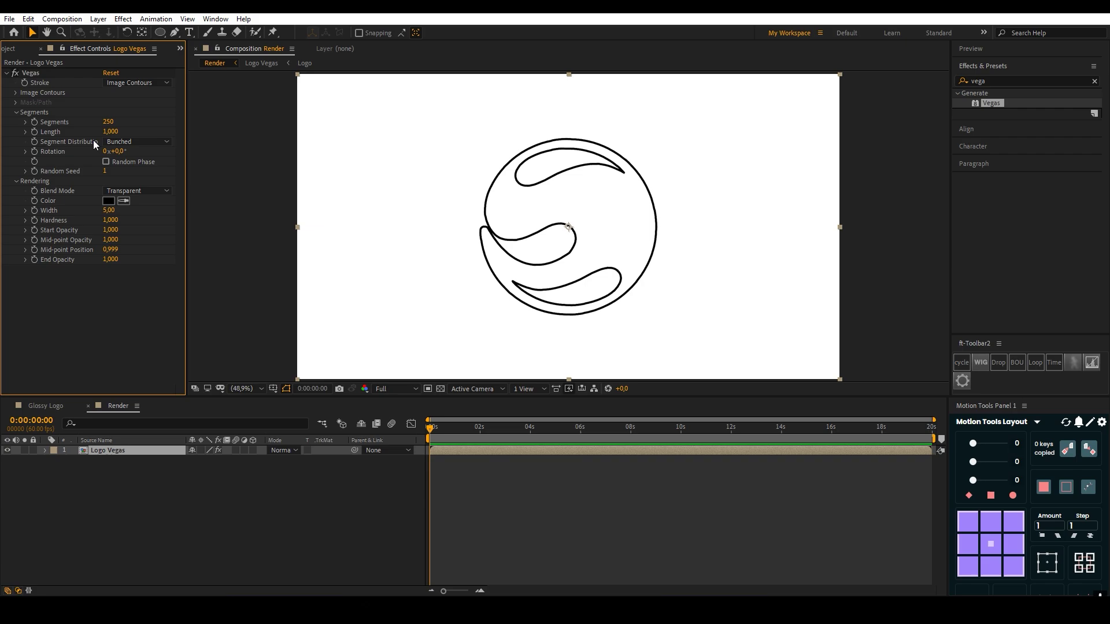
# Animate the Vegas Length from 0 at the start of the timeline to 1 at 4 seconds.
pyautogui.moveTo(110, 136); pyautogui.dragTo(8, 145)
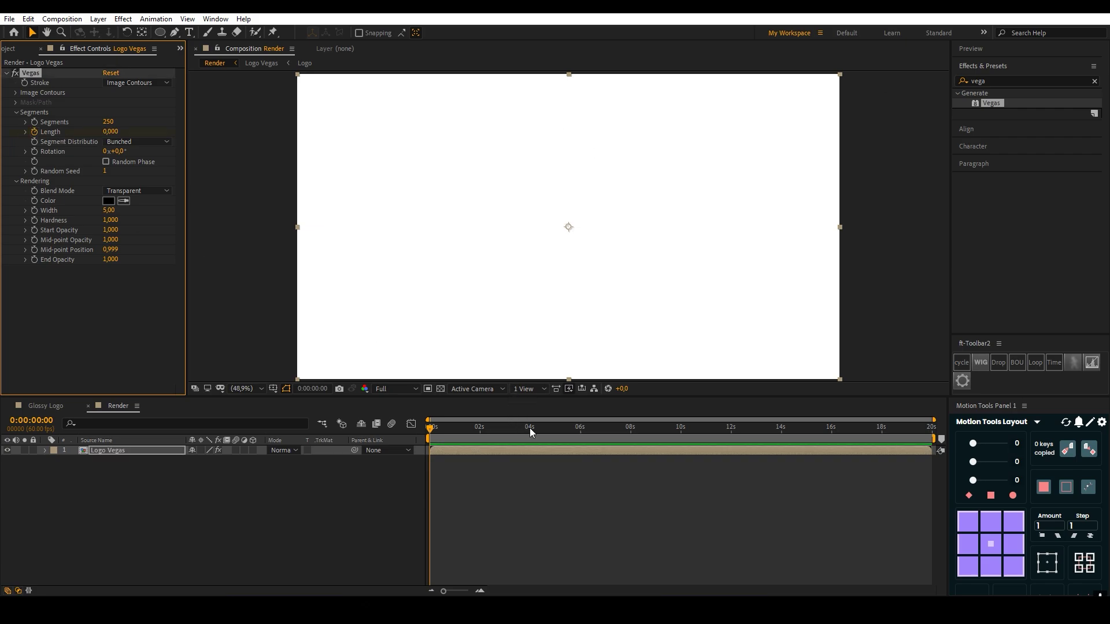
pyautogui.click(530, 429)
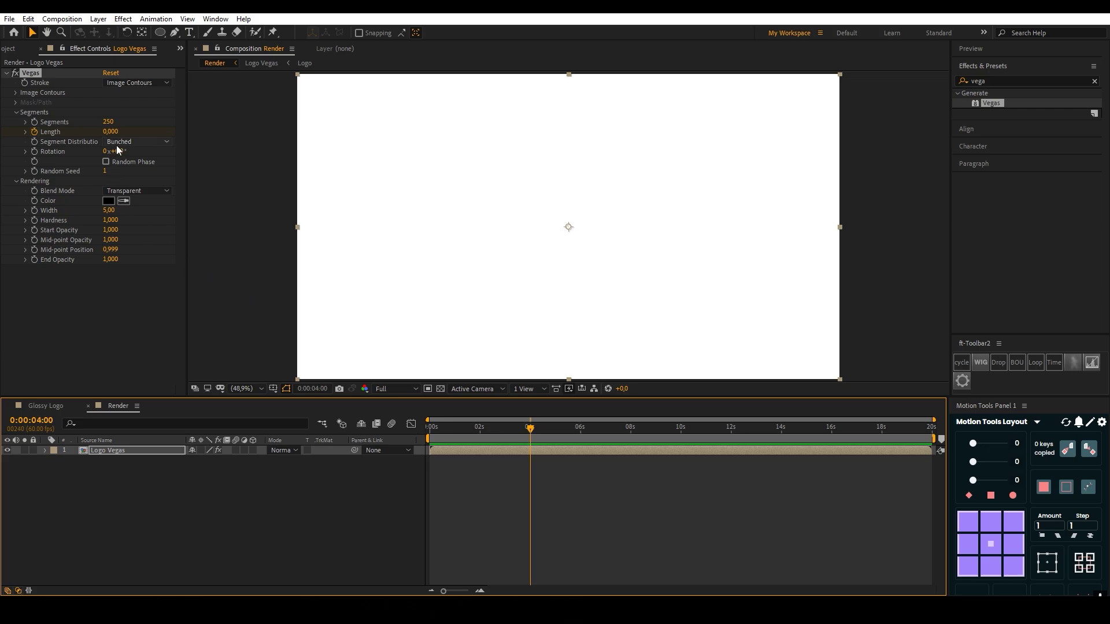
pyautogui.moveTo(110, 132); pyautogui.dragTo(294, 153)
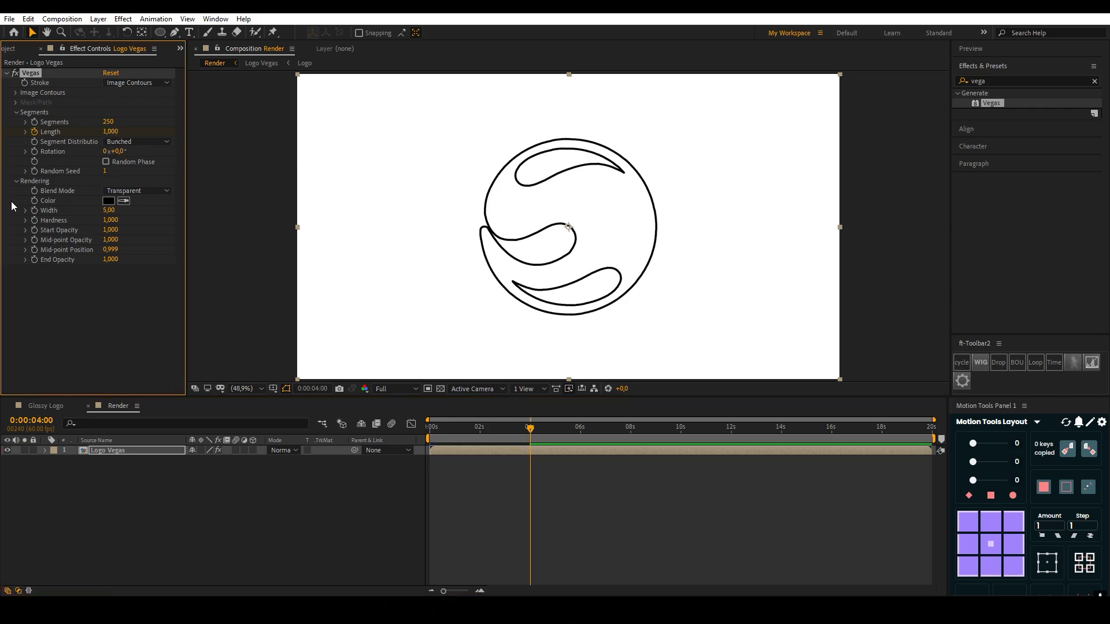
# Animate the Vegas Rotation from -180° at the start of the timeline to 0° at 4 seconds.
pyautogui.click(35, 151)
pyautogui.click(305, 423)
pyautogui.press('Home')
pyautogui.click(118, 152)
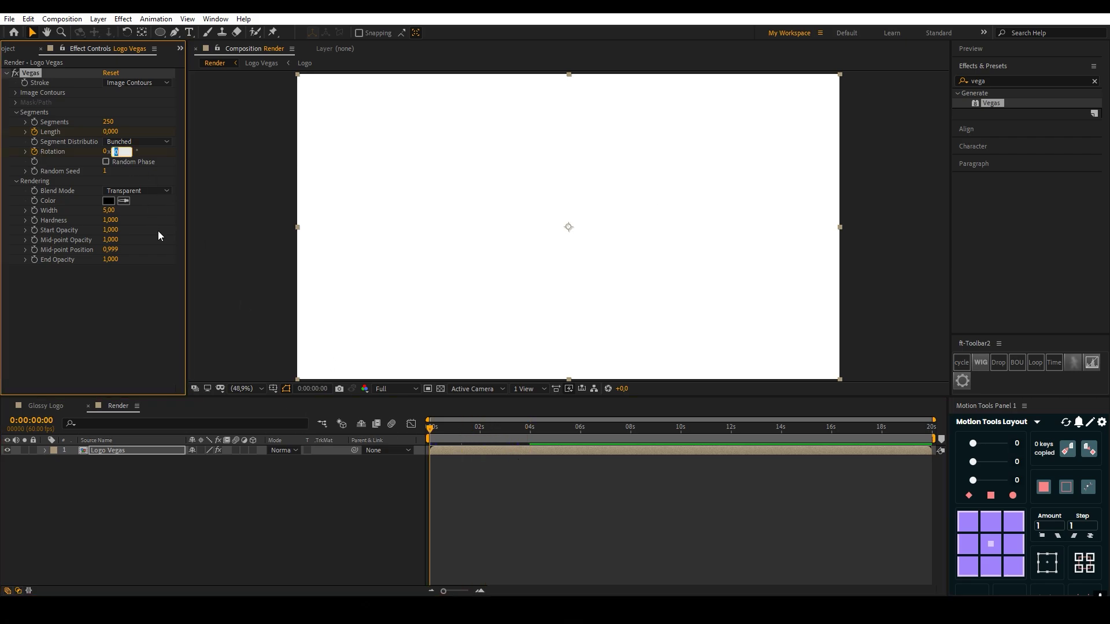
pyautogui.write('-18')
pyautogui.press('Return')
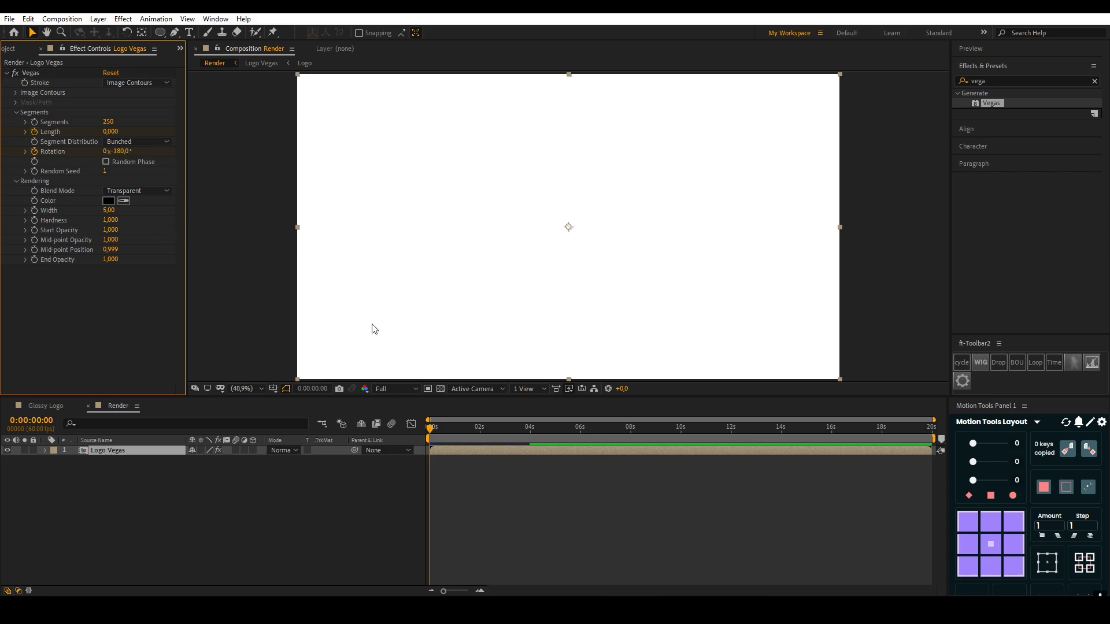
# Show the Logo Vegas layer's keyframes and preview the outline animation from the beginning.
pyautogui.press('u')
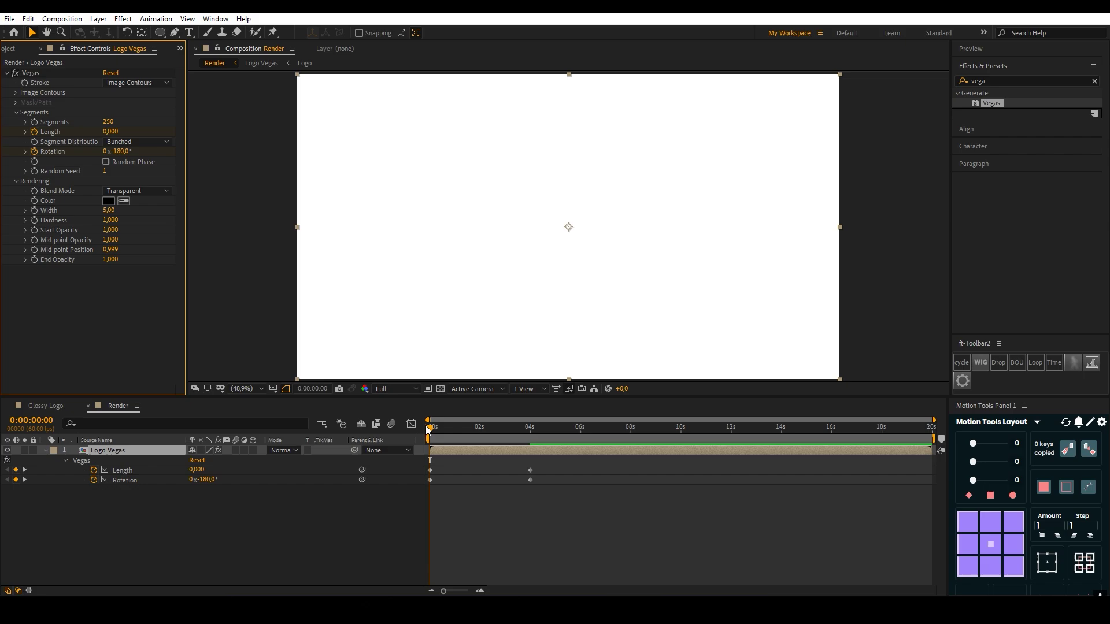
pyautogui.moveTo(431, 430)
pyautogui.mouseDown()
pyautogui.moveTo(482, 441)
pyautogui.moveTo(418, 439)
pyautogui.mouseUp()
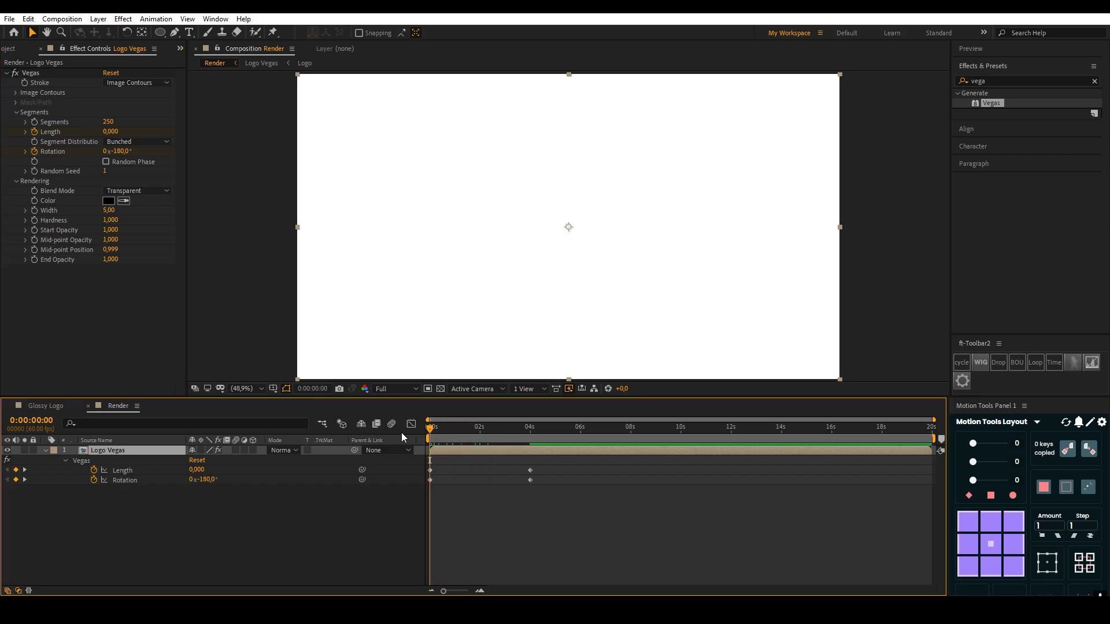
pyautogui.press('space')
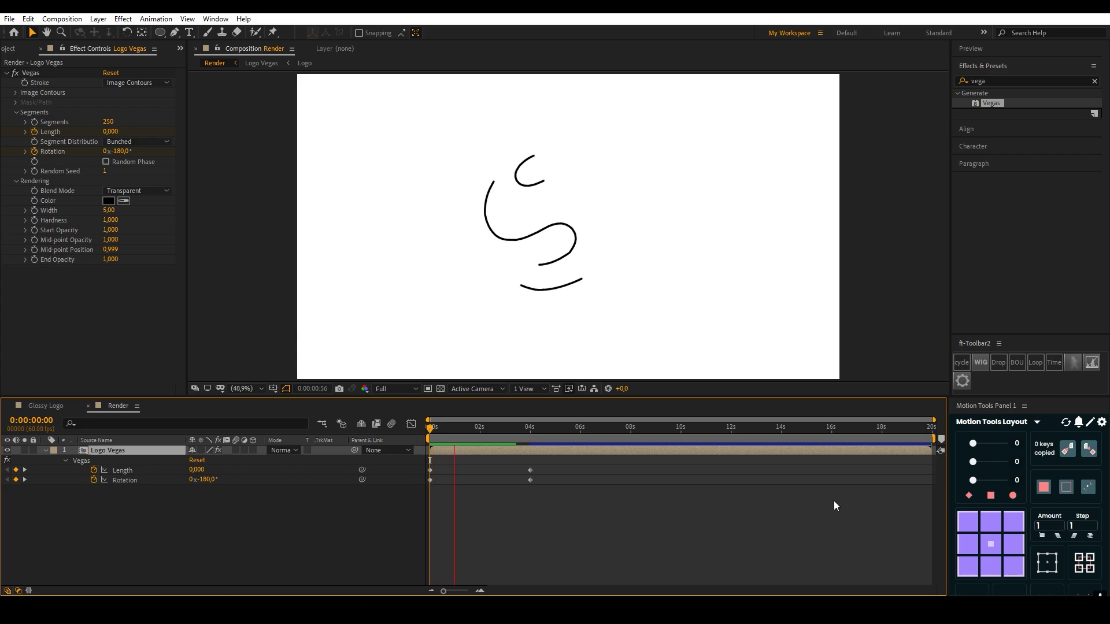
pyautogui.press('space')
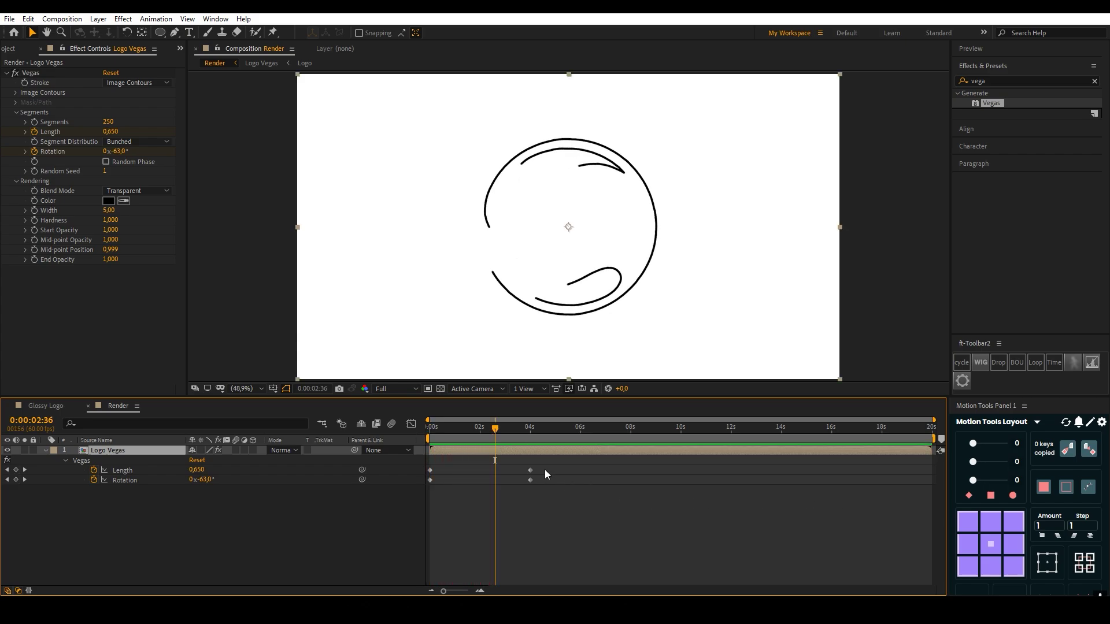
# Apply Easy Ease to the Length and Rotation keyframes, lengthen the ease into the end keyframes in the speed graph, and preview the motion.
pyautogui.moveTo(545, 466); pyautogui.dragTo(408, 483)
pyautogui.press('F9')
pyautogui.click(411, 426)
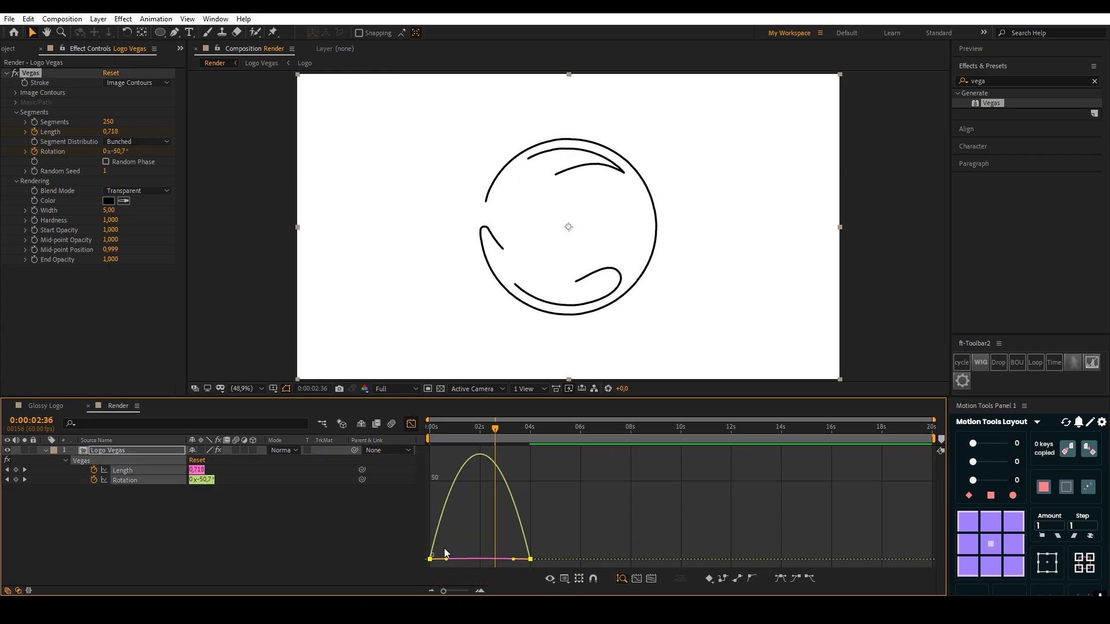
pyautogui.moveTo(512, 561); pyautogui.dragTo(493, 560)
pyautogui.press('space')
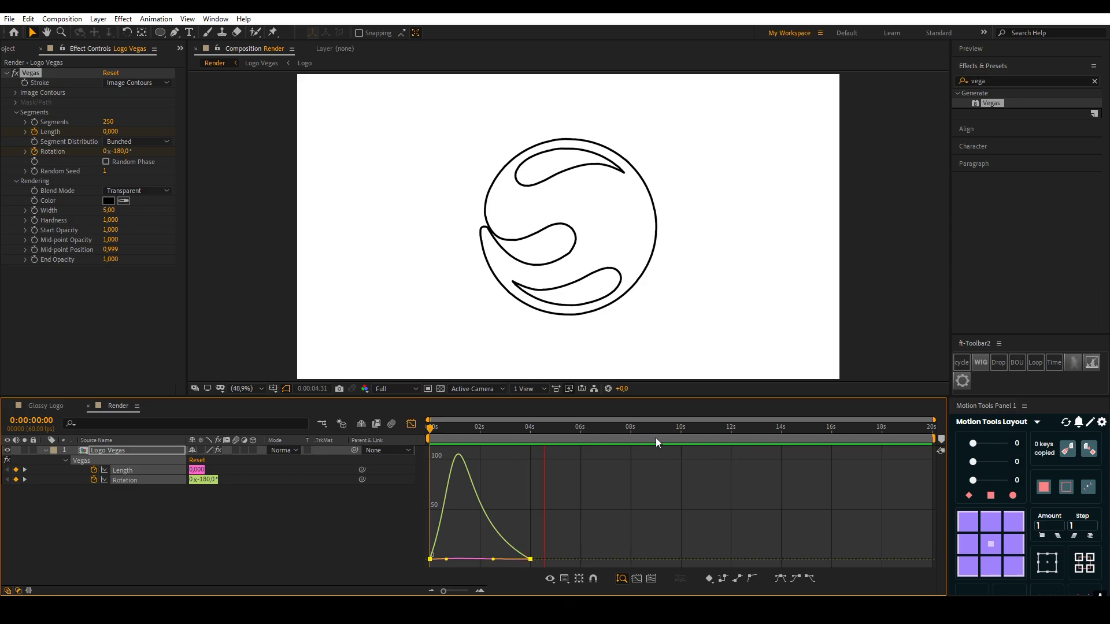
pyautogui.press('space')
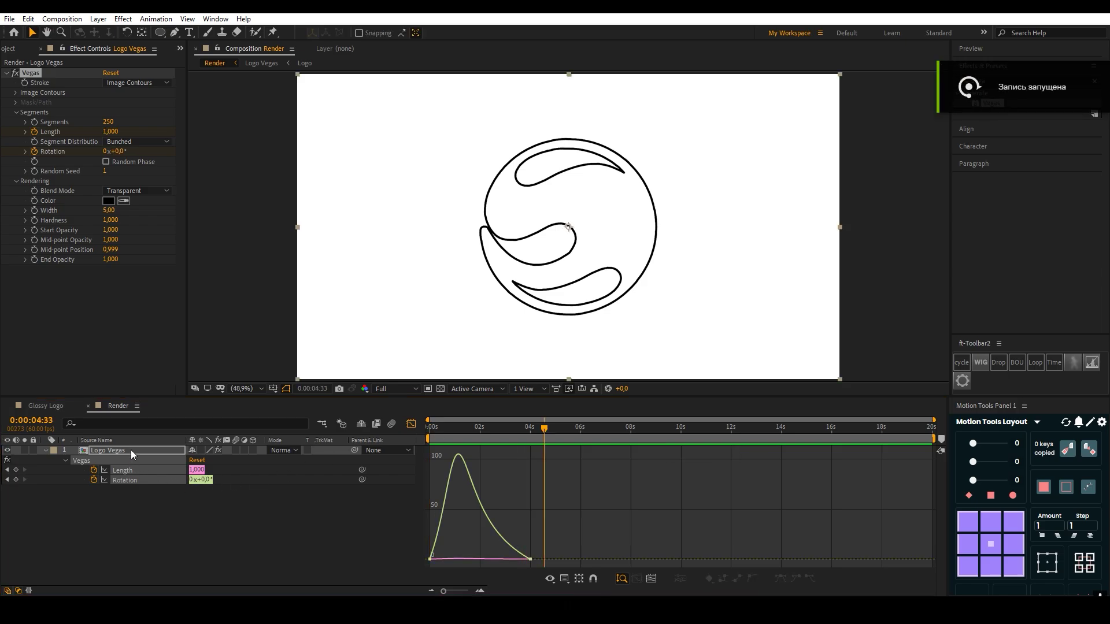
# Close the graph editor, collapse the Logo Vegas layer and duplicate it twice.
pyautogui.click(130, 450)
pyautogui.press('u')
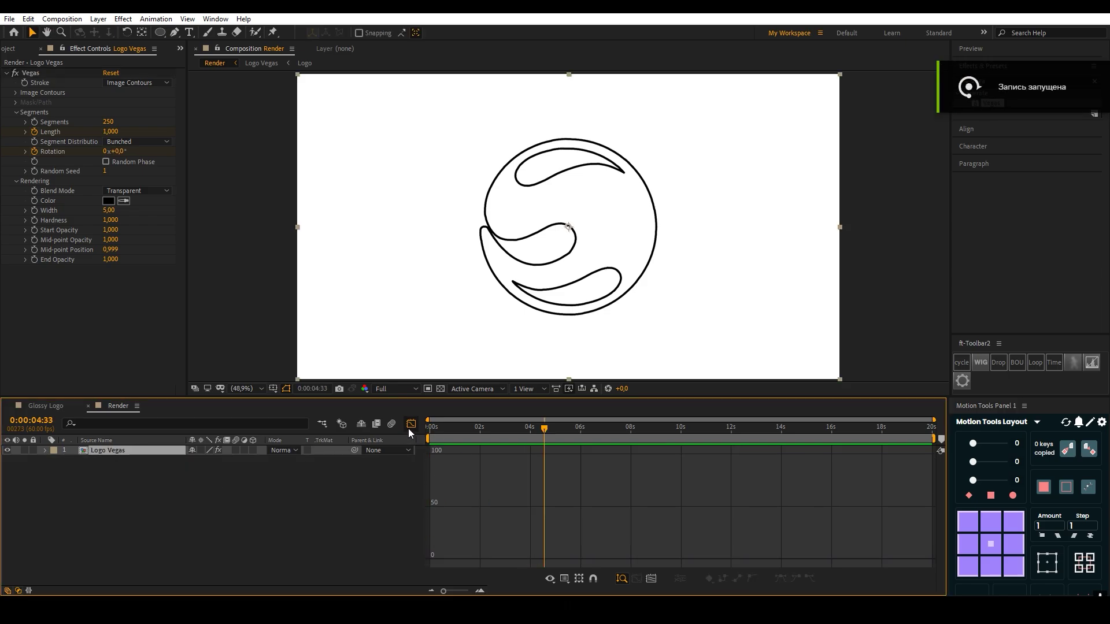
pyautogui.click(410, 426)
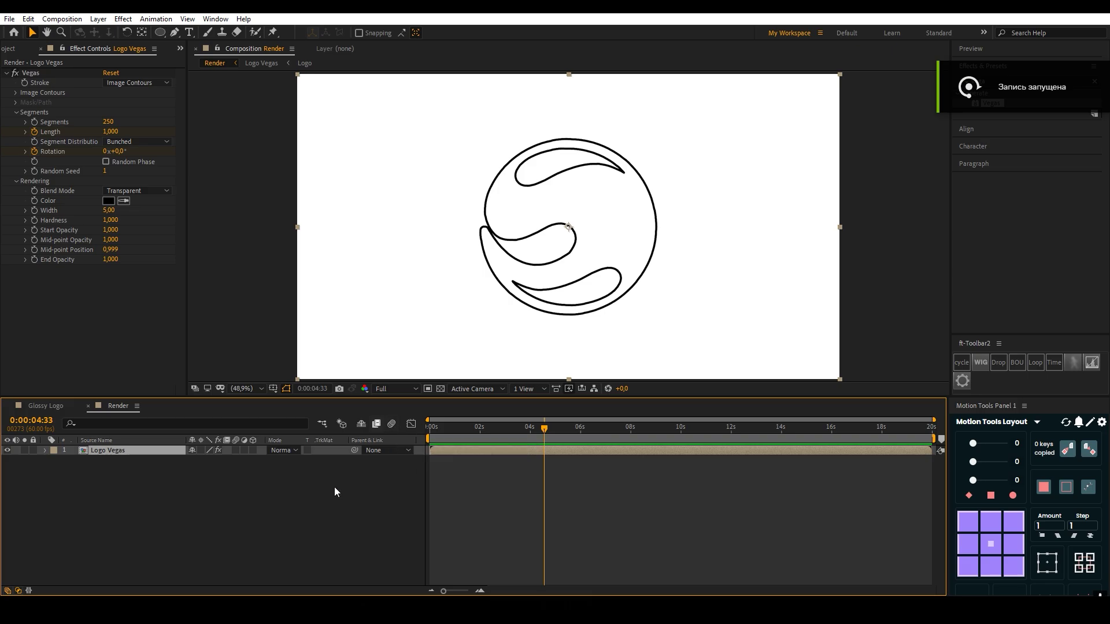
pyautogui.click(164, 477)
pyautogui.click(124, 452)
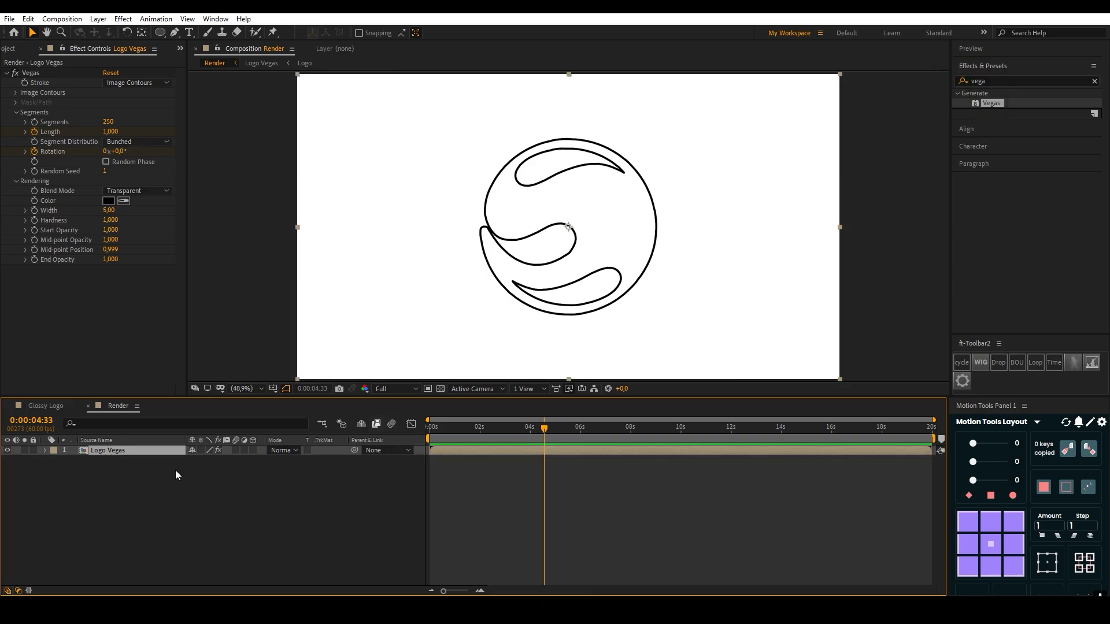
pyautogui.hotkey('ctrl', 'd')
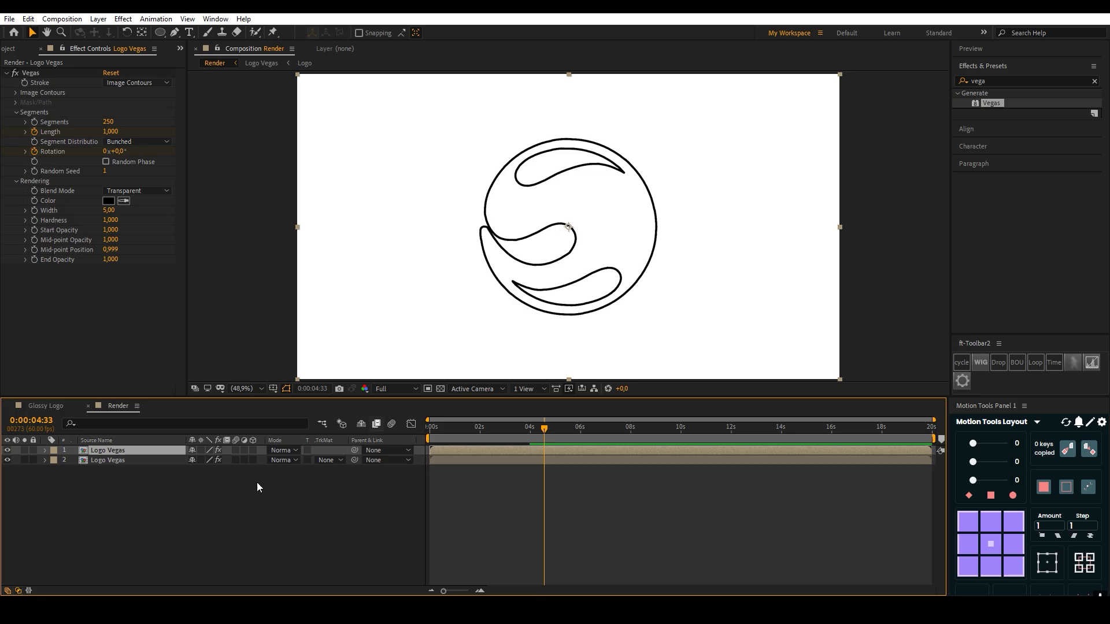
pyautogui.hotkey('ctrl', 'd')
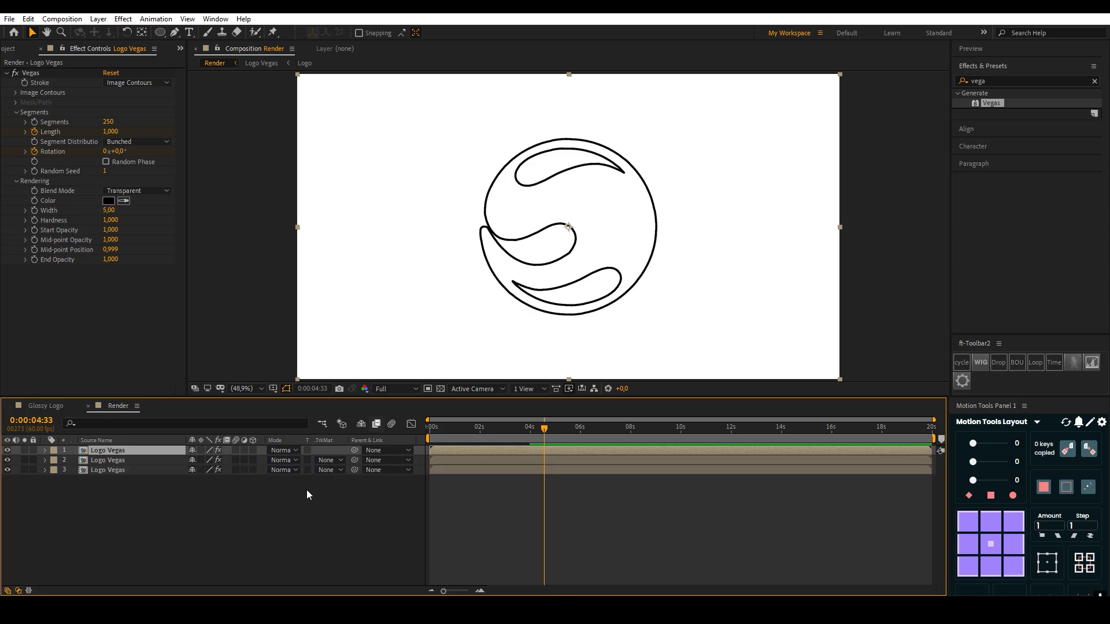
# Stagger the Logo Vegas copies by 10 frames, starting the middle one at frame 10 and the uppermost at frame 20, and scrub the result.
pyautogui.moveTo(457, 430); pyautogui.dragTo(370, 430)
pyautogui.hotkey('shift', 'pagedown')
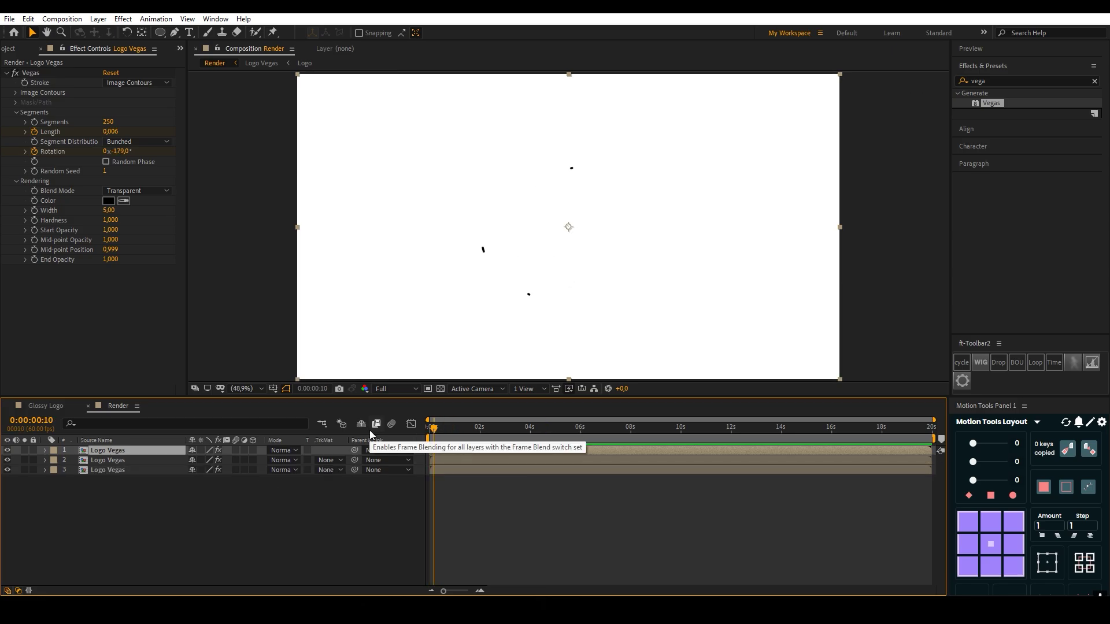
pyautogui.press('=')
pyautogui.press('=')
pyautogui.press('=')
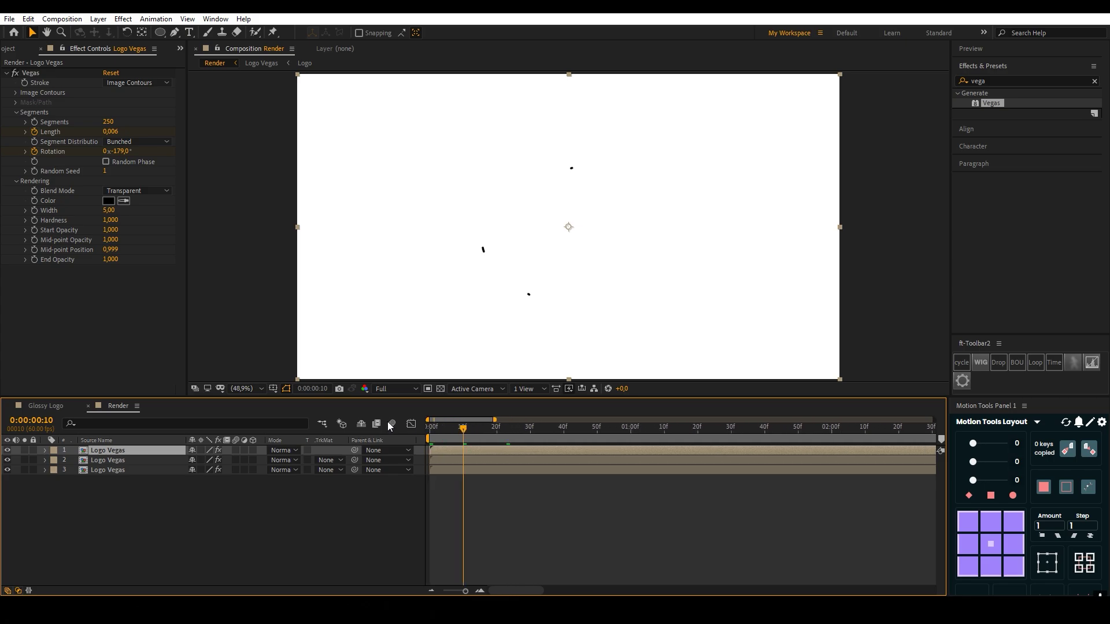
pyautogui.moveTo(443, 461); pyautogui.dragTo(554, 456)
pyautogui.hotkey('shift', 'pagedown')
pyautogui.click(476, 450)
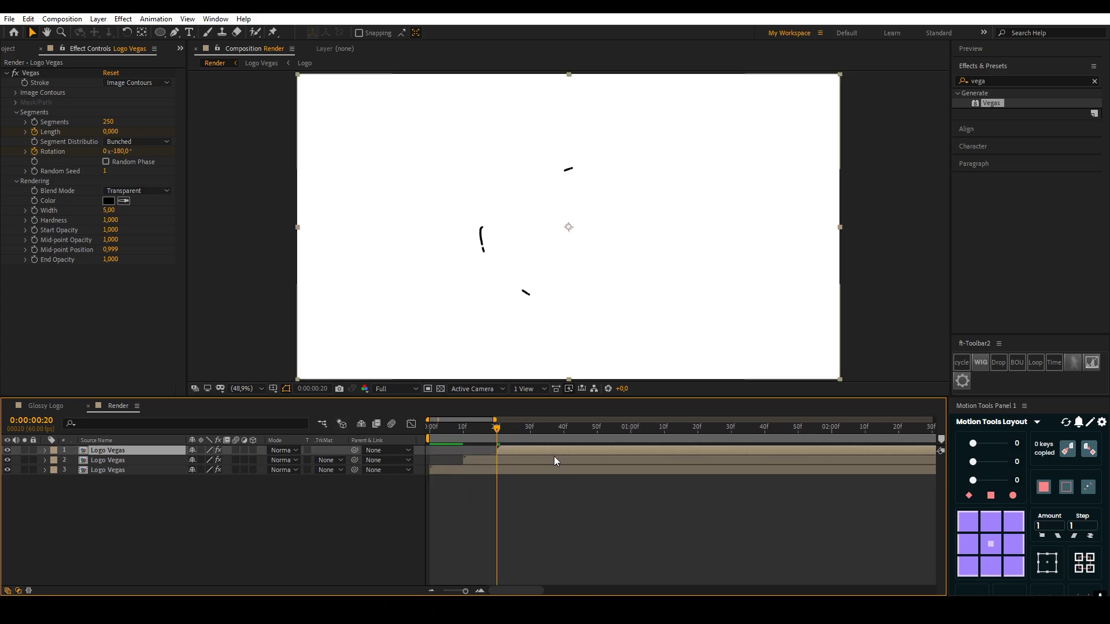
pyautogui.click(537, 476)
pyautogui.moveTo(472, 426)
pyautogui.mouseDown()
pyautogui.moveTo(662, 435)
pyautogui.moveTo(590, 420)
pyautogui.mouseUp()
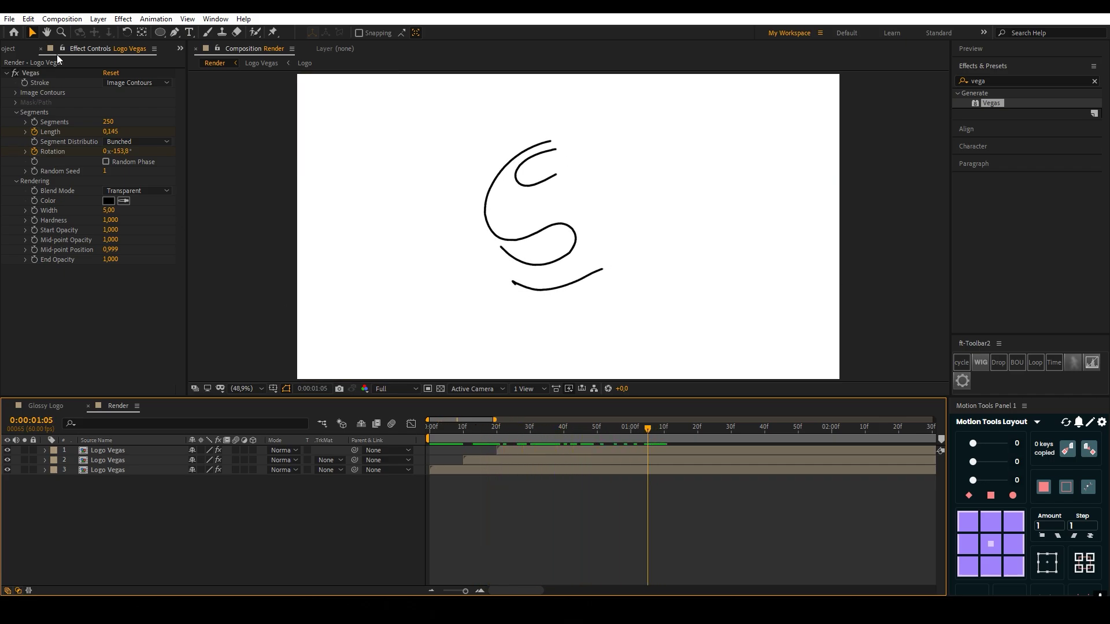
# Add 2339700_02.ai to Render beside the outline and scale it to 238% as a colour reference.
pyautogui.hotkey('ctrl', '0')
pyautogui.click(57, 208)
pyautogui.click(60, 219)
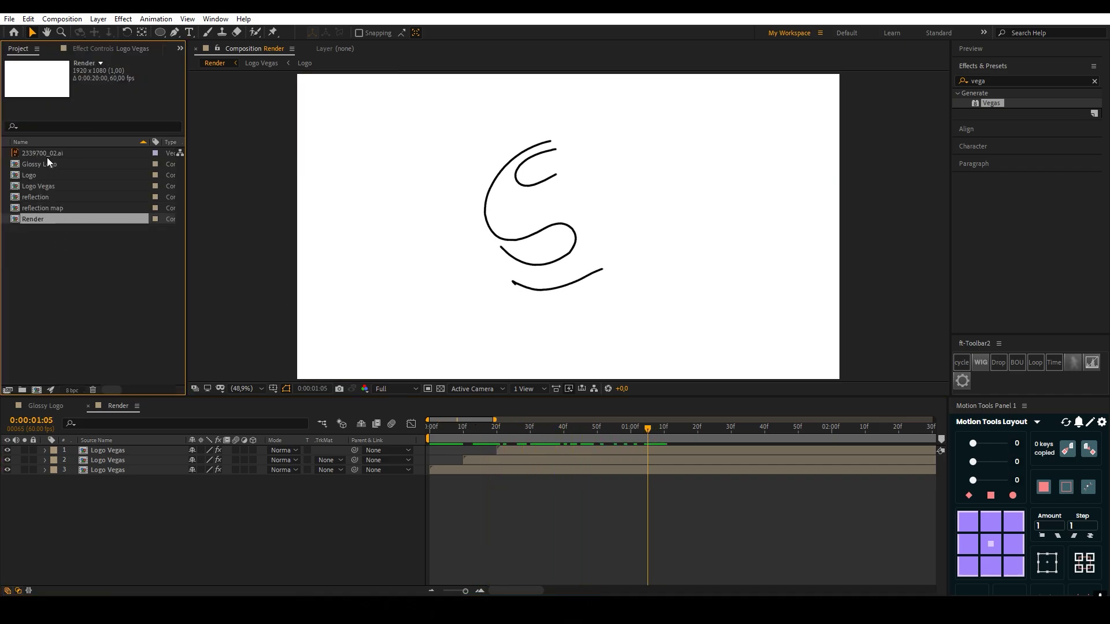
pyautogui.moveTo(47, 157); pyautogui.dragTo(720, 195)
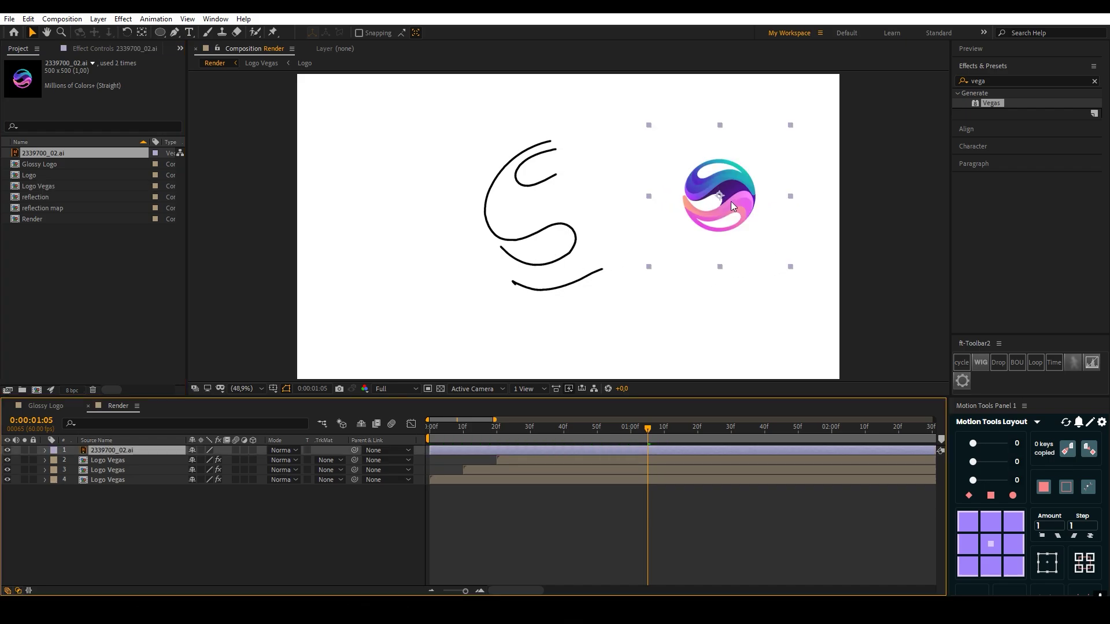
pyautogui.press('s')
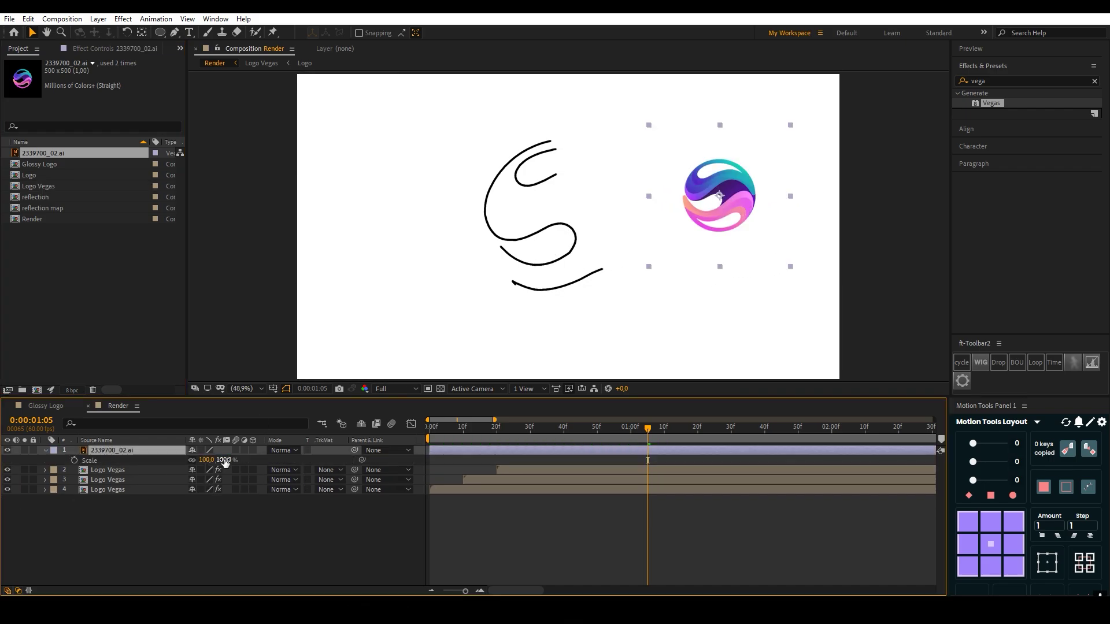
pyautogui.moveTo(225, 461)
pyautogui.mouseDown()
pyautogui.moveTo(254, 461)
pyautogui.moveTo(207, 457)
pyautogui.mouseUp()
pyautogui.click(224, 512)
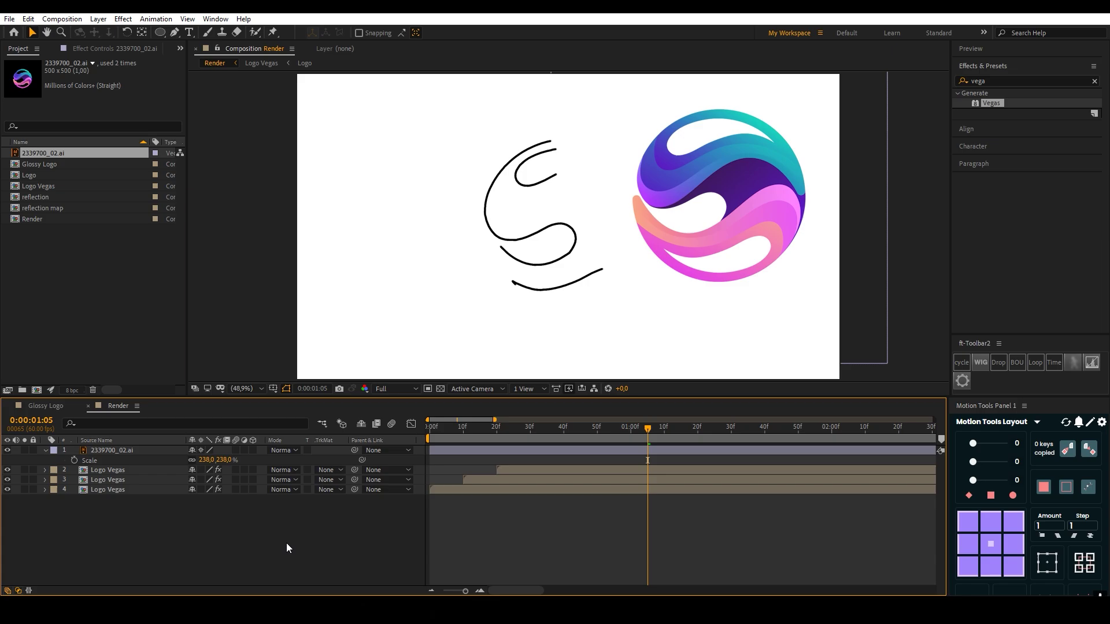
# Colour the lowest Logo Vegas layer's Vegas outline teal, sampling the colour from the reference logo.
pyautogui.click(460, 492)
pyautogui.moveTo(457, 430)
pyautogui.mouseDown()
pyautogui.moveTo(632, 448)
pyautogui.moveTo(574, 447)
pyautogui.moveTo(730, 448)
pyautogui.moveTo(608, 451)
pyautogui.moveTo(715, 453)
pyautogui.mouseUp()
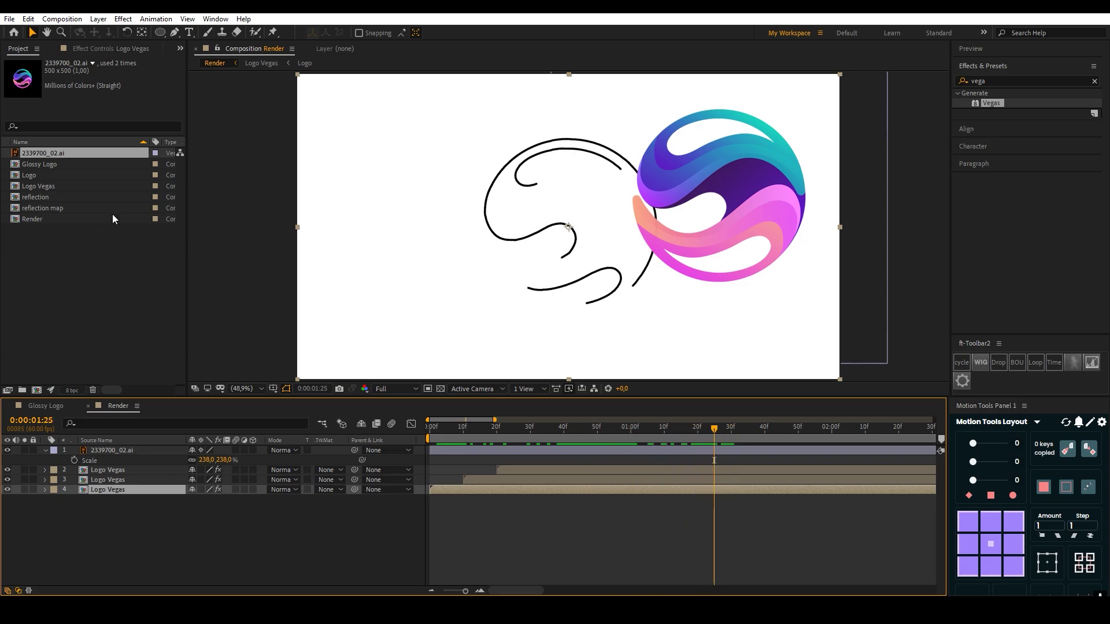
pyautogui.click(99, 47)
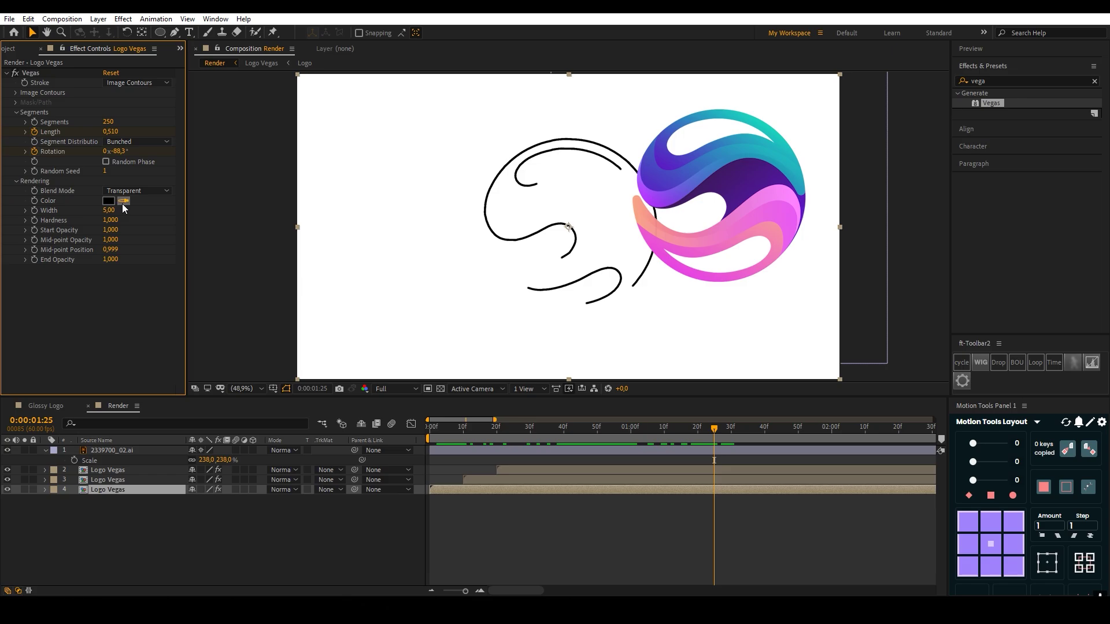
pyautogui.click(123, 202)
pyautogui.click(788, 151)
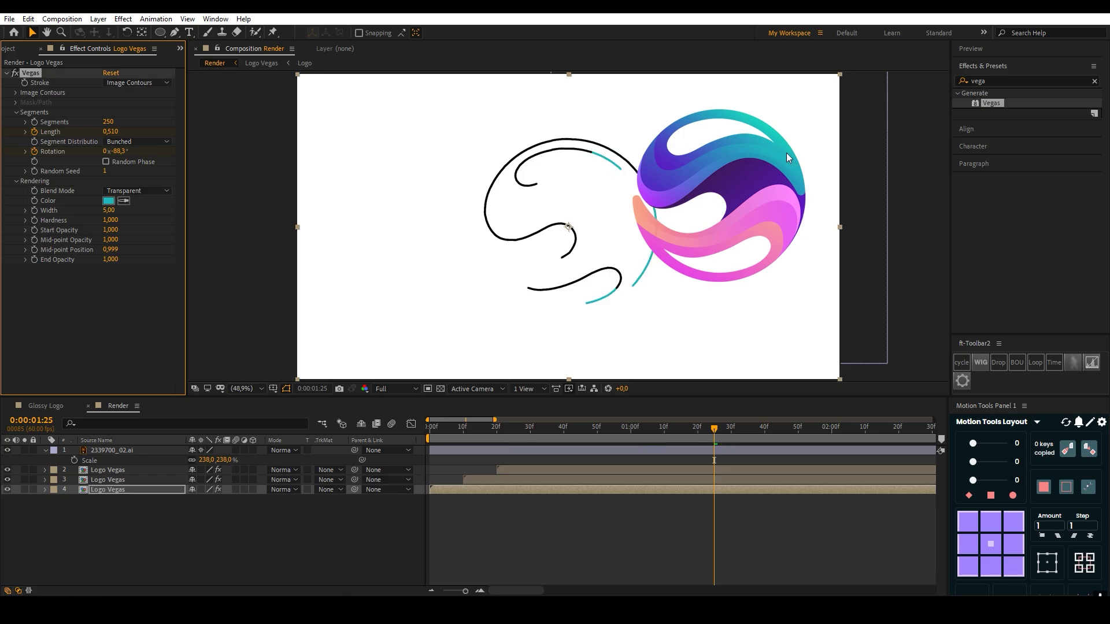
# Colour the middle Logo Vegas outline purple and the uppermost one salmon, sampling both colours from the reference logo.
pyautogui.click(491, 480)
pyautogui.click(123, 201)
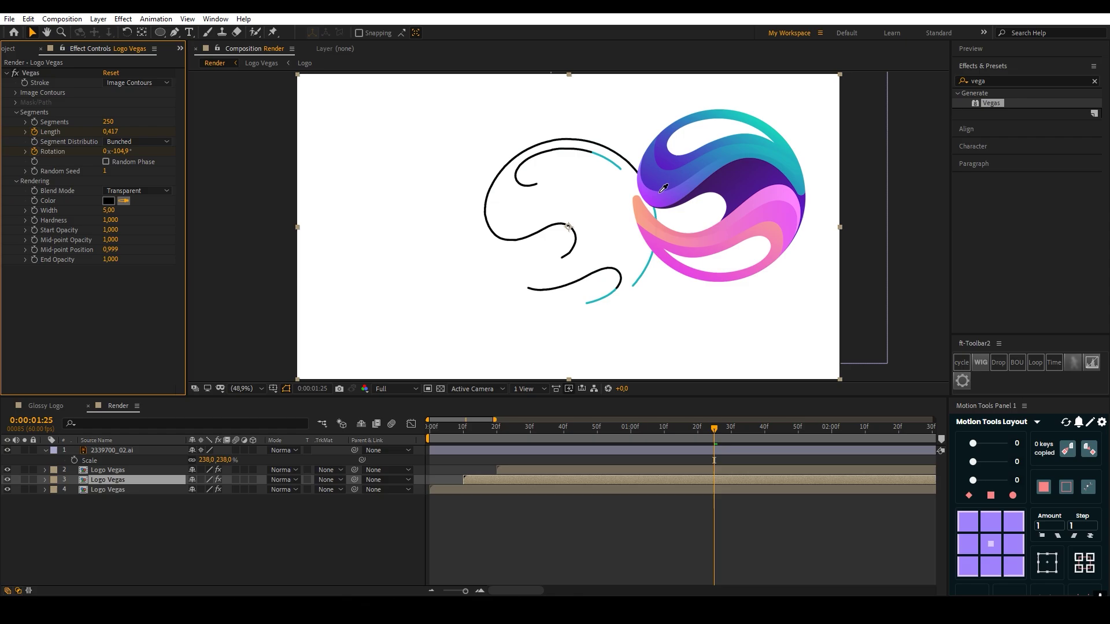
pyautogui.click(664, 195)
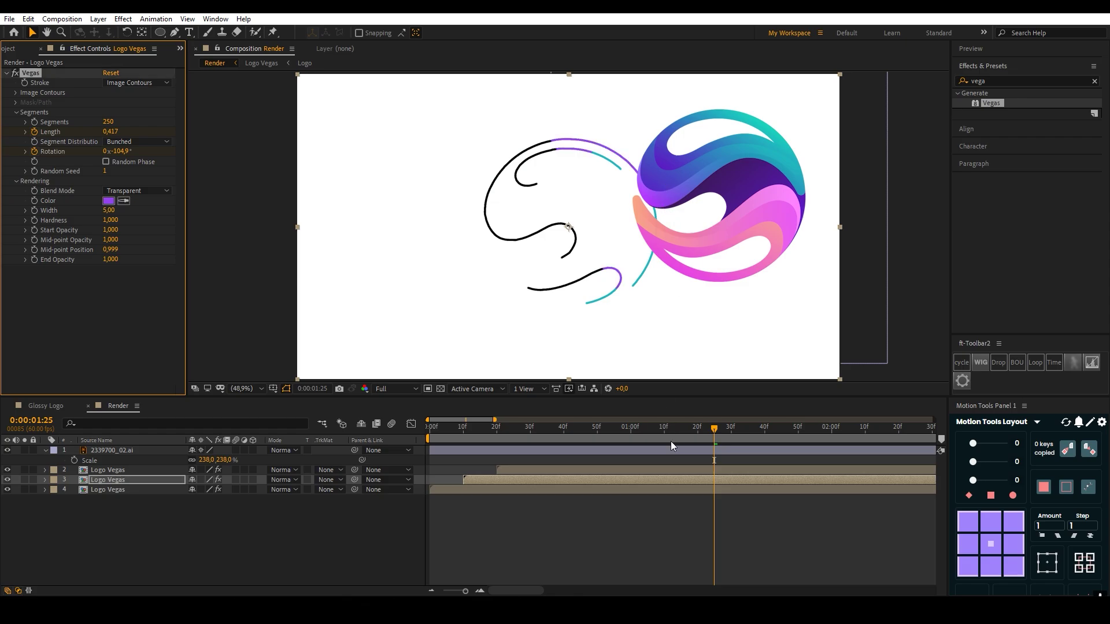
pyautogui.click(669, 488)
pyautogui.click(674, 471)
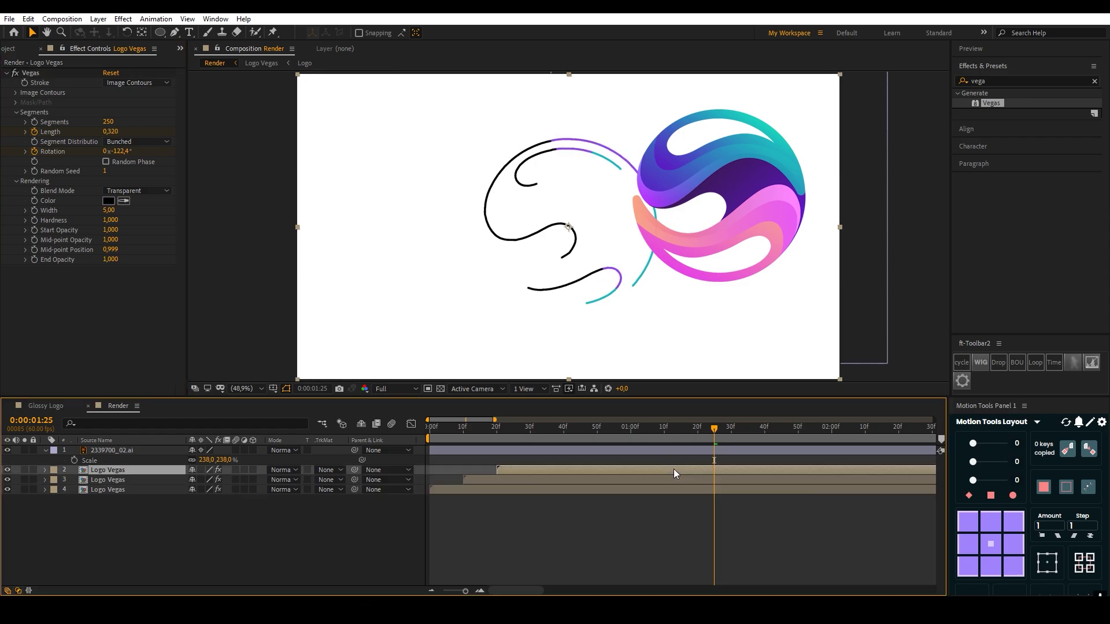
pyautogui.click(124, 201)
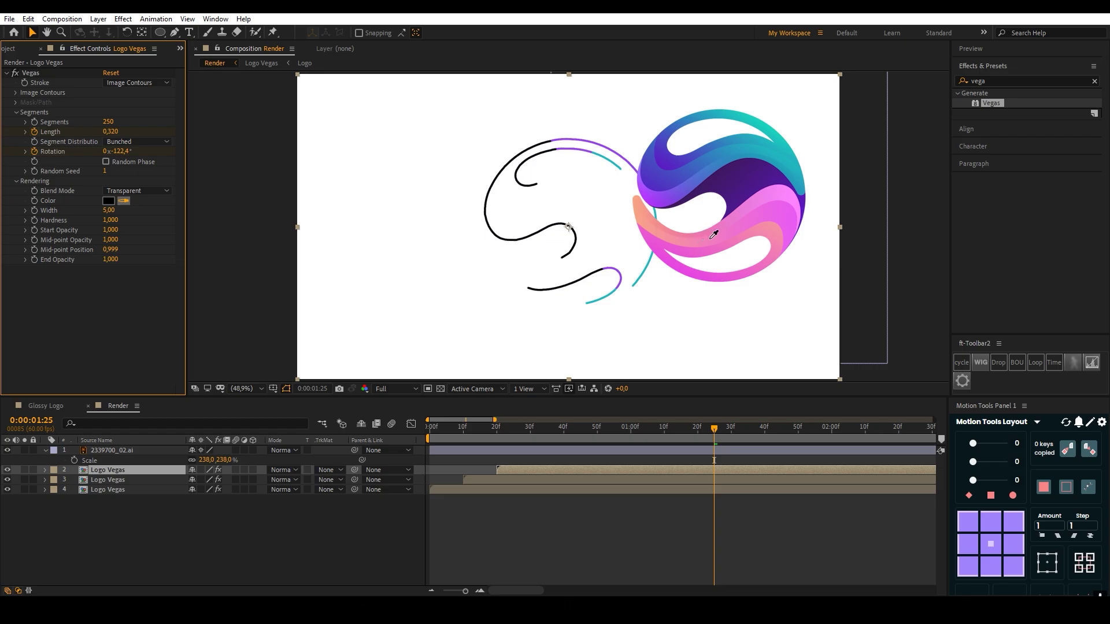
pyautogui.click(639, 213)
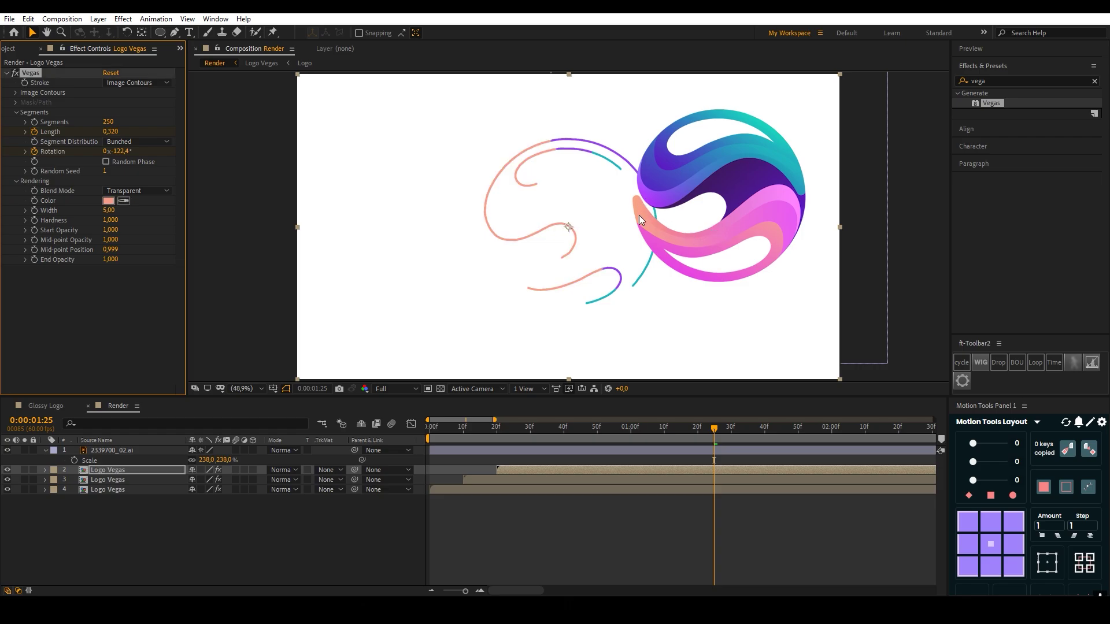
# Preview the coloured outline animation and delete the 2339700_02.ai reference layer from Render.
pyautogui.moveTo(435, 429)
pyautogui.mouseDown()
pyautogui.moveTo(536, 431)
pyautogui.moveTo(389, 424)
pyautogui.mouseUp()
pyautogui.press('space')
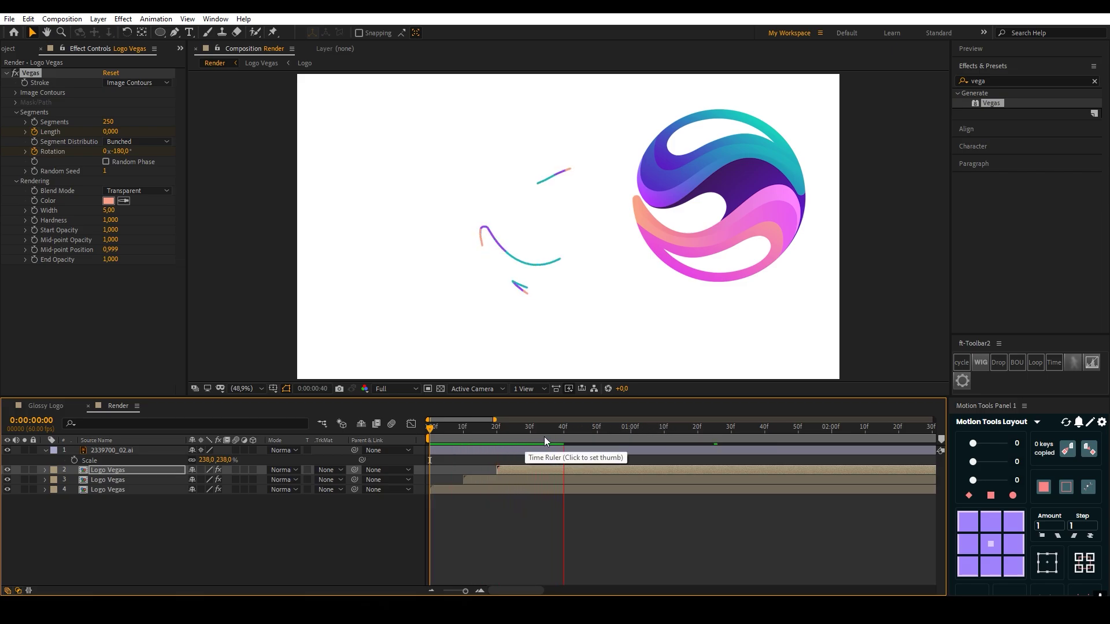
pyautogui.press('-')
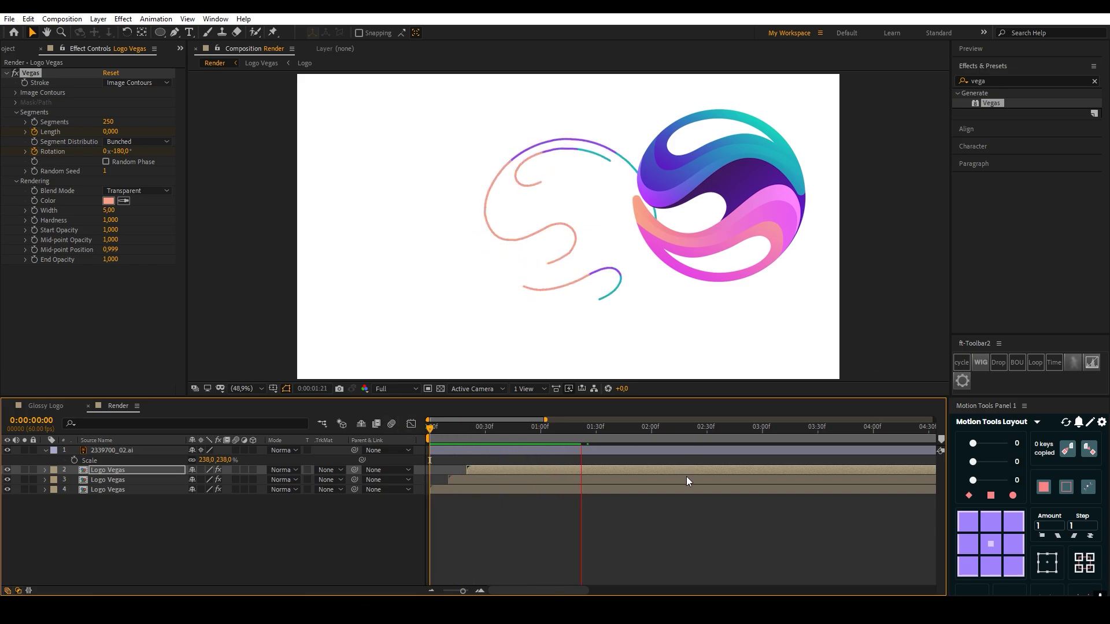
pyautogui.press('space')
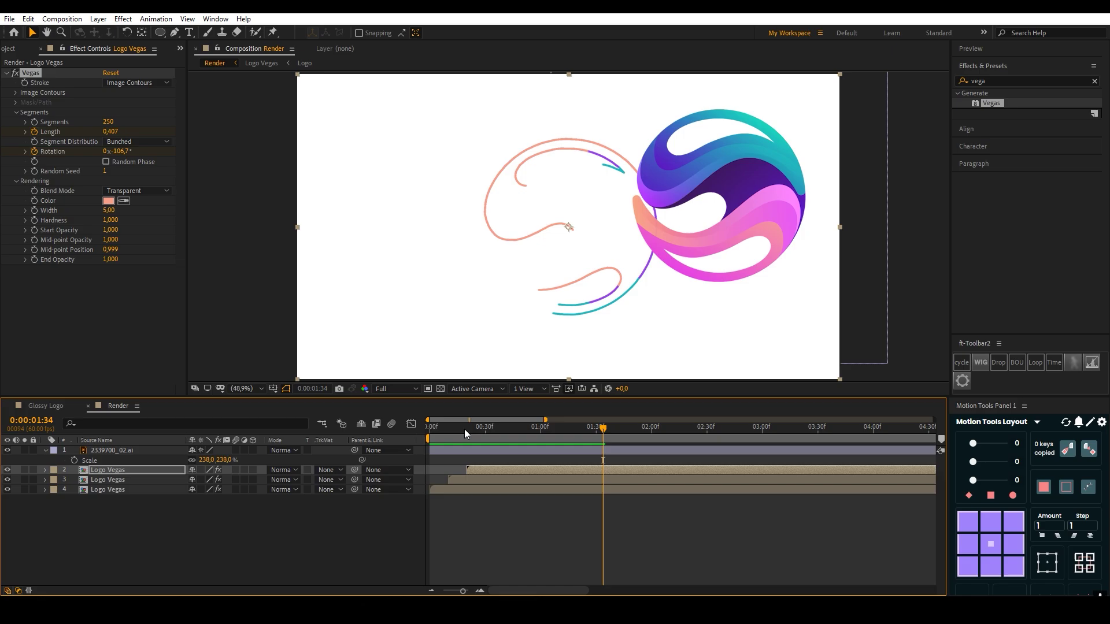
pyautogui.moveTo(464, 429); pyautogui.dragTo(569, 429)
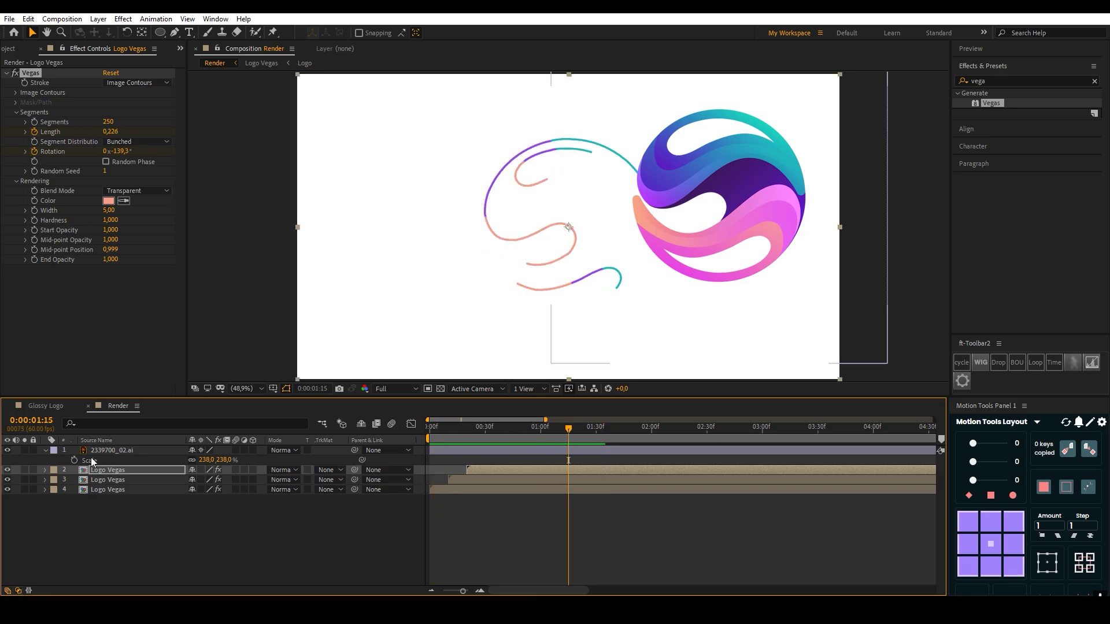
pyautogui.click(122, 449)
pyautogui.press('Delete')
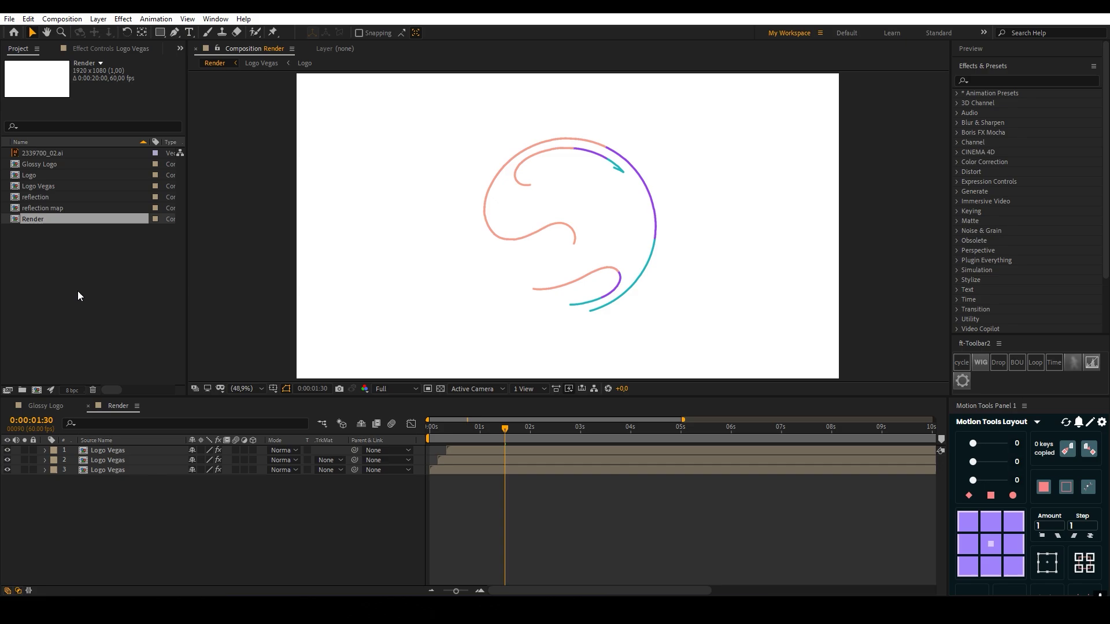
# Add the Glossy Logo composition above the outlines in Render and apply the CC Grid Wipe effect to it.
pyautogui.click(77, 290)
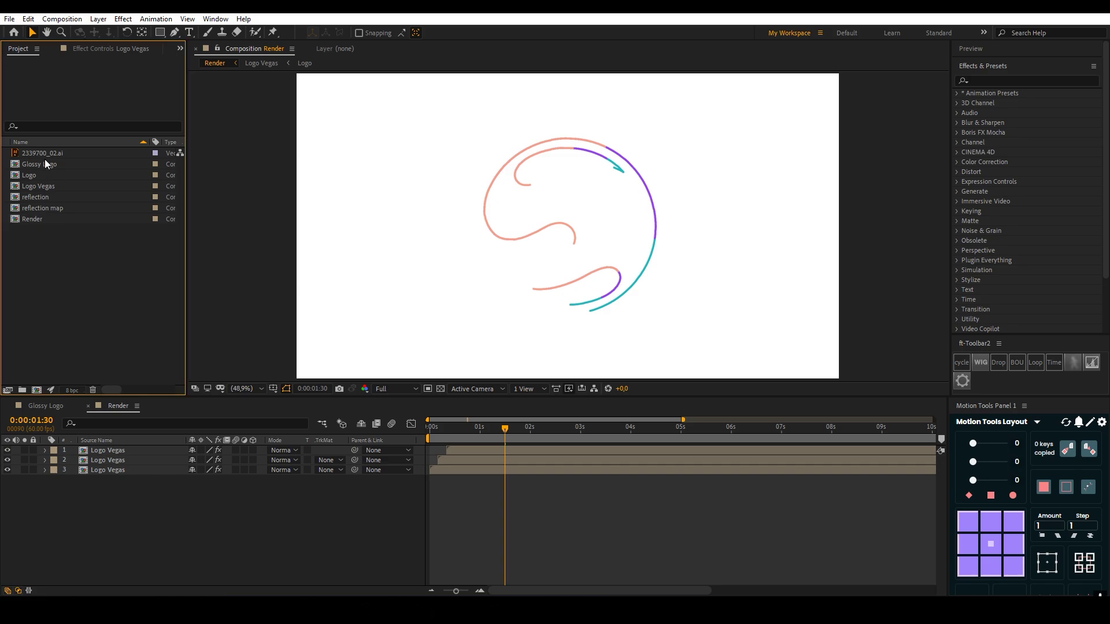
pyautogui.moveTo(39, 161); pyautogui.dragTo(144, 449)
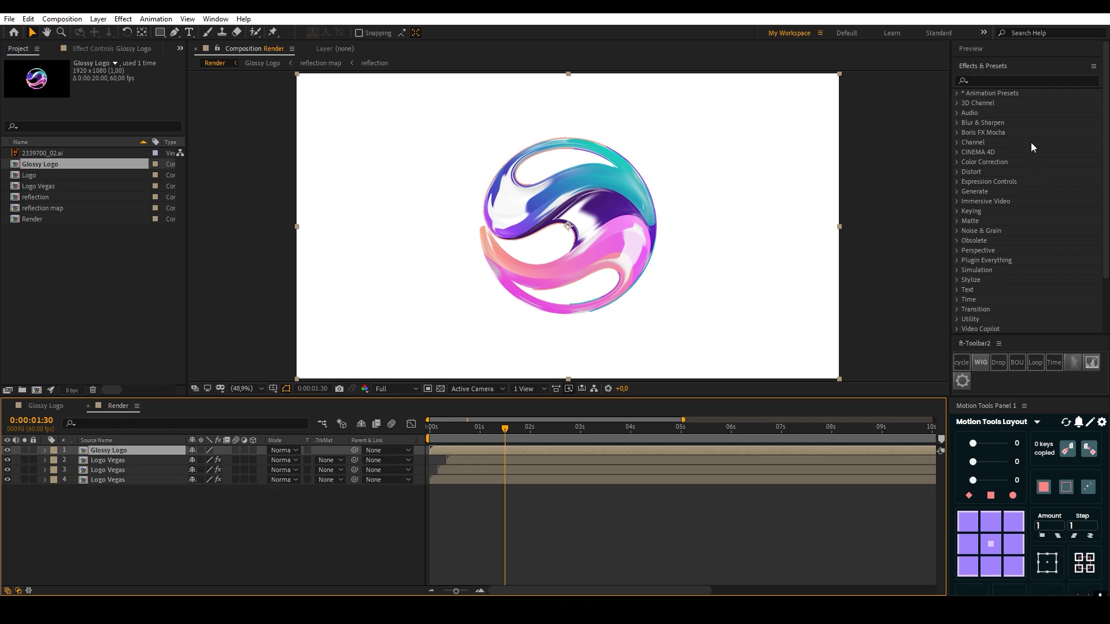
pyautogui.click(987, 80)
pyautogui.write('cc')
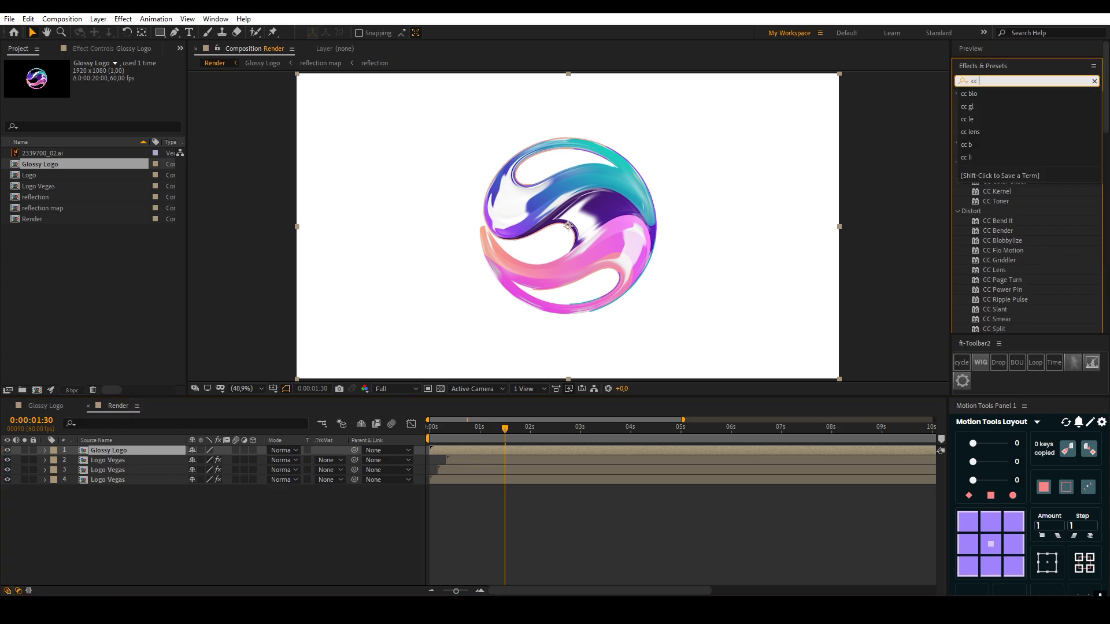
pyautogui.write(' gr')
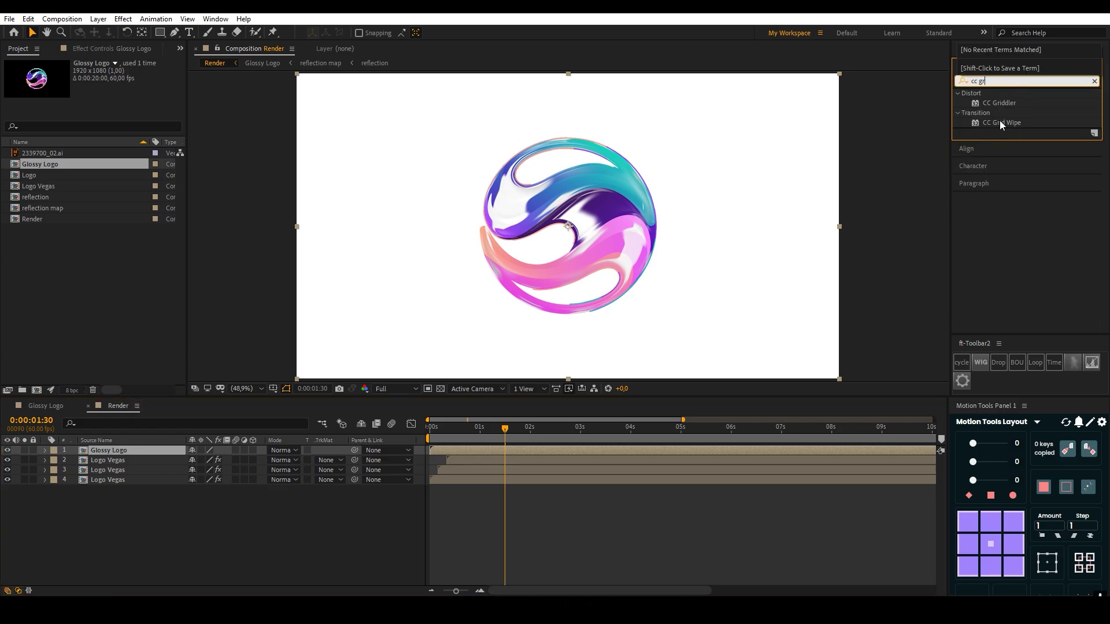
pyautogui.moveTo(1000, 120); pyautogui.dragTo(112, 449)
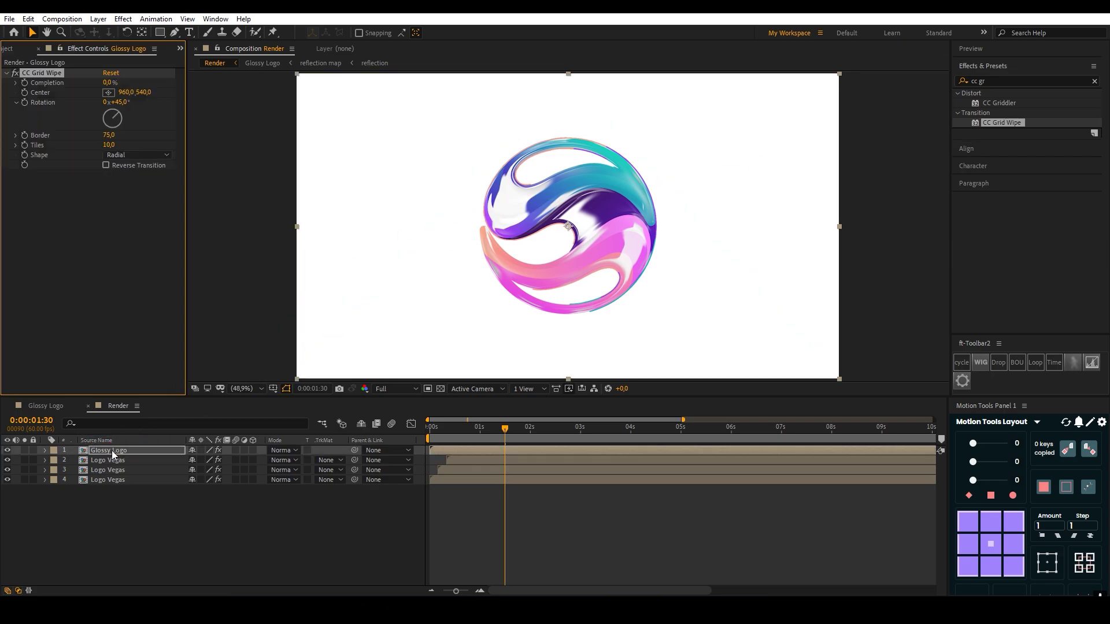
# Set the CC Grid Wipe Completion to 21% and Tiles to 25, and scrub to check the grid.
pyautogui.scroll(1, 554, 298)
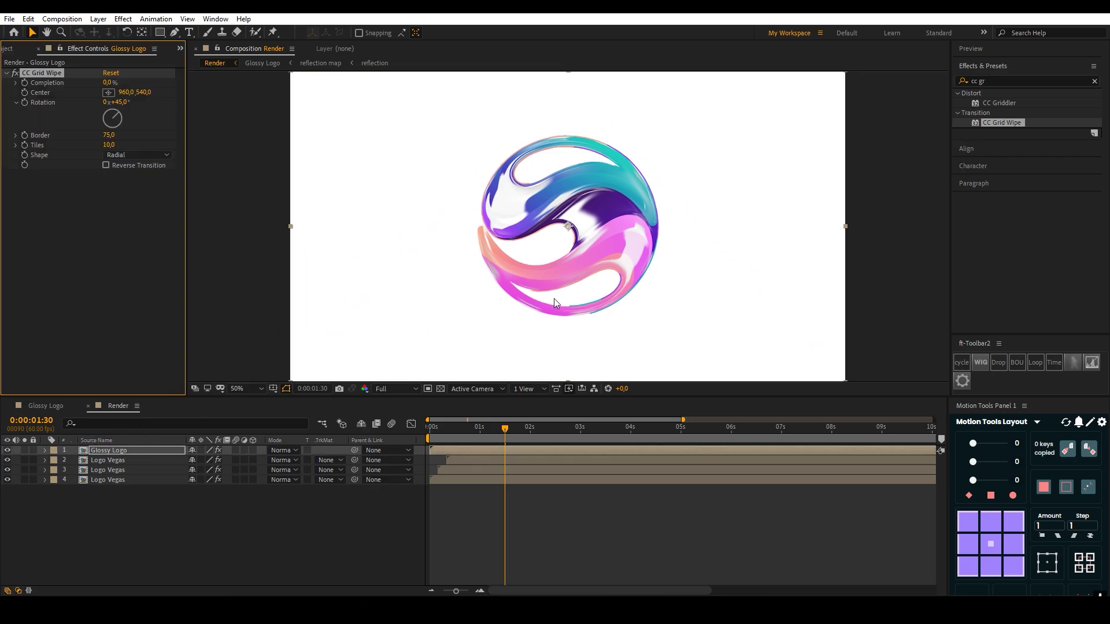
pyautogui.scroll(1, 554, 303)
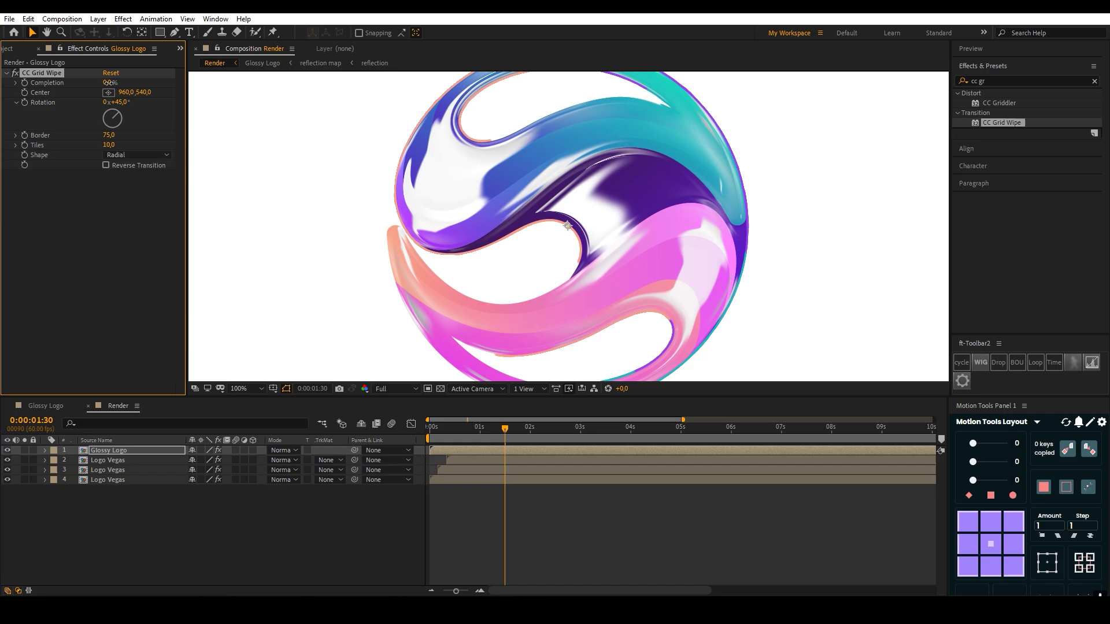
pyautogui.moveTo(109, 83); pyautogui.dragTo(119, 83)
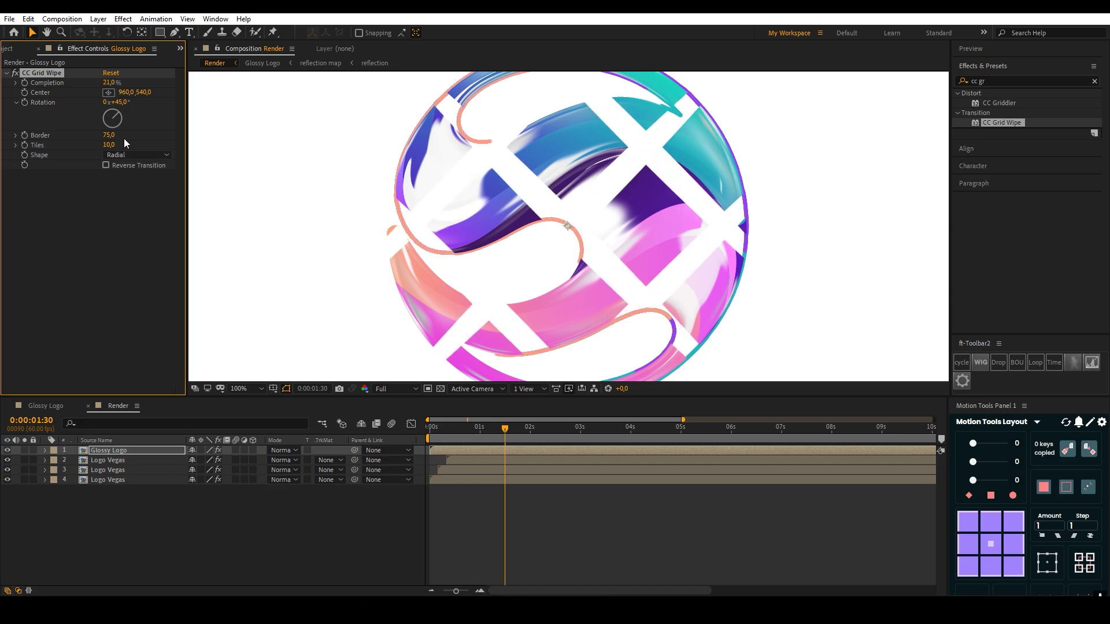
pyautogui.moveTo(109, 147); pyautogui.dragTo(222, 152)
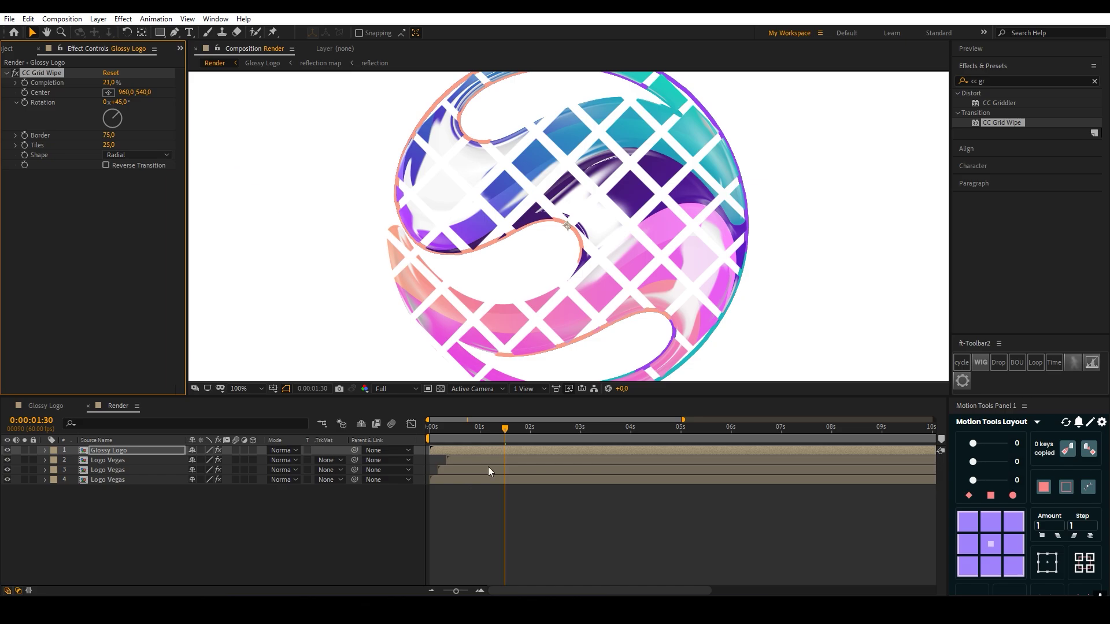
pyautogui.moveTo(453, 432); pyautogui.dragTo(503, 436)
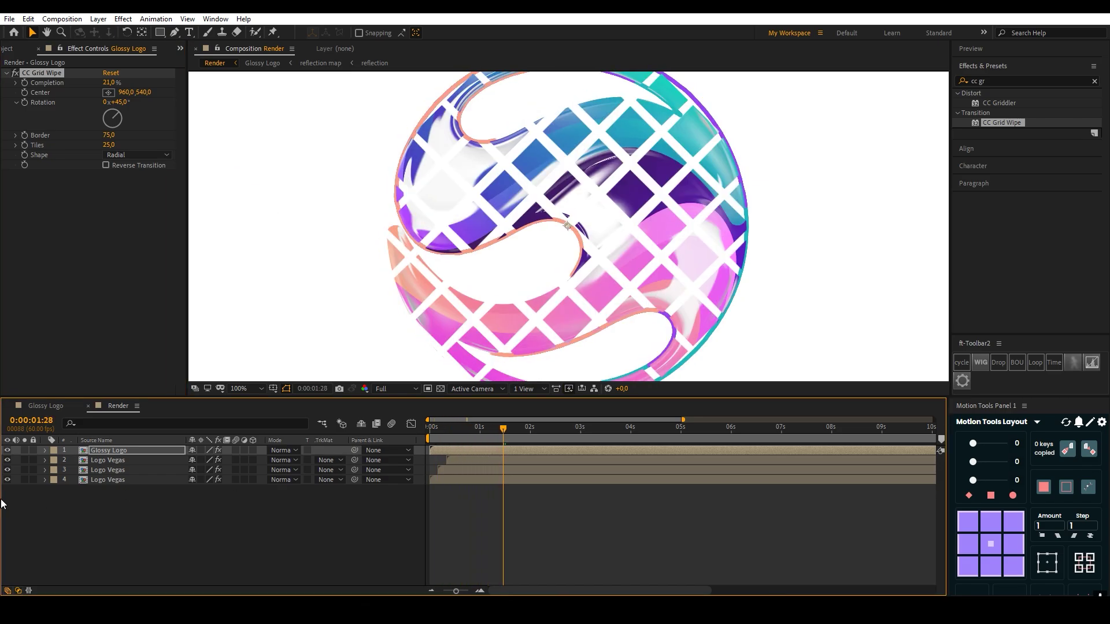
# Hide the three Logo Vegas layers and keyframe the CC Grid Wipe Completion at 100% on frame 0.
pyautogui.moveTo(7, 463); pyautogui.dragTo(7, 480)
pyautogui.moveTo(449, 434); pyautogui.dragTo(411, 435)
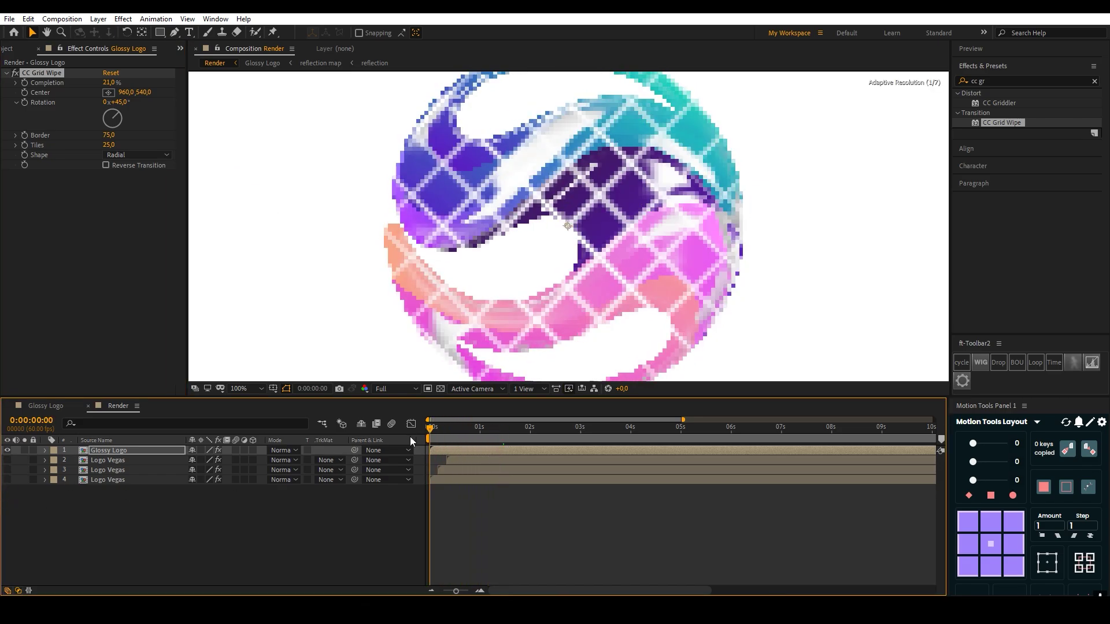
pyautogui.moveTo(135, 86); pyautogui.dragTo(174, 87)
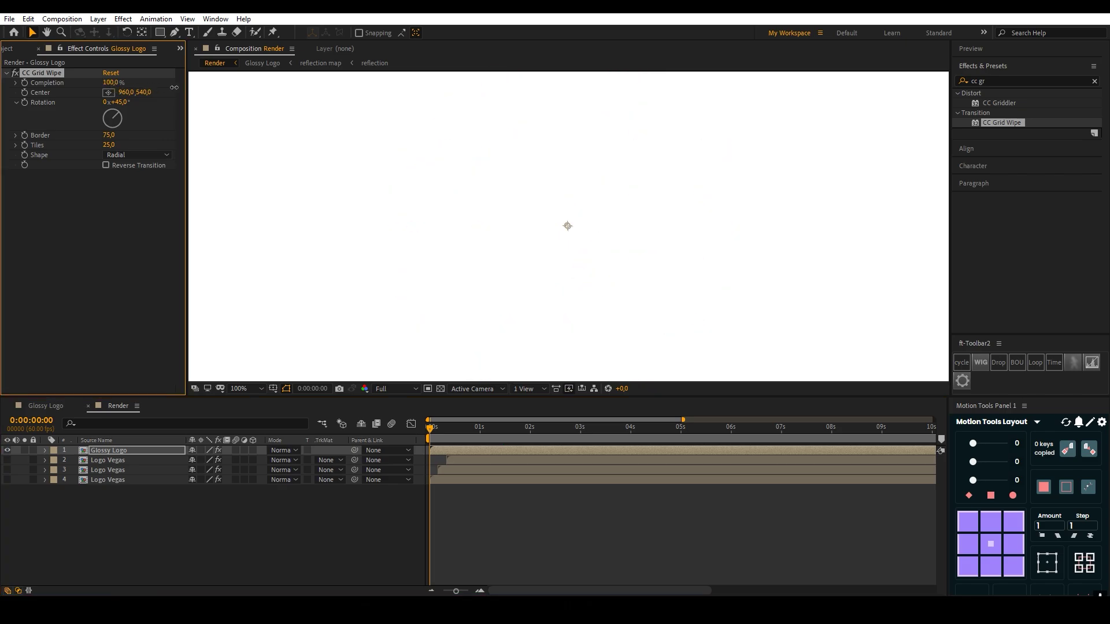
pyautogui.click(24, 84)
# Set the CC Grid Wipe Completion to 0% at 0:00:03:00 and scrub through the transition.
pyautogui.click(583, 429)
pyautogui.press('pageup')
pyautogui.press('pageup')
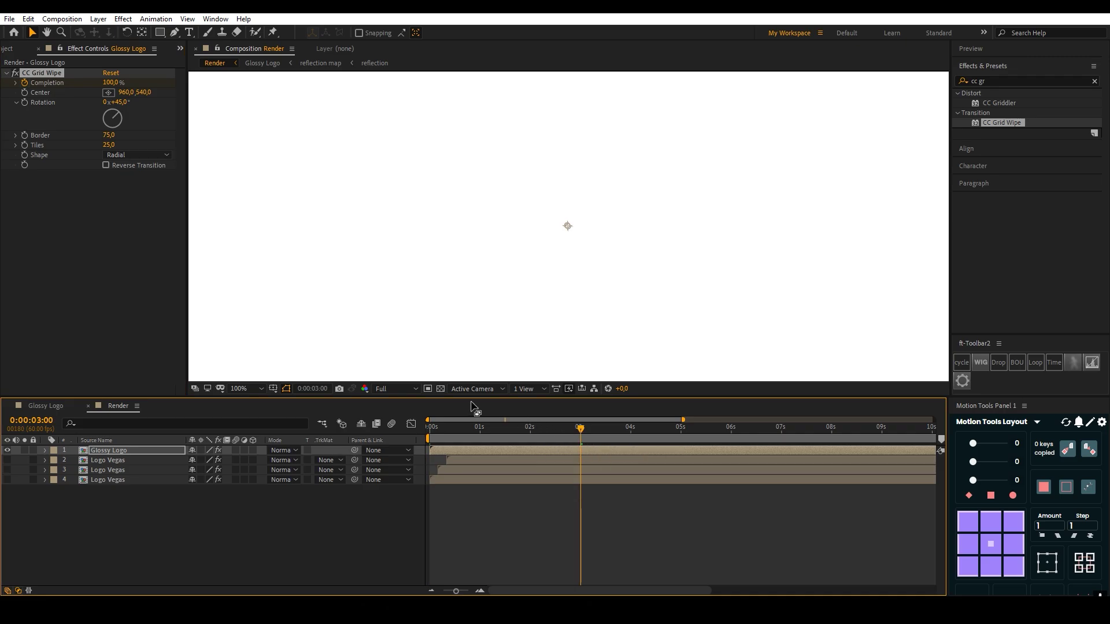
pyautogui.moveTo(110, 83); pyautogui.dragTo(16, 84)
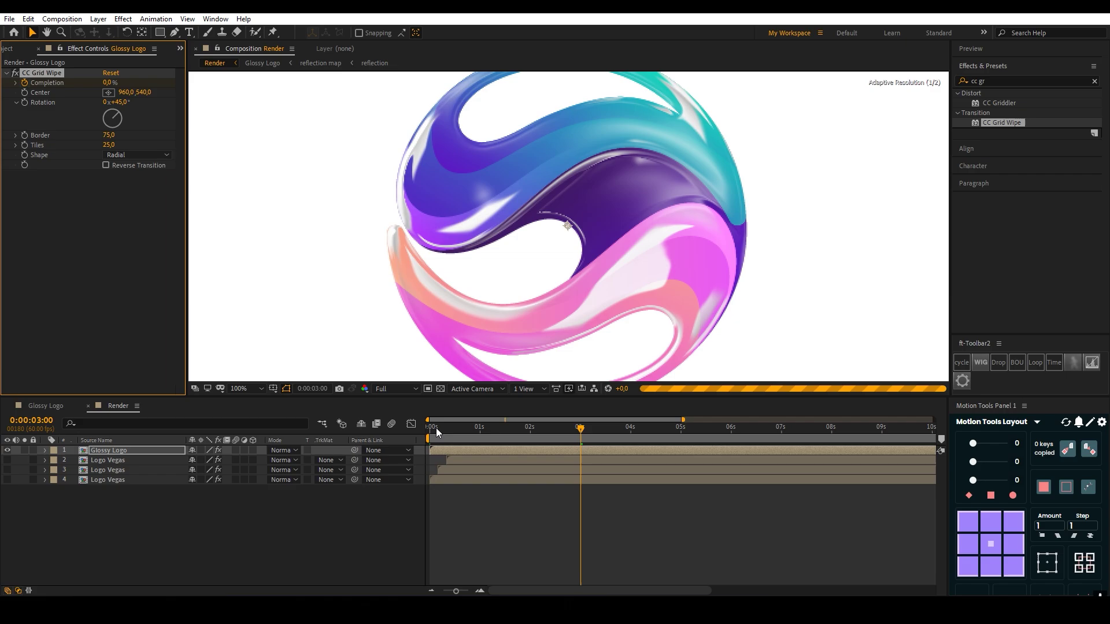
pyautogui.moveTo(436, 428); pyautogui.dragTo(544, 440)
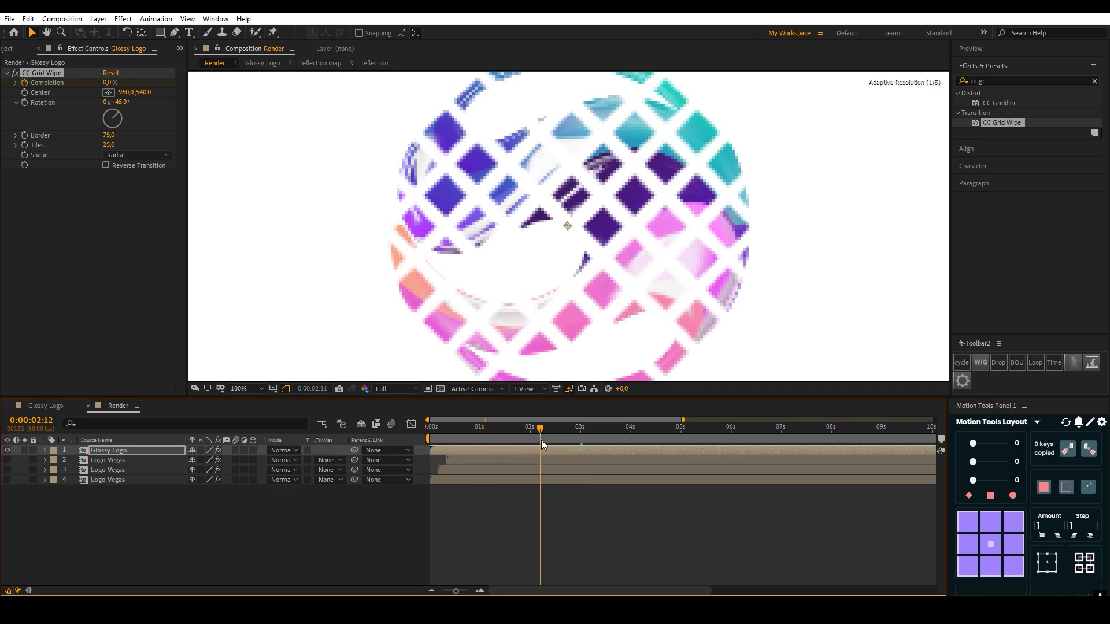
# Duplicate the Glossy Logo layer, shift the upper copy to start at frame 10, and scrub the overlap.
pyautogui.click(338, 566)
pyautogui.click(446, 449)
pyautogui.hotkey('ctrl', 'd')
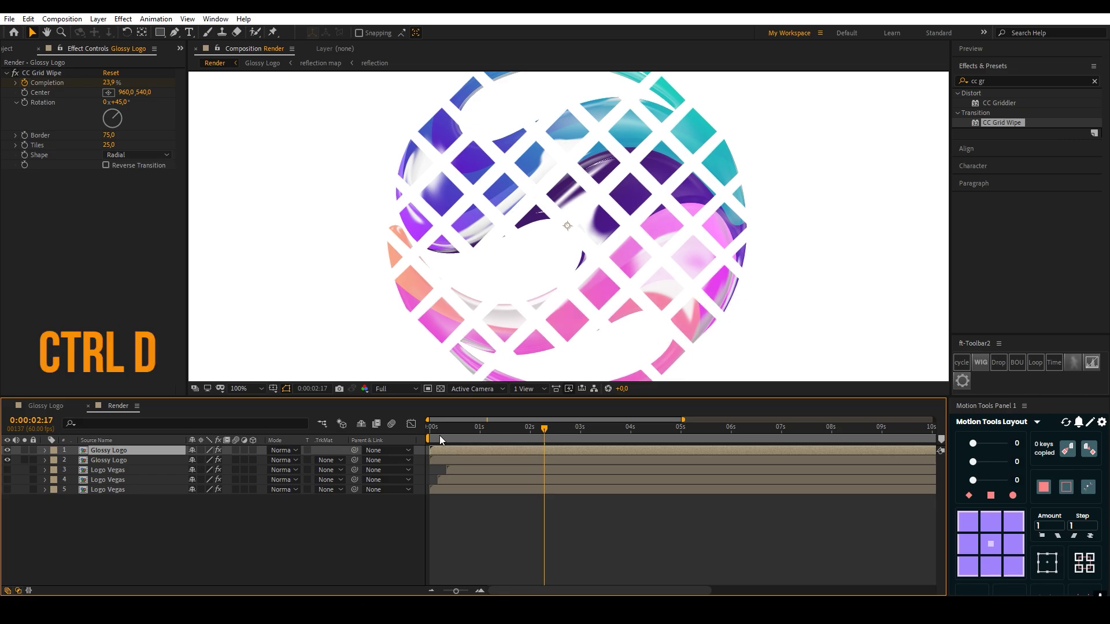
pyautogui.press('Home')
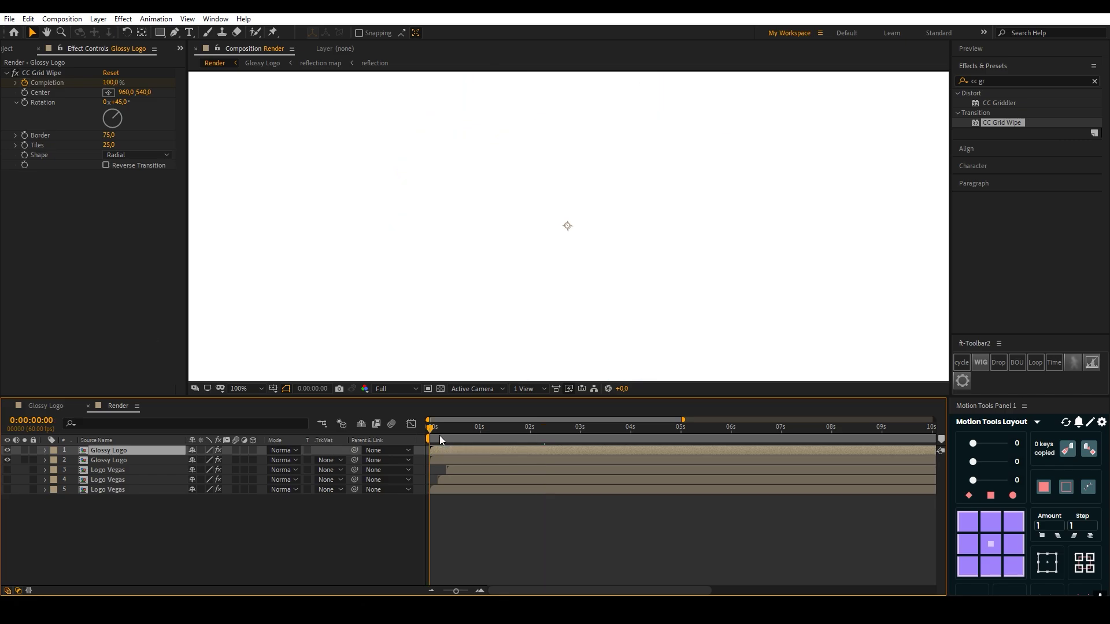
pyautogui.moveTo(439, 435); pyautogui.dragTo(476, 451)
pyautogui.moveTo(542, 437)
pyautogui.mouseDown()
pyautogui.moveTo(599, 435)
pyautogui.moveTo(557, 434)
pyautogui.mouseUp()
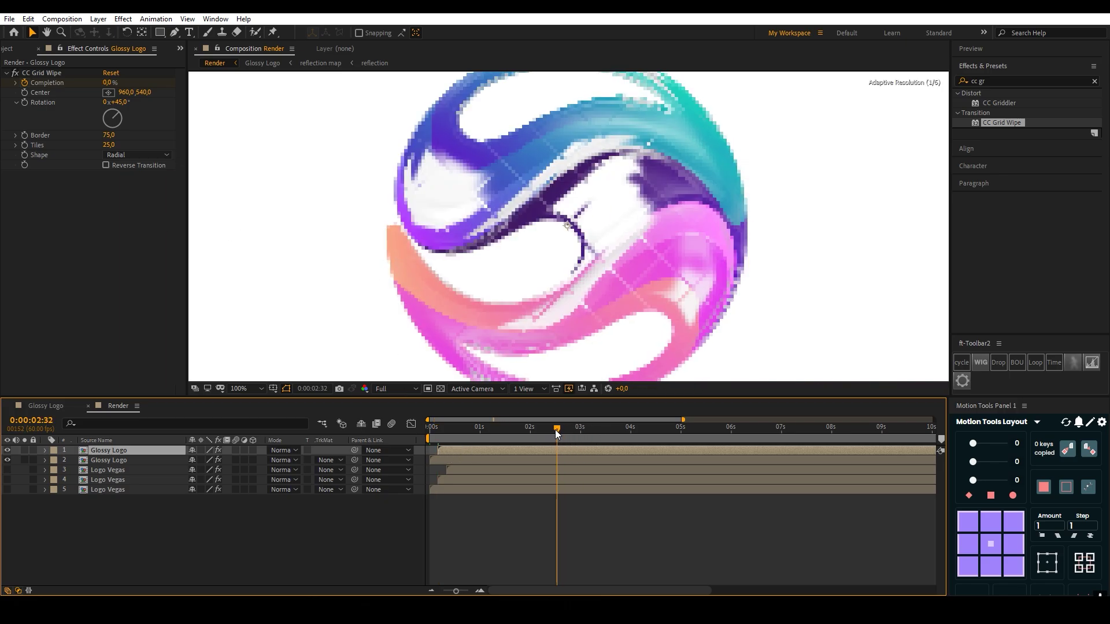
# Move the upper Glossy Logo copy's CC Grid Wipe center to 960, 596 and preview the wipe.
pyautogui.click(50, 74)
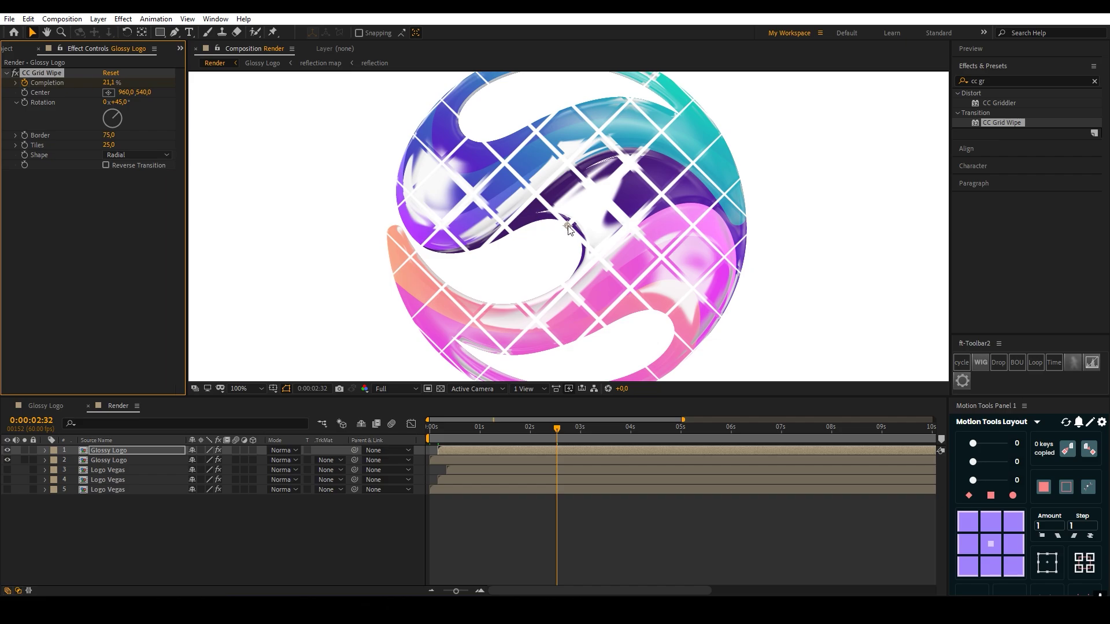
pyautogui.moveTo(568, 226); pyautogui.dragTo(567, 256)
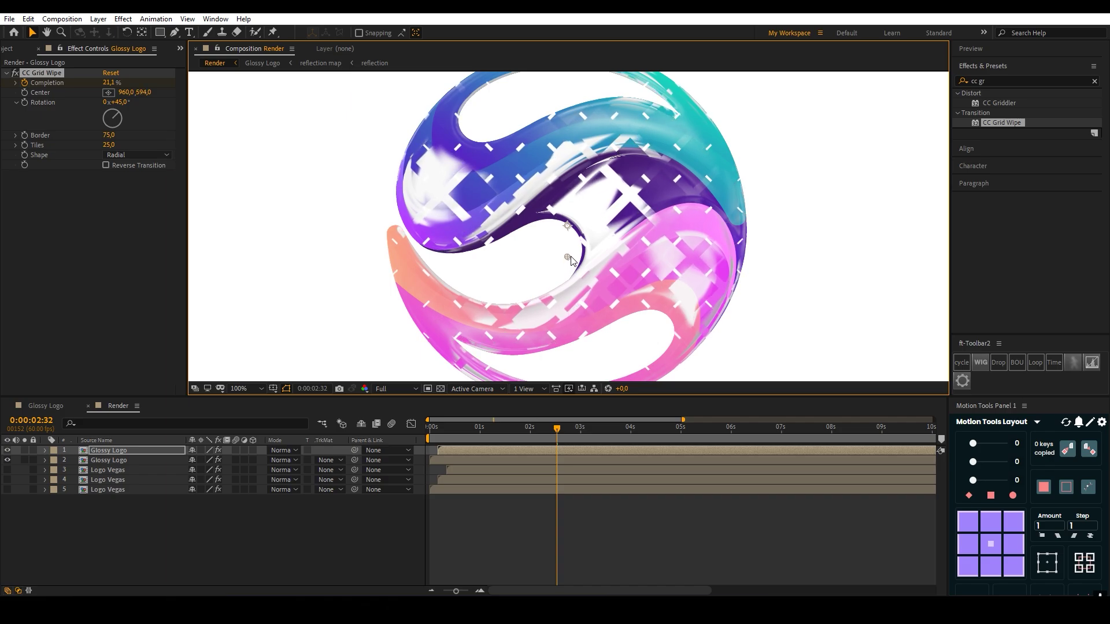
pyautogui.moveTo(571, 256); pyautogui.dragTo(572, 261)
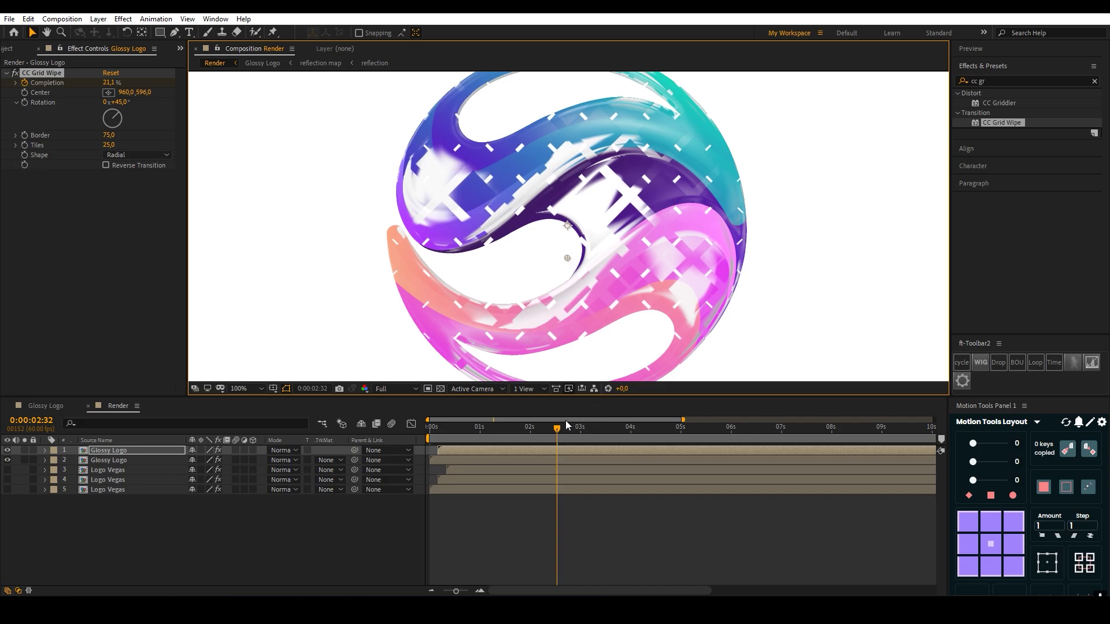
pyautogui.moveTo(567, 426); pyautogui.dragTo(466, 432)
pyautogui.press('space')
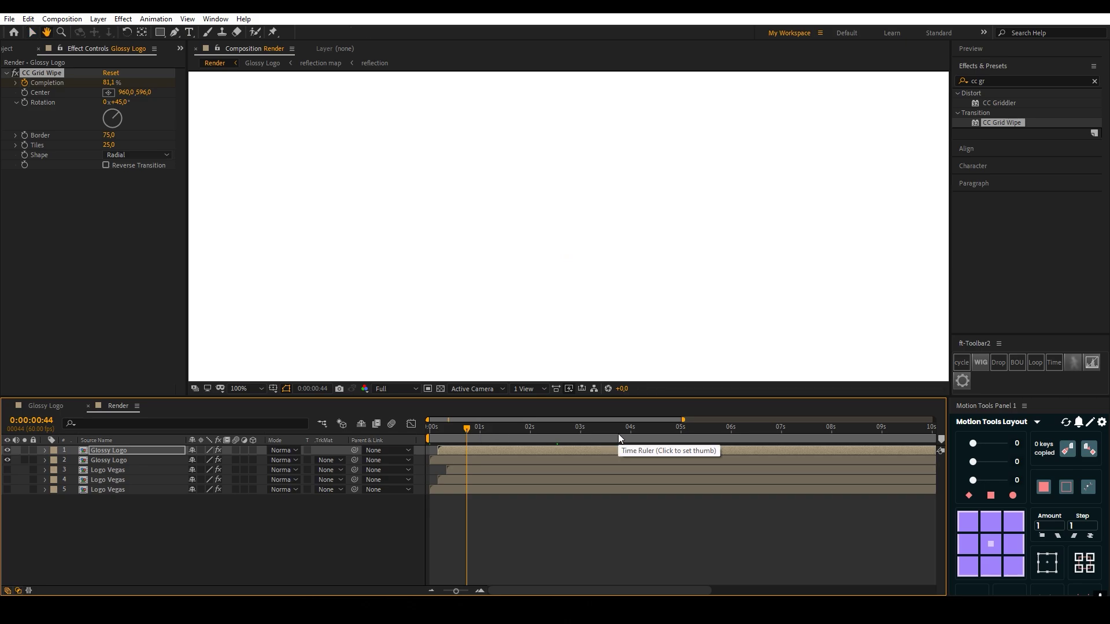
# Scrub through the overlapping Glossy Logo wipes and make the three Logo Vegas layers visible again.
pyautogui.click(471, 431)
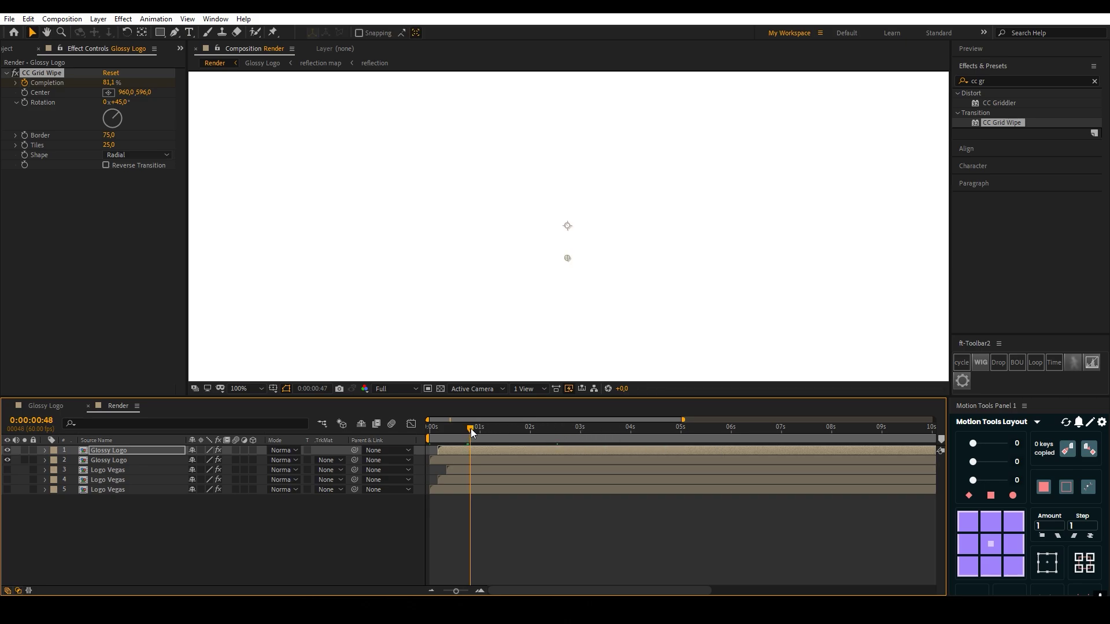
pyautogui.moveTo(471, 431); pyautogui.dragTo(549, 434)
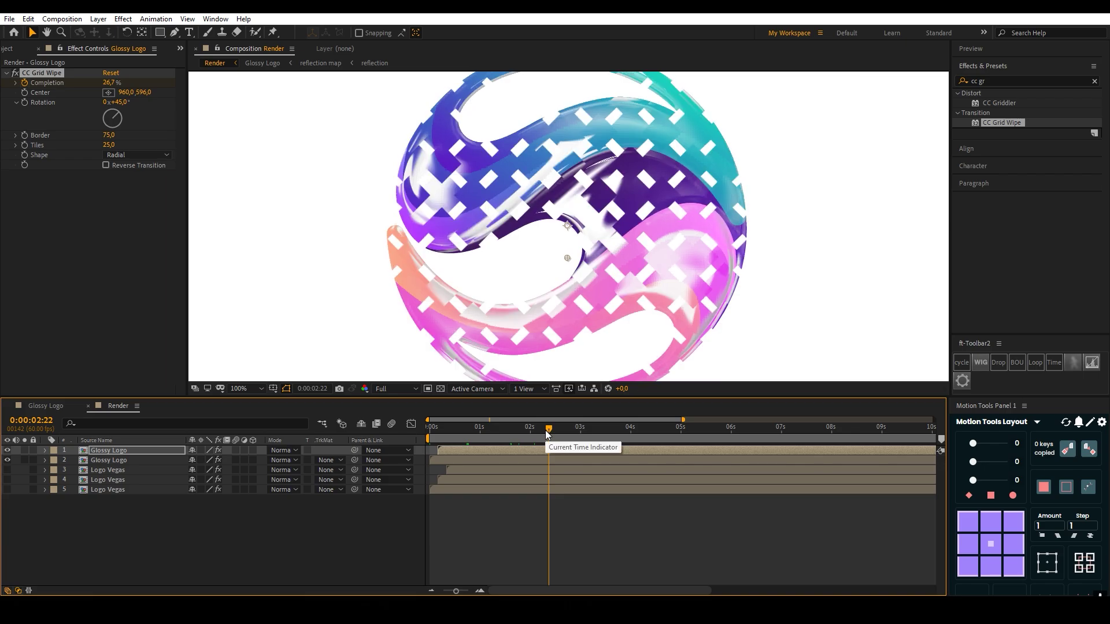
pyautogui.scroll(-2, 694, 335)
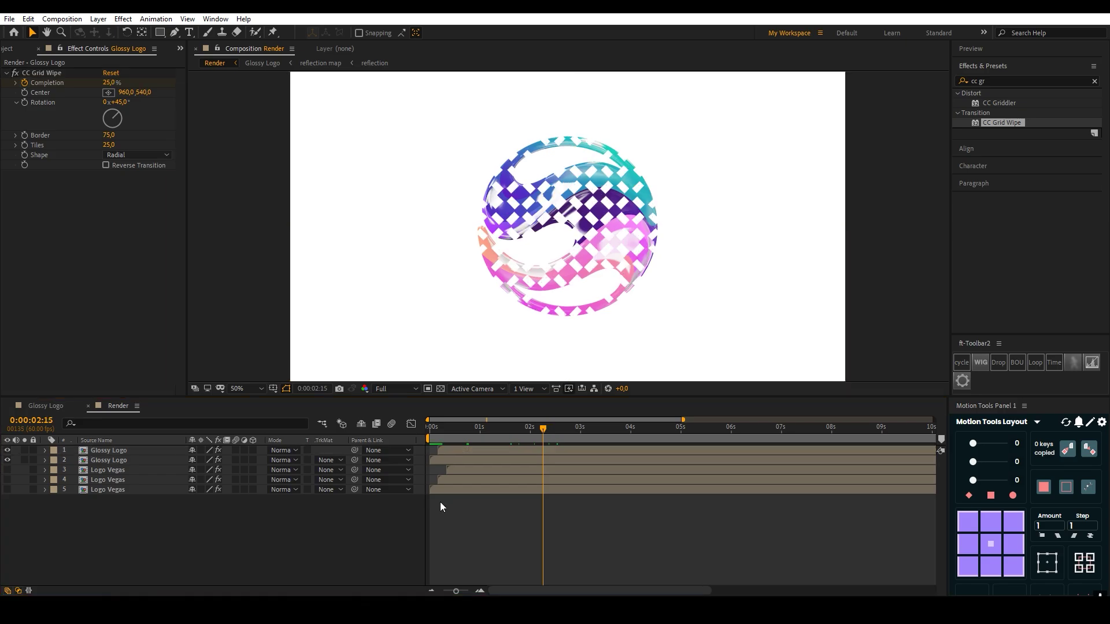
pyautogui.moveTo(7, 470); pyautogui.dragTo(7, 490)
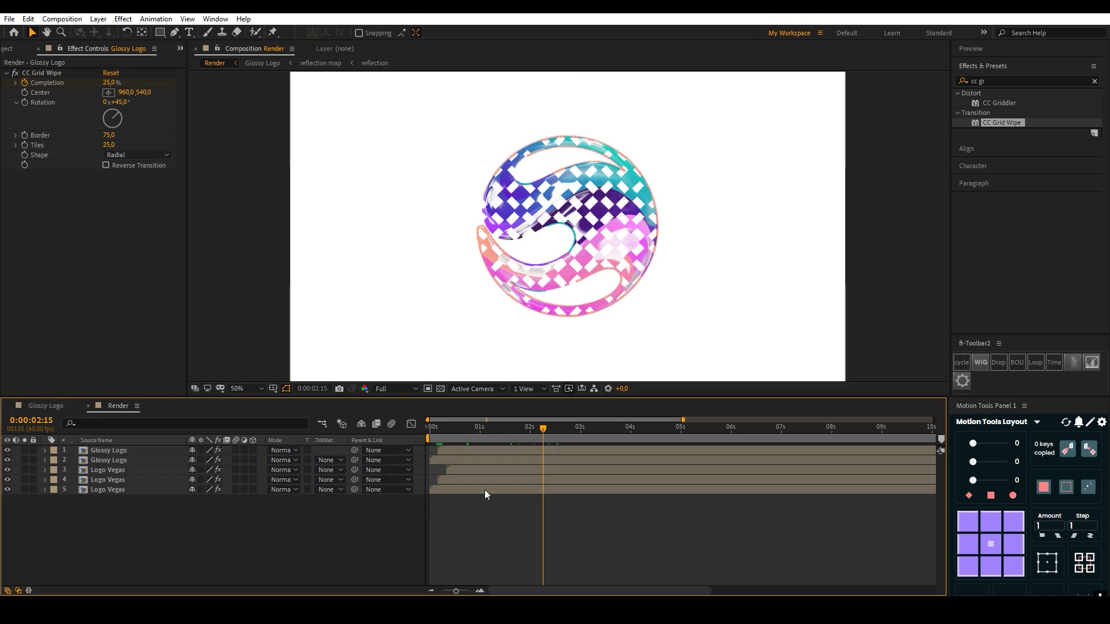
# Shift both Glossy Logo layers together so the lower one starts at 0:00:01:30, keeping their offset.
pyautogui.click(508, 429)
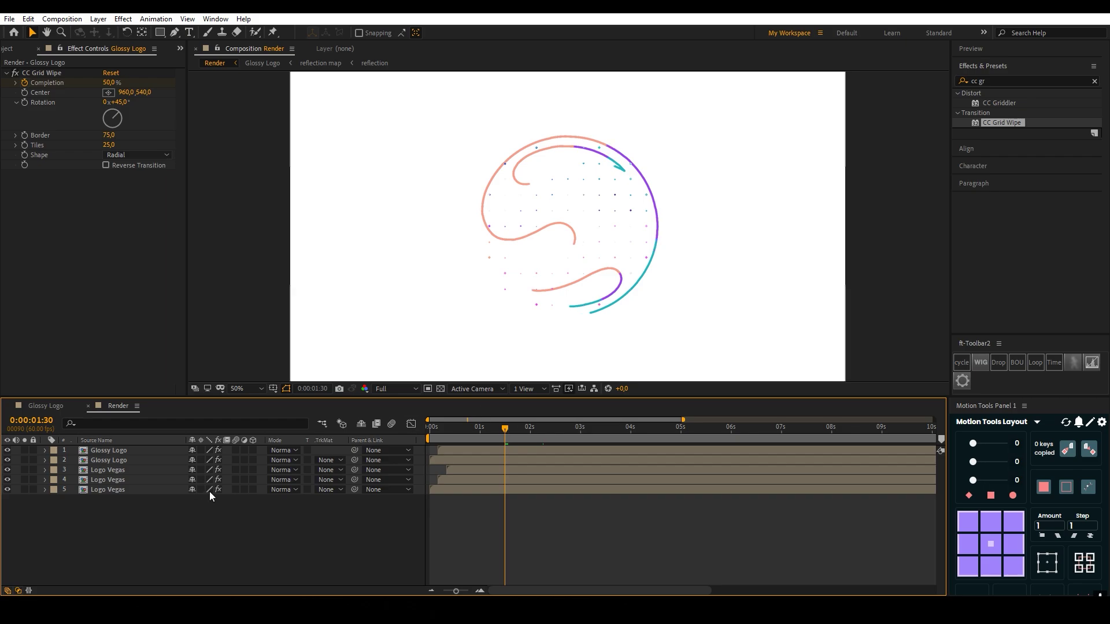
pyautogui.click(466, 456)
pyautogui.keyDown('shift'); pyautogui.click(469, 451); pyautogui.keyUp('shift')
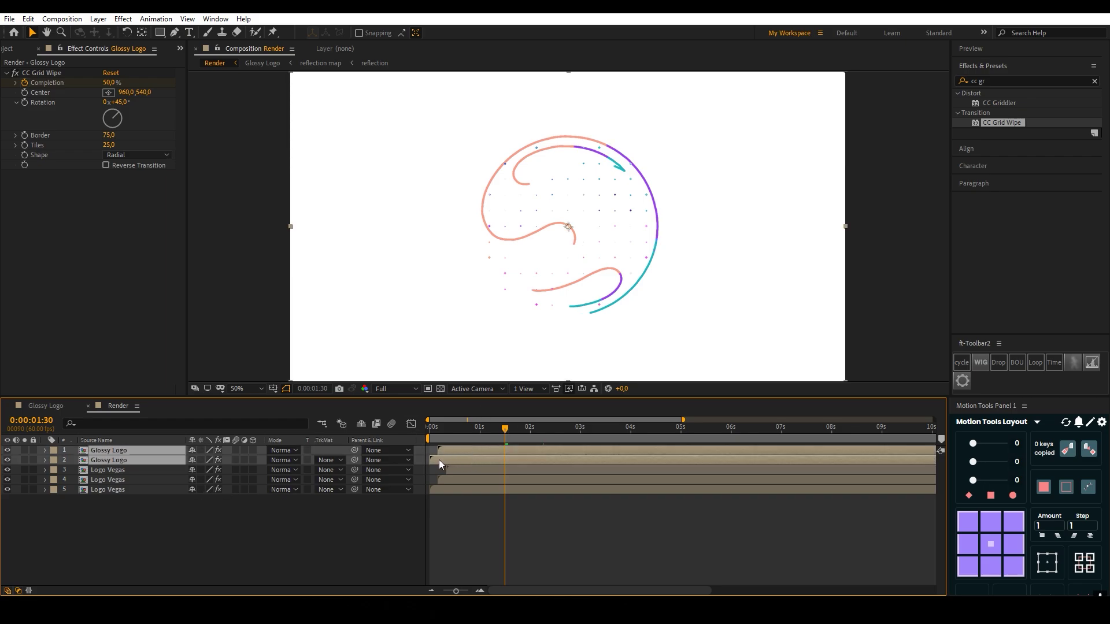
pyautogui.moveTo(439, 460); pyautogui.dragTo(625, 439)
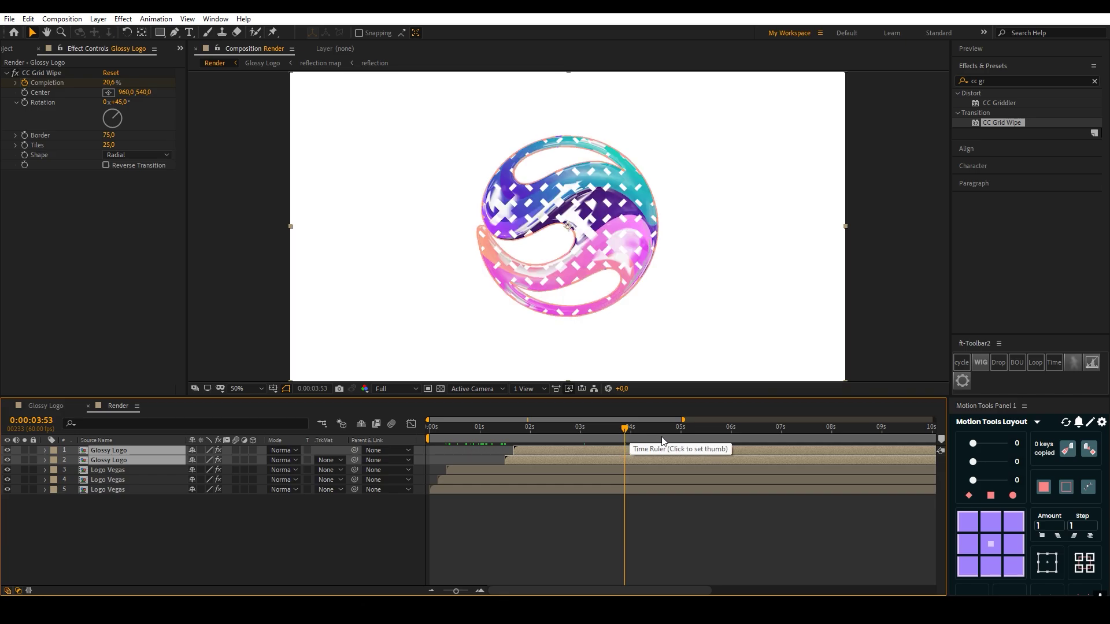
# Check the wipe around four seconds and keyframe the three Logo Vegas layers' opacity at 100% on 0:00:04:00.
pyautogui.moveTo(638, 429)
pyautogui.mouseDown()
pyautogui.moveTo(785, 431)
pyautogui.moveTo(606, 431)
pyautogui.moveTo(630, 431)
pyautogui.mouseUp()
pyautogui.press('-')
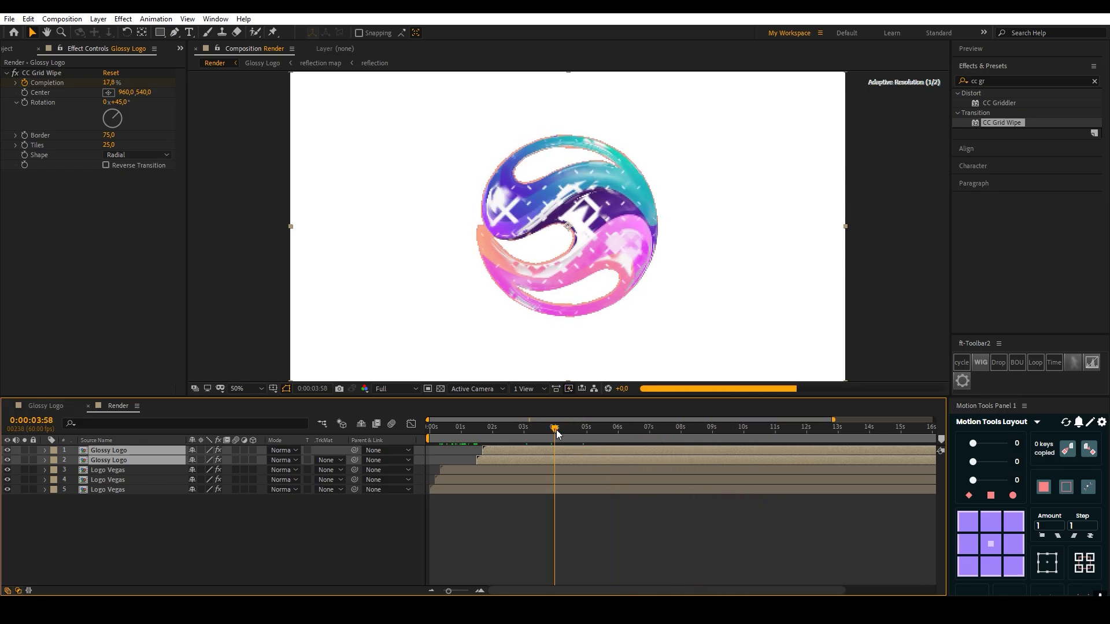
pyautogui.moveTo(556, 431); pyautogui.dragTo(558, 433)
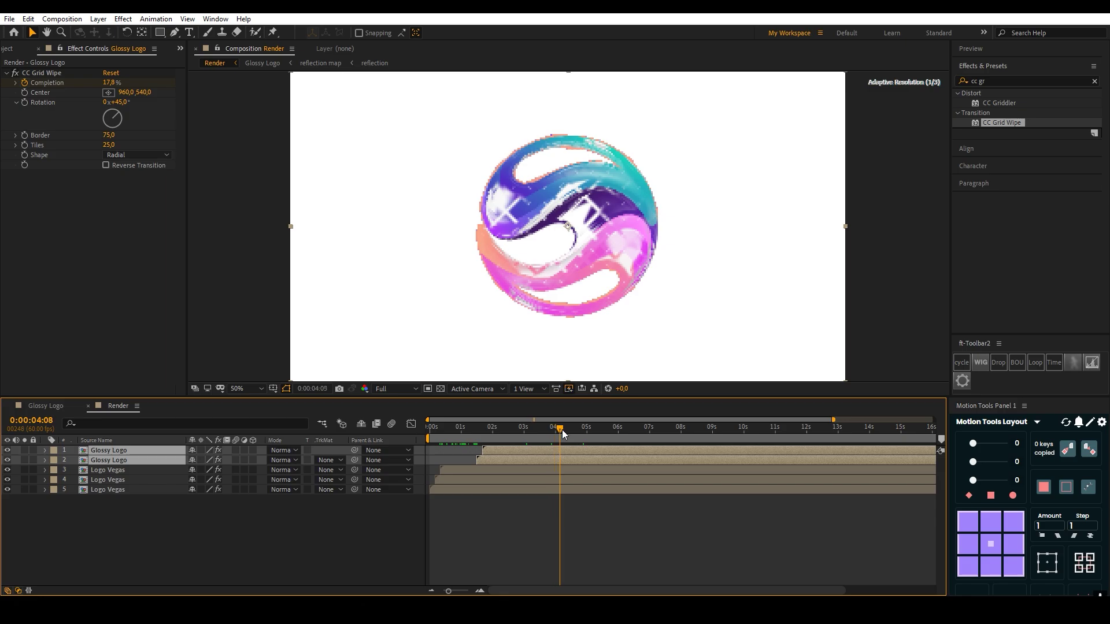
pyautogui.press('pageup')
pyautogui.press('pageup')
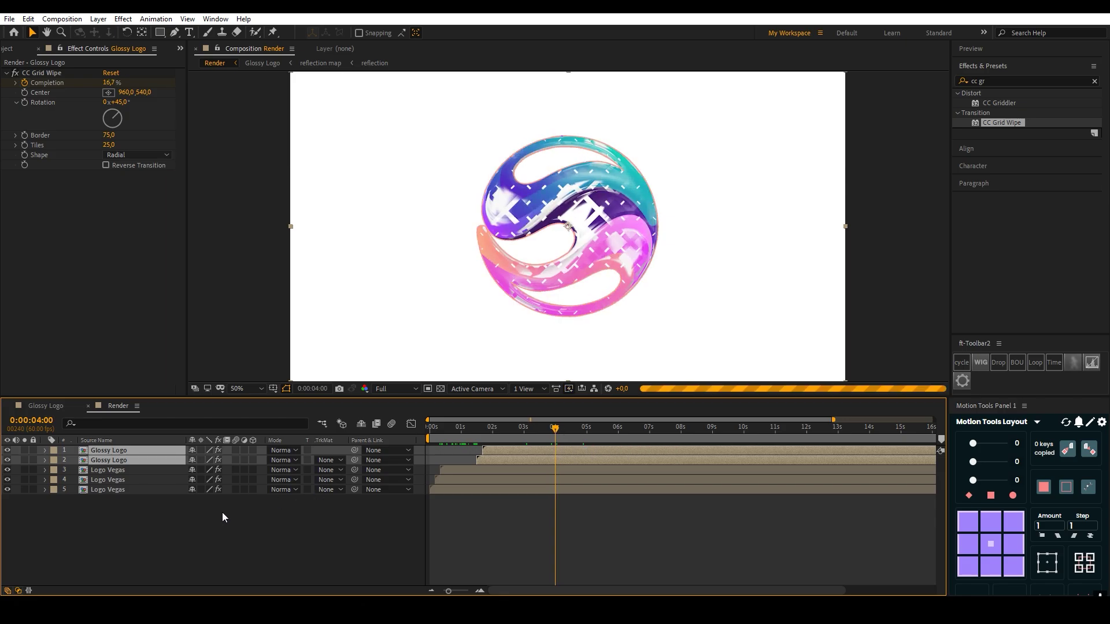
pyautogui.click(131, 471)
pyautogui.keyDown('shift'); pyautogui.click(127, 489); pyautogui.keyUp('shift')
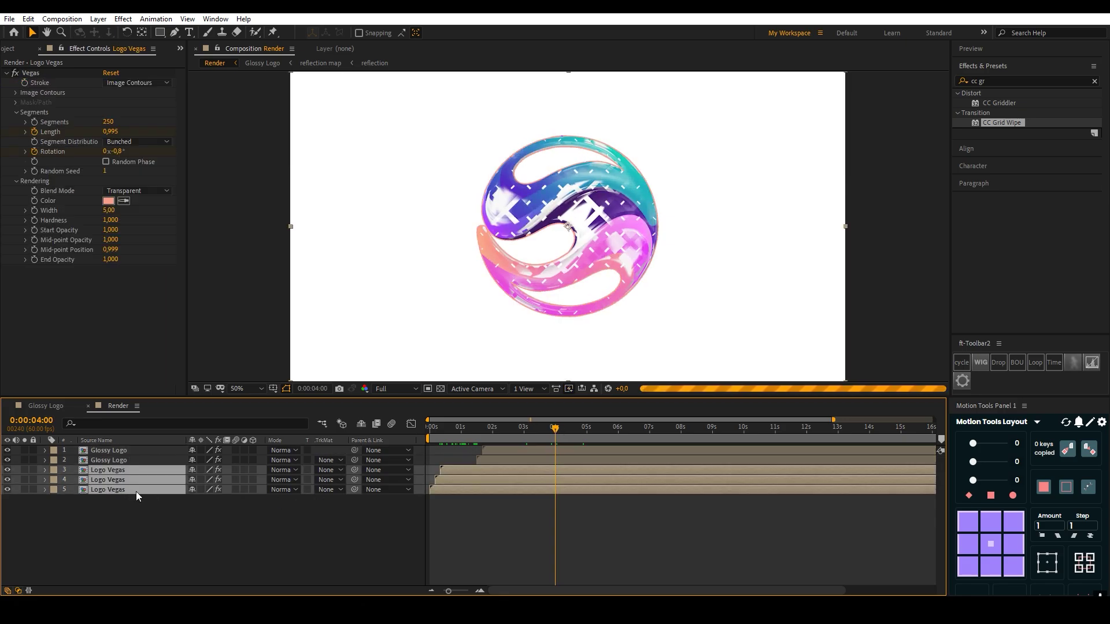
pyautogui.press('t')
pyautogui.click(72, 480)
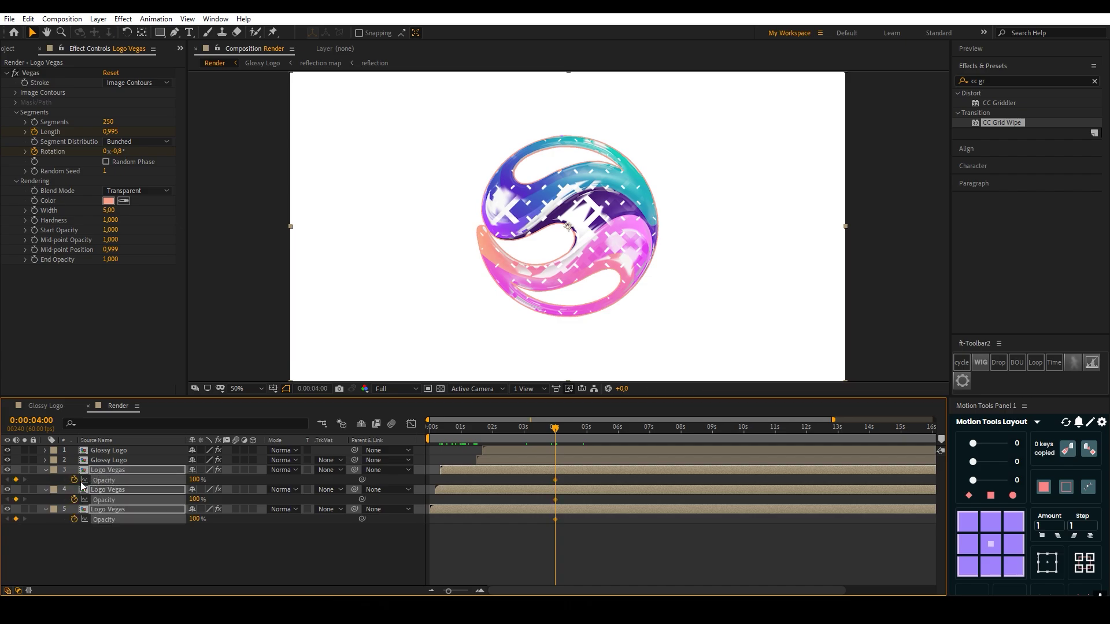
# Set the three Logo Vegas layers' opacity to 0% at 0:00:05:00 and scrub through the fade-out.
pyautogui.moveTo(589, 433); pyautogui.dragTo(587, 432)
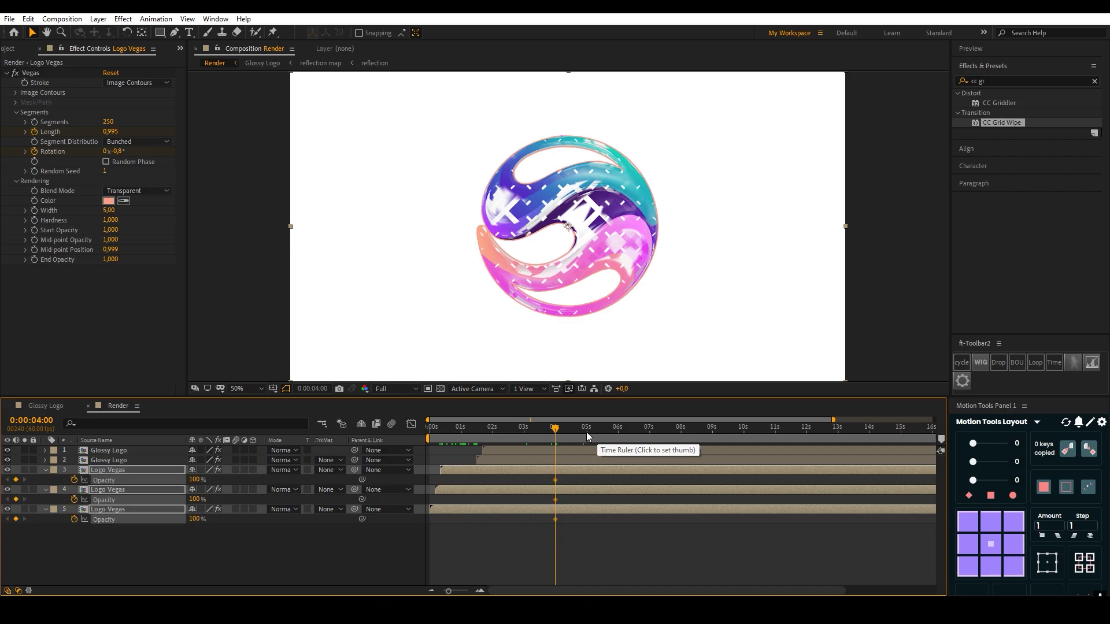
pyautogui.press('pagedown')
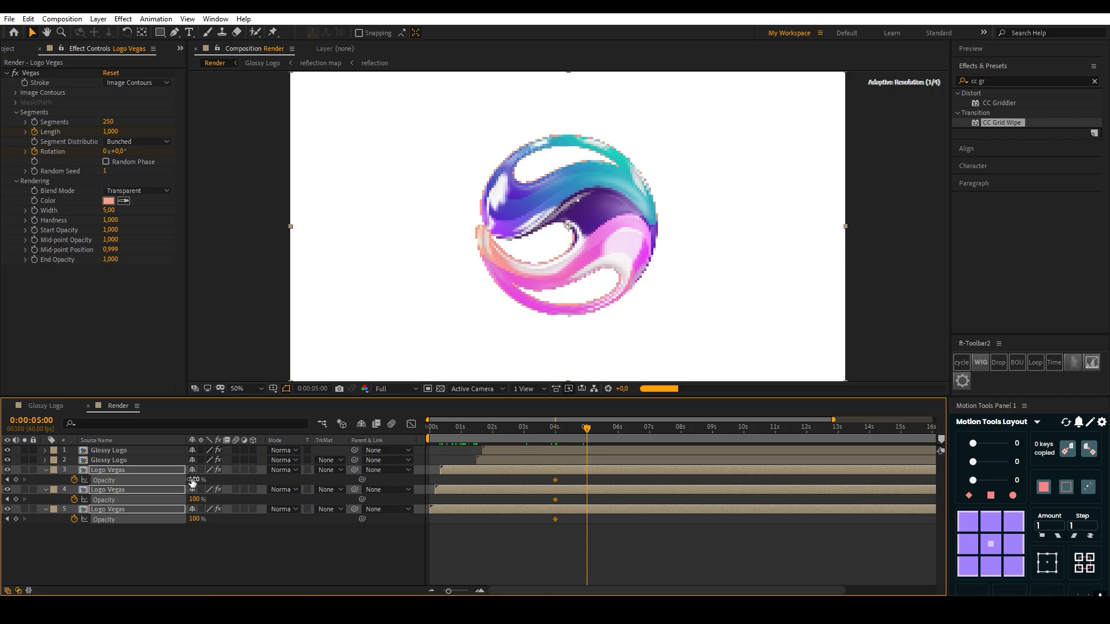
pyautogui.moveTo(195, 480); pyautogui.dragTo(158, 482)
pyautogui.click(304, 548)
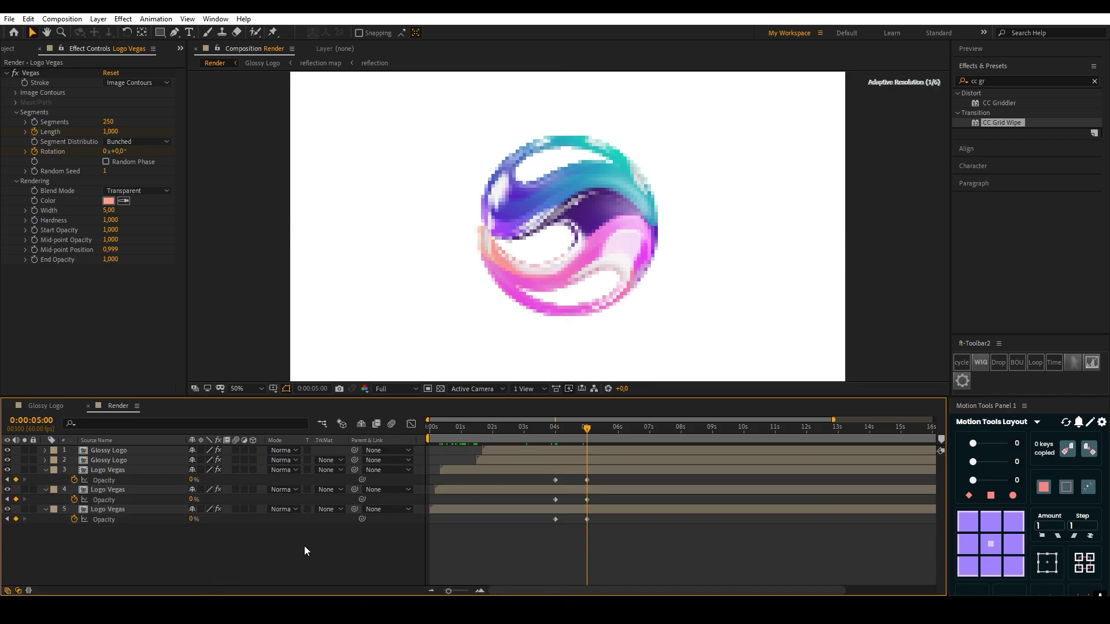
pyautogui.click(551, 433)
pyautogui.moveTo(551, 432); pyautogui.dragTo(571, 431)
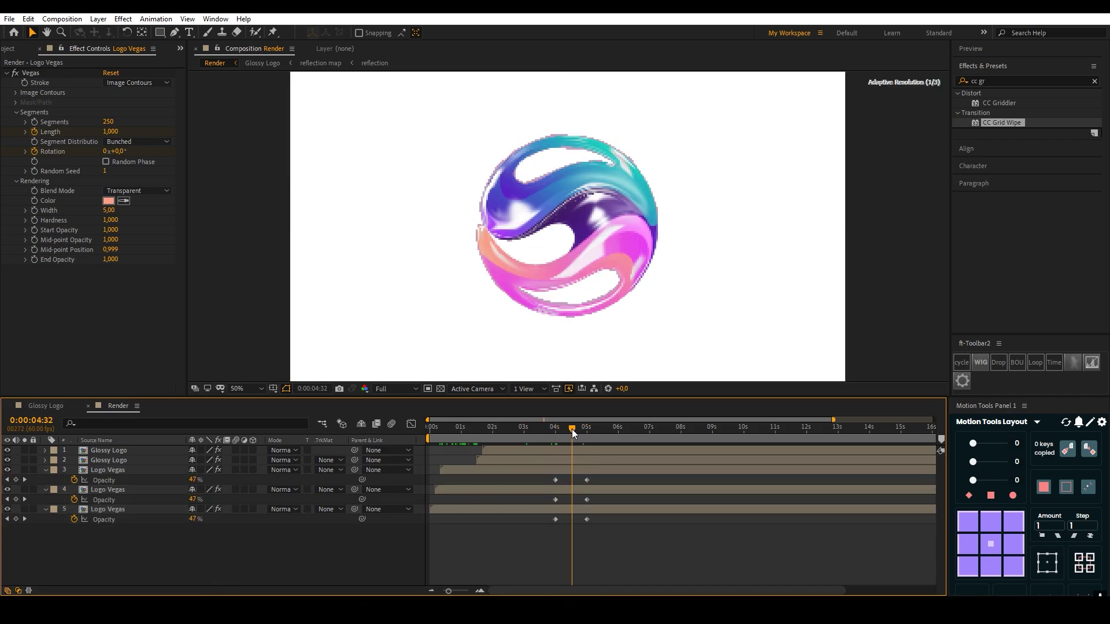
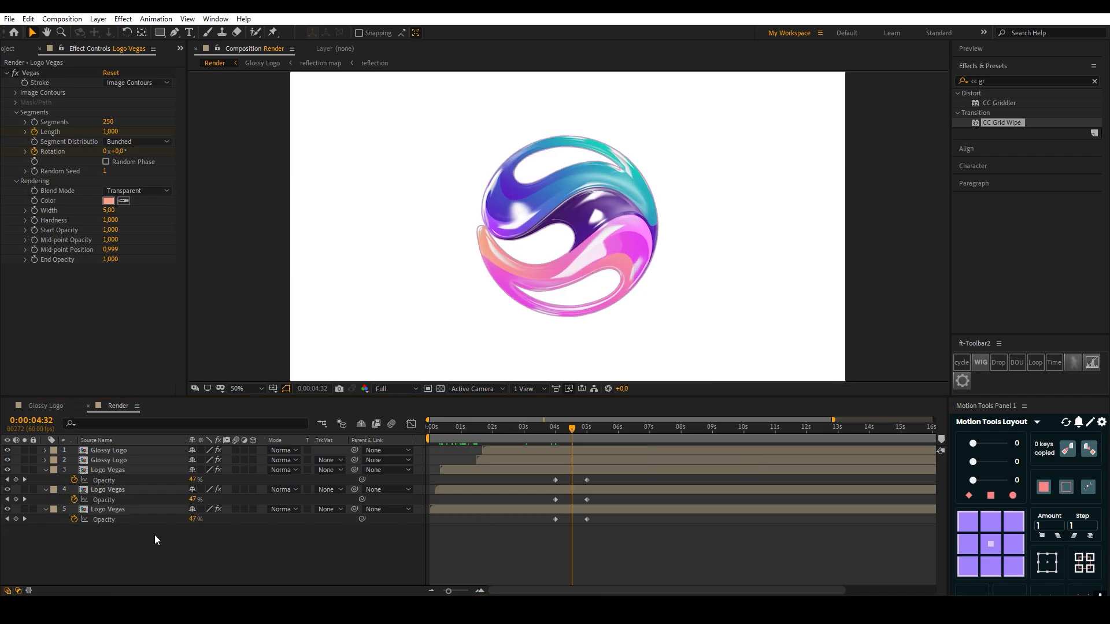
# Collapse the properties of the three Logo Vegas layers and close the Glossy Logo composition's timeline.
pyautogui.moveTo(155, 536); pyautogui.dragTo(110, 470)
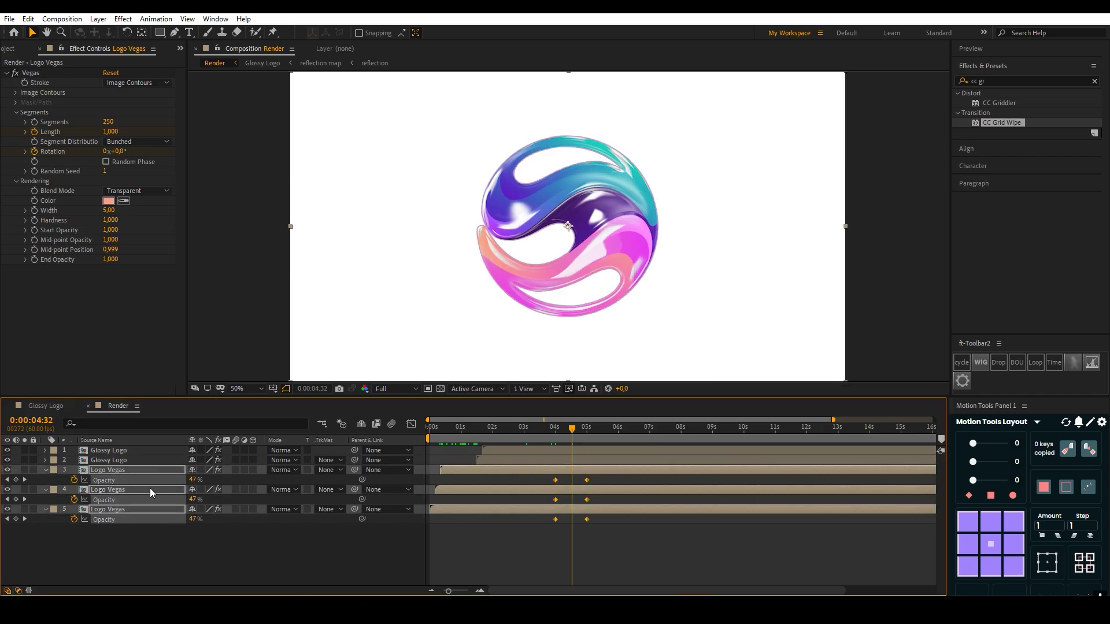
pyautogui.press('u')
pyautogui.press('u')
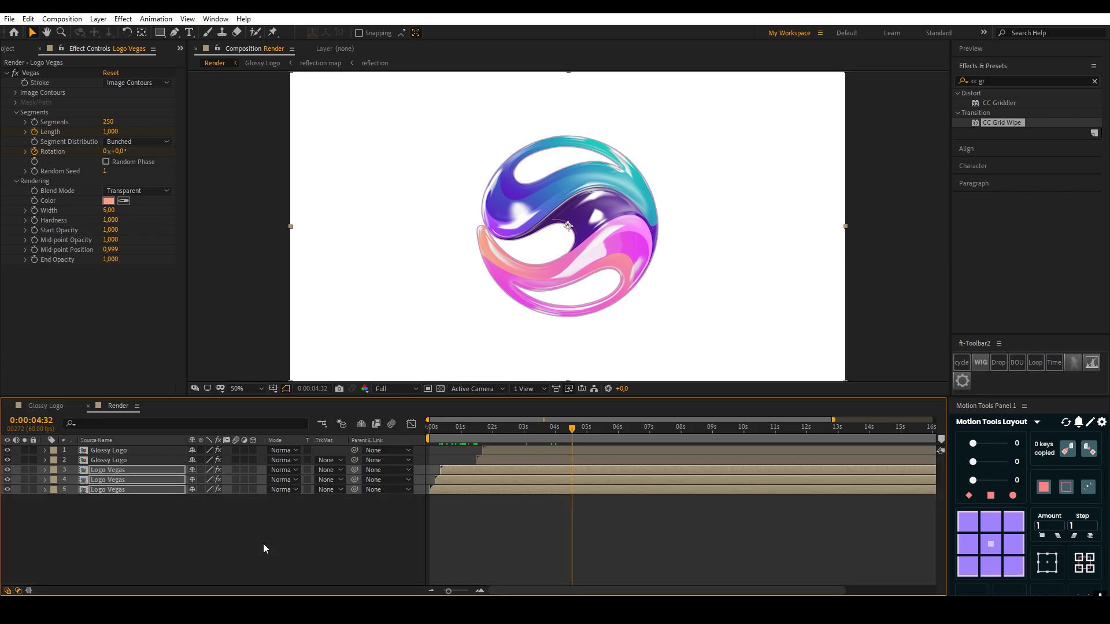
pyautogui.click(199, 521)
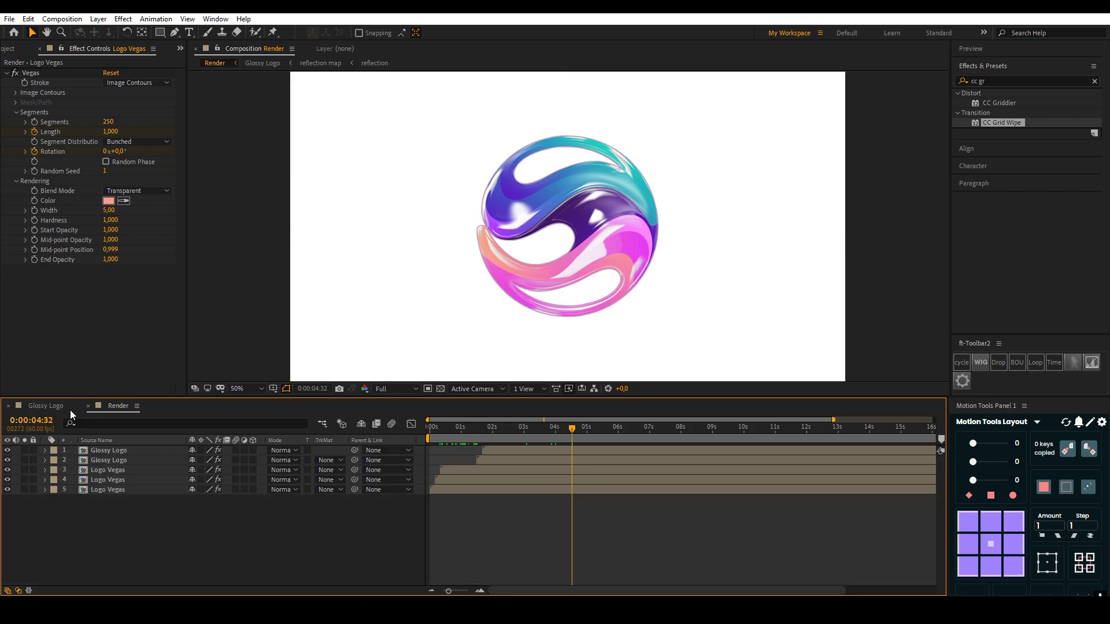
pyautogui.click(8, 407)
# Pre-compose all five Glossy Logo and Logo Vegas layers into a composition named Logo Animation.
pyautogui.moveTo(226, 537); pyautogui.dragTo(94, 452)
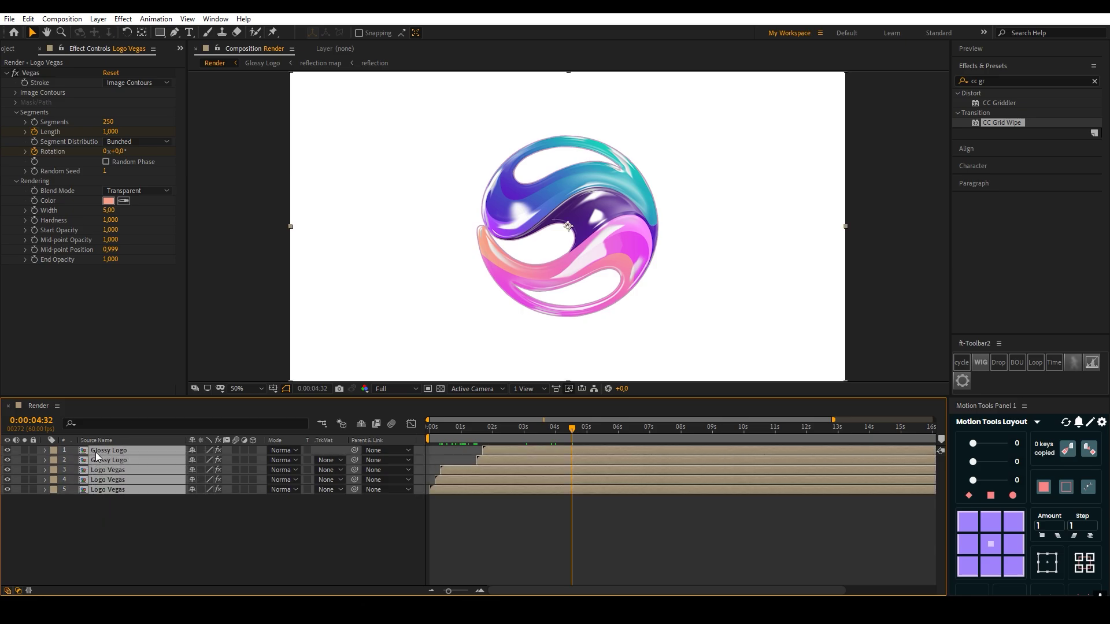
pyautogui.hotkey('ctrl', 'shift', 'c')
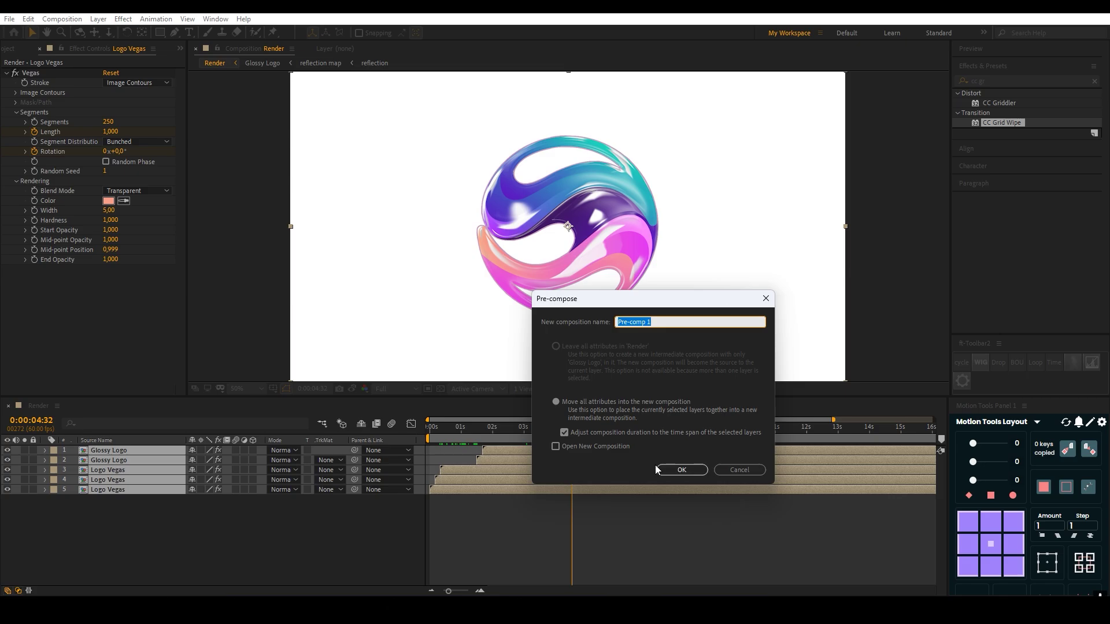
pyautogui.write('Logo Animation')
pyautogui.click(682, 469)
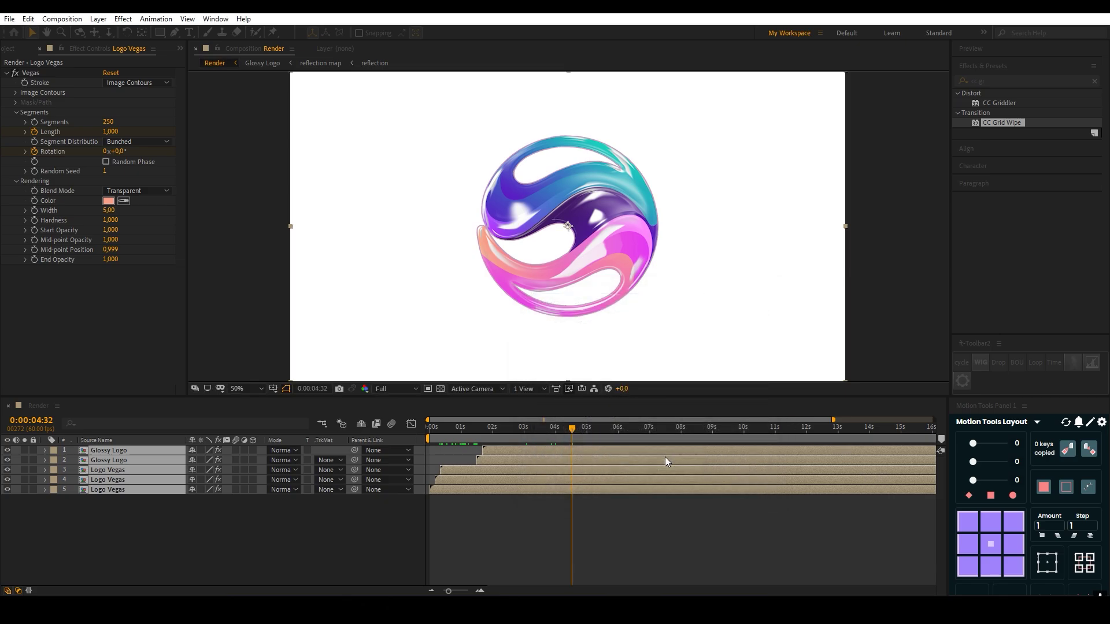
pyautogui.click(158, 486)
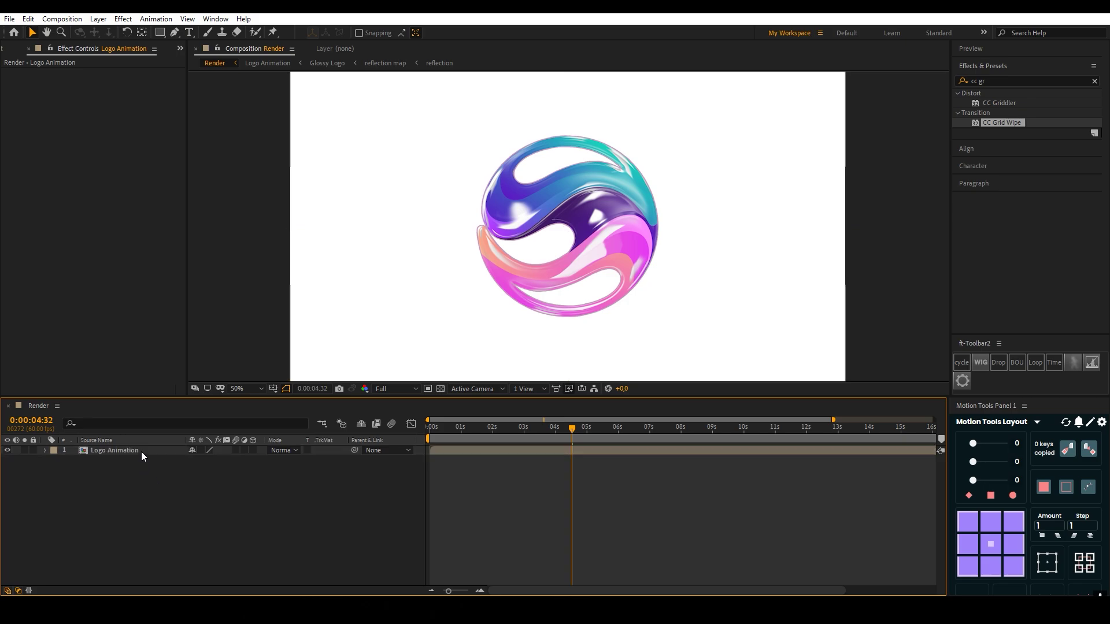
# Duplicate the Logo Animation layer and apply CC Radial Fast Blur to the lower copy.
pyautogui.click(142, 452)
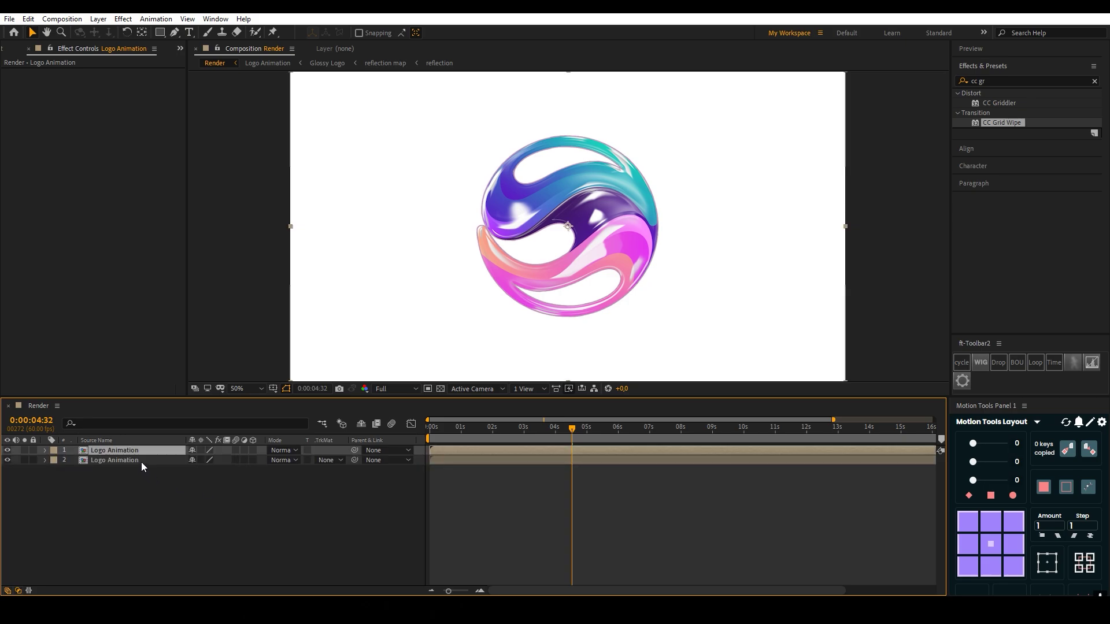
pyautogui.hotkey('ctrl', 'd')
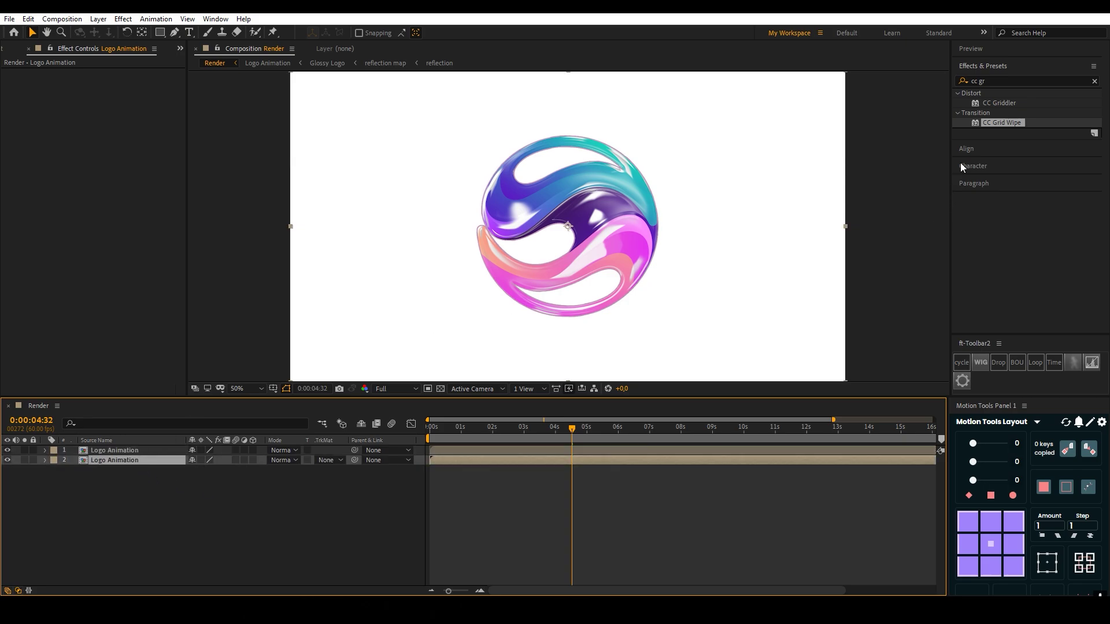
pyautogui.click(992, 81)
pyautogui.press('BackSpace')
pyautogui.press('BackSpace')
pyautogui.write('rad')
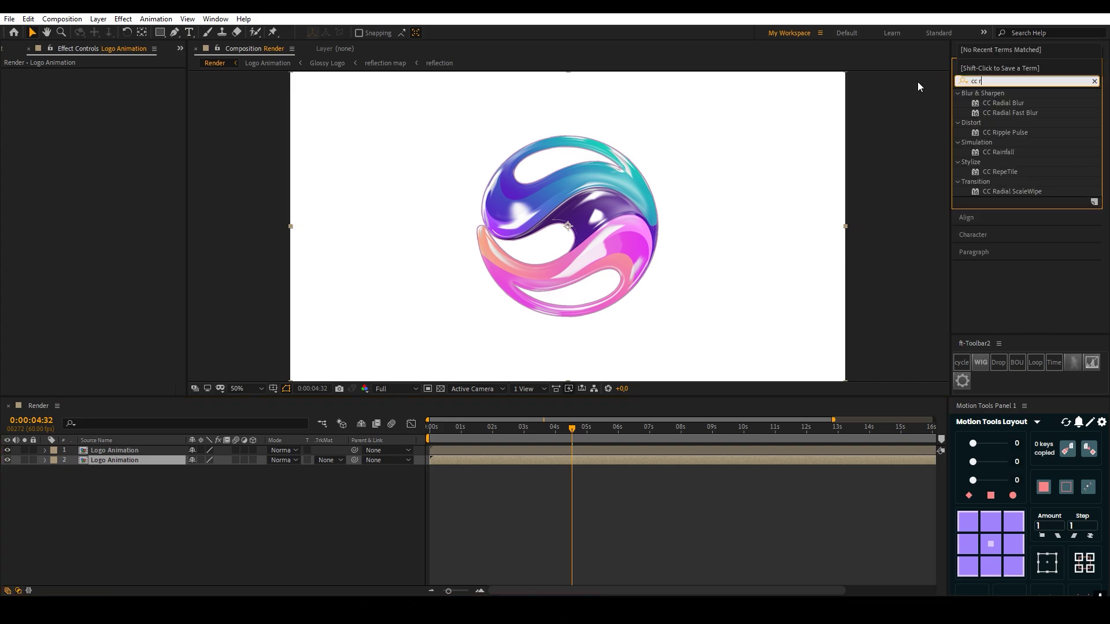
pyautogui.moveTo(1012, 113); pyautogui.dragTo(115, 370)
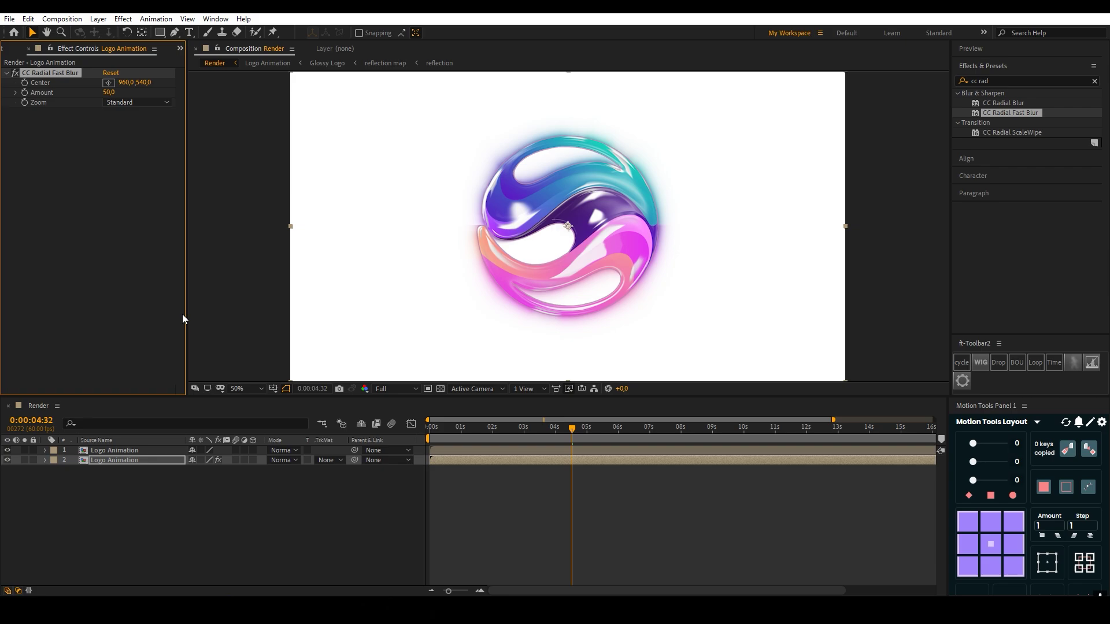
# Move the CC Radial Fast Blur center to 1596, 36, above and to the right of the logo, and duplicate the effect.
pyautogui.click(108, 82)
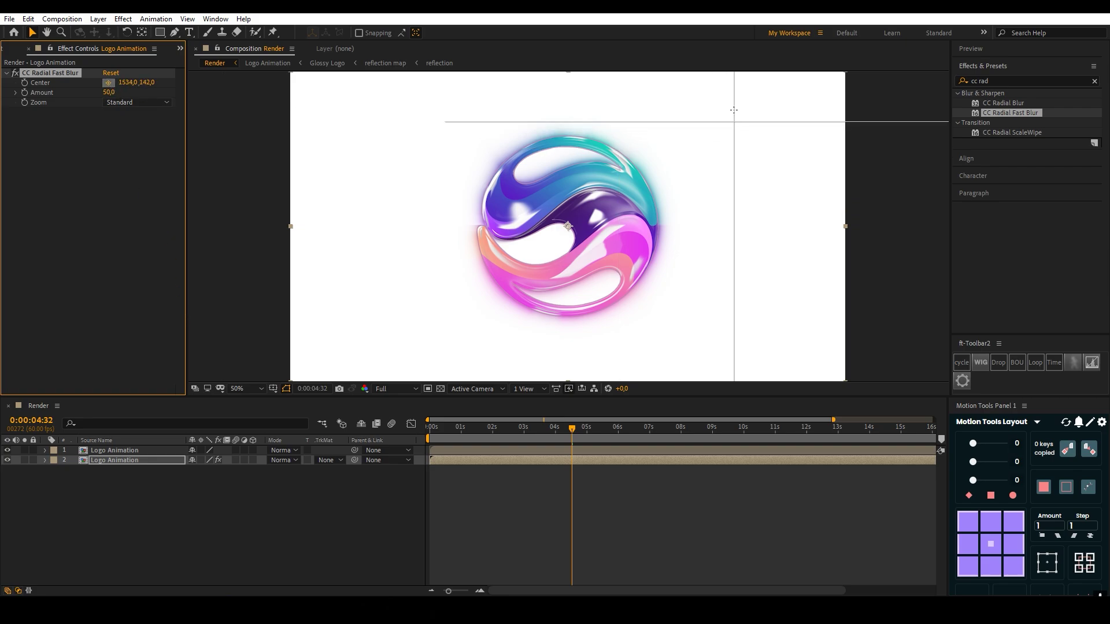
pyautogui.click(735, 88)
pyautogui.moveTo(735, 87); pyautogui.dragTo(753, 87)
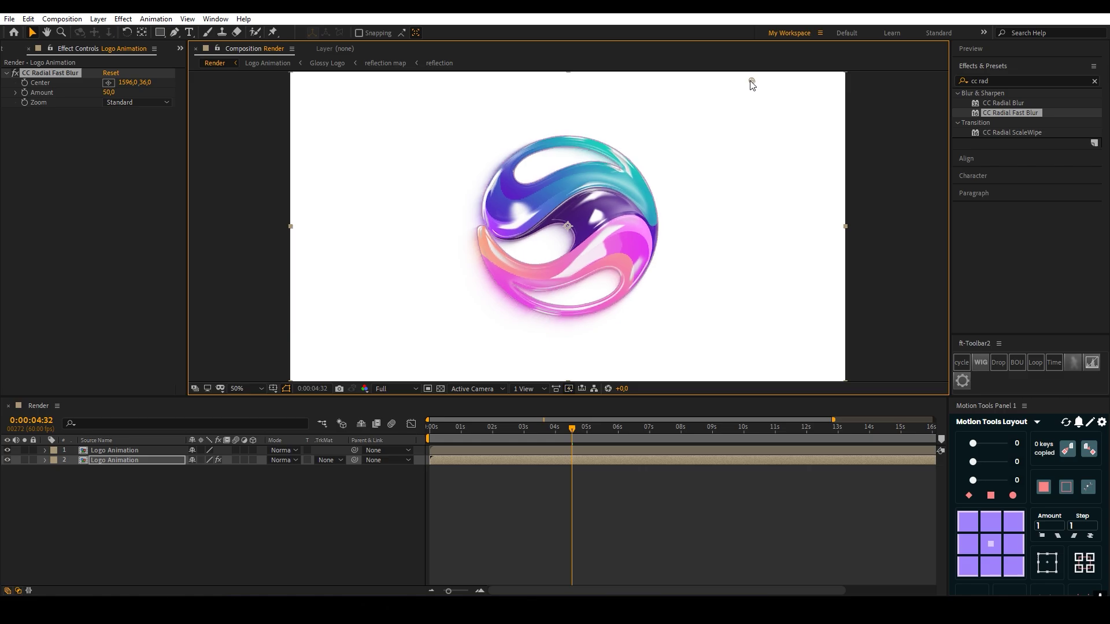
pyautogui.click(321, 506)
pyautogui.click(43, 71)
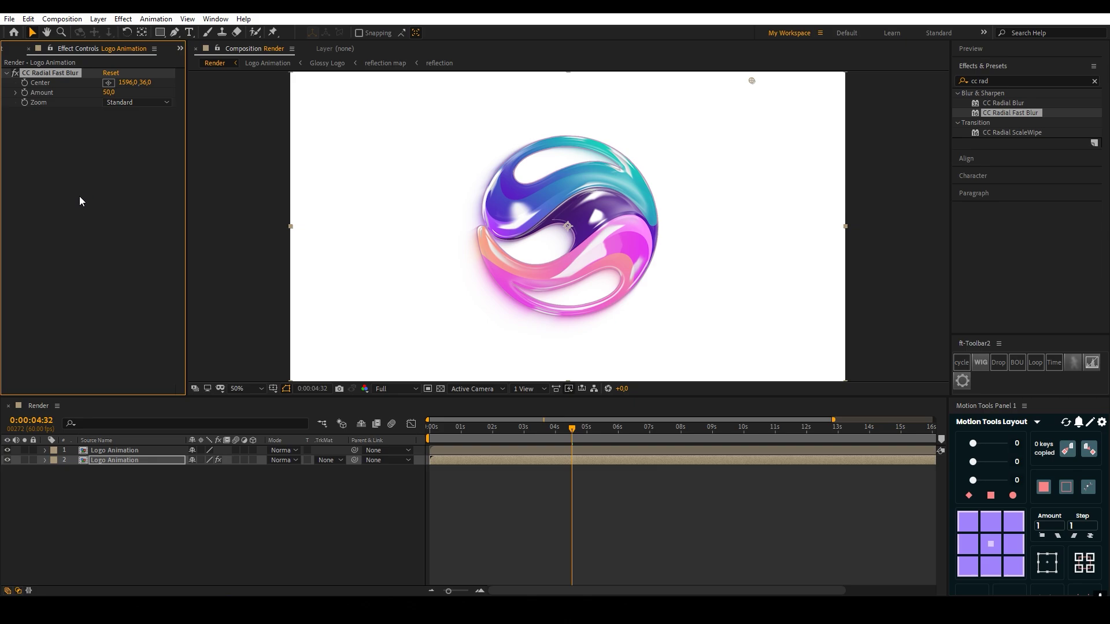
pyautogui.hotkey('ctrl', 'd')
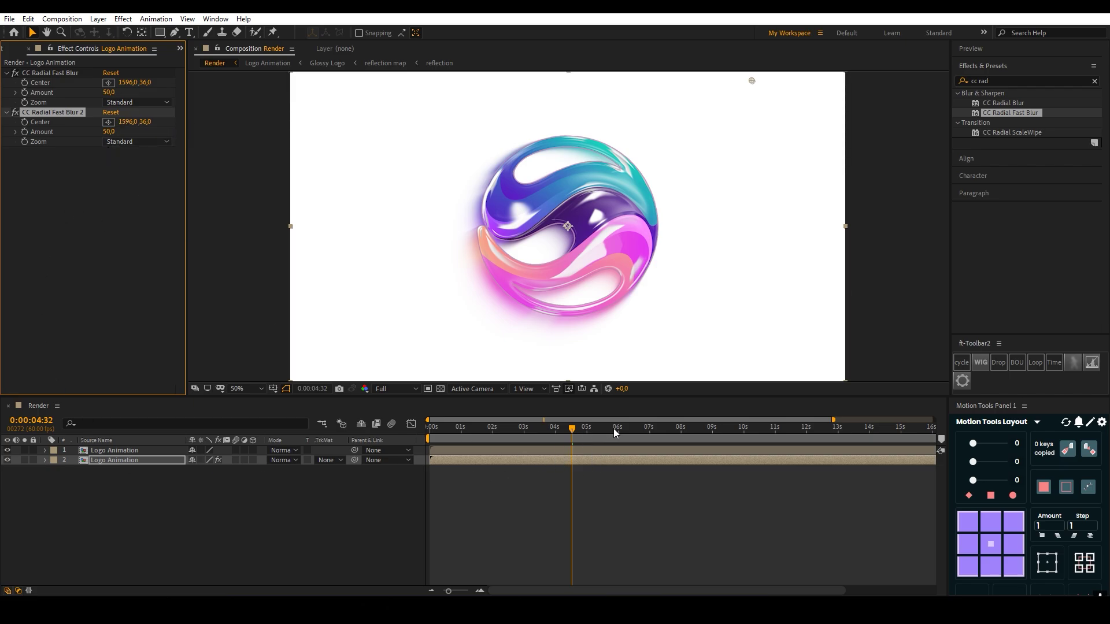
# Keyframe the Amount of CC Radial Fast Blur 2 from 50 at 0:00:07:00 to 0 at 0:00:07:30.
pyautogui.moveTo(614, 428); pyautogui.dragTo(649, 434)
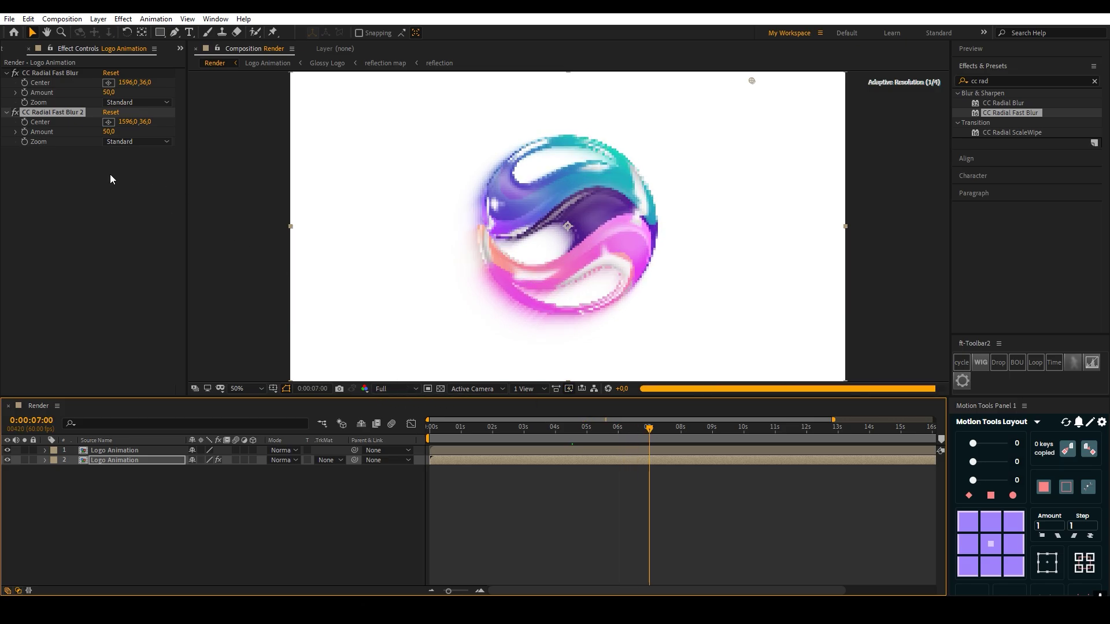
pyautogui.click(24, 137)
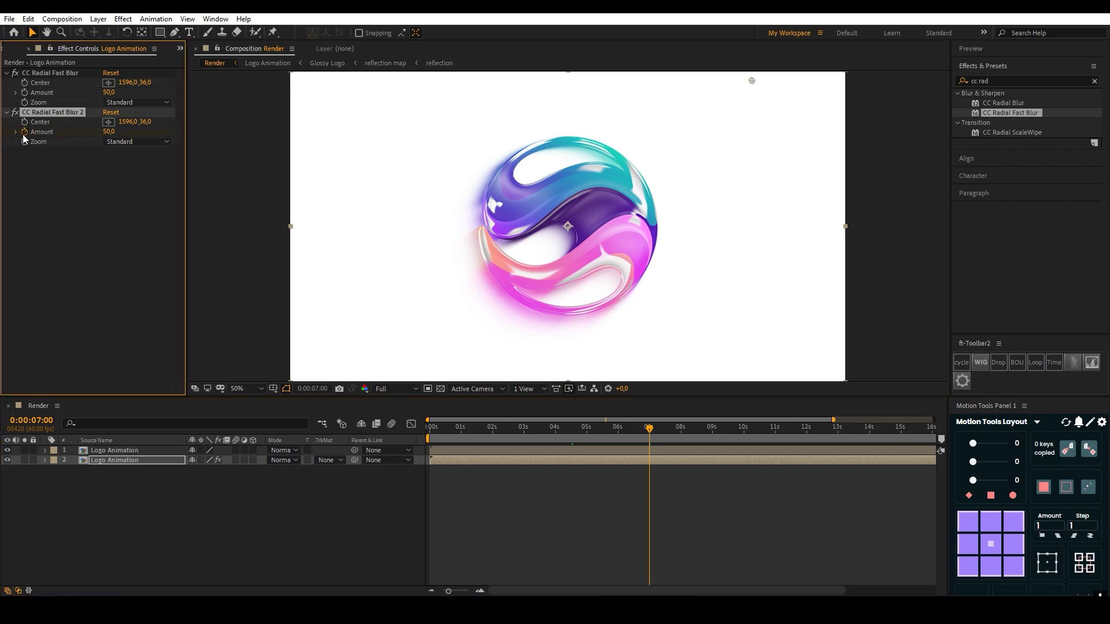
pyautogui.press('space')
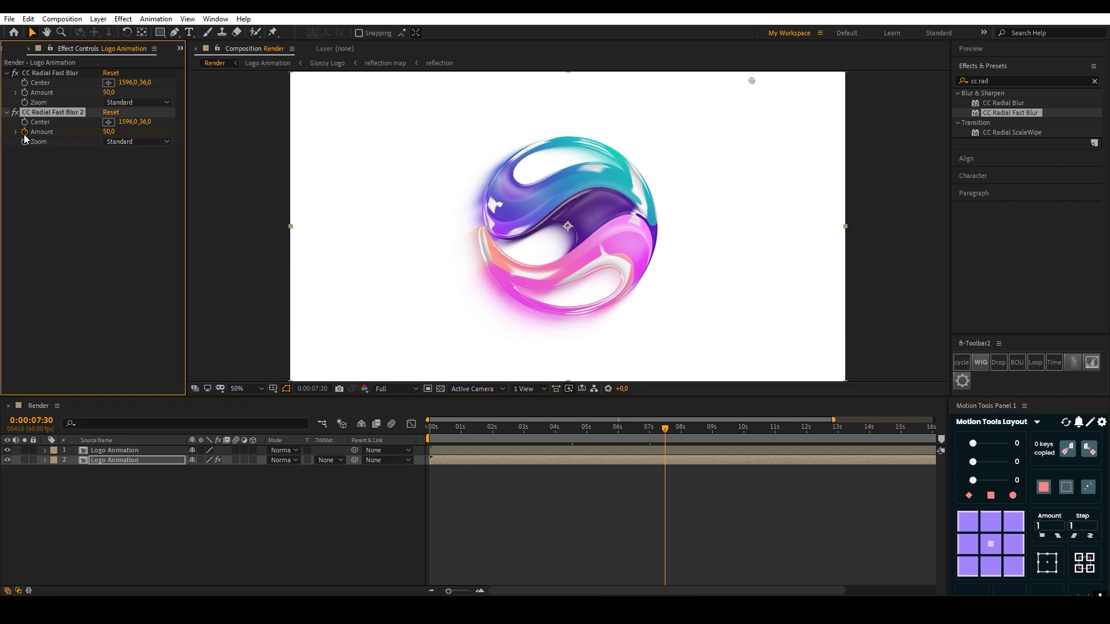
pyautogui.click(110, 132)
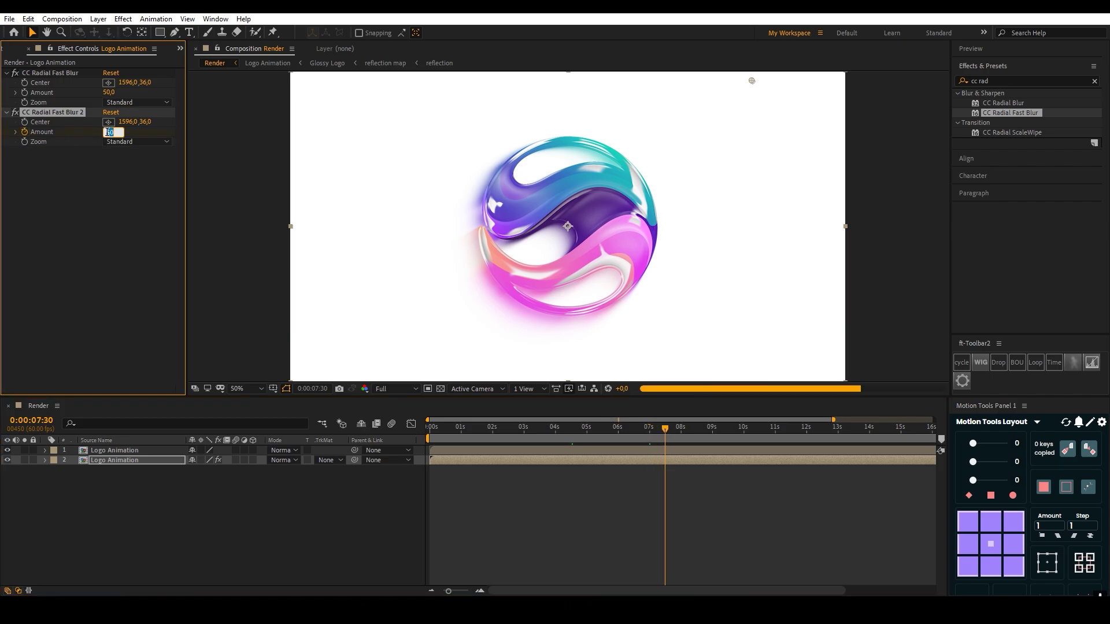
pyautogui.write('0')
pyautogui.click(107, 225)
# Add a two-node 50mm camera named Camera 1 and make both Logo Animation layers 3D.
pyautogui.rightClick(280, 488)
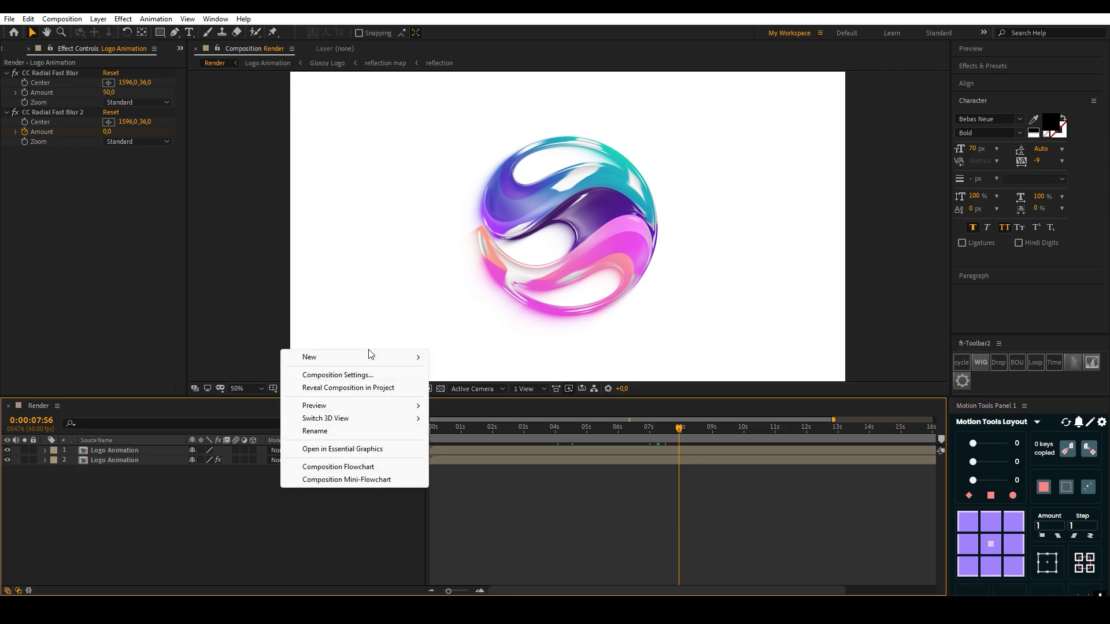
pyautogui.press('Escape')
pyautogui.click(279, 544)
pyautogui.rightClick(286, 500)
pyautogui.moveTo(435, 371)
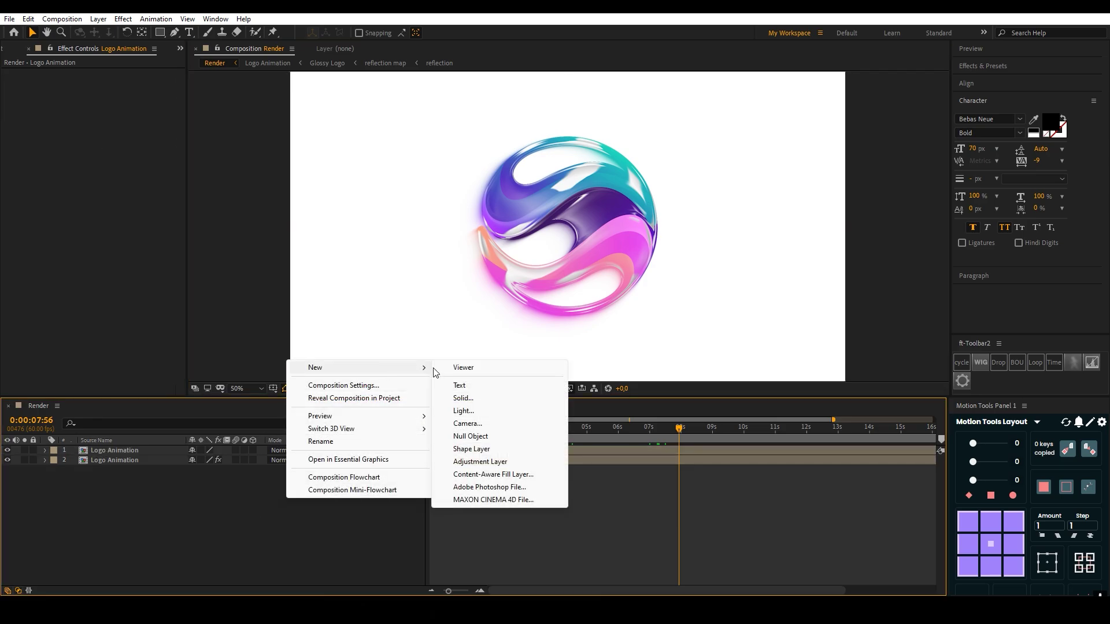
pyautogui.click(481, 425)
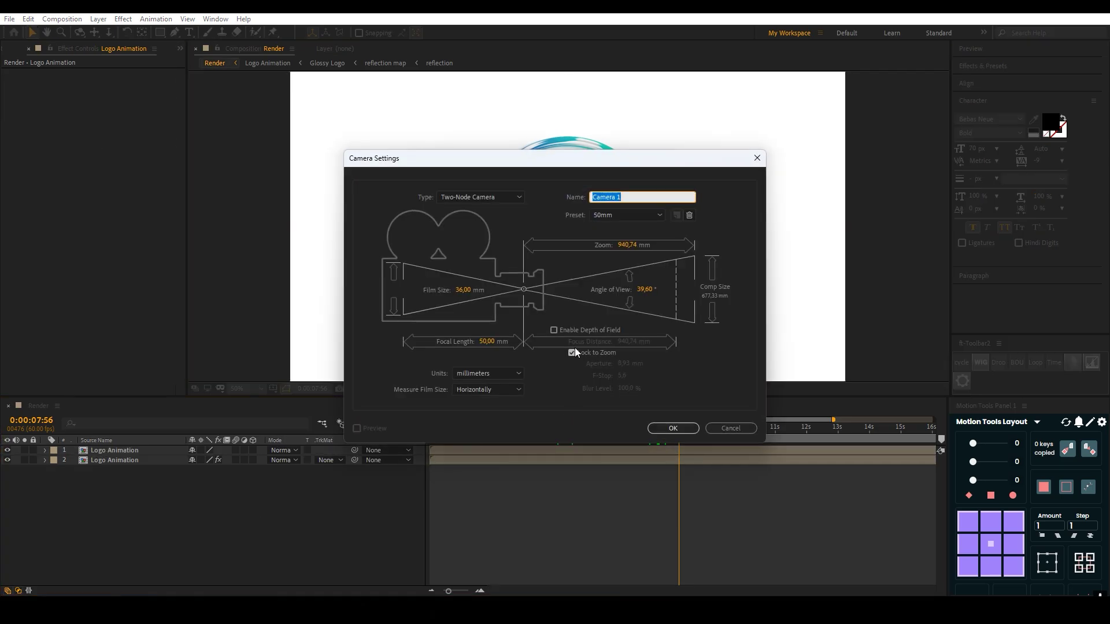
pyautogui.click(665, 427)
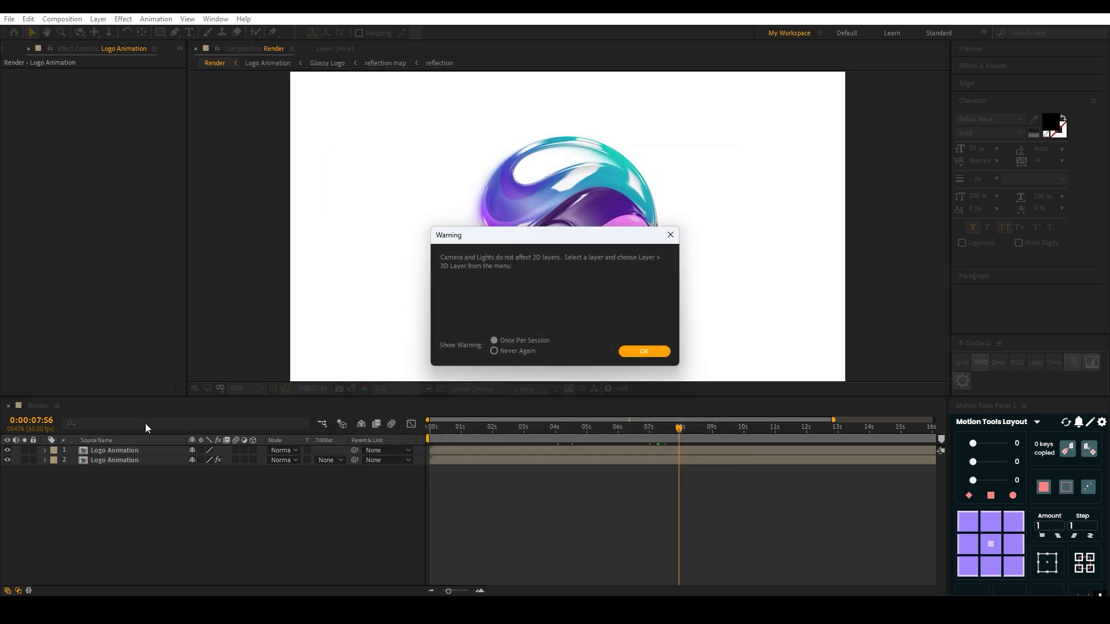
pyautogui.click(625, 350)
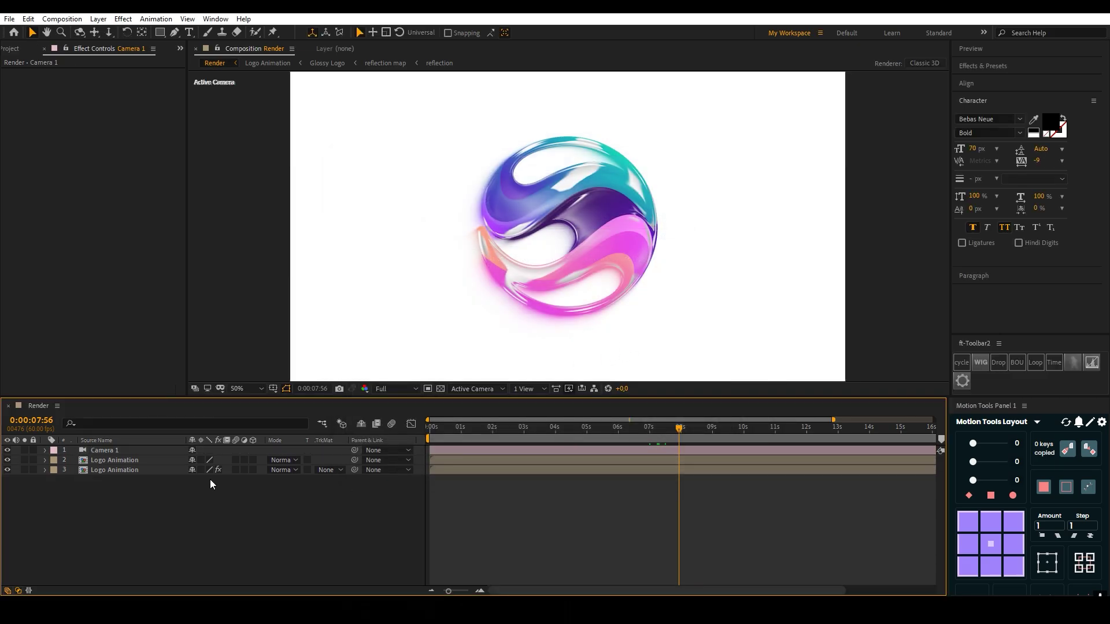
pyautogui.moveTo(253, 459); pyautogui.dragTo(254, 491)
# Set a Position keyframe on Camera 1 at 0:00:04:00.
pyautogui.click(100, 449)
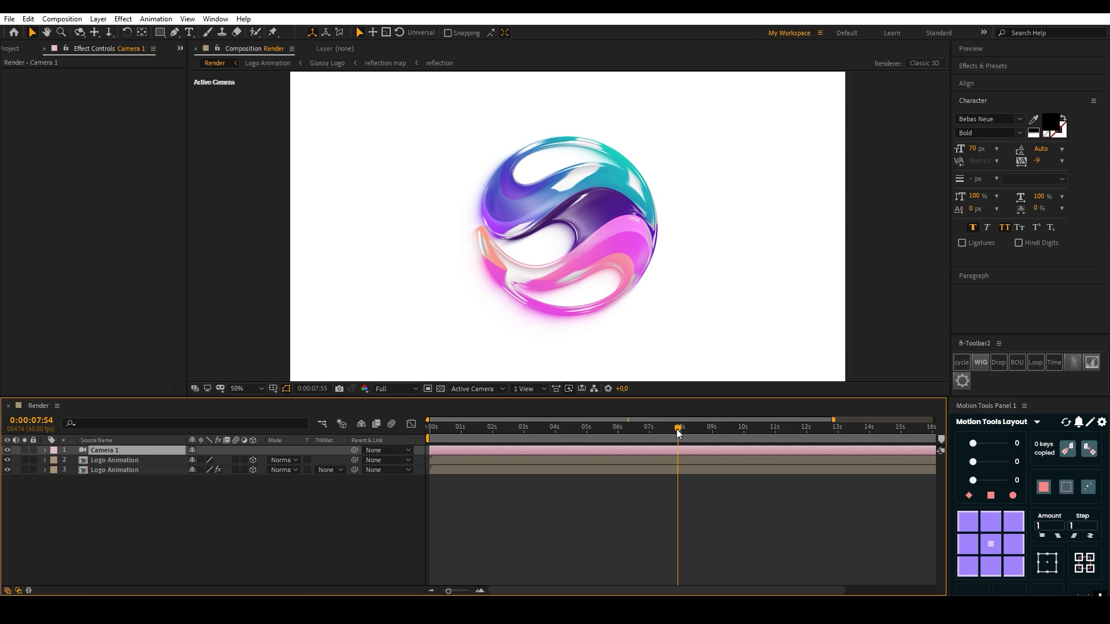
pyautogui.moveTo(678, 427); pyautogui.dragTo(553, 432)
pyautogui.moveTo(560, 432); pyautogui.dragTo(555, 432)
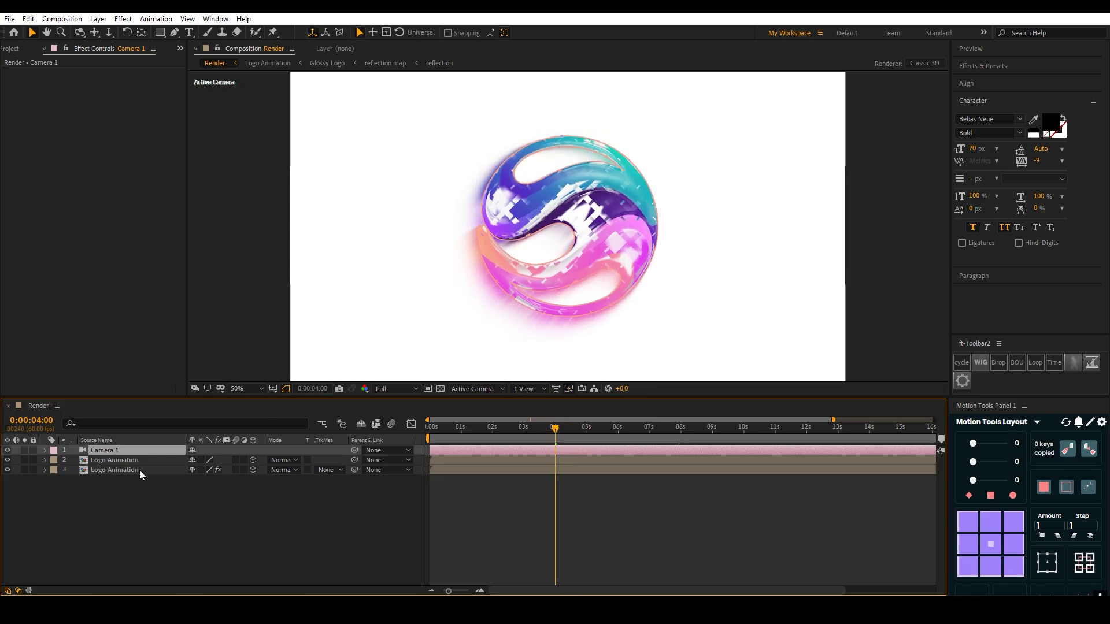
pyautogui.press('p')
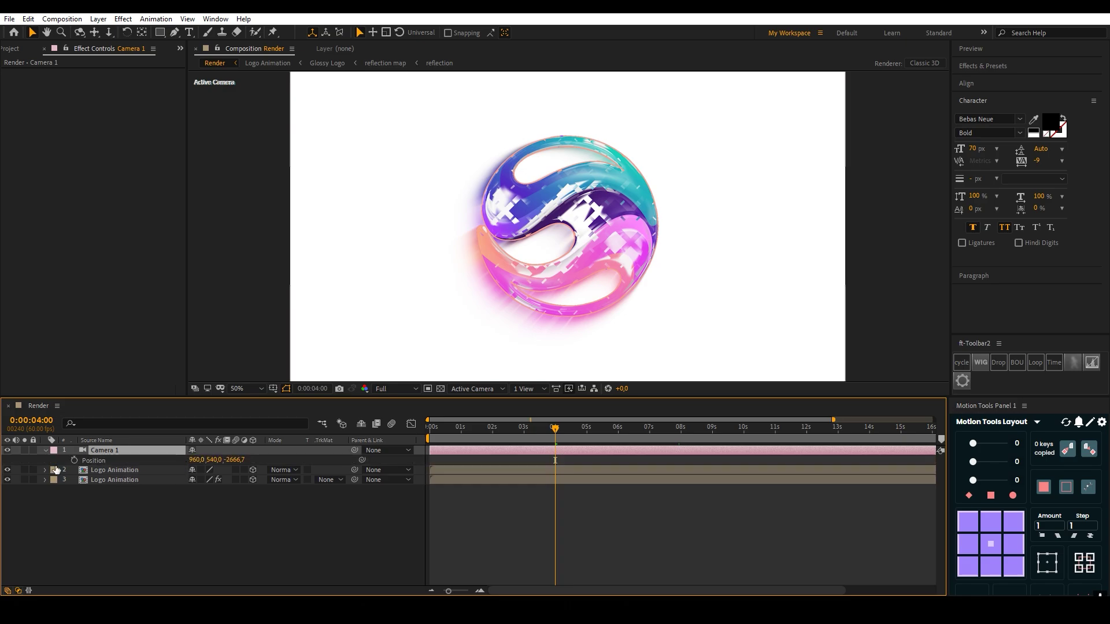
pyautogui.click(75, 460)
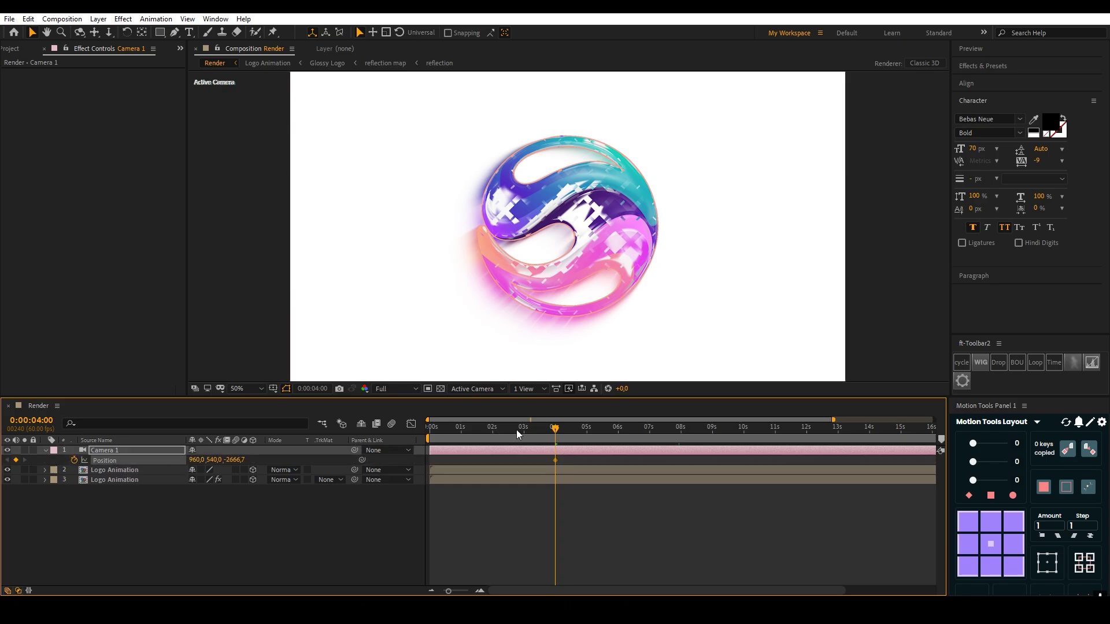
# At 0:00:03:32, dolly Camera 1 toward the logo and orbit it to a tilted angle, at a Position of about 107, 786, -1494.
pyautogui.moveTo(519, 430); pyautogui.dragTo(540, 432)
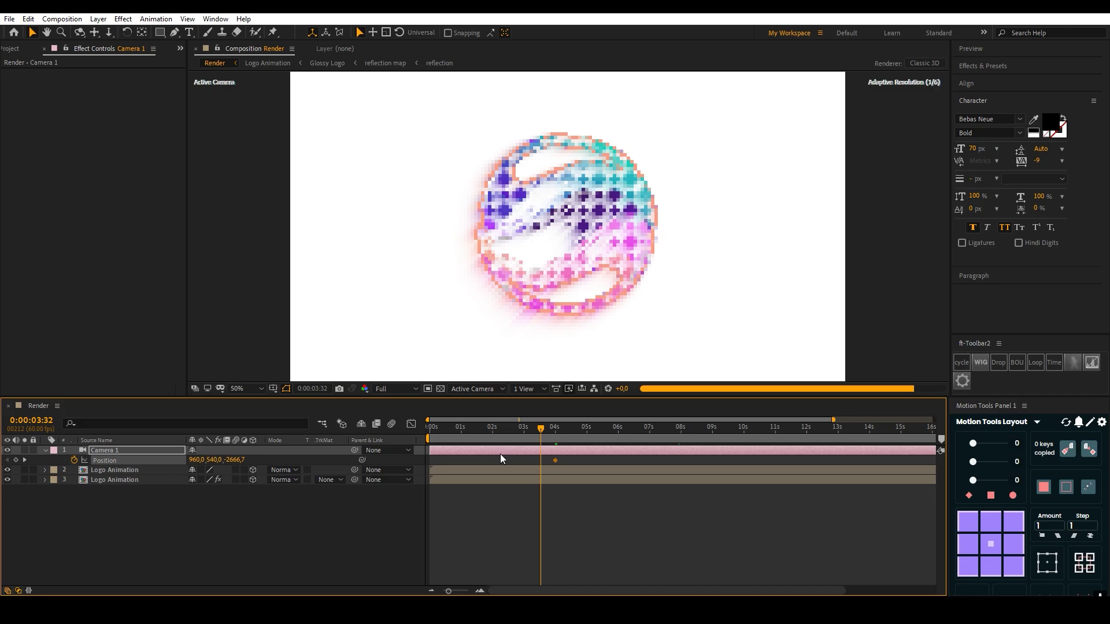
pyautogui.click(107, 34)
pyautogui.moveTo(583, 215); pyautogui.dragTo(598, 119)
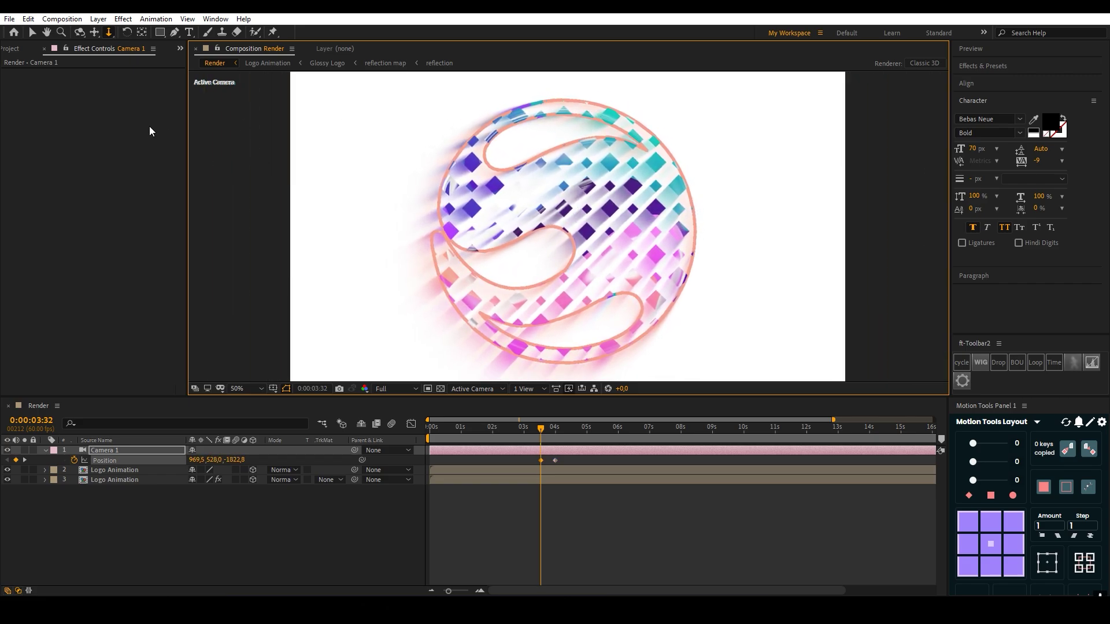
pyautogui.click(77, 33)
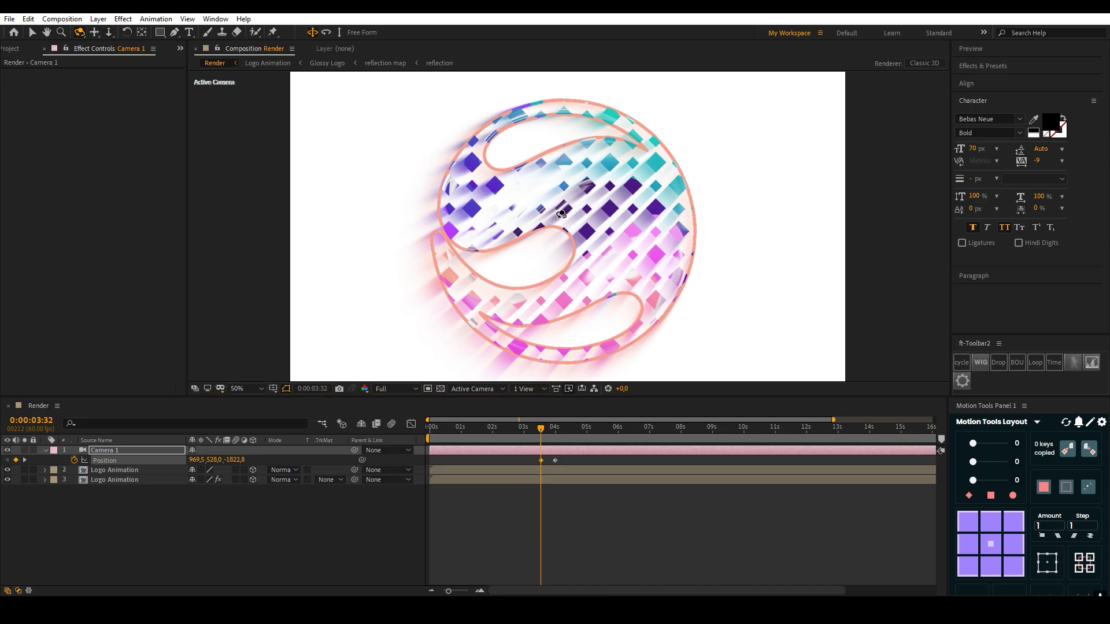
pyautogui.moveTo(561, 214); pyautogui.dragTo(572, 180)
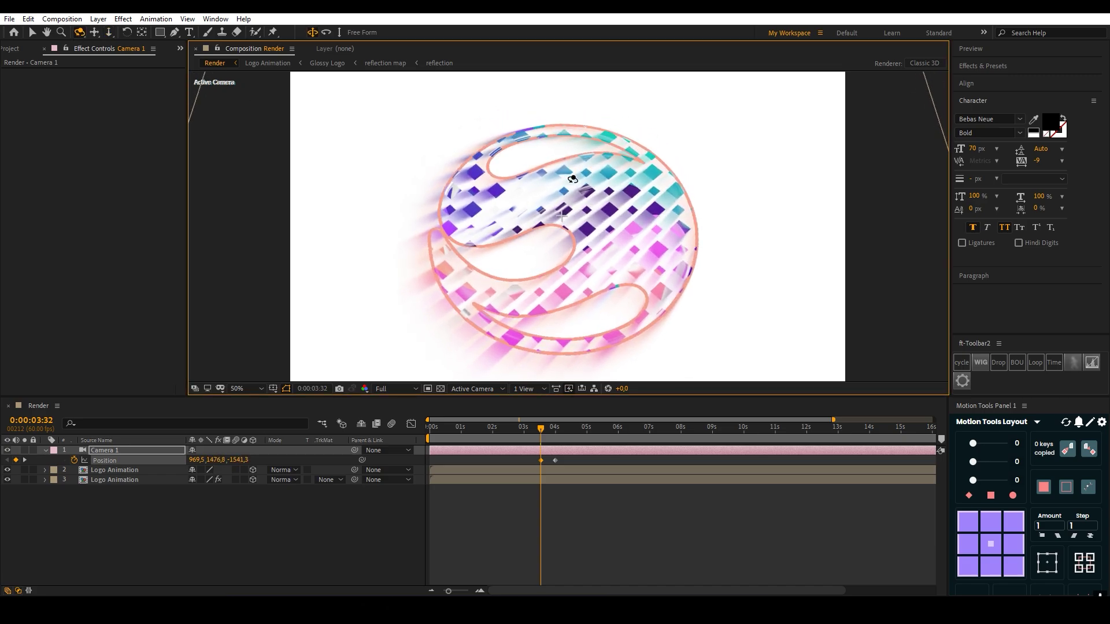
pyautogui.moveTo(558, 216); pyautogui.dragTo(540, 241)
pyautogui.moveTo(563, 283); pyautogui.dragTo(628, 308)
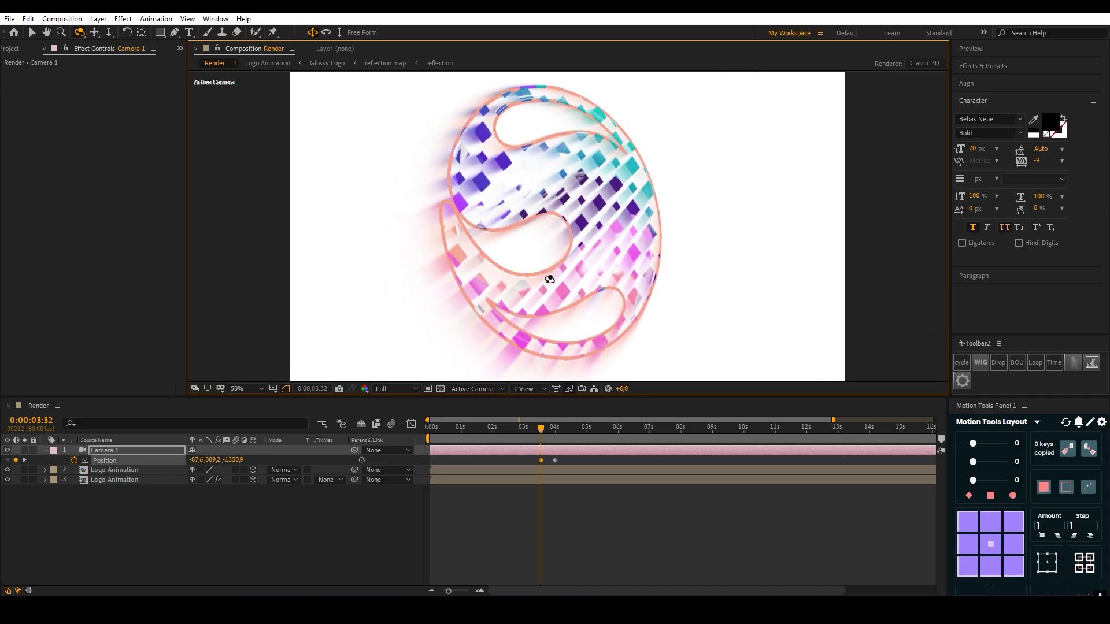
pyautogui.moveTo(549, 279); pyautogui.dragTo(538, 286)
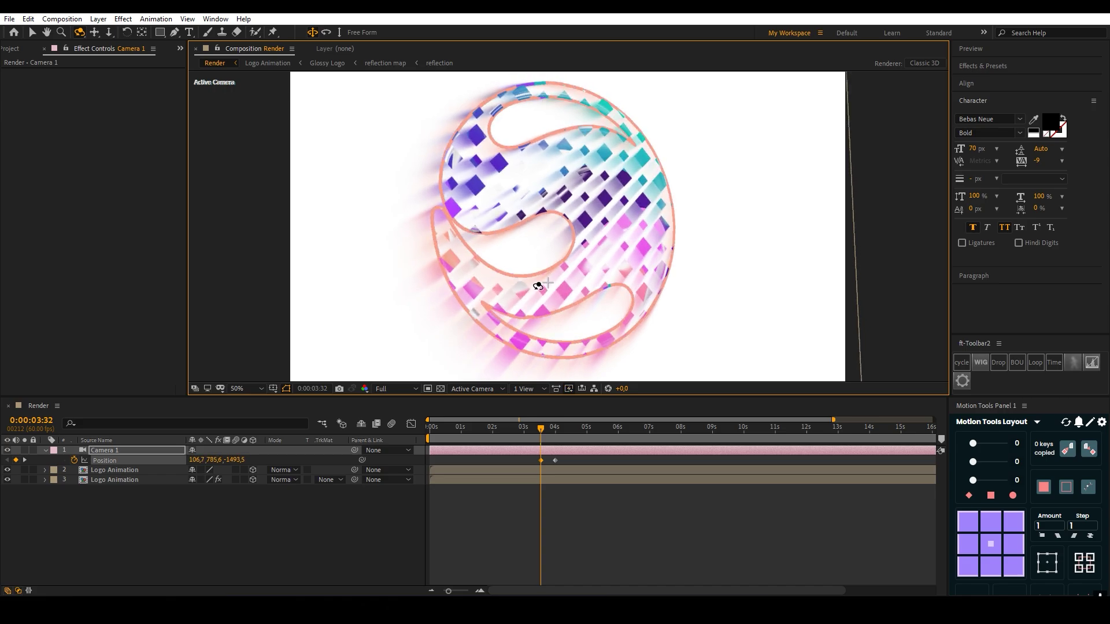
# Set the Amount of both CC Radial Fast Blur effects on the lower Logo Animation layer to 25.
pyautogui.click(137, 480)
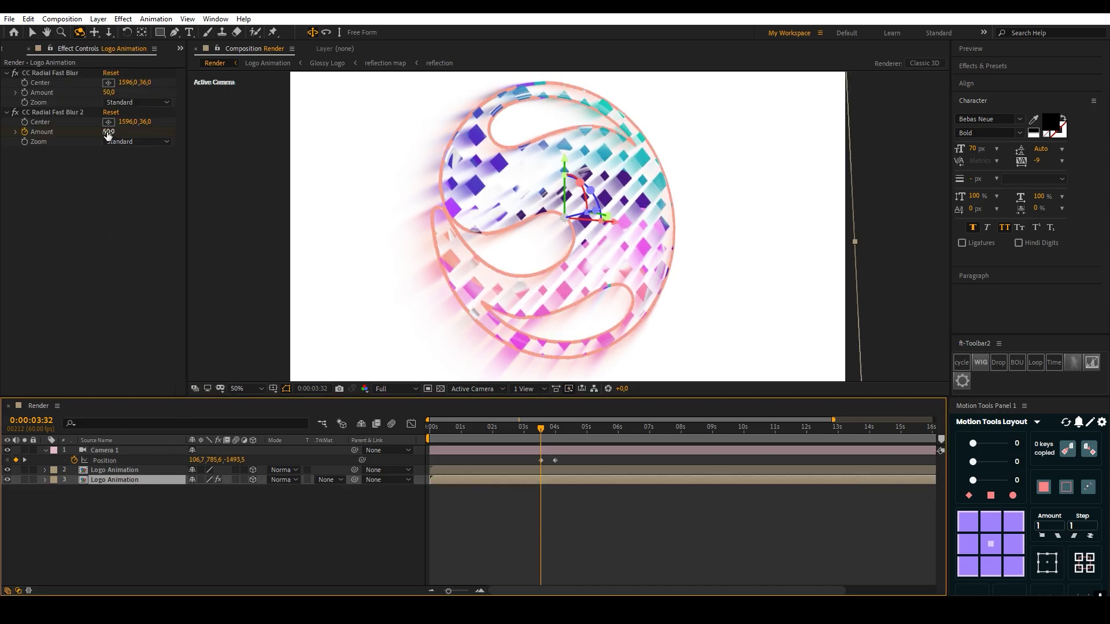
pyautogui.click(108, 132)
pyautogui.write('25')
pyautogui.press('Return')
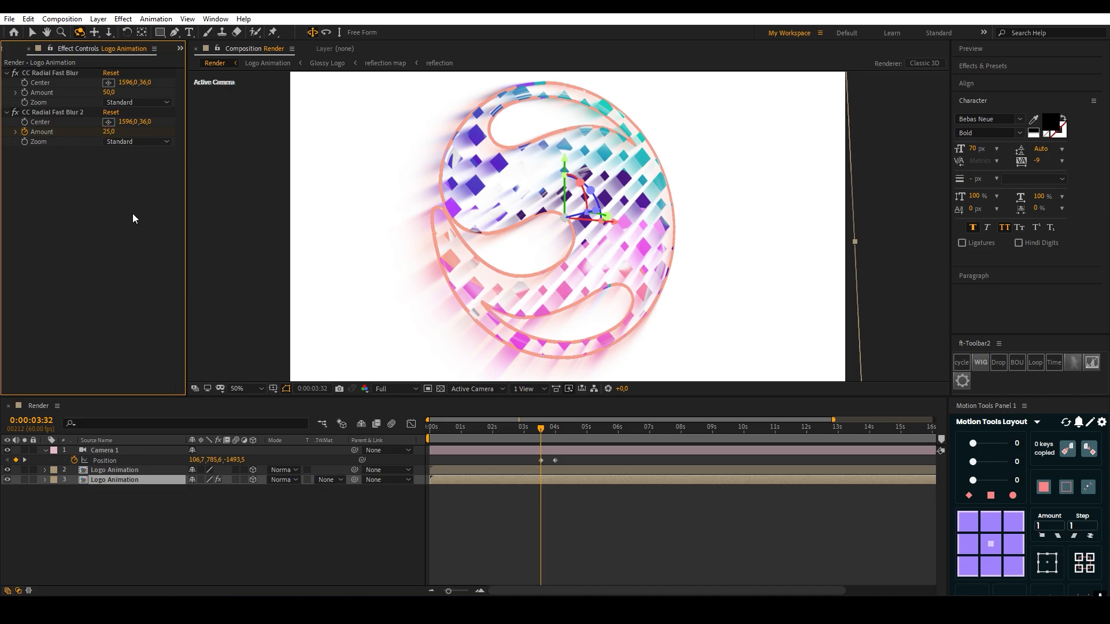
pyautogui.click(109, 93)
pyautogui.write('25')
pyautogui.press('Return')
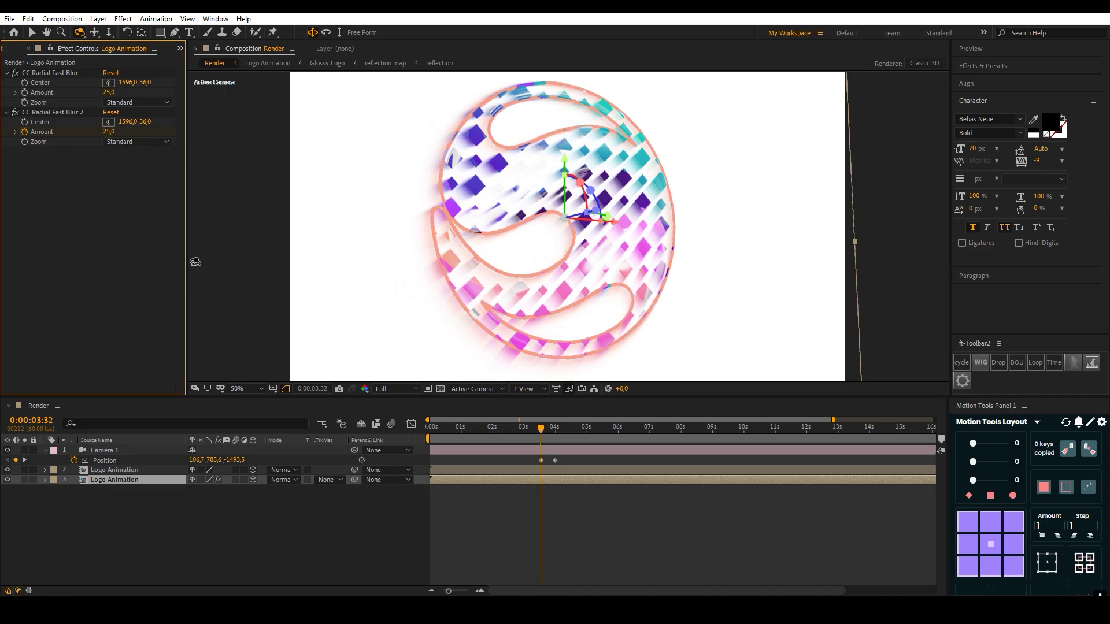
# Move Camera 1's tilted Position keyframe to the start of the timeline and its final Position keyframe to 0:00:05:00.
pyautogui.click(116, 451)
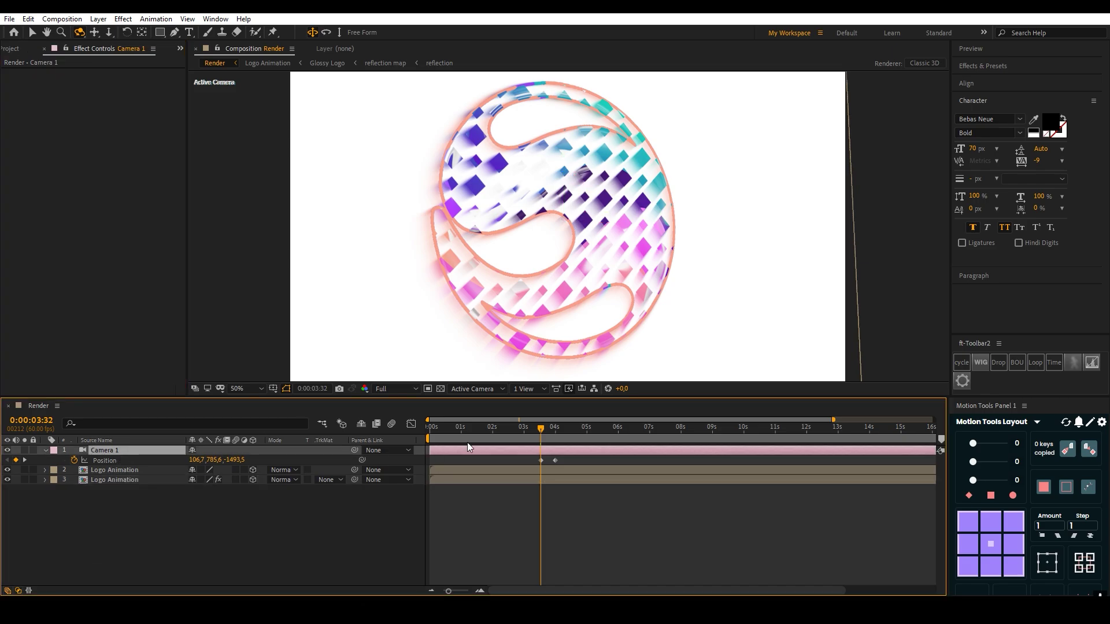
pyautogui.moveTo(536, 428); pyautogui.dragTo(538, 428)
pyautogui.moveTo(540, 461); pyautogui.dragTo(432, 463)
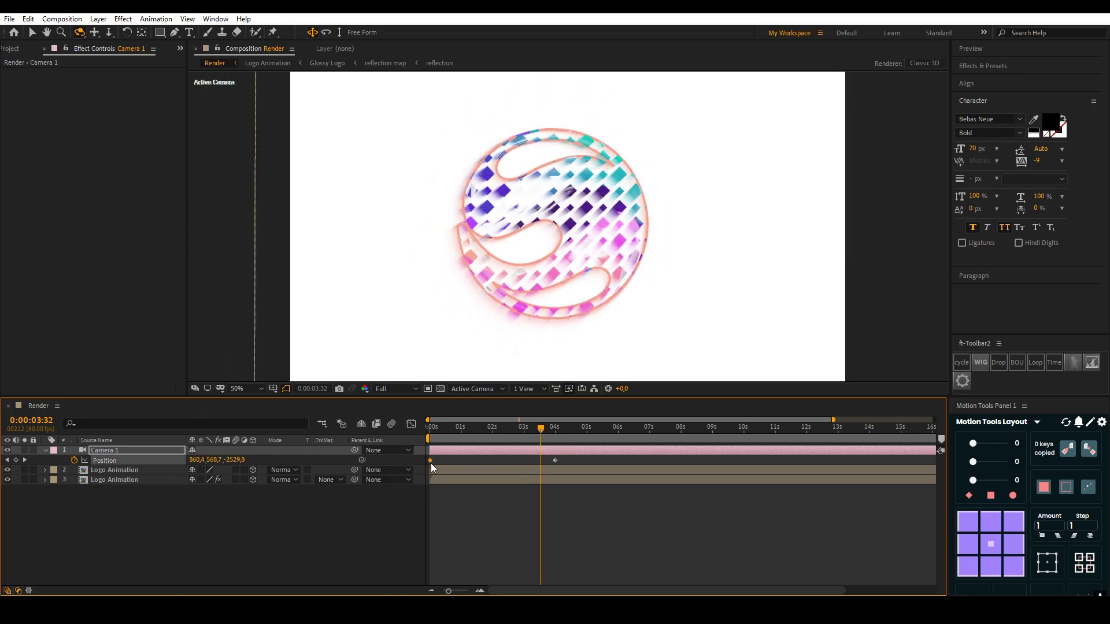
pyautogui.click(440, 510)
pyautogui.click(429, 461)
pyautogui.moveTo(540, 429); pyautogui.dragTo(586, 460)
pyautogui.click(555, 460)
pyautogui.click(586, 429)
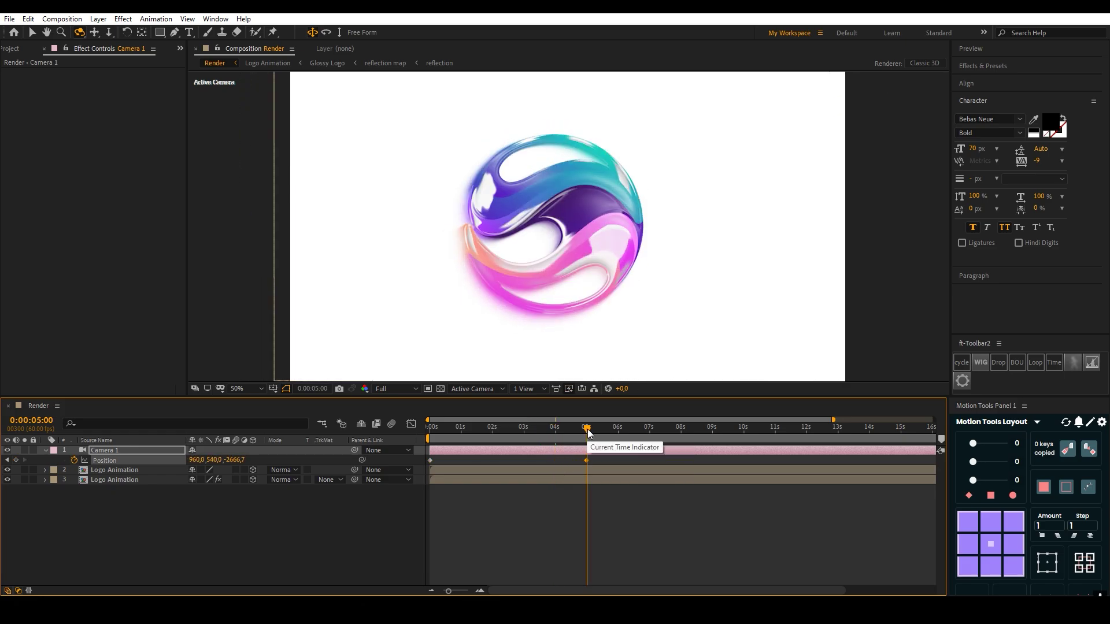
# Paste a copy of Camera 1's first Position keyframe at 0:00:04:00 and move the time to 0:00:04:59.
pyautogui.click(554, 449)
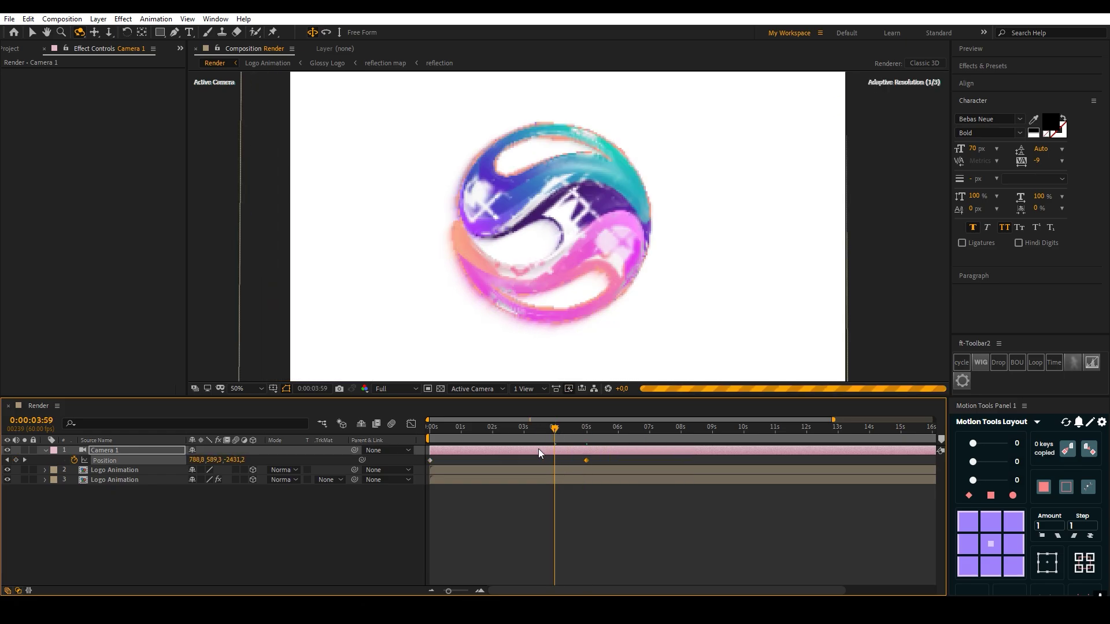
pyautogui.press('pagedown')
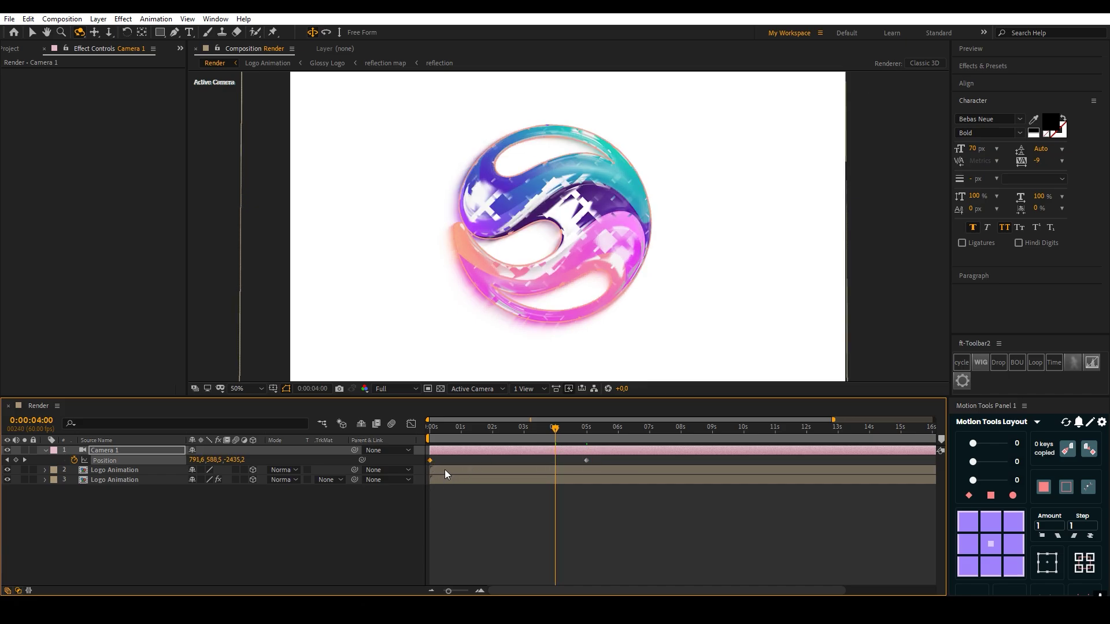
pyautogui.hotkey('ctrl', 'v')
pyautogui.moveTo(556, 428); pyautogui.dragTo(595, 437)
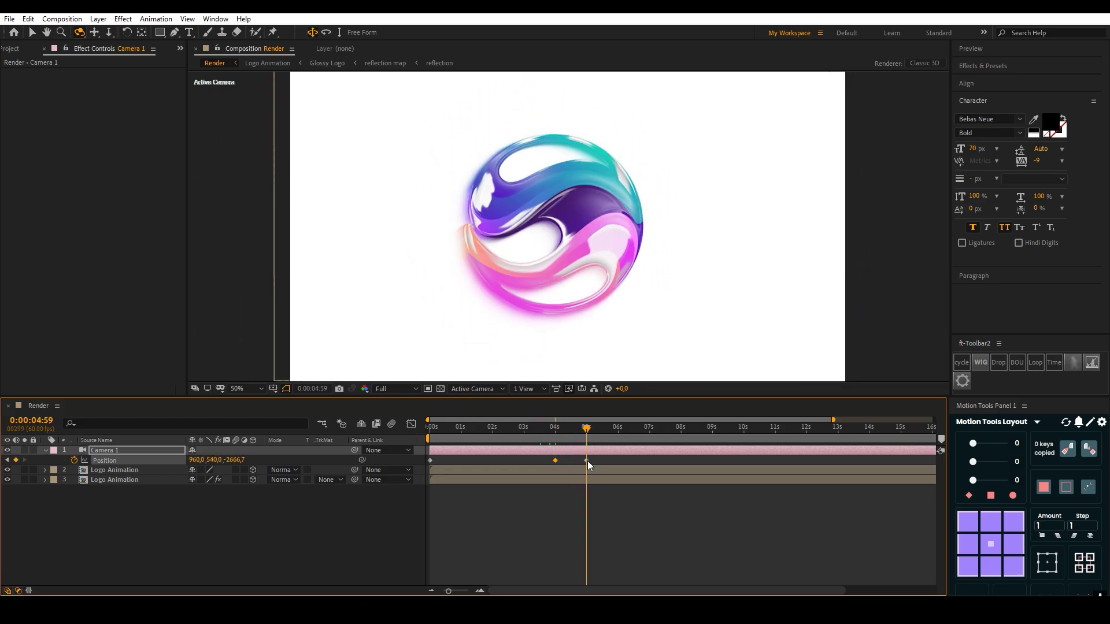
pyautogui.moveTo(215, 464); pyautogui.dragTo(386, 462)
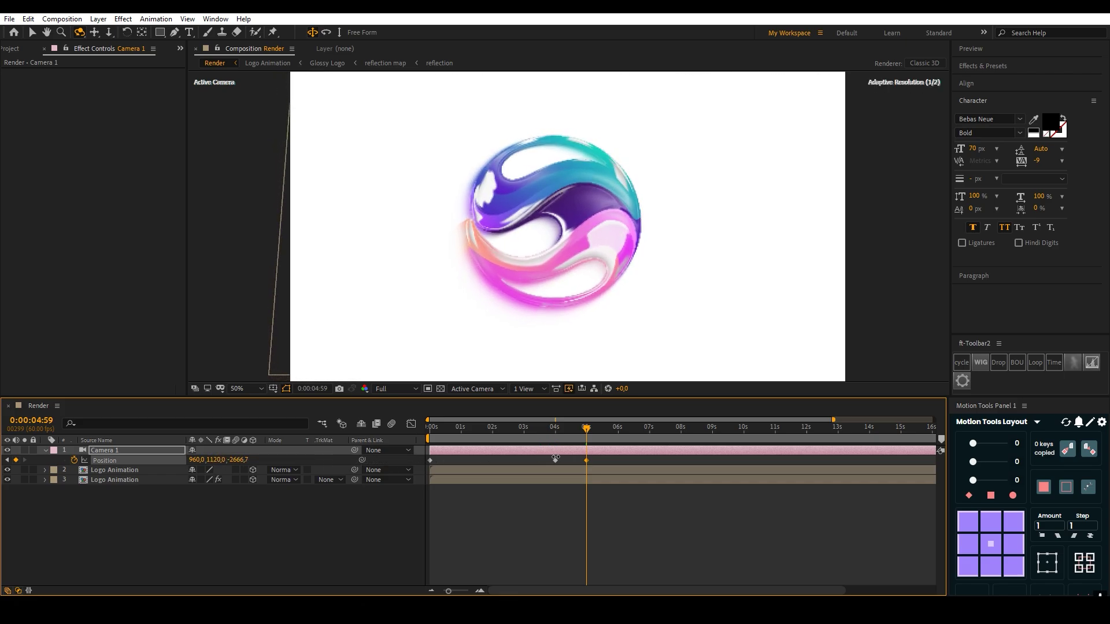
pyautogui.hotkey('ctrl', 'z')
pyautogui.moveTo(197, 461); pyautogui.dragTo(268, 462)
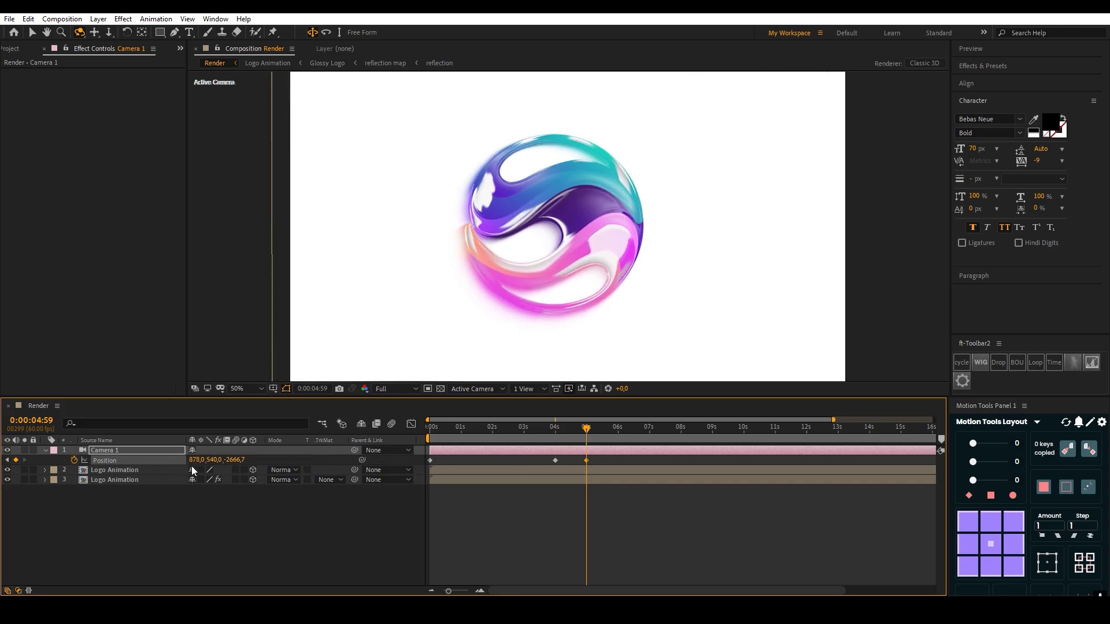
pyautogui.hotkey('ctrl', 'z')
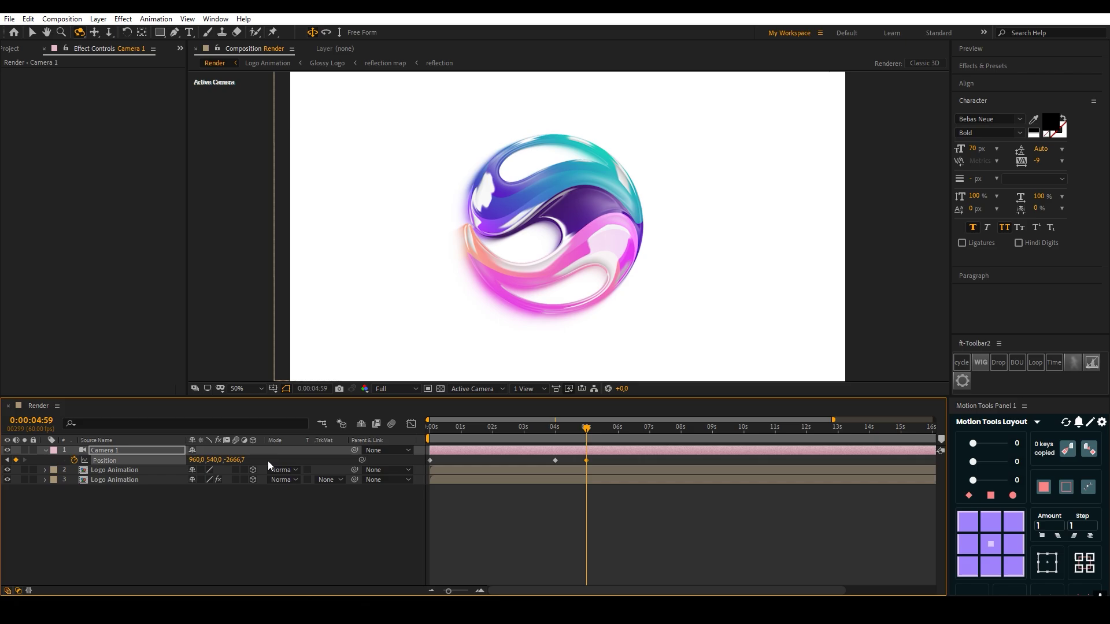
# Reset Camera 1's Transform properties and show only its keyframed Position.
pyautogui.click(46, 450)
pyautogui.click(46, 450)
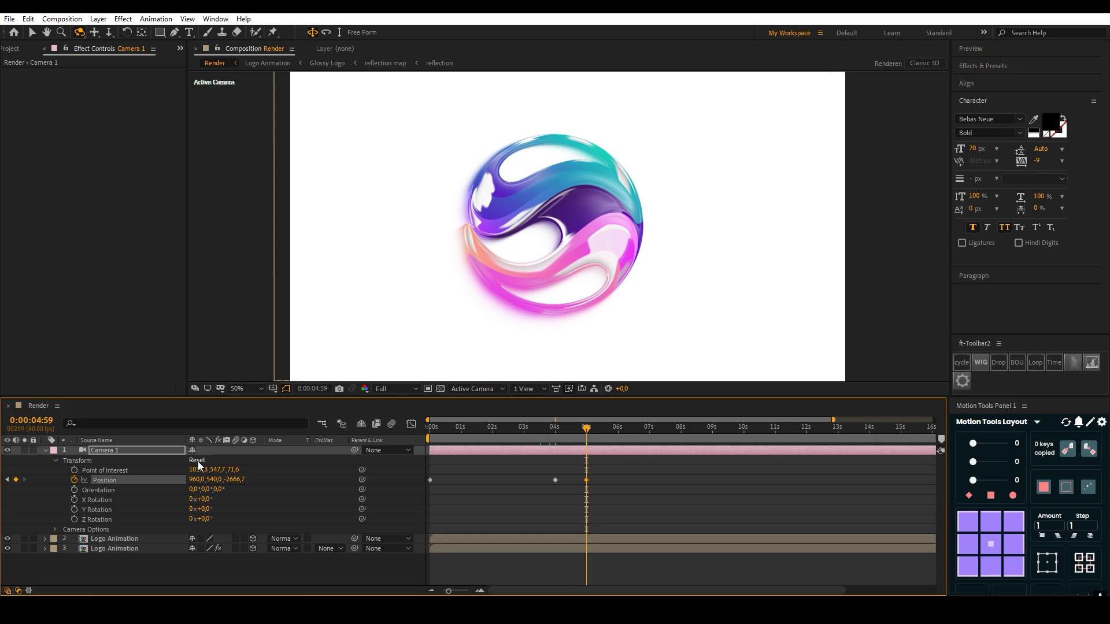
pyautogui.click(197, 462)
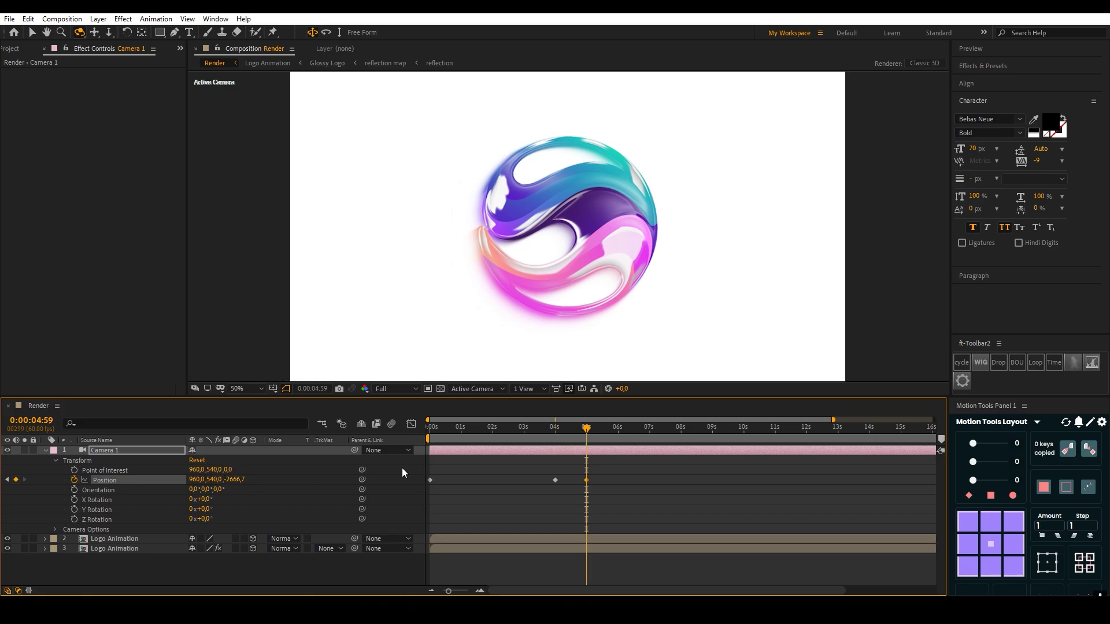
pyautogui.press('u')
# Add a null object above Camera 1 in the Render composition.
pyautogui.rightClick(358, 526)
pyautogui.moveTo(411, 398)
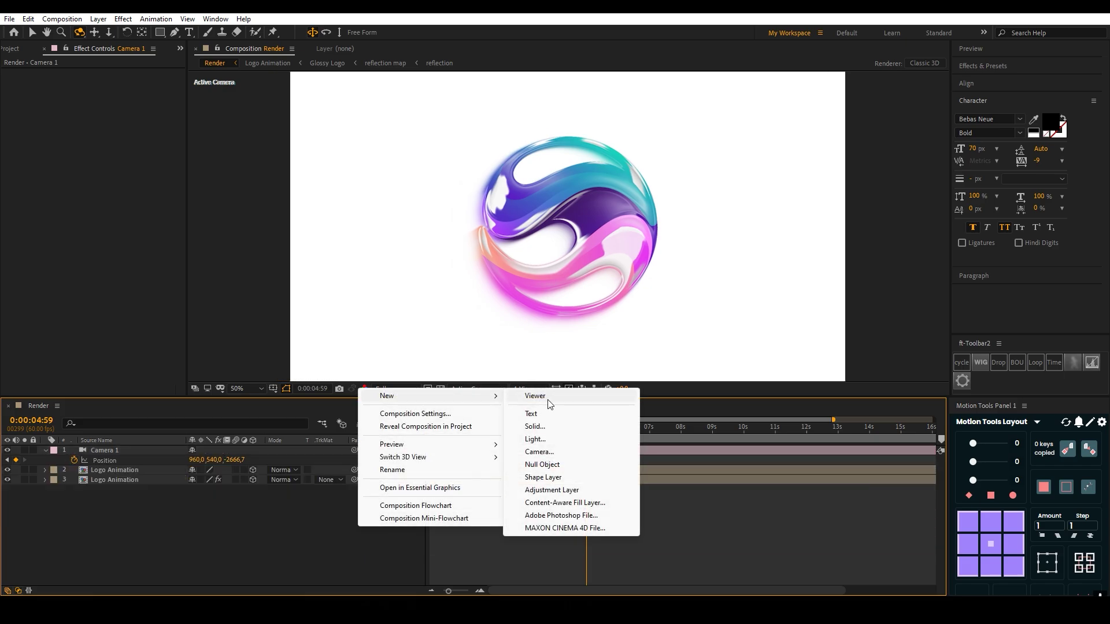
pyautogui.click(542, 465)
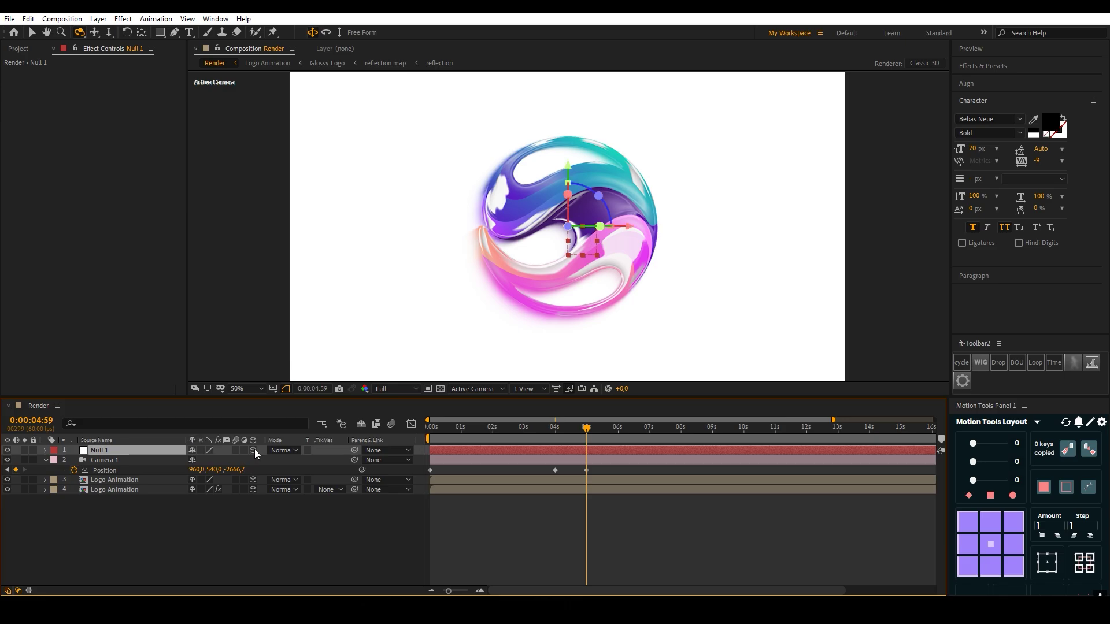
# Move Null 1 below Camera 1 and parent both Logo Animation layers to Null 1.
pyautogui.moveTo(103, 449); pyautogui.dragTo(119, 475)
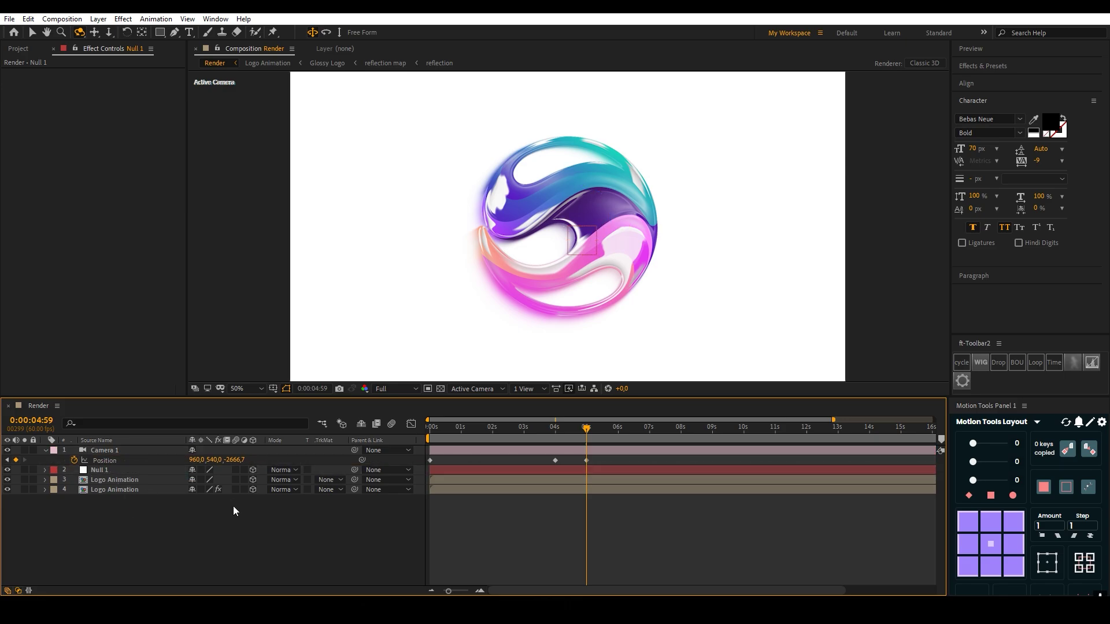
pyautogui.click(122, 481)
pyautogui.keyDown('shift'); pyautogui.click(124, 489); pyautogui.keyUp('shift')
pyautogui.moveTo(355, 480); pyautogui.dragTo(110, 468)
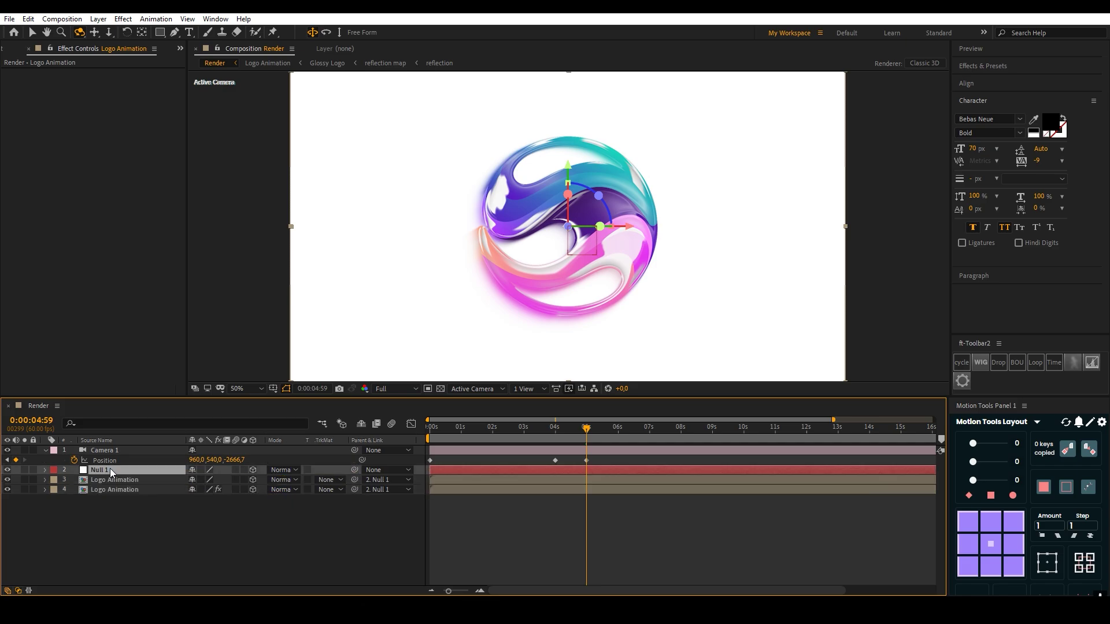
# Keyframe Null 1's Position at 0:00:04:59 and set its Y position to 430 at 0:00:06:00 to raise the logo.
pyautogui.click(110, 468)
pyautogui.press('p')
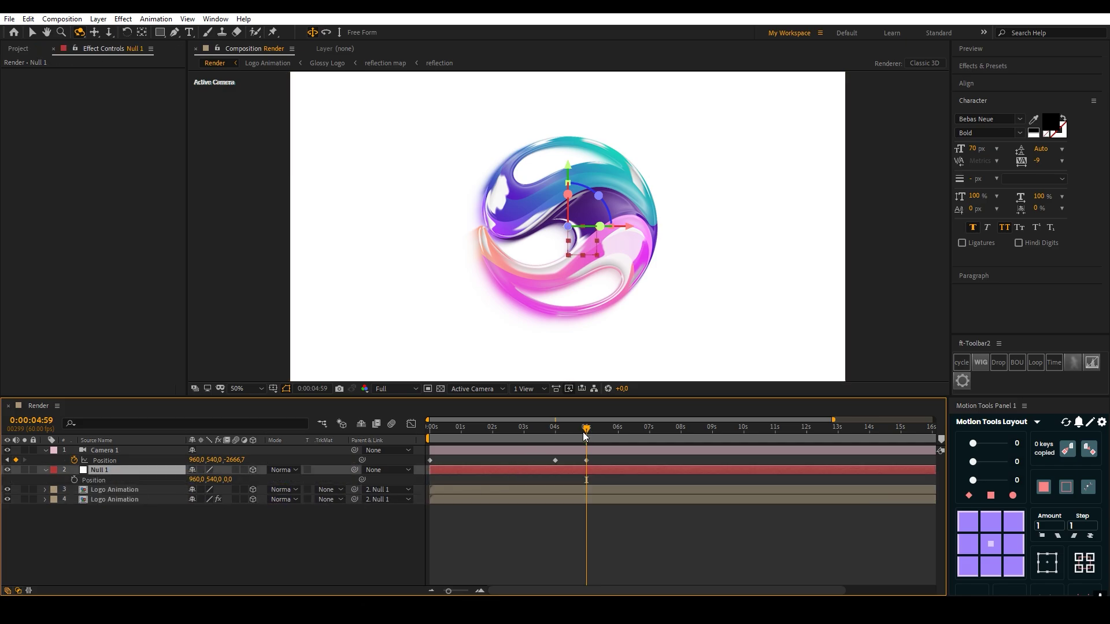
pyautogui.moveTo(577, 433)
pyautogui.mouseDown()
pyautogui.moveTo(553, 433)
pyautogui.moveTo(582, 435)
pyautogui.mouseUp()
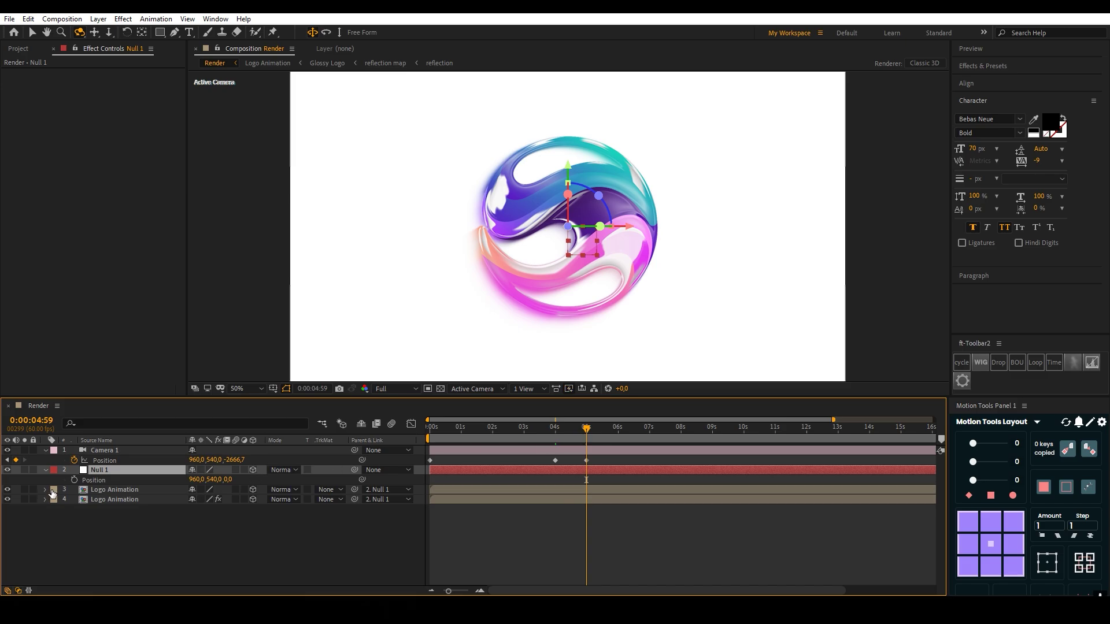
pyautogui.click(73, 480)
pyautogui.press('space')
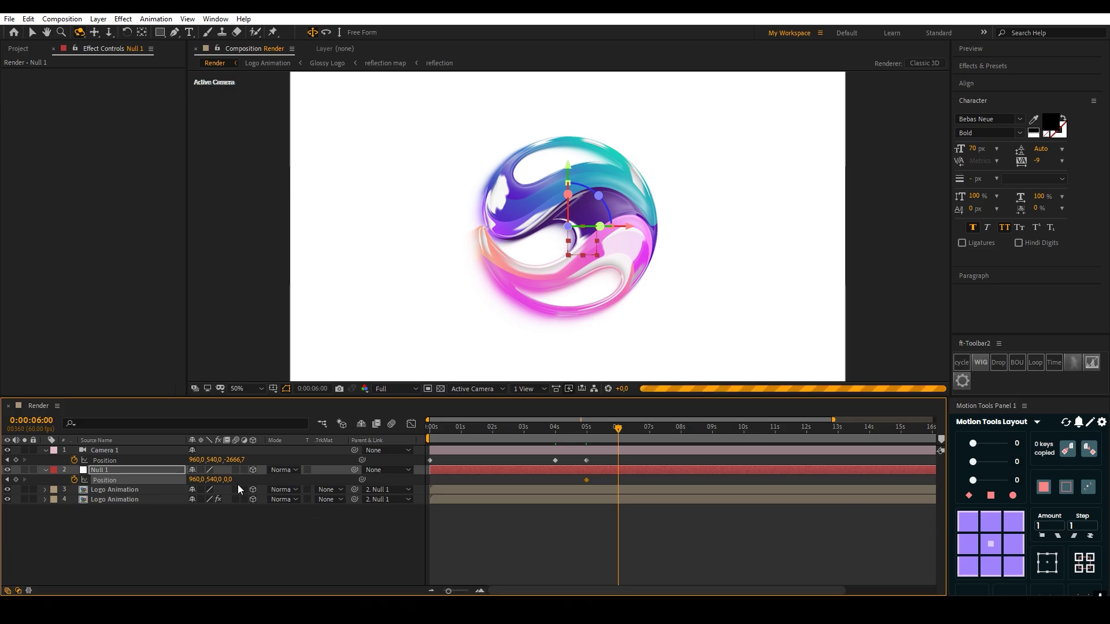
pyautogui.moveTo(211, 480); pyautogui.dragTo(155, 475)
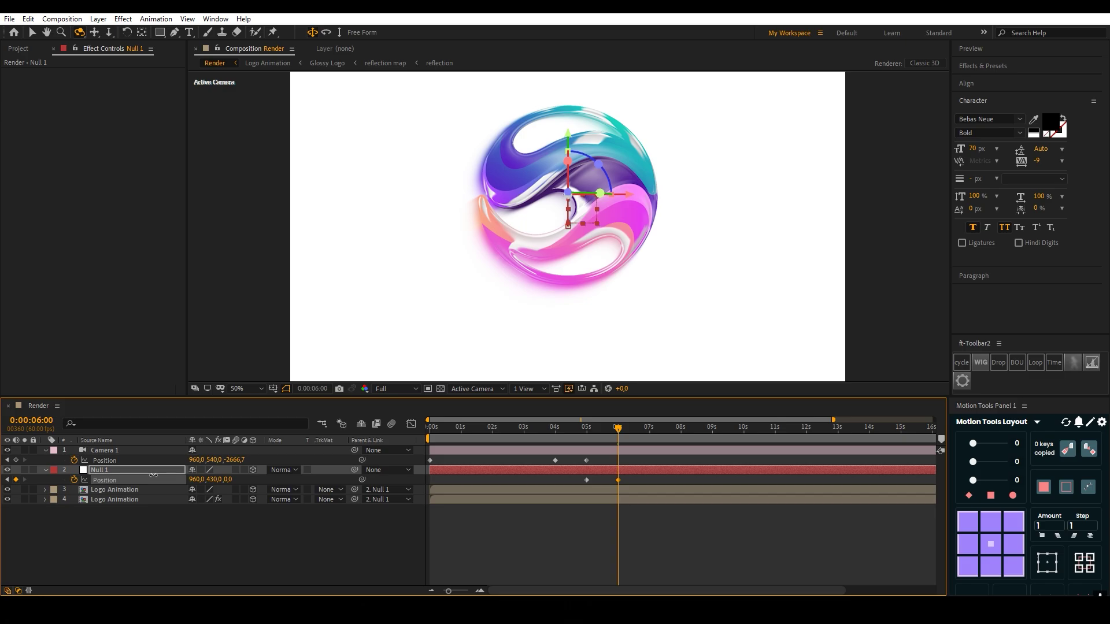
# Easy Ease both of Null 1's Position keyframes and reshape their curve in the Graph Editor for a fast start and slow finish.
pyautogui.moveTo(605, 430)
pyautogui.mouseDown()
pyautogui.moveTo(593, 432)
pyautogui.moveTo(617, 431)
pyautogui.mouseUp()
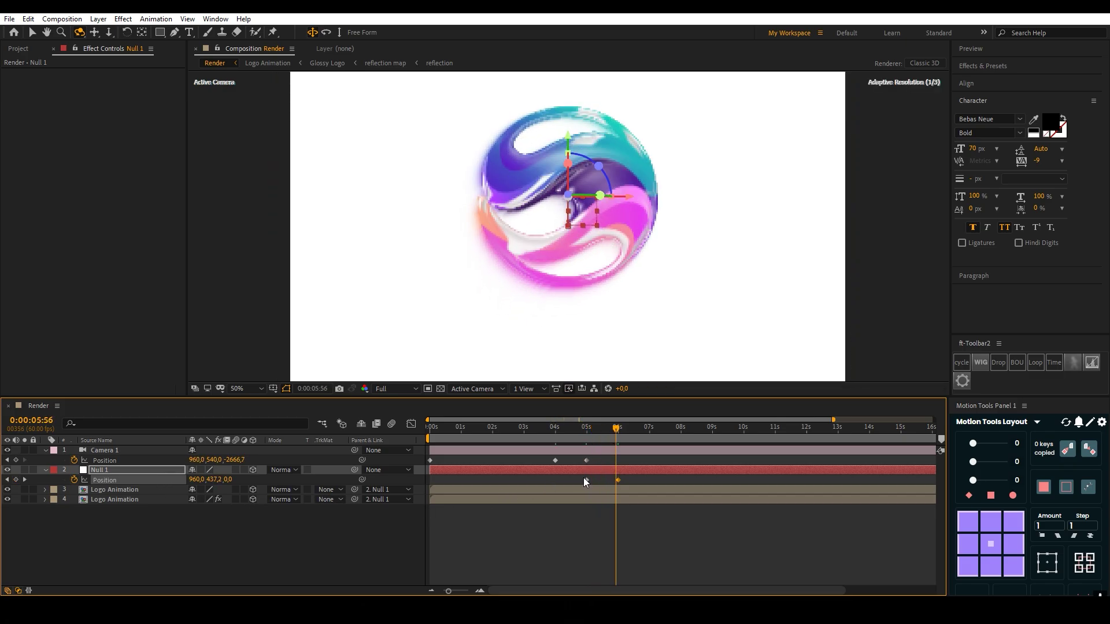
pyautogui.click(573, 476)
pyautogui.moveTo(578, 479); pyautogui.dragTo(652, 486)
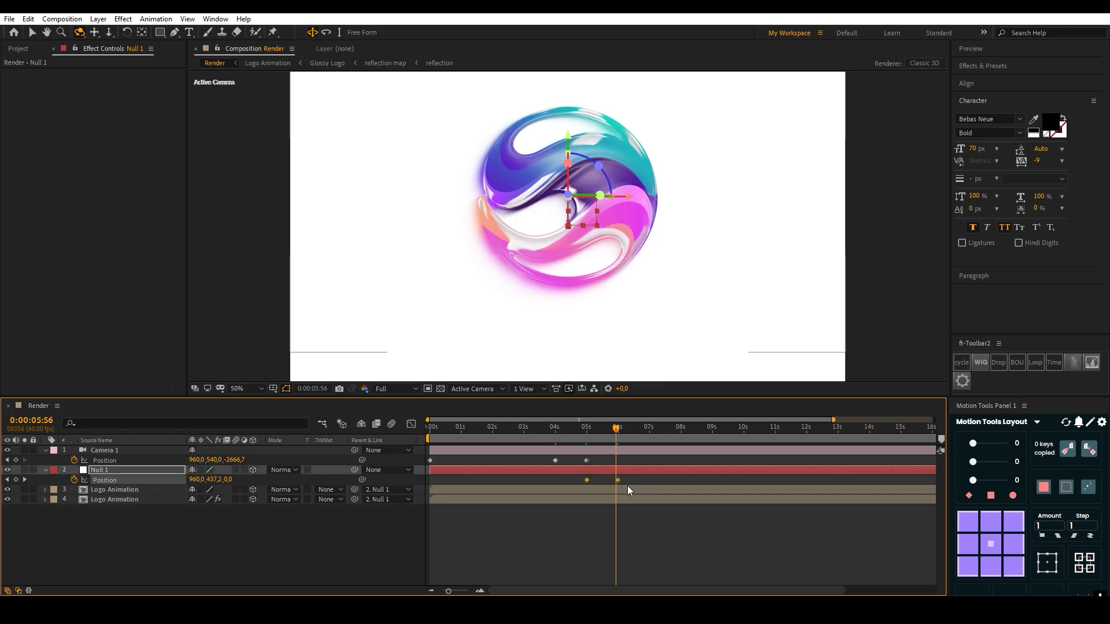
pyautogui.press('F9')
pyautogui.click(411, 424)
pyautogui.moveTo(540, 519); pyautogui.dragTo(607, 558)
pyautogui.scroll(4, 599, 559)
pyautogui.moveTo(558, 431); pyautogui.dragTo(610, 433)
pyautogui.click(411, 424)
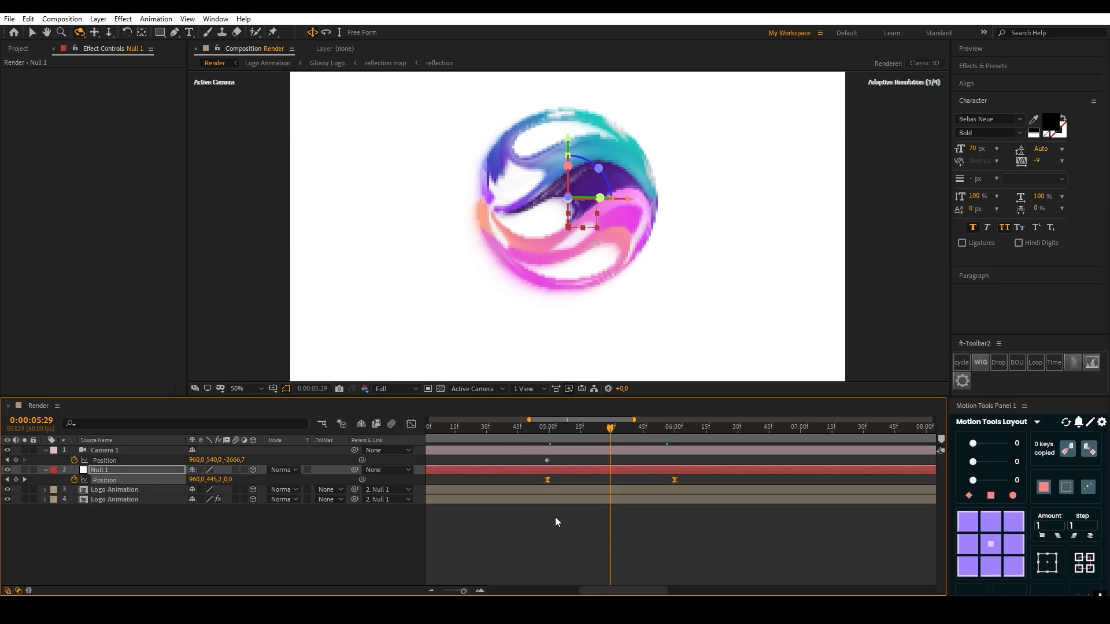
# Set the preview resolution to Half and move the time to 0:00:05:59.
pyautogui.scroll(-2, 550, 532)
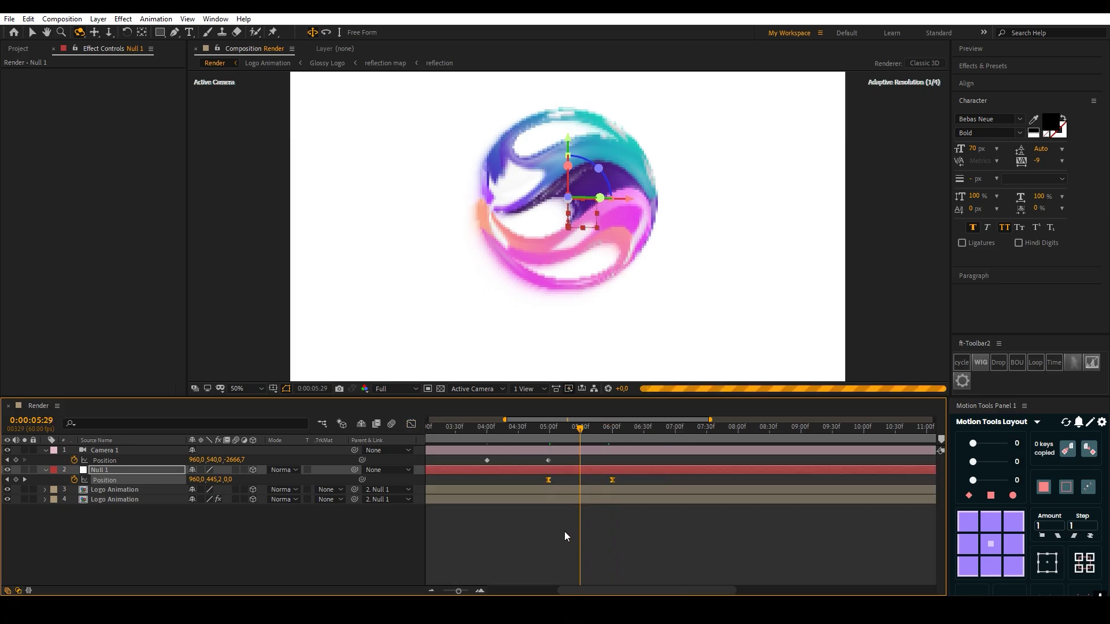
pyautogui.scroll(-2, 564, 532)
pyautogui.click(396, 390)
pyautogui.click(402, 435)
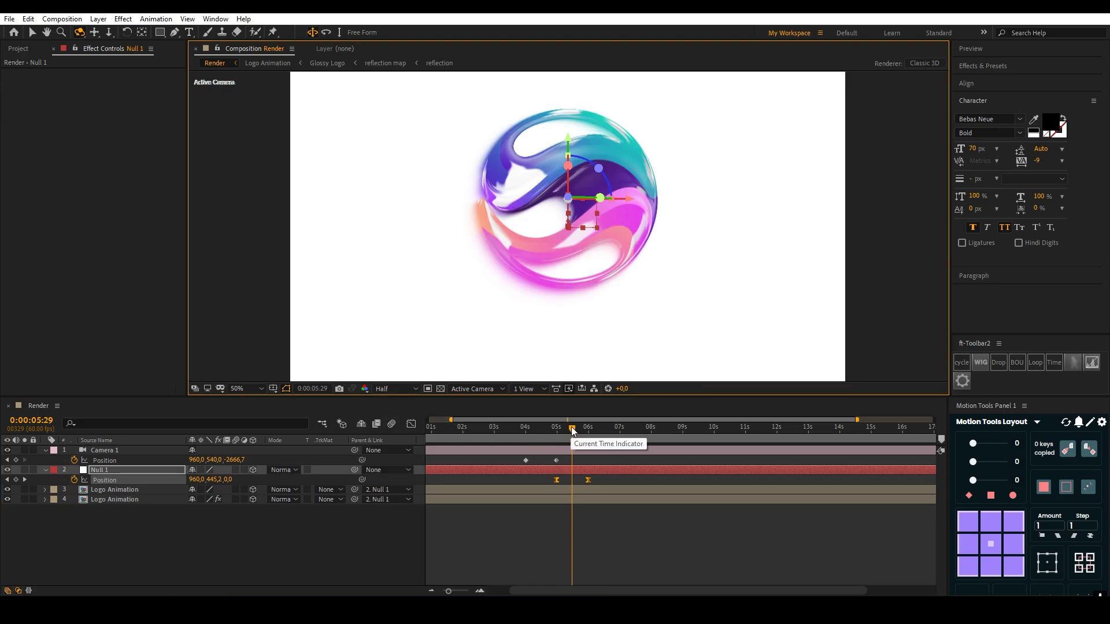
pyautogui.moveTo(571, 427)
pyautogui.mouseDown()
pyautogui.moveTo(559, 429)
pyautogui.moveTo(588, 435)
pyautogui.mouseUp()
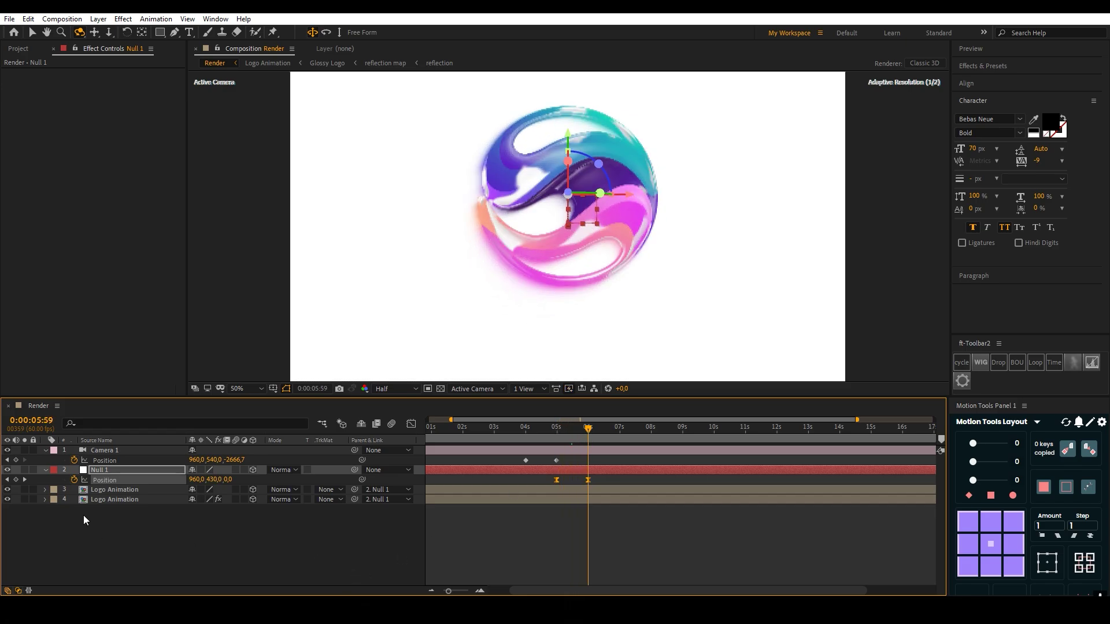
# Collapse the revealed Position properties of all layers and deselect everything.
pyautogui.click(157, 558)
pyautogui.hotkey('ctrl', 'a')
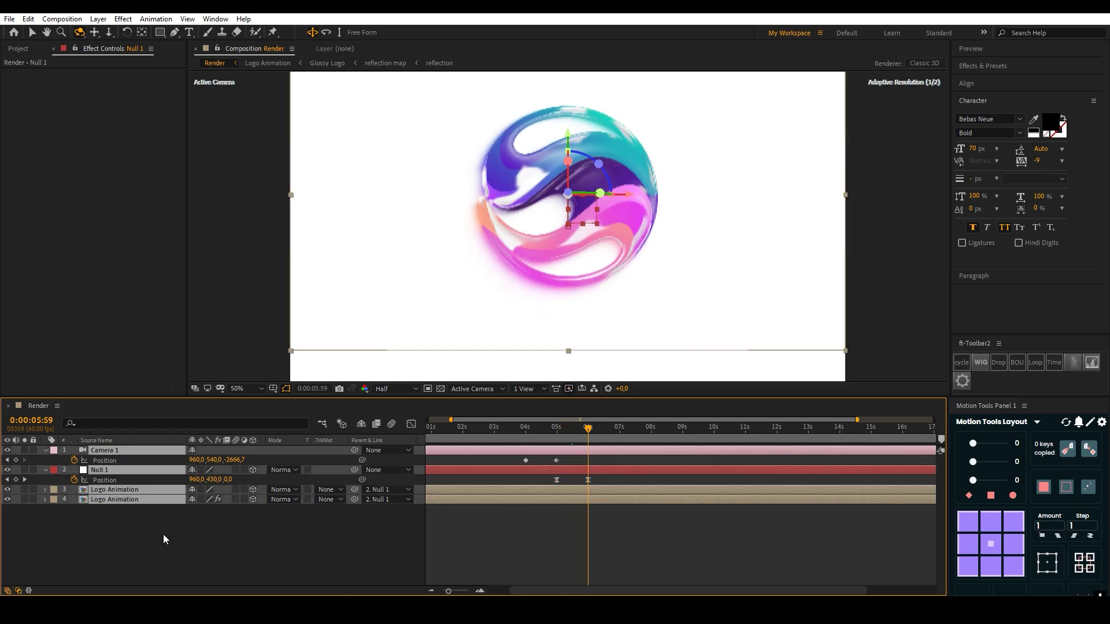
pyautogui.press('u')
pyautogui.click(164, 524)
# Add a new text layer reading "company" to the Render composition.
pyautogui.rightClick(259, 529)
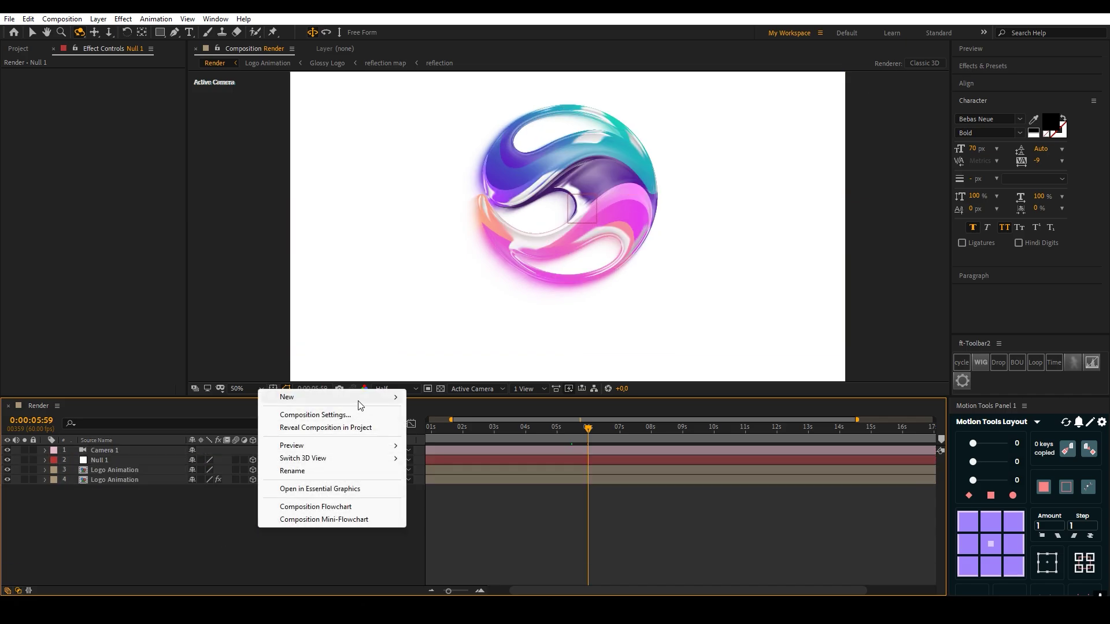
pyautogui.click(445, 416)
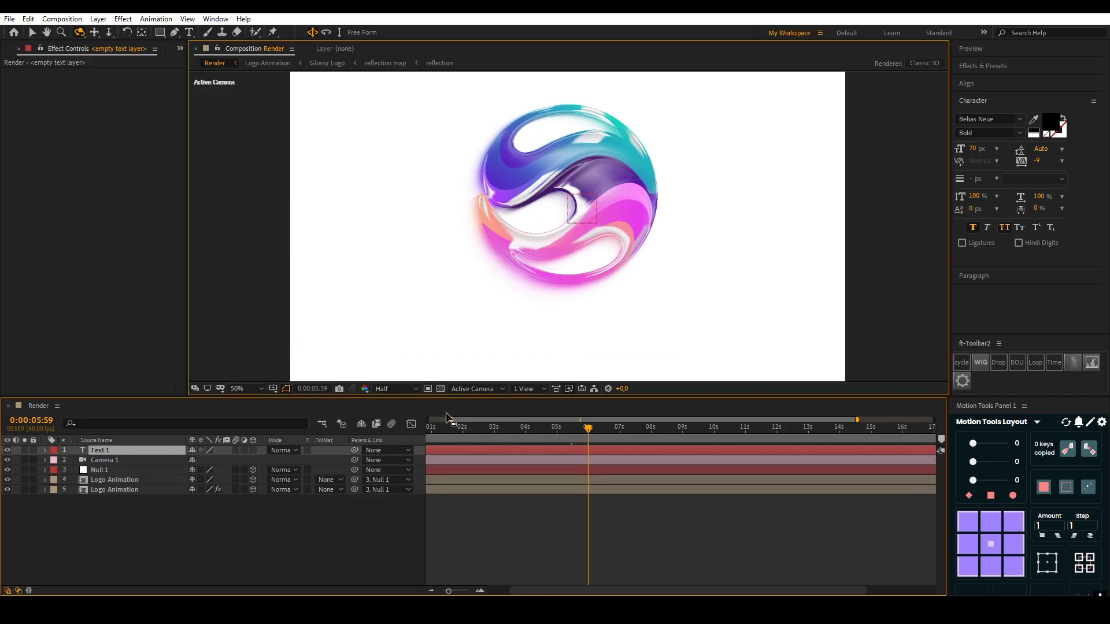
pyautogui.write('comp')
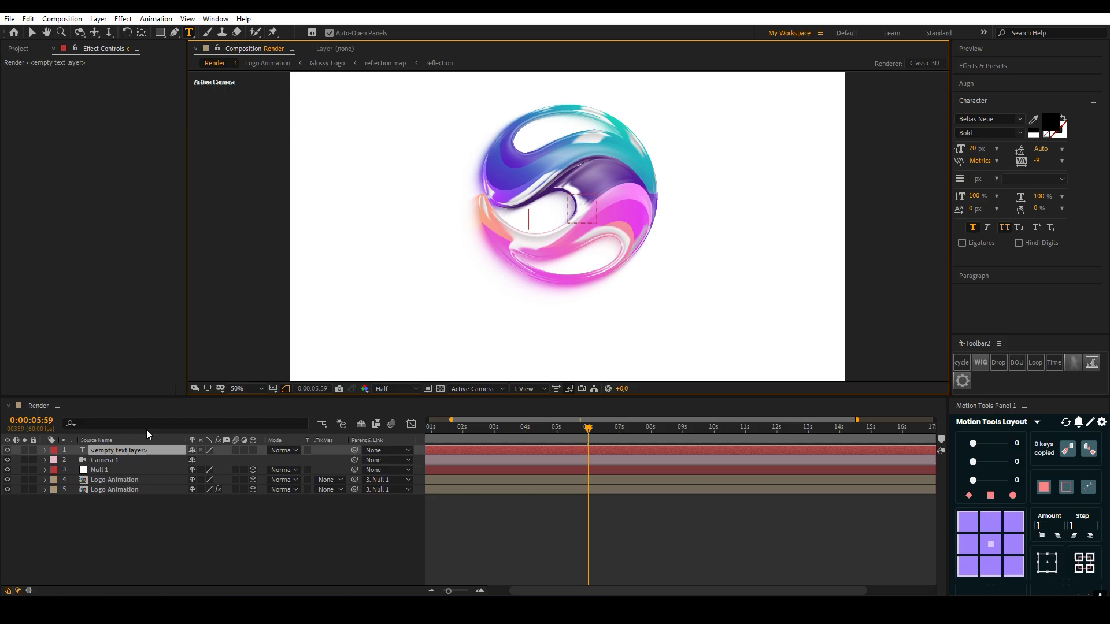
pyautogui.write('any')
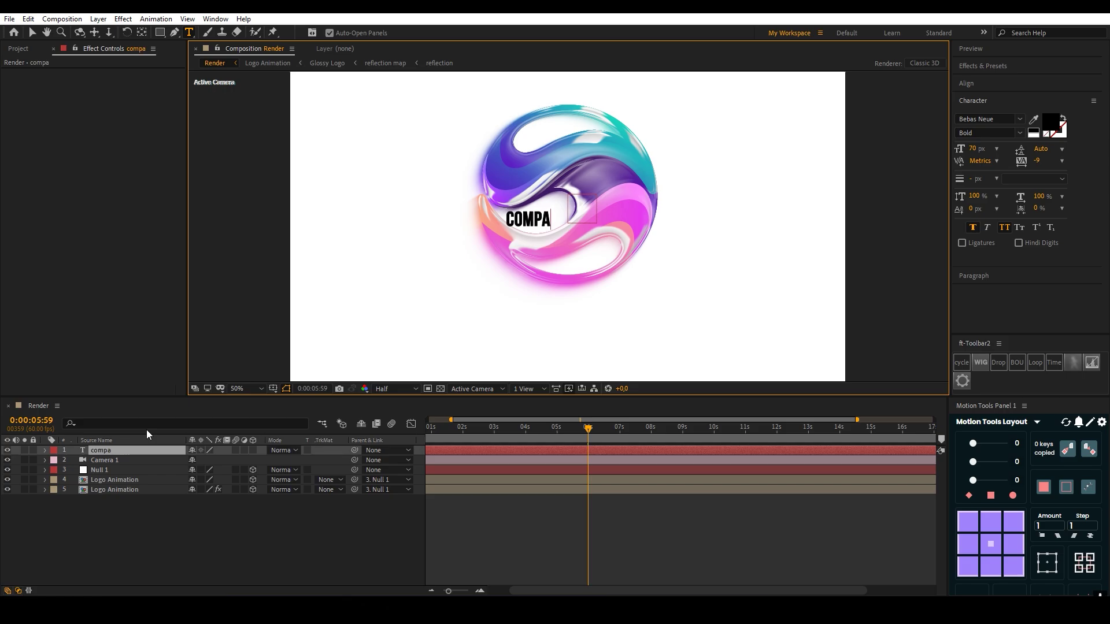
pyautogui.click(152, 541)
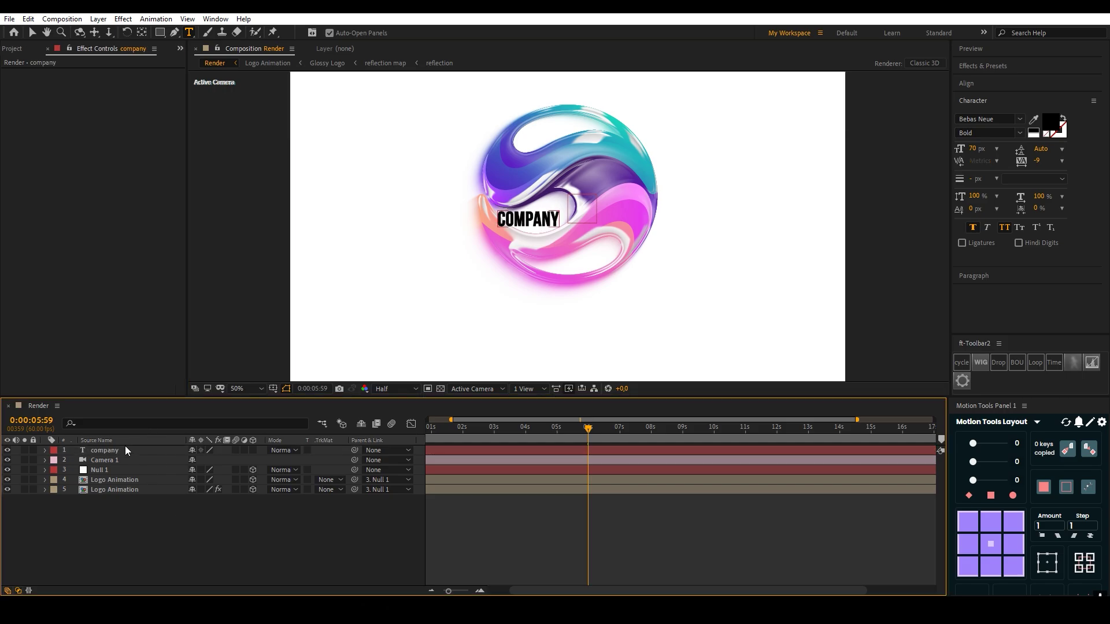
# Move the company layer to the end of the layer stack, centre its anchor point and place the text centred beneath the logo.
pyautogui.moveTo(125, 450); pyautogui.dragTo(143, 505)
pyautogui.hotkey('ctrl', 'alt', 'Home')
pyautogui.hotkey('ctrl', 'Home')
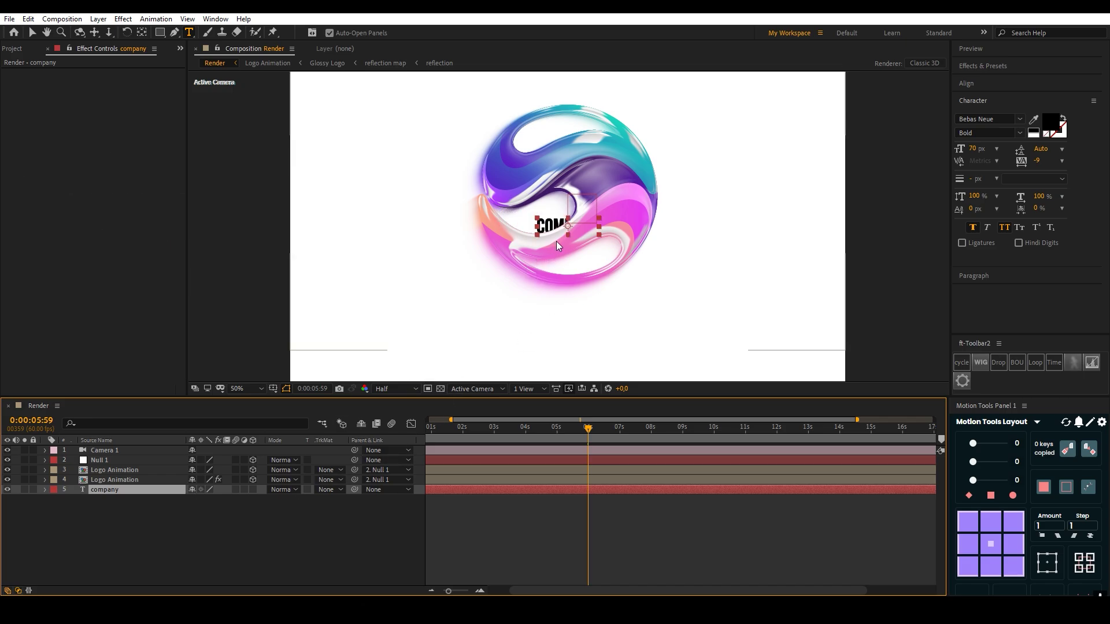
pyautogui.press('v')
pyautogui.moveTo(570, 227); pyautogui.dragTo(582, 316)
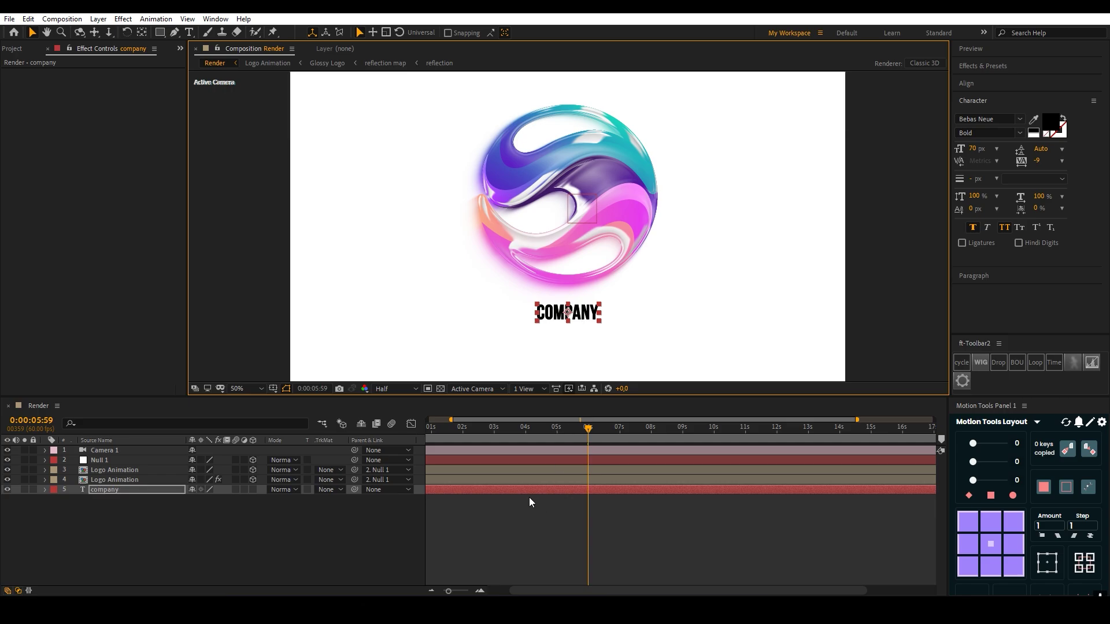
# Trim the company layer so it starts at 0:00:05:59 and leave nothing selected.
pyautogui.click(477, 491)
pyautogui.hotkey('alt', '[')
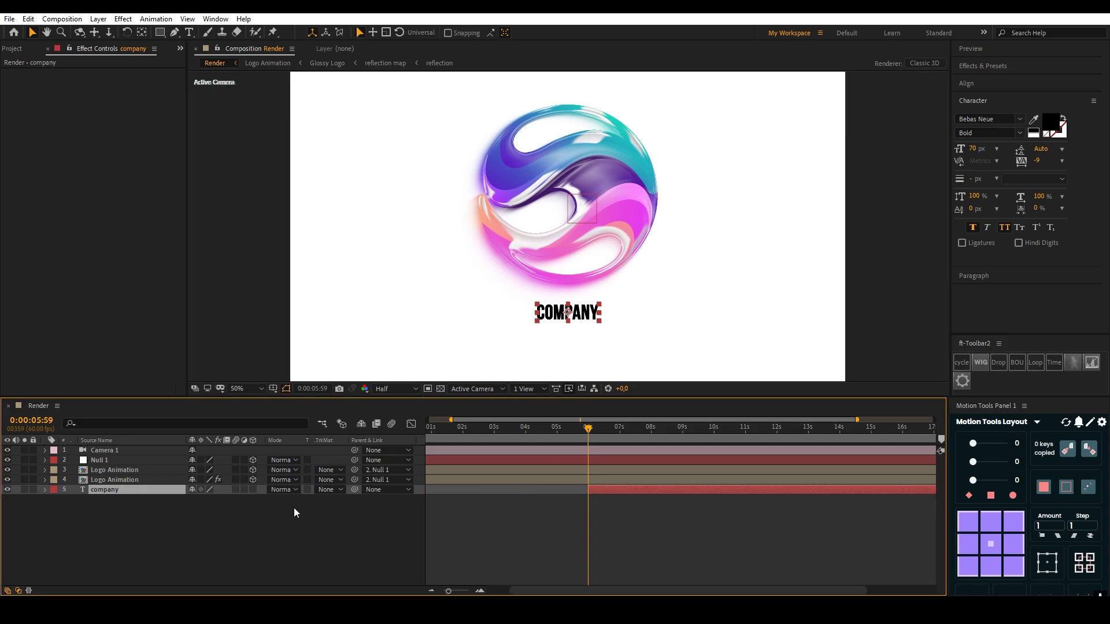
pyautogui.click(456, 511)
pyautogui.click(573, 325)
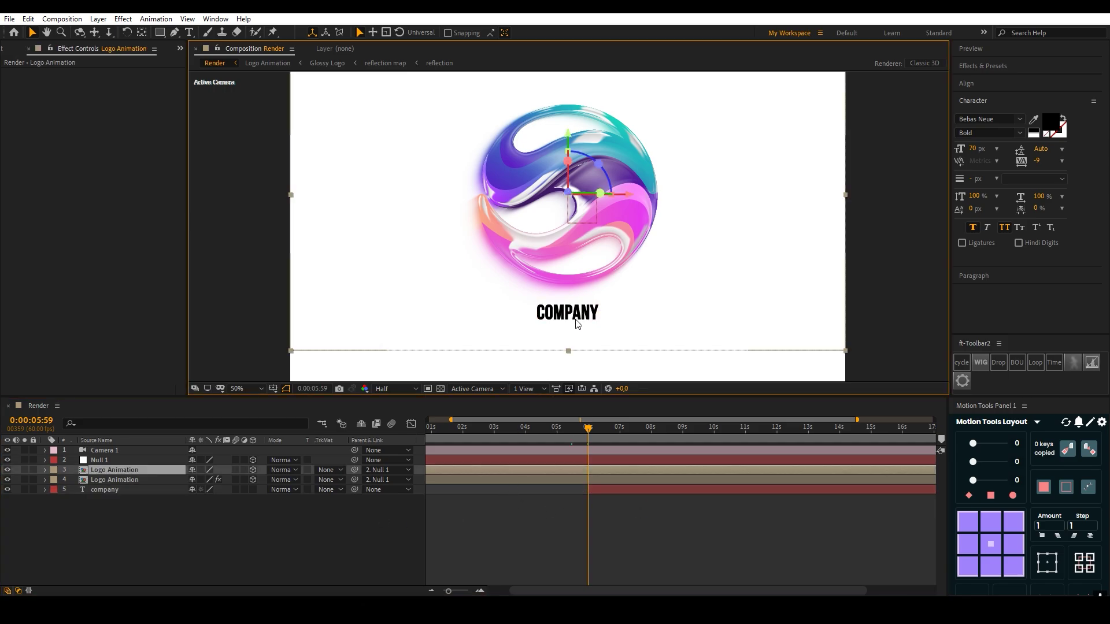
pyautogui.click(300, 544)
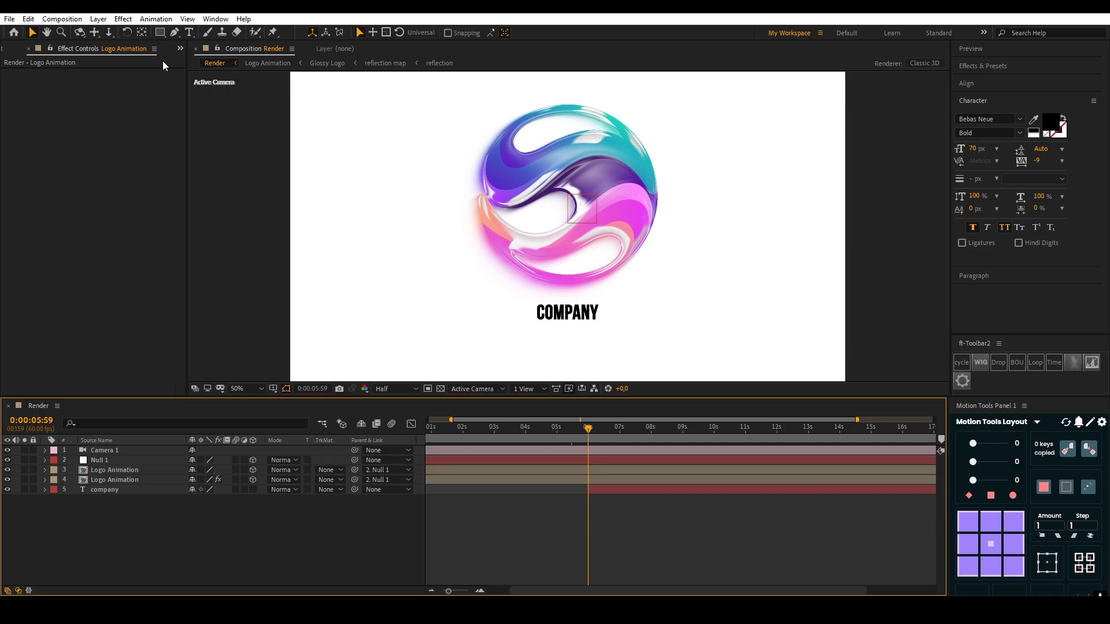
# Draw a coral-filled rectangle on a new shape layer, large enough to cover the company text.
pyautogui.click(160, 32)
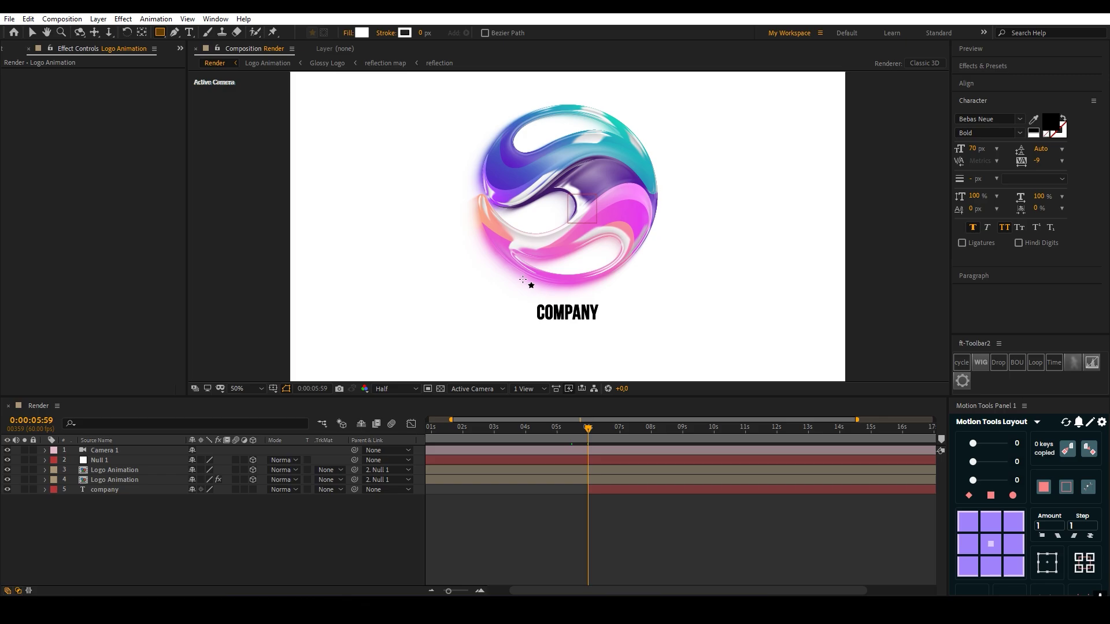
pyautogui.click(361, 33)
pyautogui.click(523, 355)
pyautogui.click(688, 347)
pyautogui.moveTo(478, 268)
pyautogui.mouseDown()
pyautogui.moveTo(585, 325)
pyautogui.moveTo(684, 358)
pyautogui.mouseUp()
# Centre the rectangle's anchor point and position in the frame, and move it straight down over the company text.
pyautogui.hotkey('ctrl', 'alt', 'Home')
pyautogui.hotkey('ctrl', 'Home')
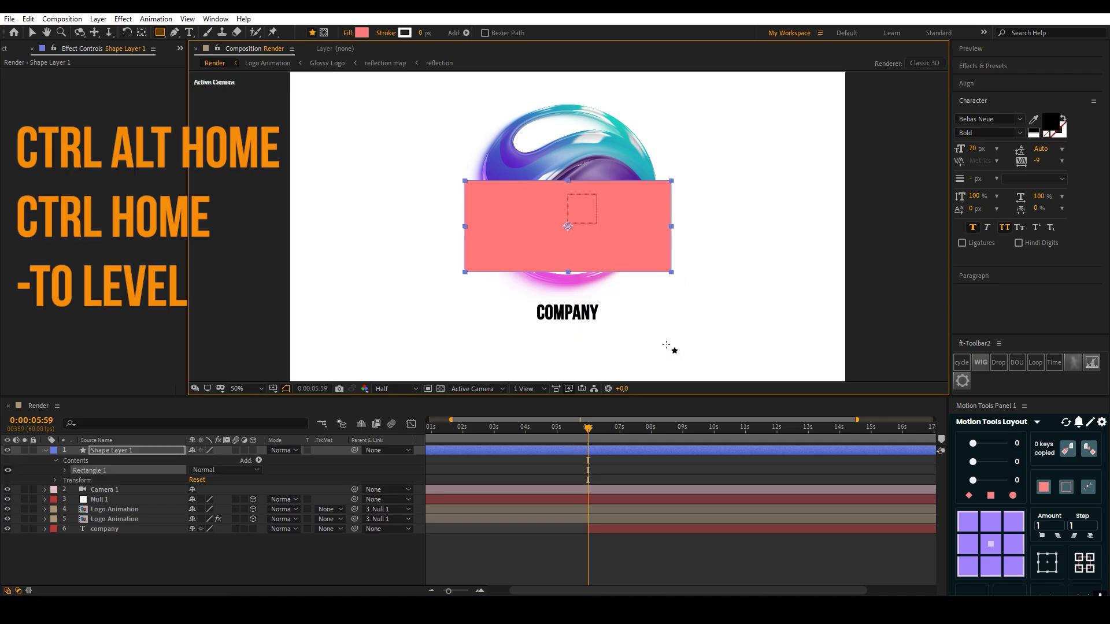
pyautogui.press('v')
pyautogui.moveTo(568, 229); pyautogui.dragTo(578, 318)
# Apply the Fast Box Blur effect to Shape Layer 1.
pyautogui.click(124, 450)
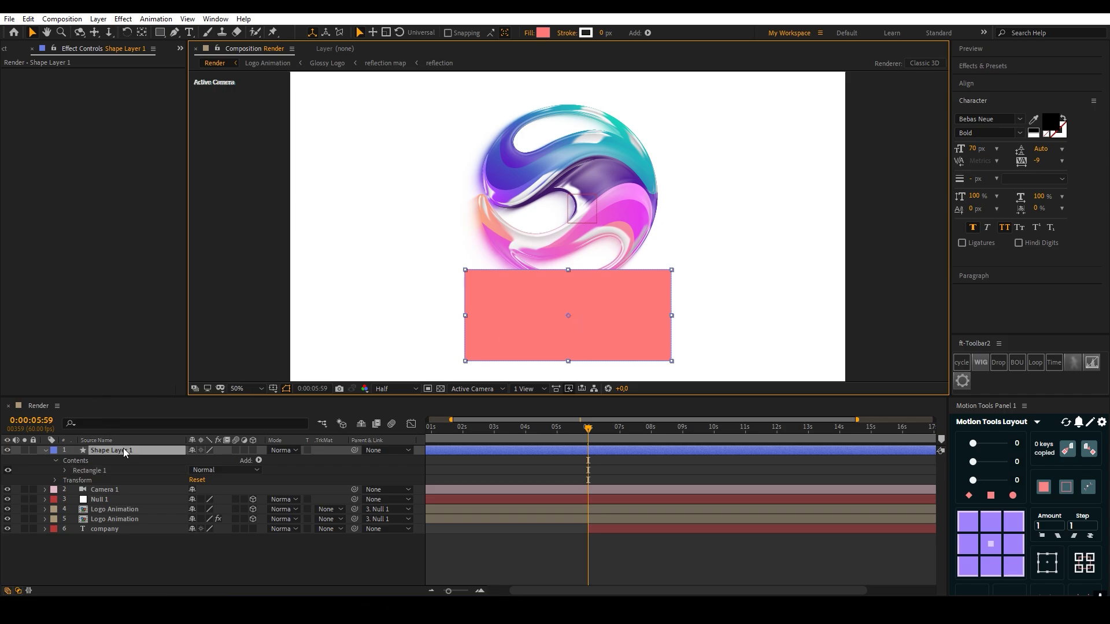
pyautogui.click(986, 65)
pyautogui.click(973, 82)
pyautogui.write('fas')
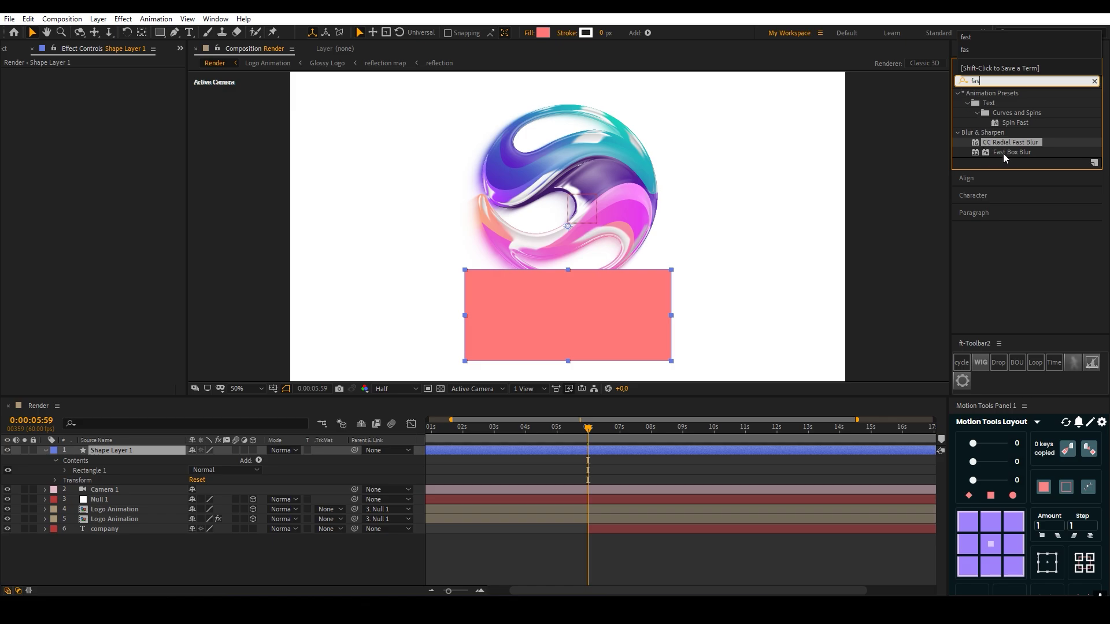
pyautogui.moveTo(1004, 156); pyautogui.dragTo(106, 209)
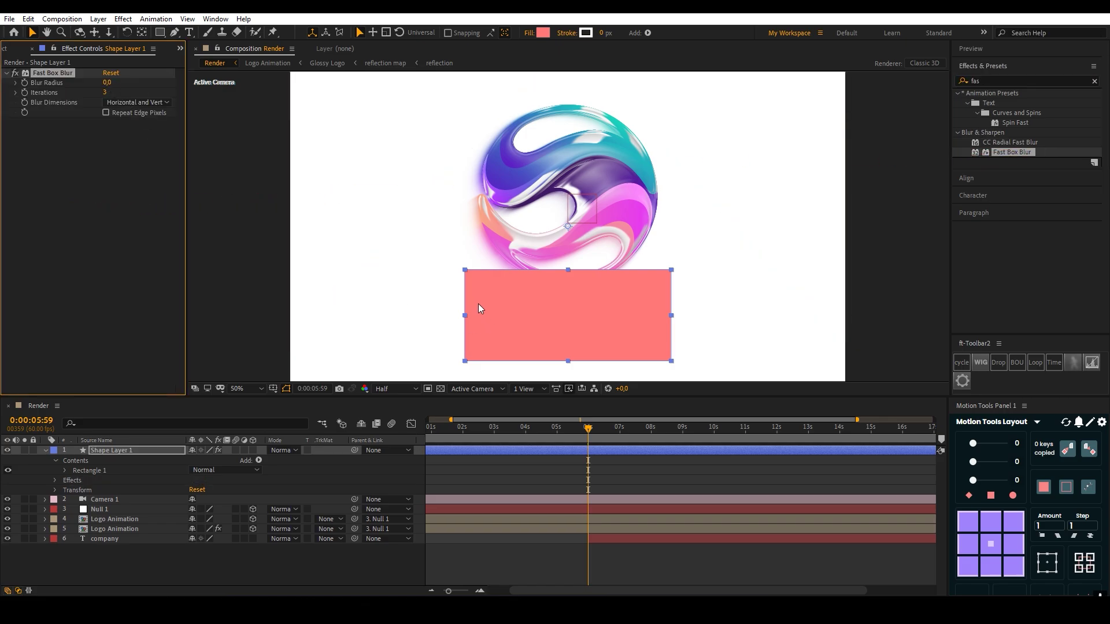
# Shift the rectangle sideways so it overlaps only the end of the company text, and set its Blur Radius to 55.
pyautogui.moveTo(513, 319); pyautogui.dragTo(604, 320)
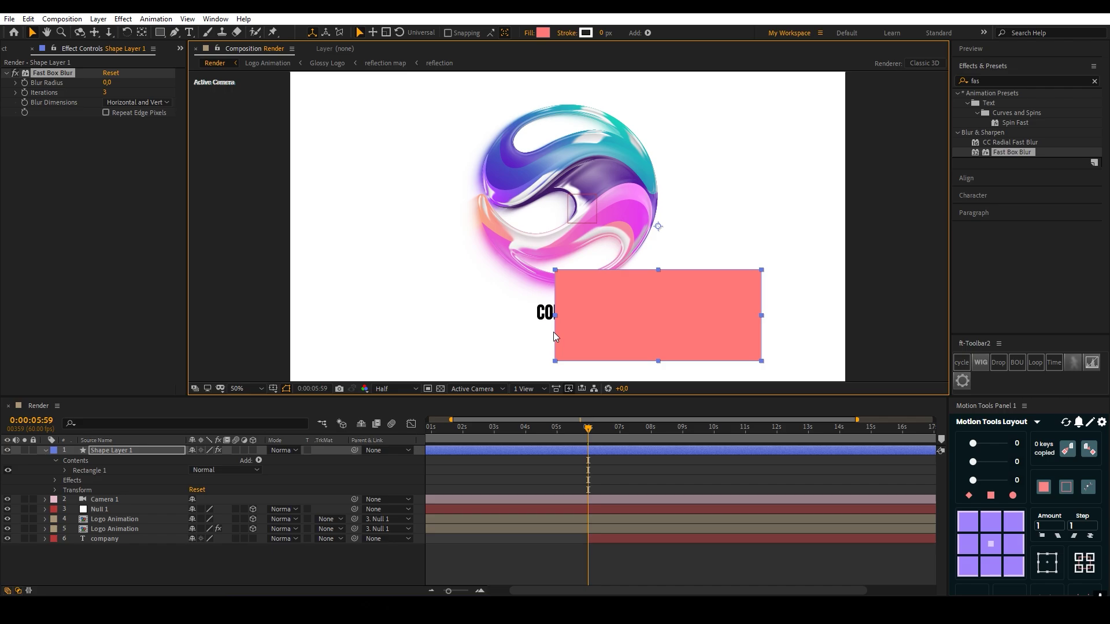
pyautogui.scroll(2, 543, 347)
pyautogui.moveTo(105, 82); pyautogui.dragTo(139, 86)
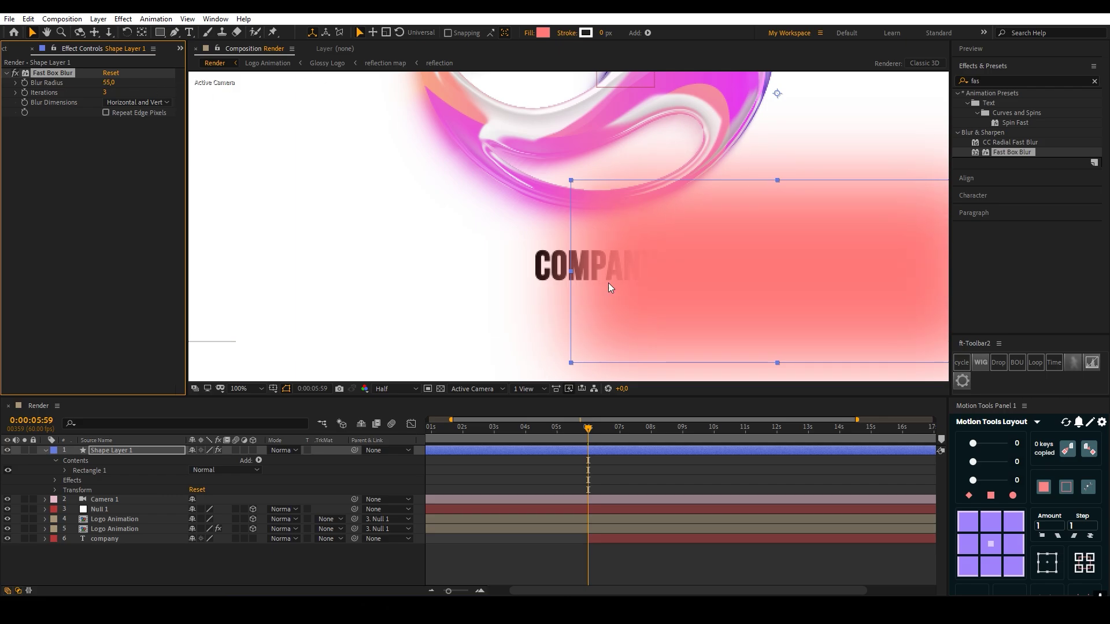
pyautogui.press(',')
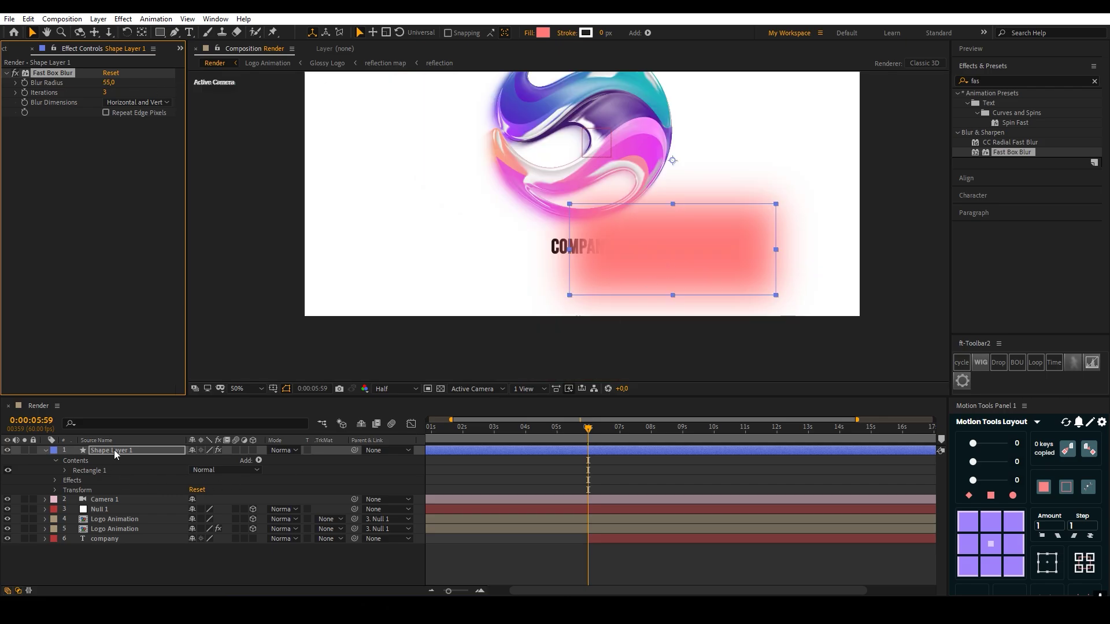
# Move Shape Layer 1 directly above the company layer and collapse its properties.
pyautogui.moveTo(114, 450); pyautogui.dragTo(165, 541)
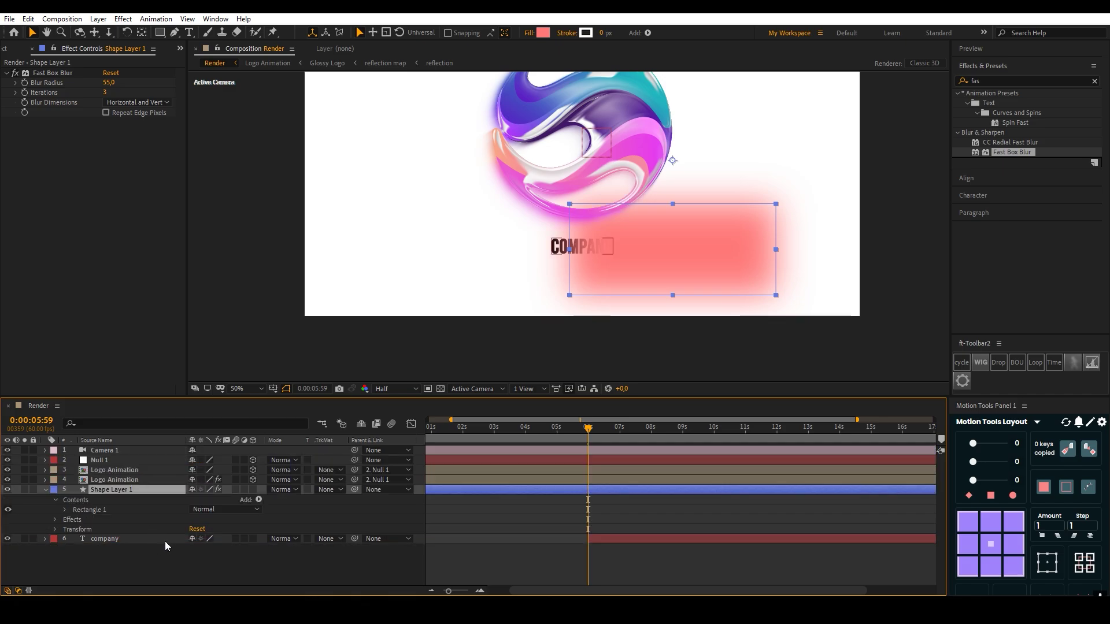
pyautogui.hotkey('ctrl', '`')
pyautogui.click(182, 530)
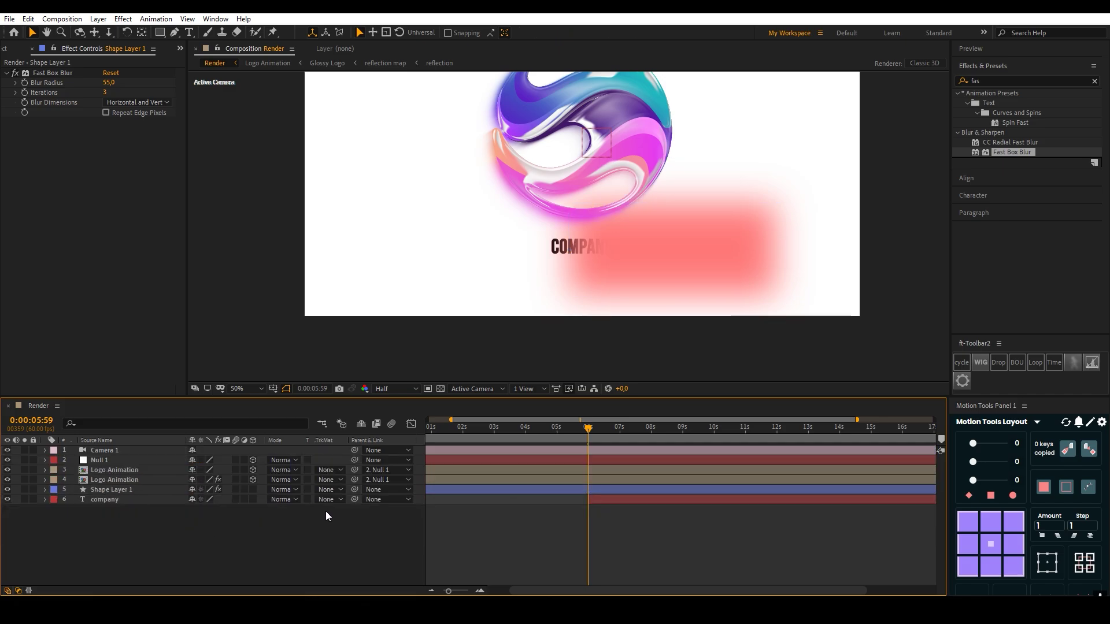
# Set the company layer's track matte to Alpha Inverted, using Shape Layer 1 as the matte.
pyautogui.click(326, 501)
pyautogui.click(336, 530)
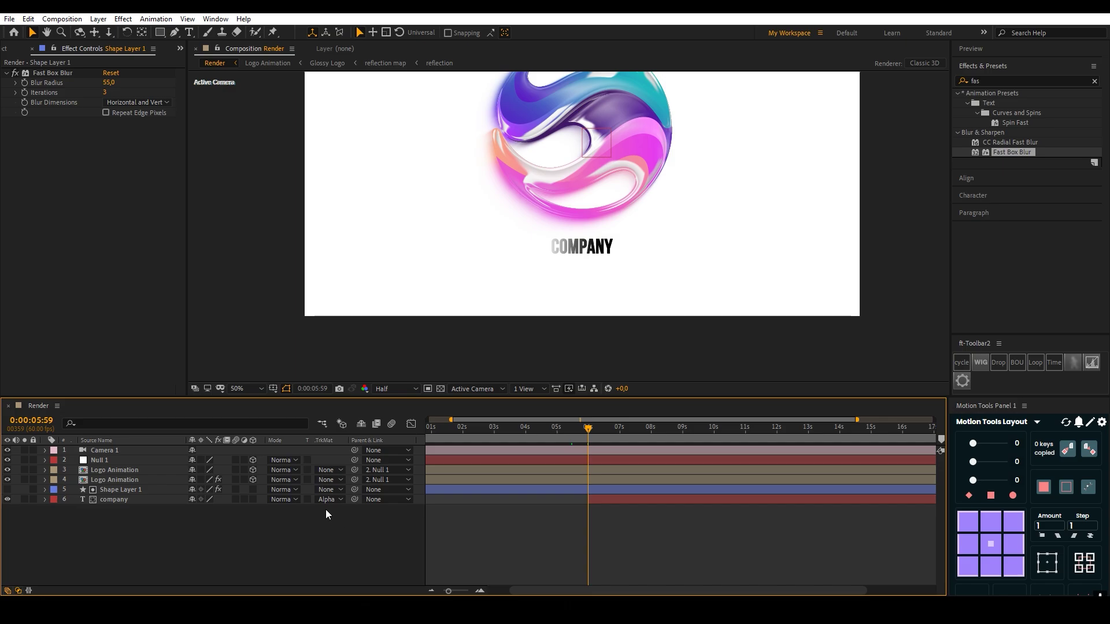
pyautogui.click(326, 500)
pyautogui.click(339, 540)
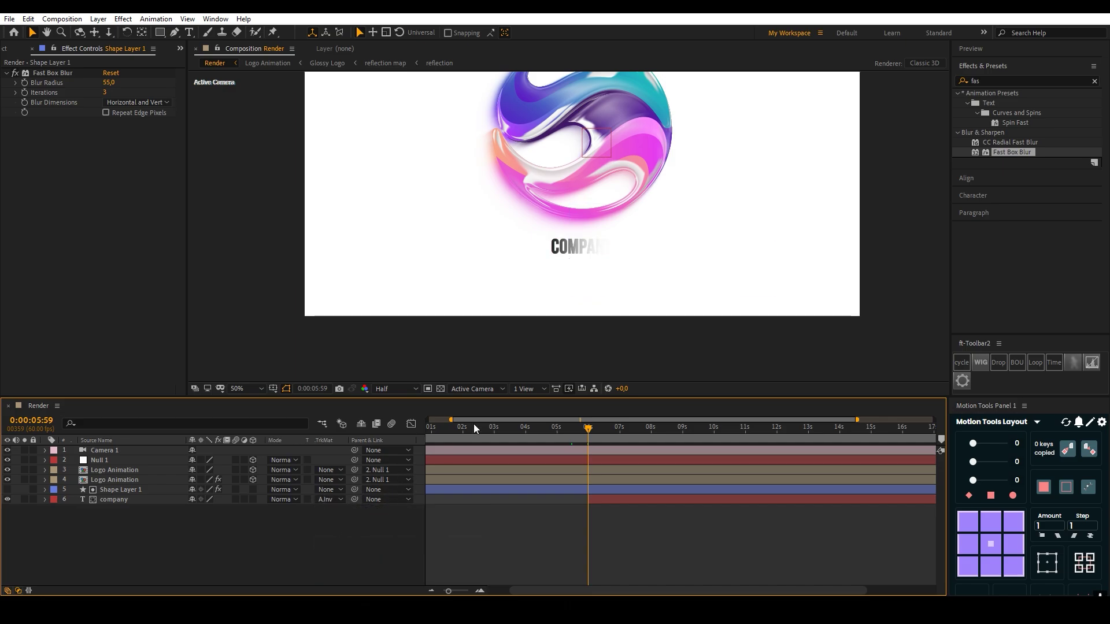
# Move the Shape Layer 1 rectangle fully over the company text, and trim the layer's start to 0:00:05:59.
pyautogui.click(116, 491)
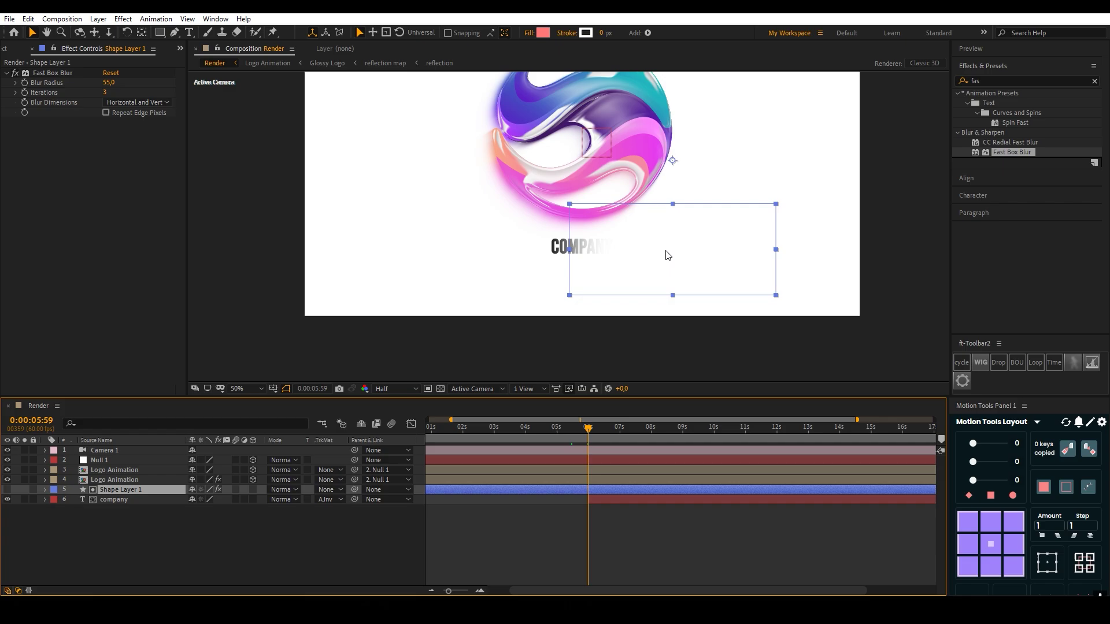
pyautogui.click(668, 255)
pyautogui.moveTo(650, 255); pyautogui.dragTo(575, 256)
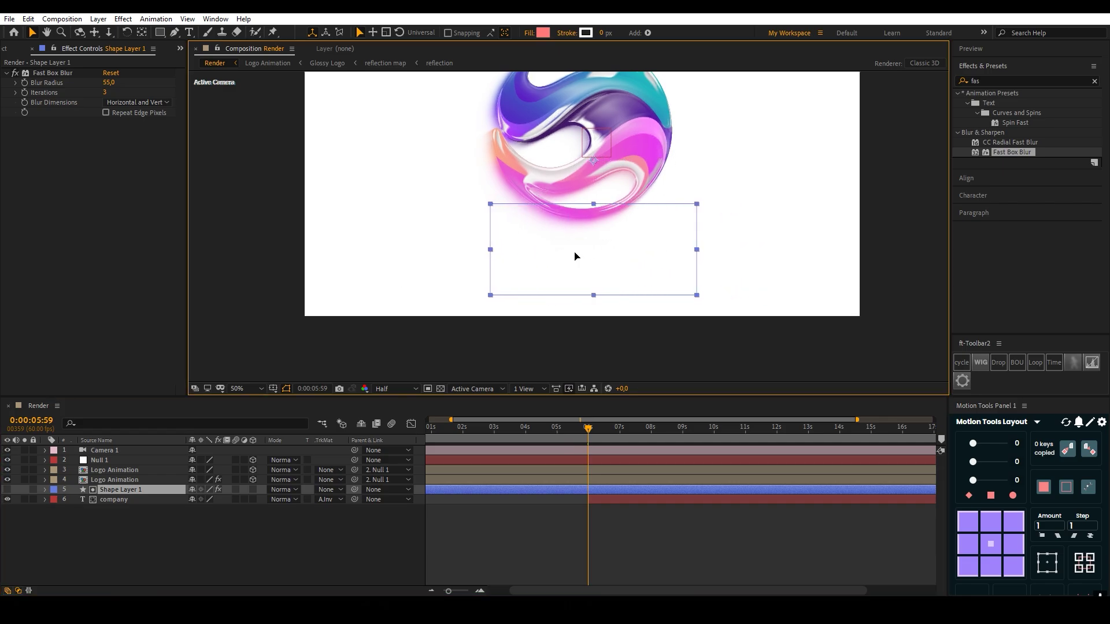
pyautogui.press('Return')
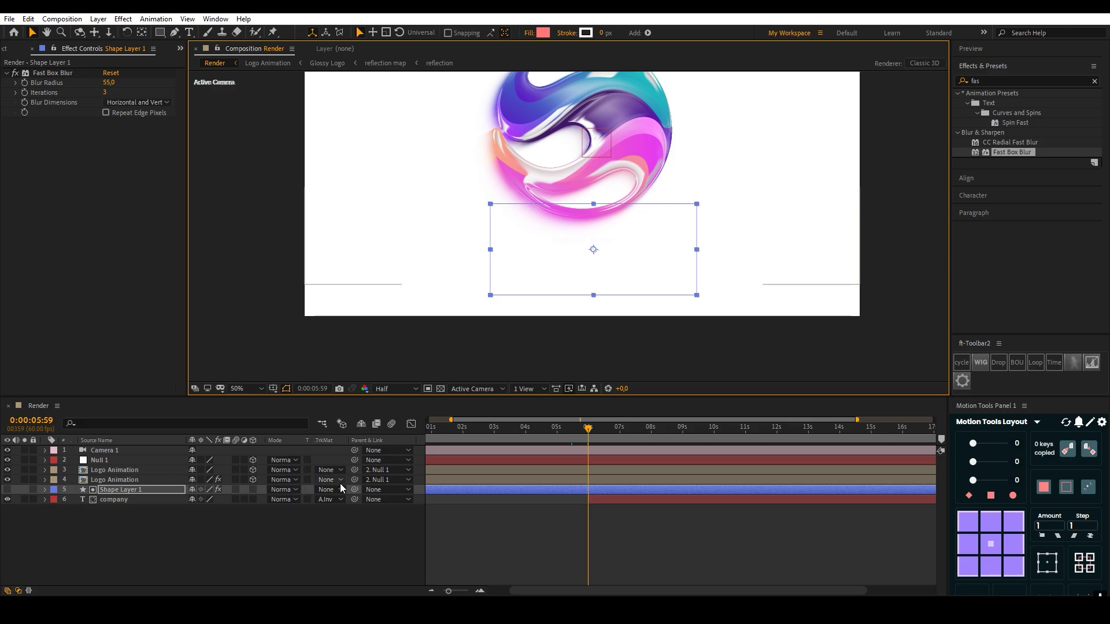
pyautogui.moveTo(439, 488); pyautogui.dragTo(618, 496)
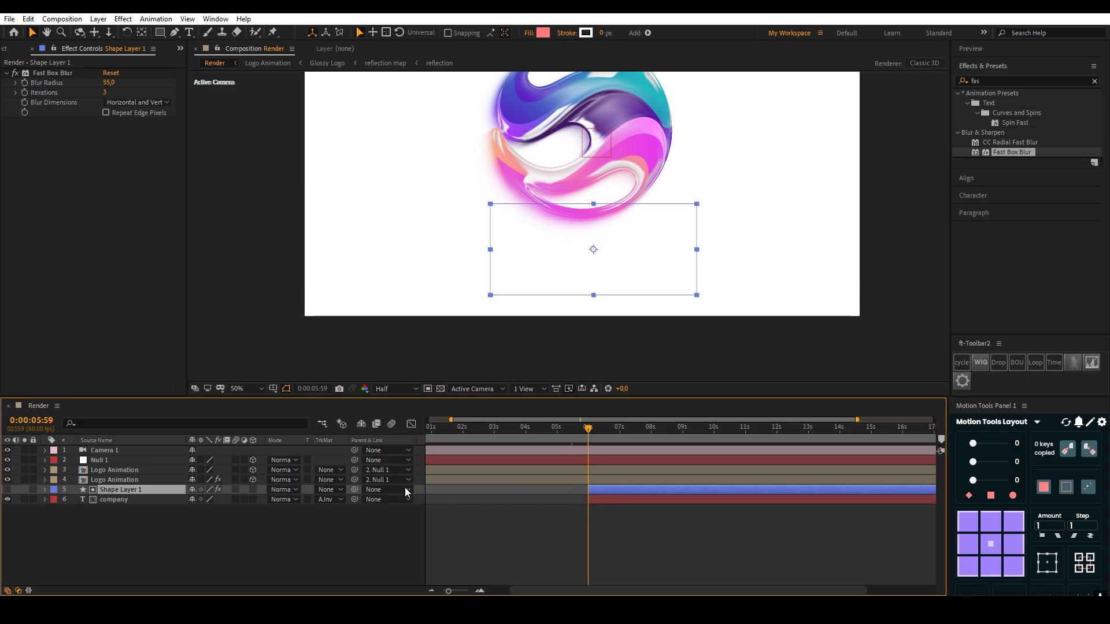
# Keyframe Shape Layer 1's Position at 0:00:05:59, and move the rectangle sideways clear of the text to 2084, 848 at 0:00:07:00.
pyautogui.press('p')
pyautogui.click(74, 499)
pyautogui.press('space')
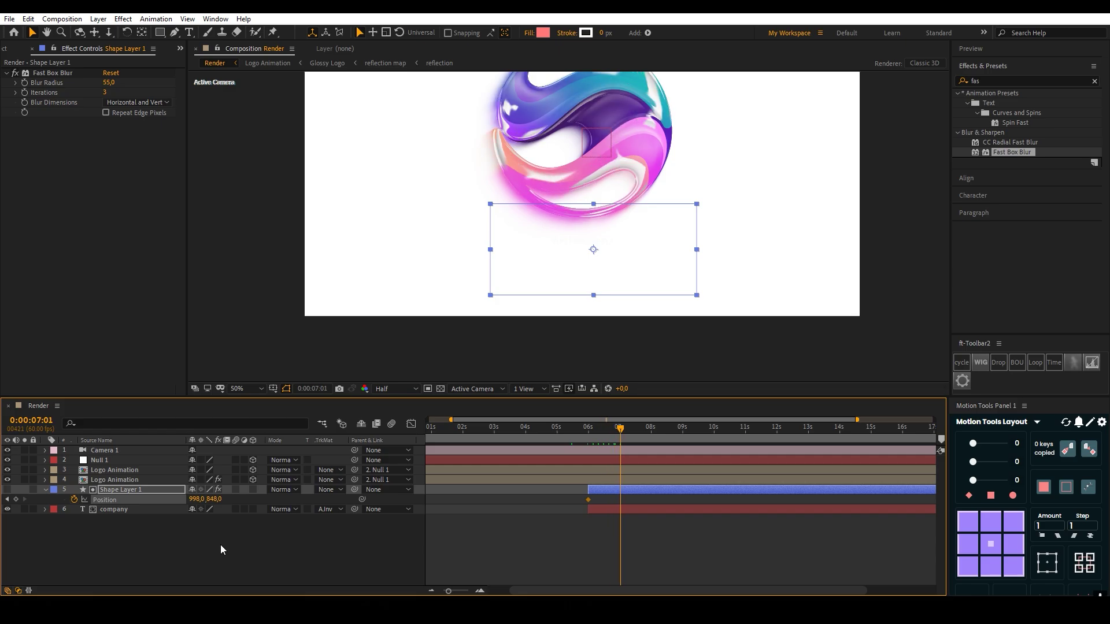
pyautogui.press('space')
pyautogui.moveTo(509, 267); pyautogui.dragTo(822, 273)
pyautogui.click(377, 551)
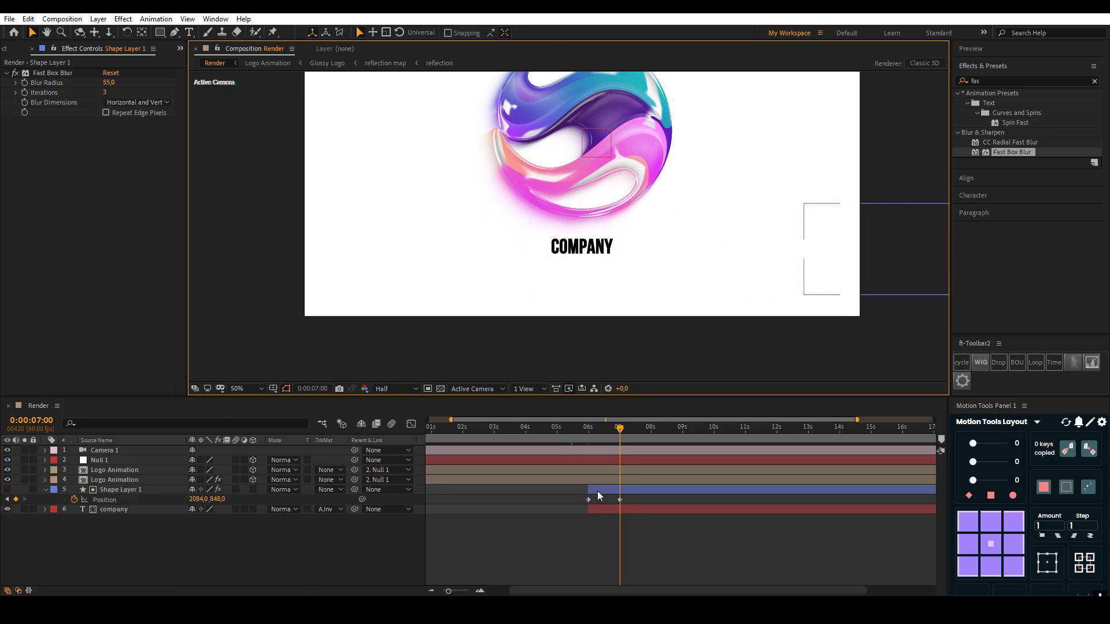
# Apply Easy Ease to both Position keyframes of Shape Layer 1.
pyautogui.moveTo(633, 516); pyautogui.dragTo(581, 490)
pyautogui.press('F9')
pyautogui.click(544, 520)
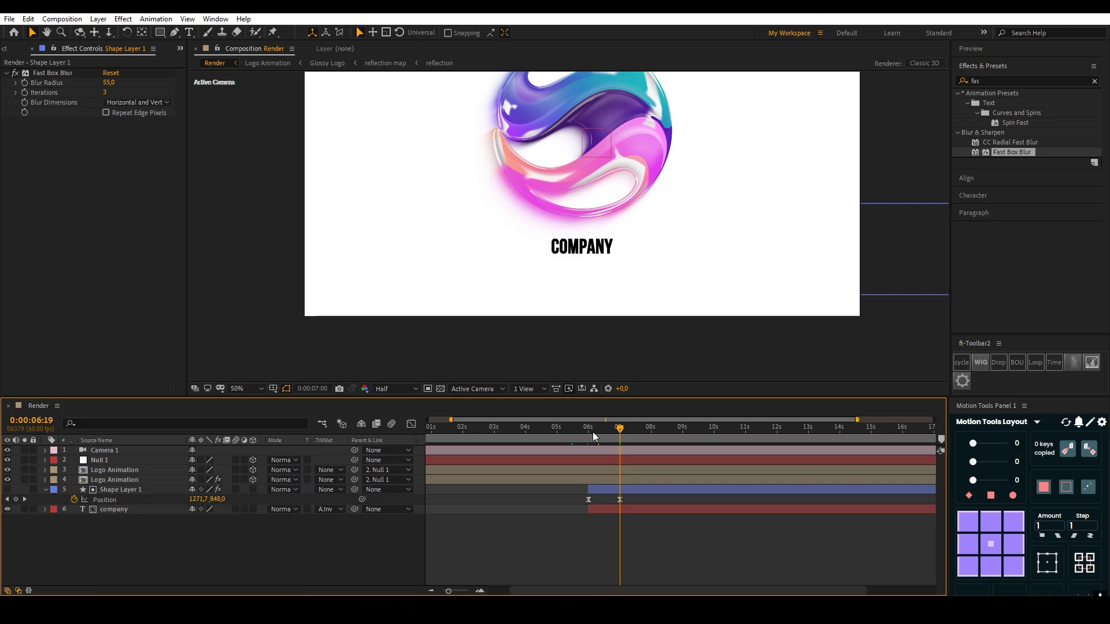
# Preview the company text reveal close up and with the whole composition fitted in the viewer.
pyautogui.moveTo(593, 432)
pyautogui.mouseDown()
pyautogui.moveTo(609, 429)
pyautogui.moveTo(594, 428)
pyautogui.mouseUp()
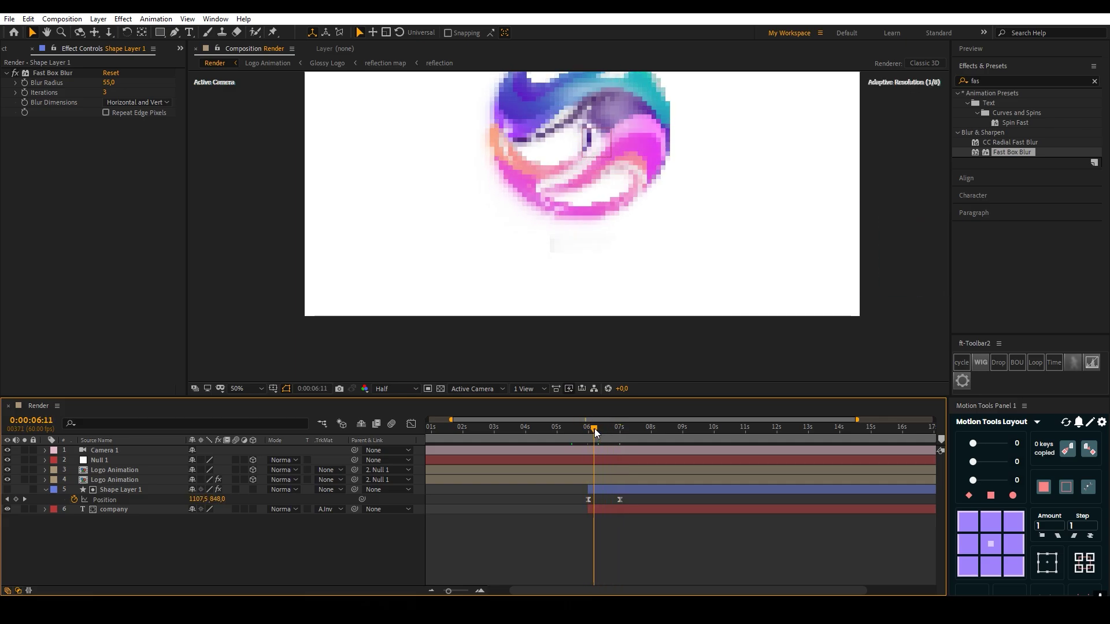
pyautogui.scroll(2, 636, 361)
pyautogui.press('space')
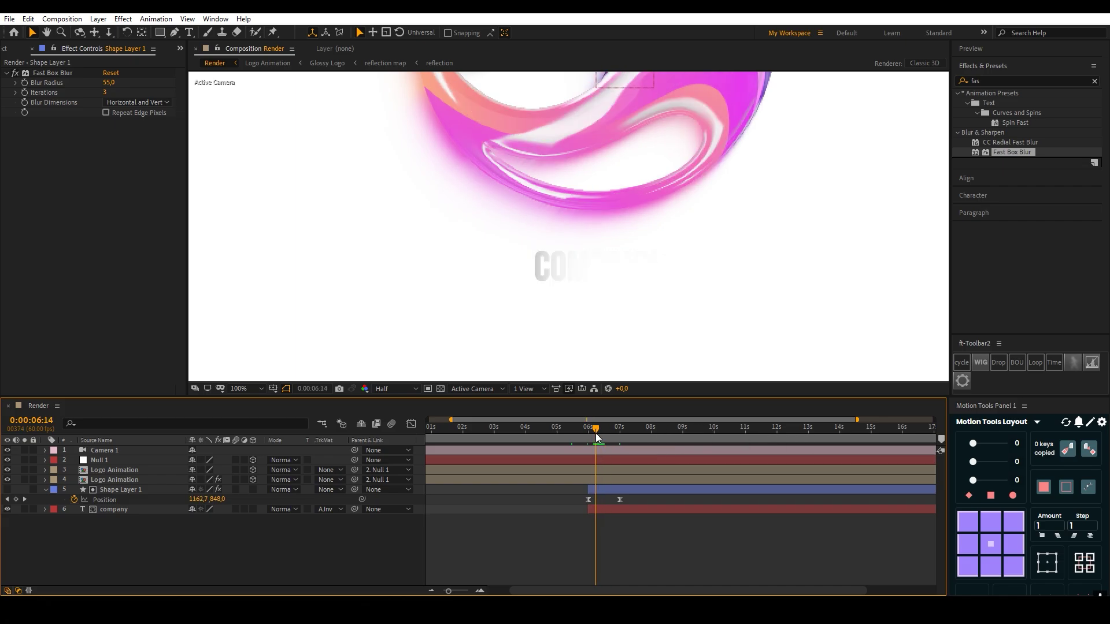
pyautogui.press('space')
pyautogui.scroll(-2, 648, 323)
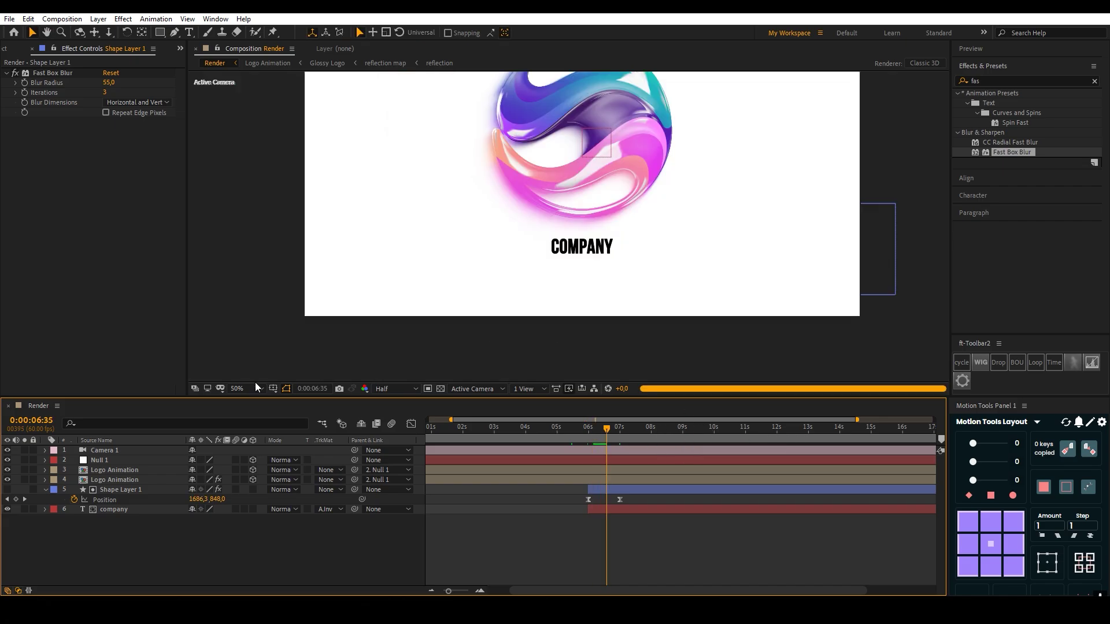
pyautogui.click(256, 386)
pyautogui.click(255, 197)
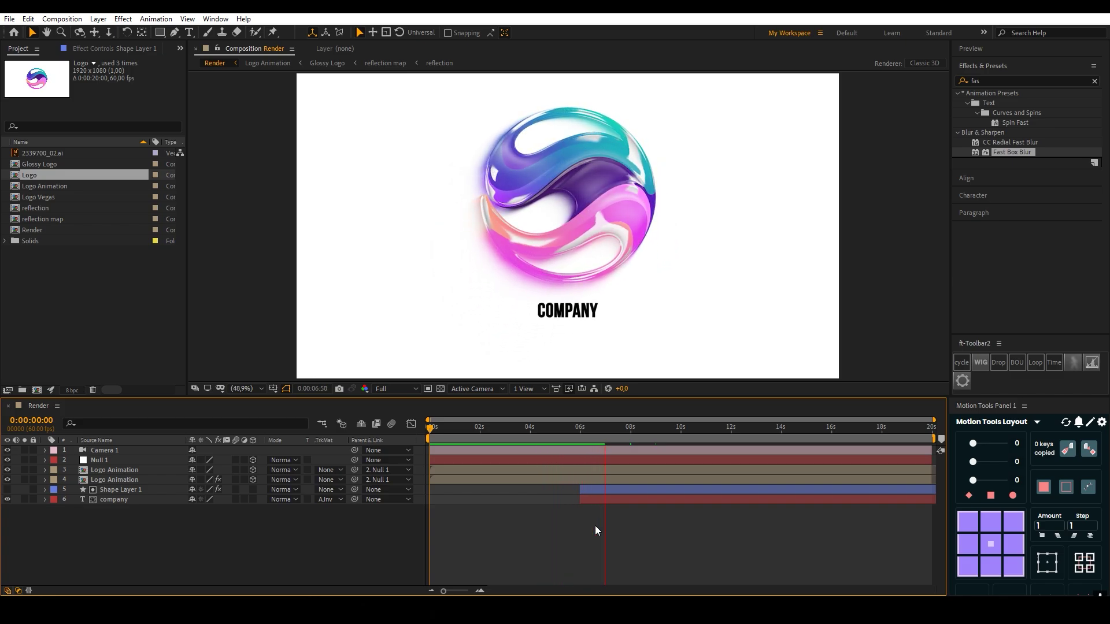
pyautogui.press('space')
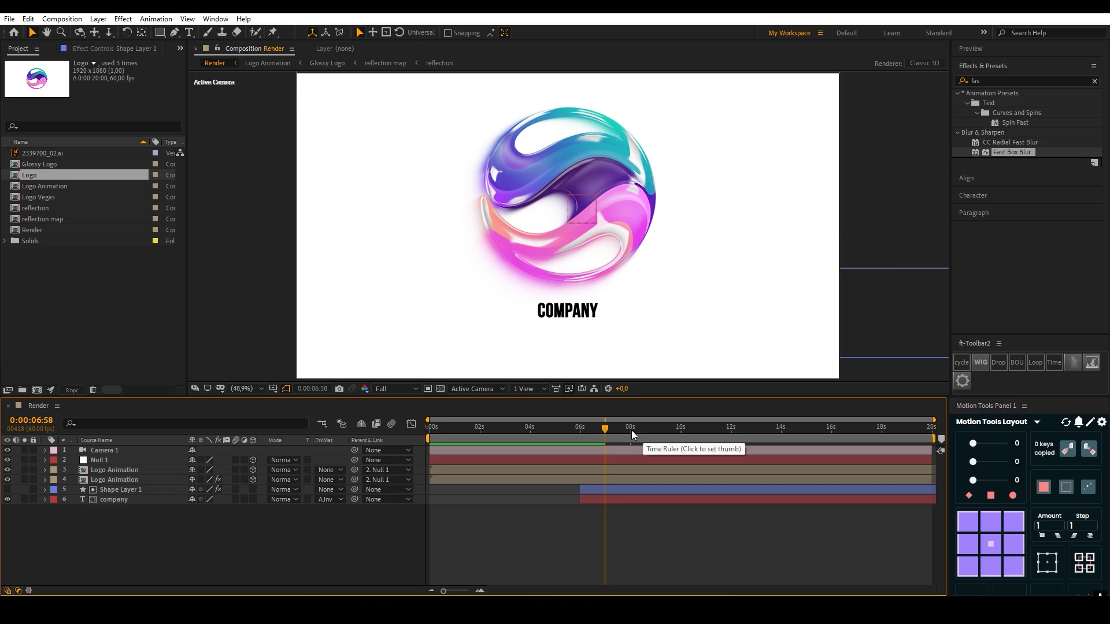
# Add the Logo composition as a layer directly above Null 1 in Render, and parent it to Null 1.
pyautogui.click(630, 429)
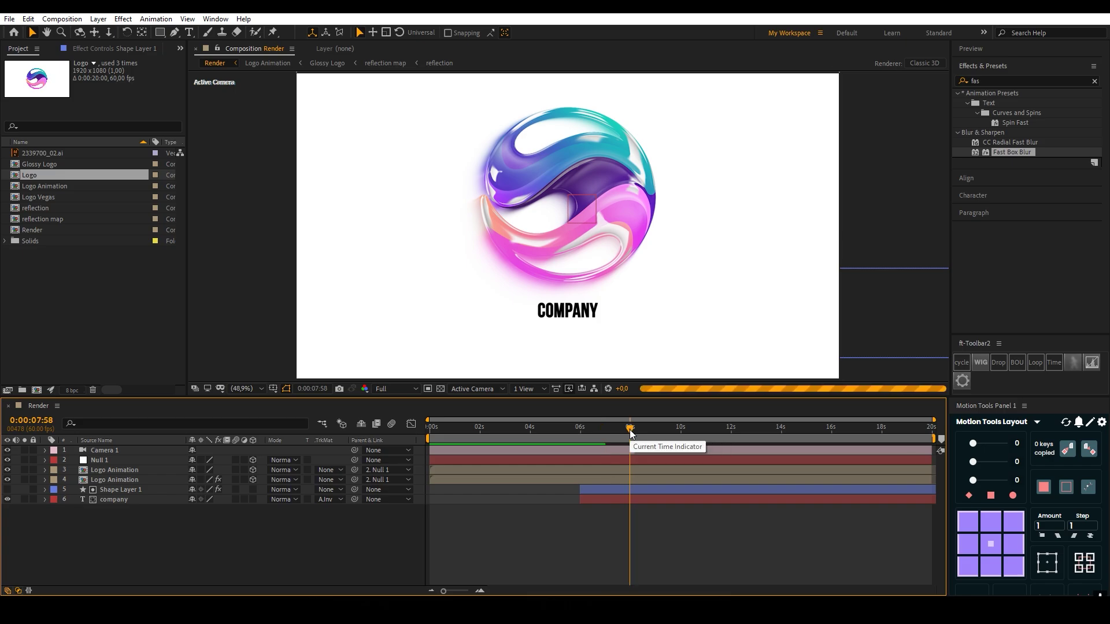
pyautogui.press('pagedown')
pyautogui.press('pagedown')
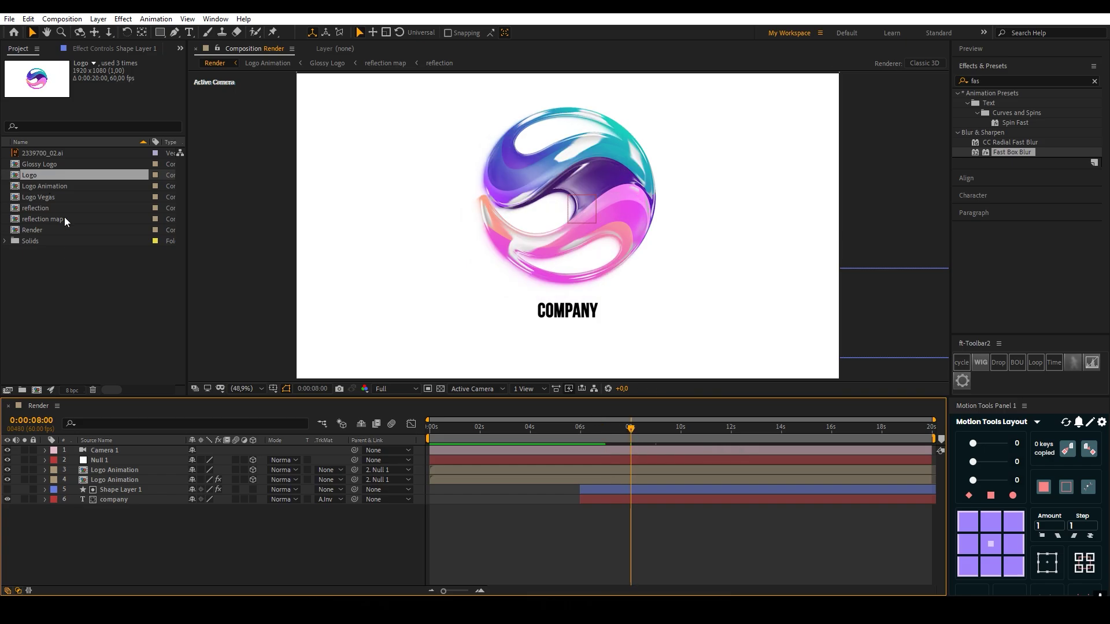
pyautogui.moveTo(46, 175); pyautogui.dragTo(143, 457)
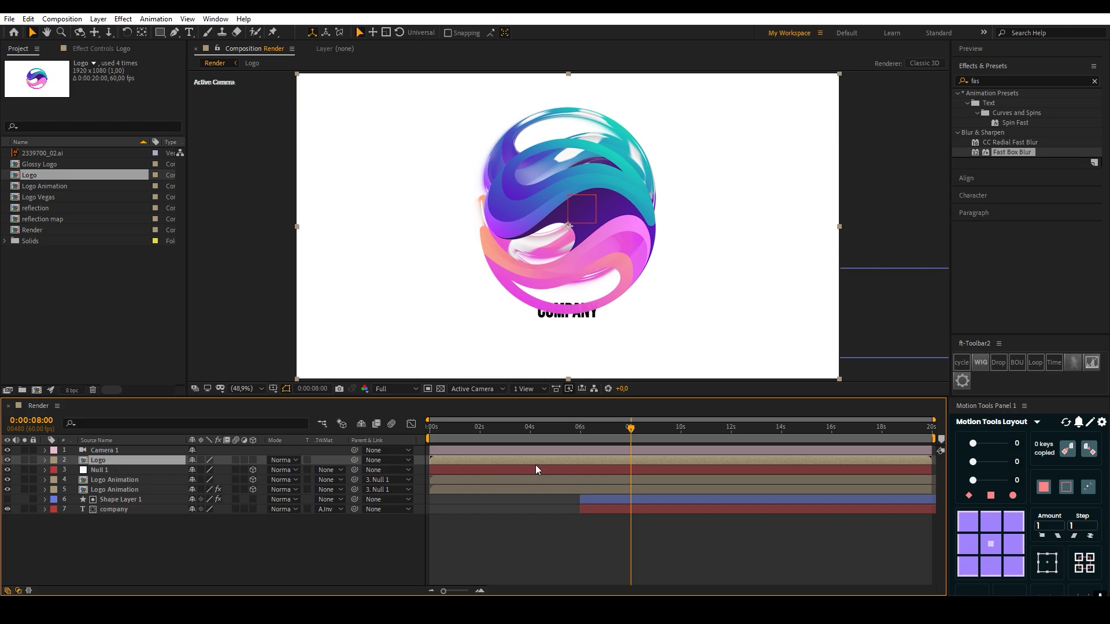
pyautogui.moveTo(509, 434); pyautogui.dragTo(477, 435)
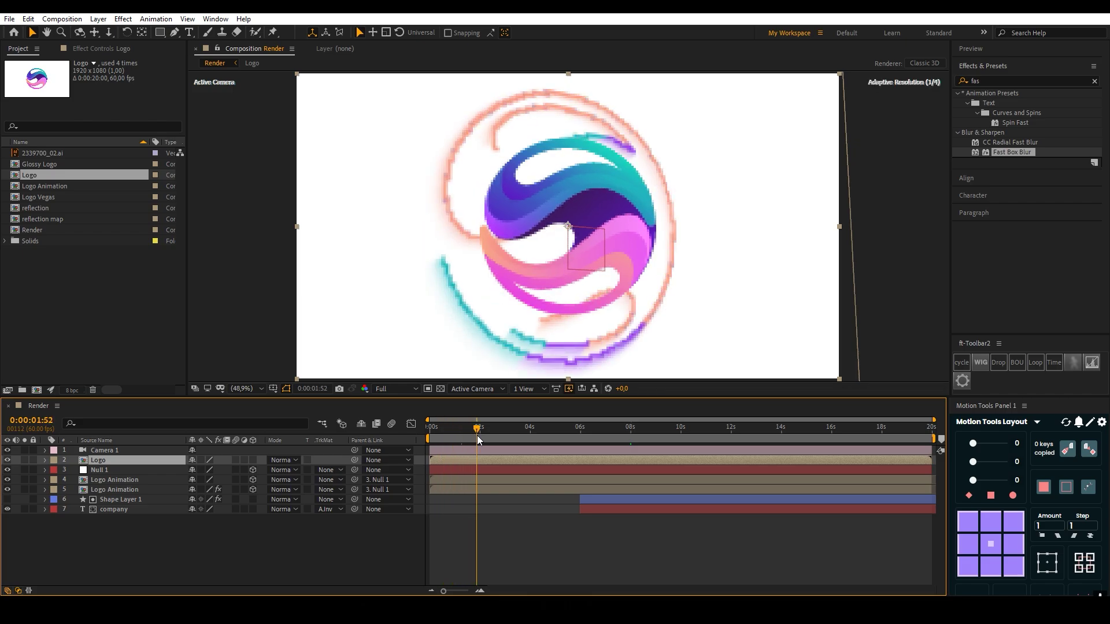
pyautogui.moveTo(355, 460); pyautogui.dragTo(88, 471)
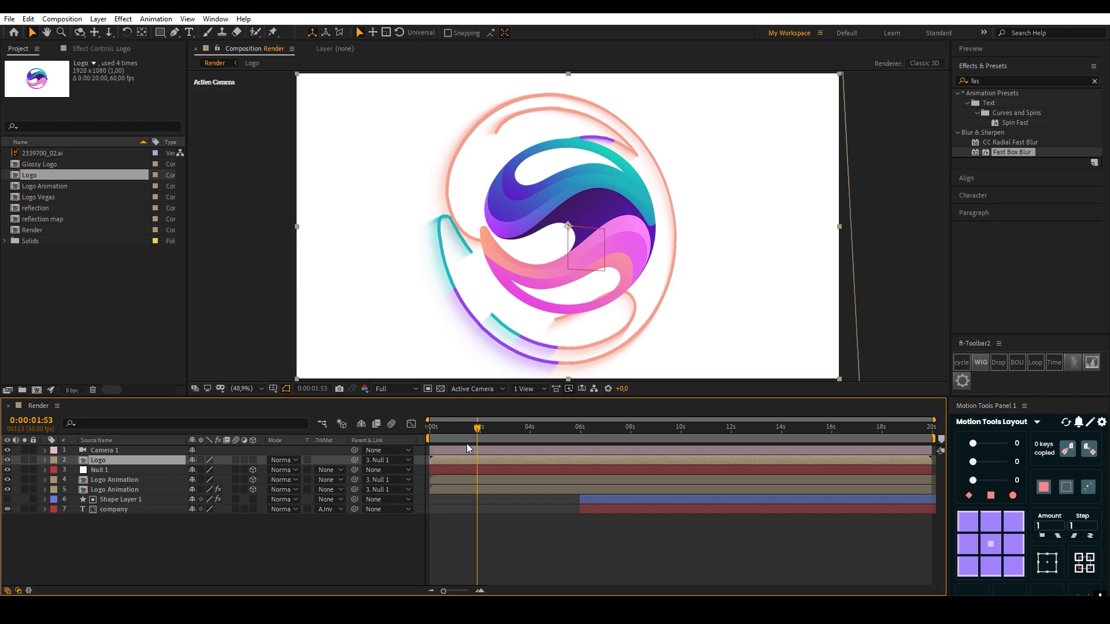
# Shift the Logo layer along the timeline so it starts at 0:00:08:00.
pyautogui.moveTo(478, 429); pyautogui.dragTo(645, 429)
pyautogui.moveTo(532, 460); pyautogui.dragTo(714, 466)
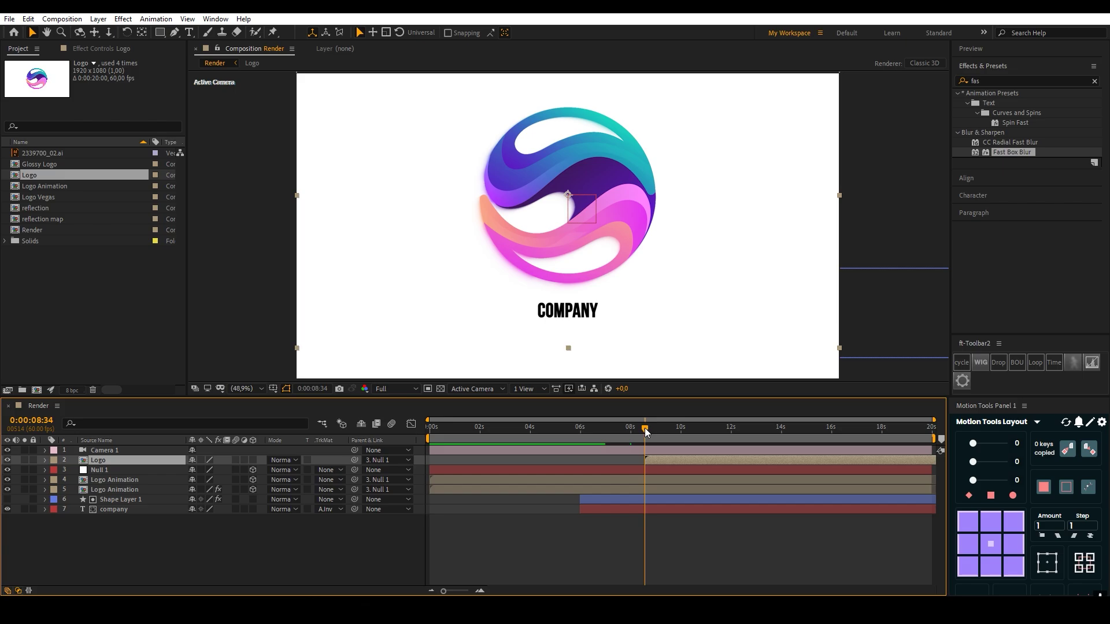
pyautogui.moveTo(647, 428); pyautogui.dragTo(657, 456)
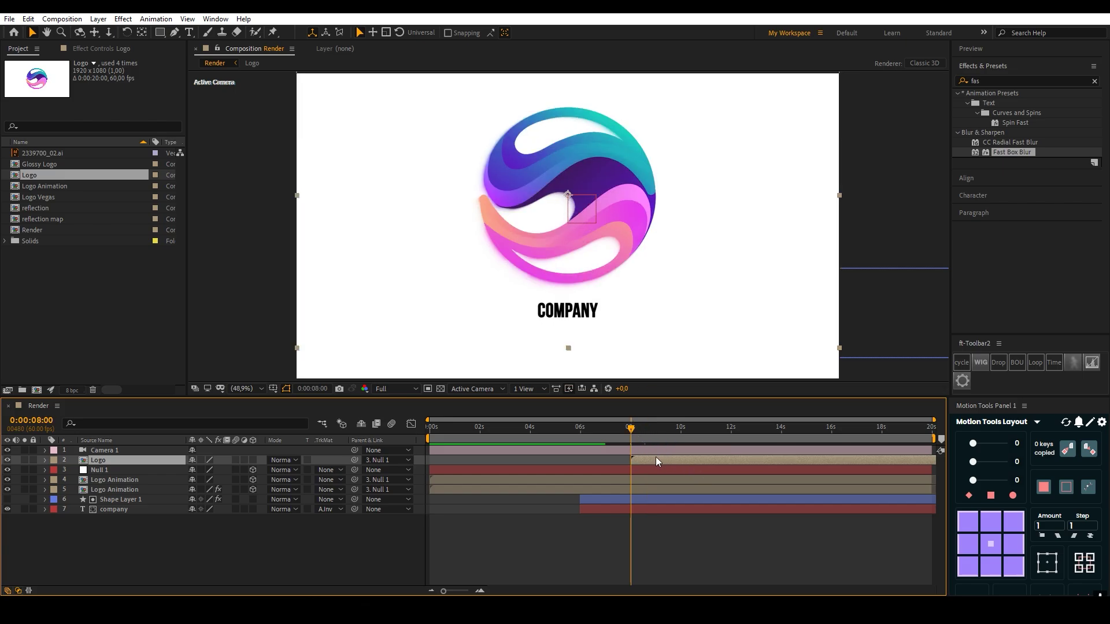
# Keyframe Opacity on Logo and both Logo Animation layers at 0:00:08:00, setting the Logo layer to 0%.
pyautogui.keyDown('ctrl'); pyautogui.click(116, 481); pyautogui.keyUp('ctrl')
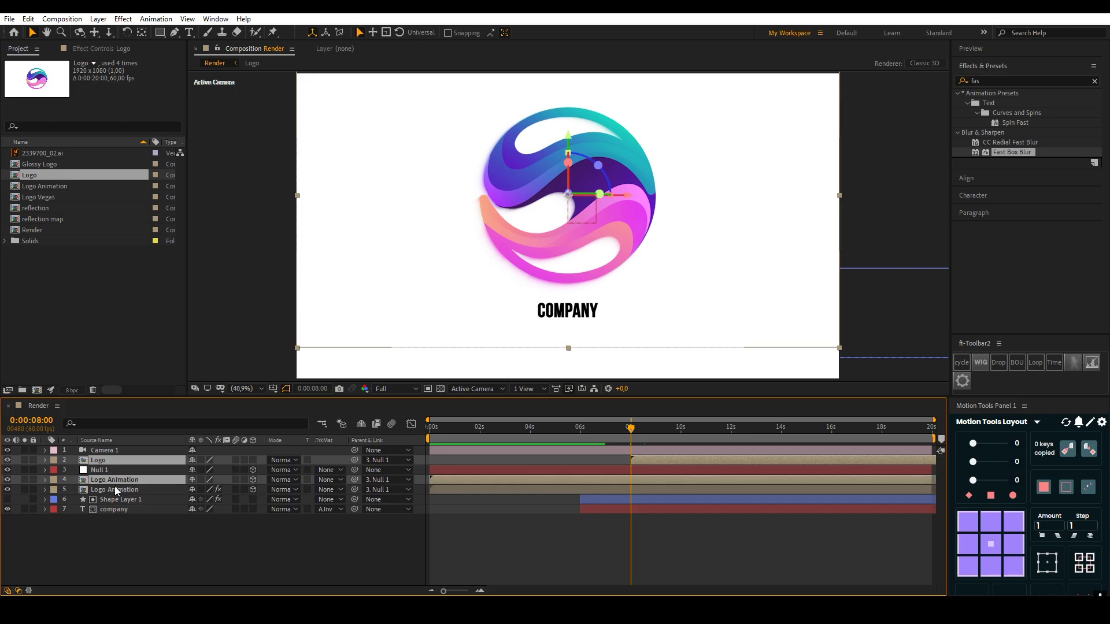
pyautogui.keyDown('ctrl'); pyautogui.click(114, 489); pyautogui.keyUp('ctrl')
pyautogui.press('t')
pyautogui.click(74, 470)
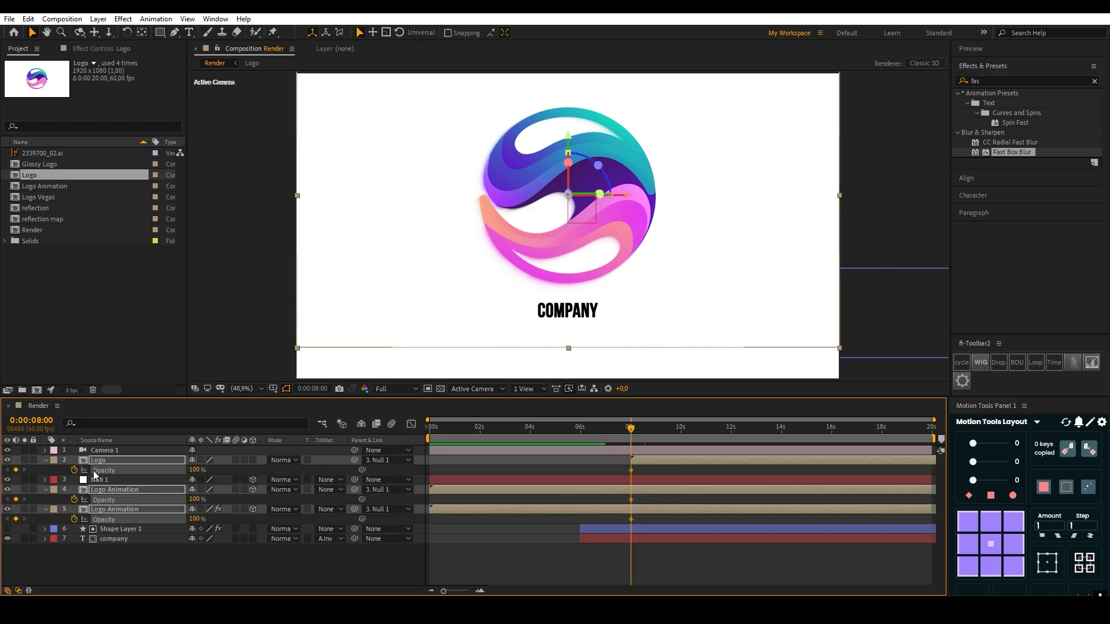
pyautogui.click(233, 474)
pyautogui.moveTo(193, 470); pyautogui.dragTo(49, 479)
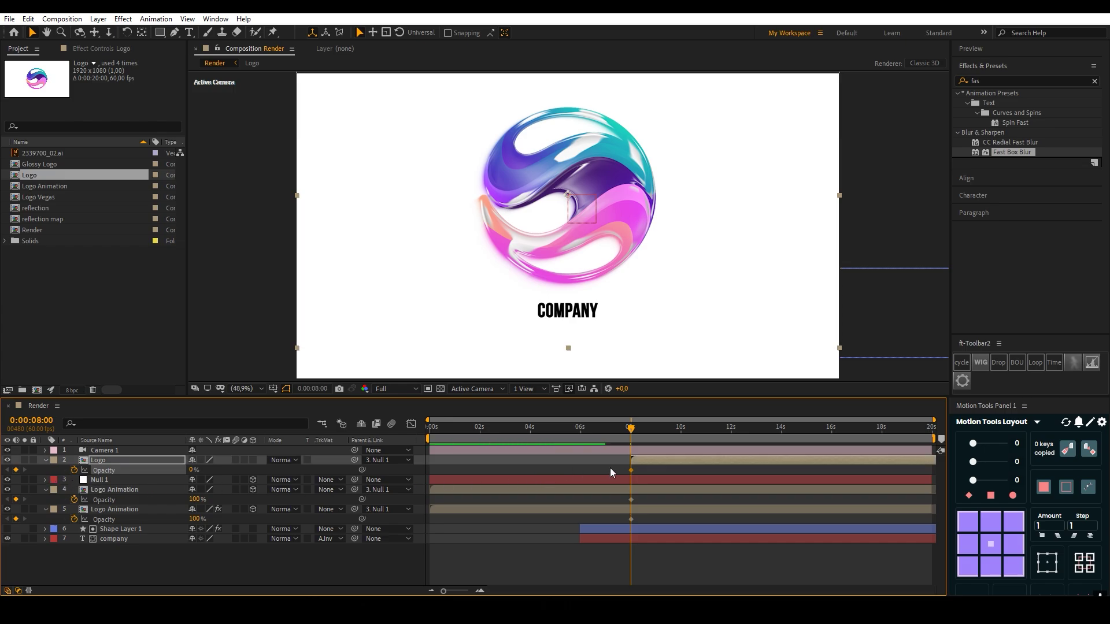
# At 0:00:09:00, set the Logo layer's Opacity to 100% and both Logo Animation layers' Opacity to 0%.
pyautogui.click(657, 432)
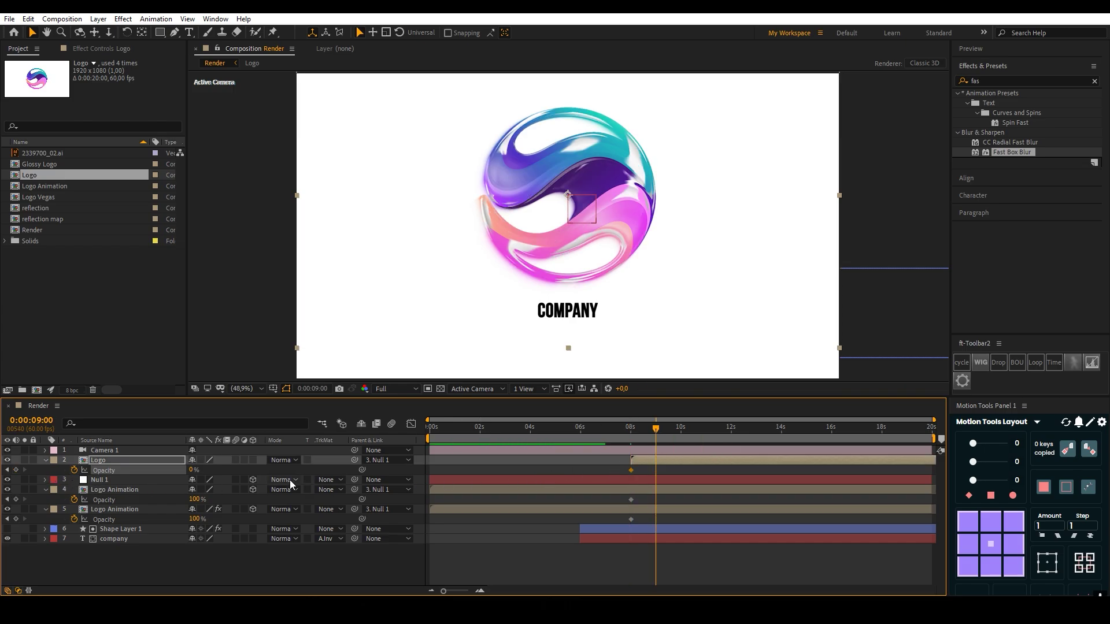
pyautogui.moveTo(193, 470); pyautogui.dragTo(319, 487)
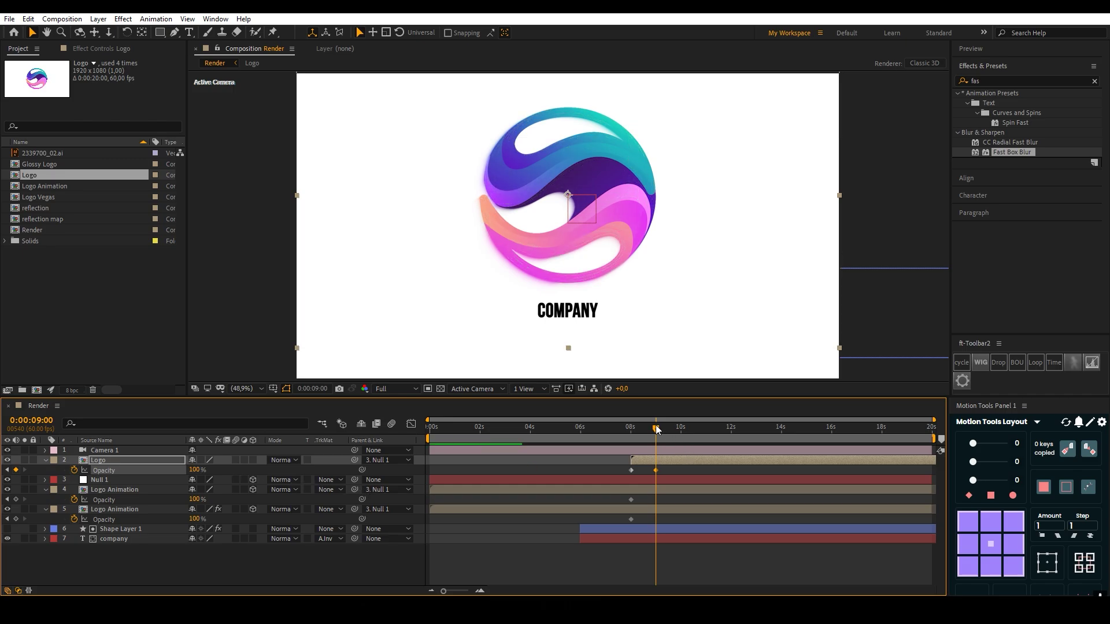
pyautogui.moveTo(657, 430)
pyautogui.mouseDown()
pyautogui.moveTo(634, 432)
pyautogui.moveTo(661, 427)
pyautogui.mouseUp()
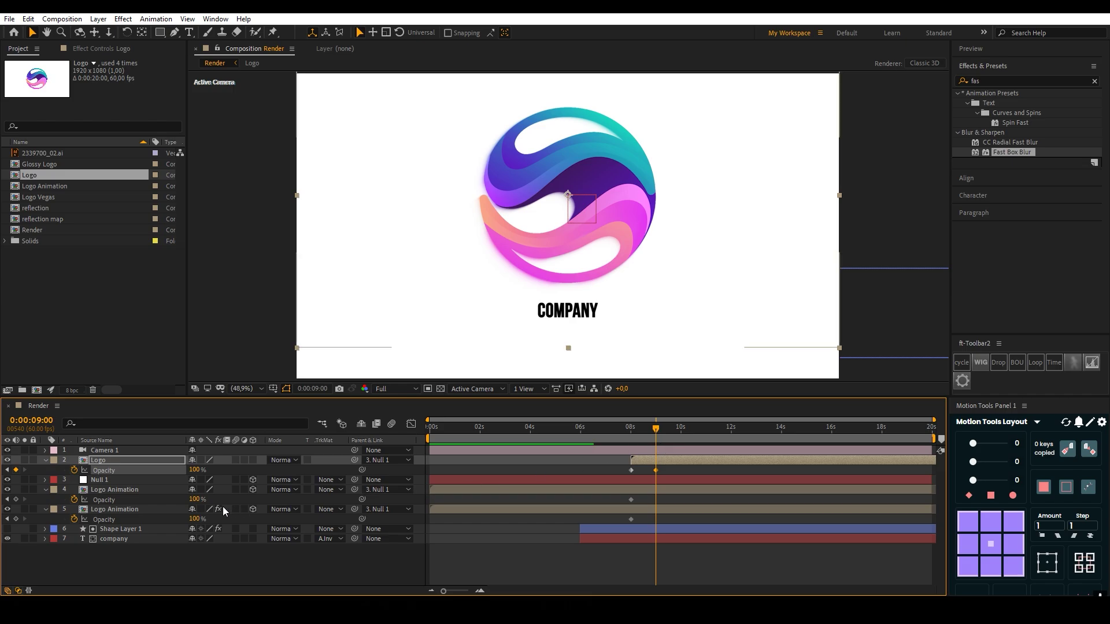
pyautogui.moveTo(193, 500); pyautogui.dragTo(93, 504)
pyautogui.moveTo(194, 520); pyautogui.dragTo(98, 521)
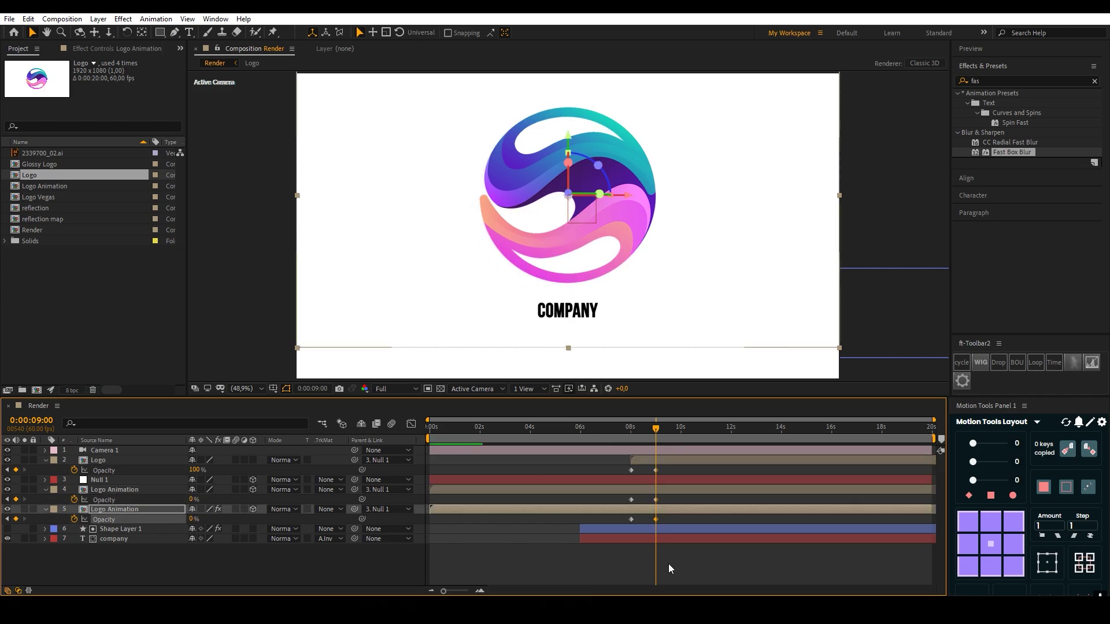
# Trim the end of both Logo Animation layers to 0:00:09:00.
pyautogui.click(670, 505)
pyautogui.keyDown('ctrl'); pyautogui.click(667, 492); pyautogui.keyUp('ctrl')
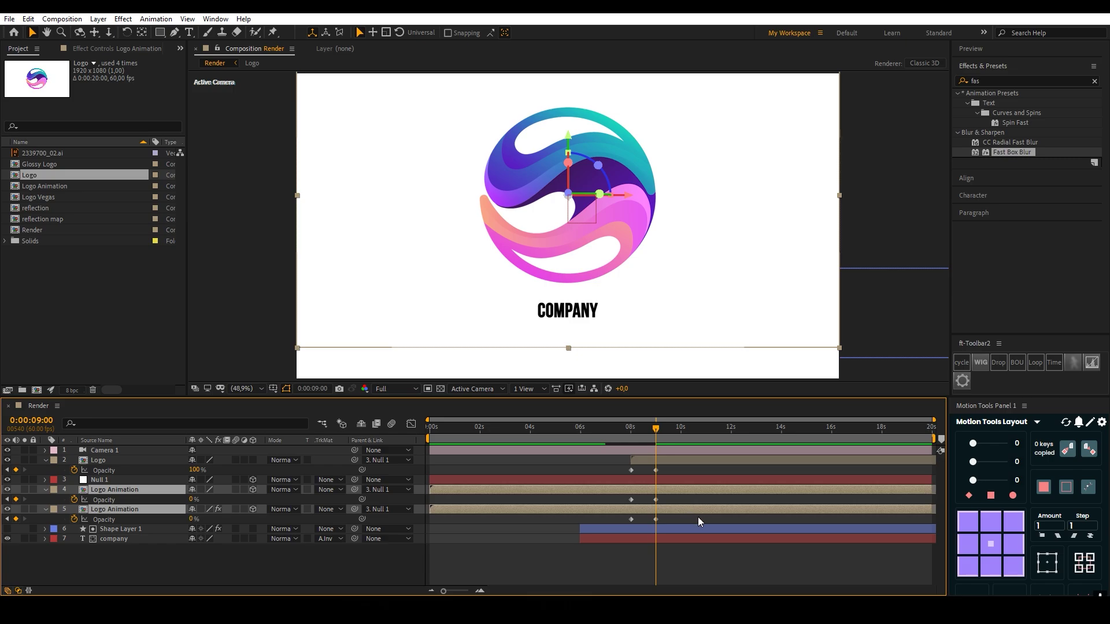
pyautogui.hotkey('alt', ']')
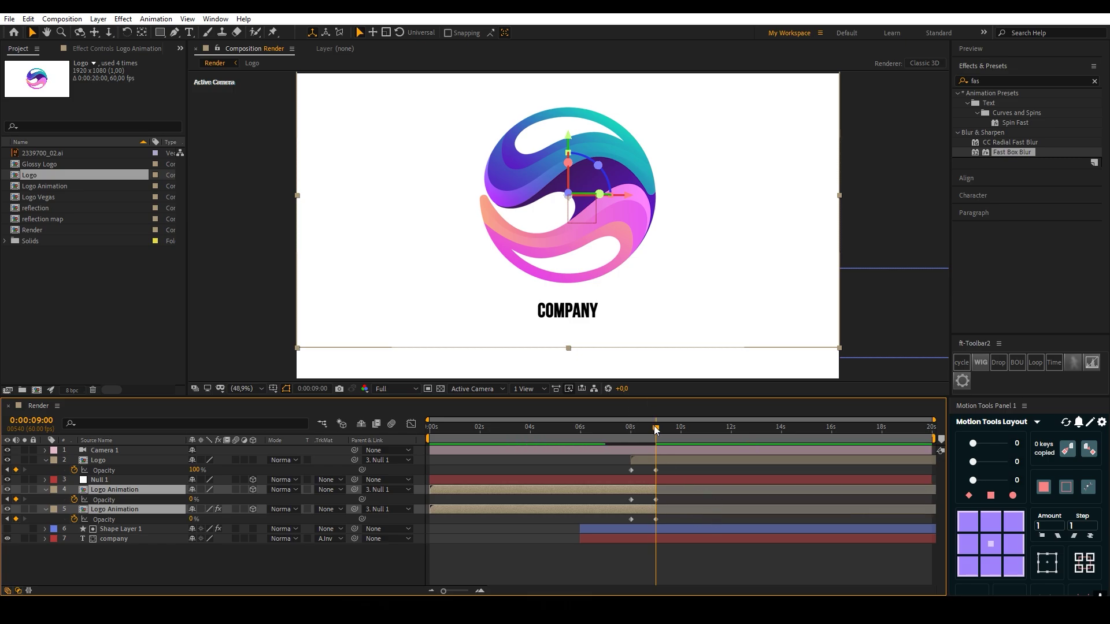
# Try moving the Logo layer's final Opacity keyframe earlier to about 0:00:08:23, check the crossfade, and undo the move.
pyautogui.moveTo(656, 429)
pyautogui.mouseDown()
pyautogui.moveTo(633, 430)
pyautogui.moveTo(672, 435)
pyautogui.moveTo(643, 433)
pyautogui.mouseUp()
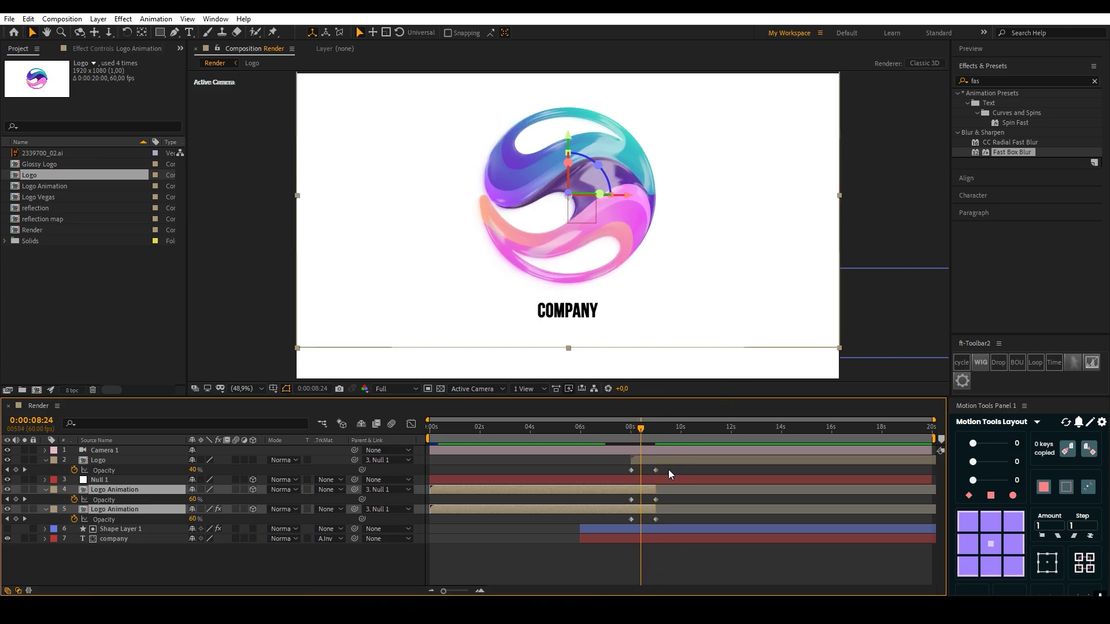
pyautogui.scroll(6, 664, 481)
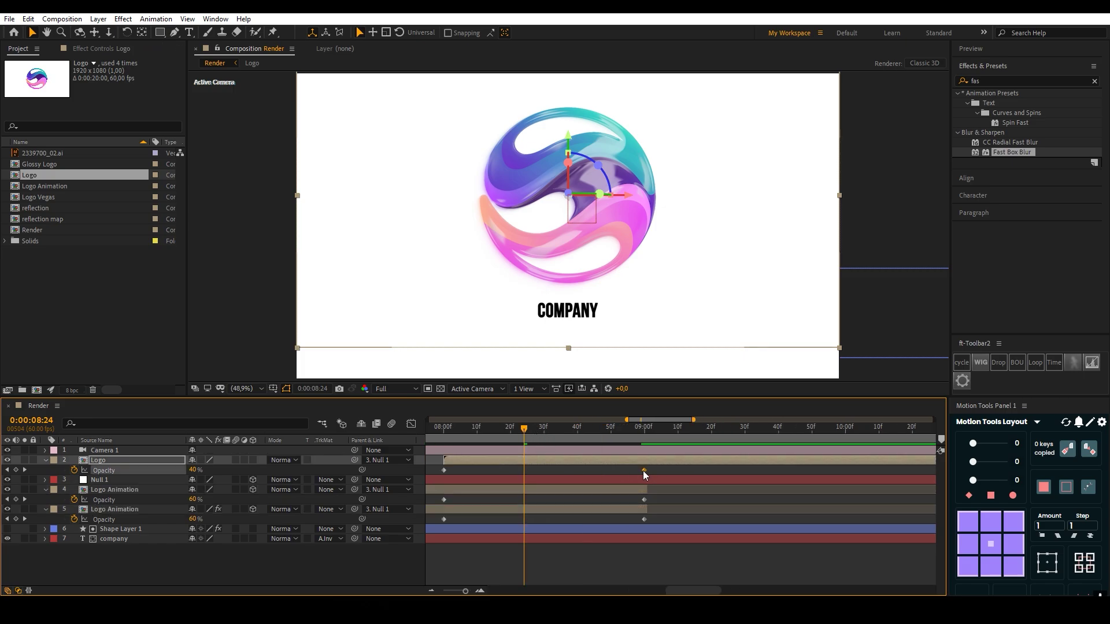
pyautogui.moveTo(643, 471); pyautogui.dragTo(518, 469)
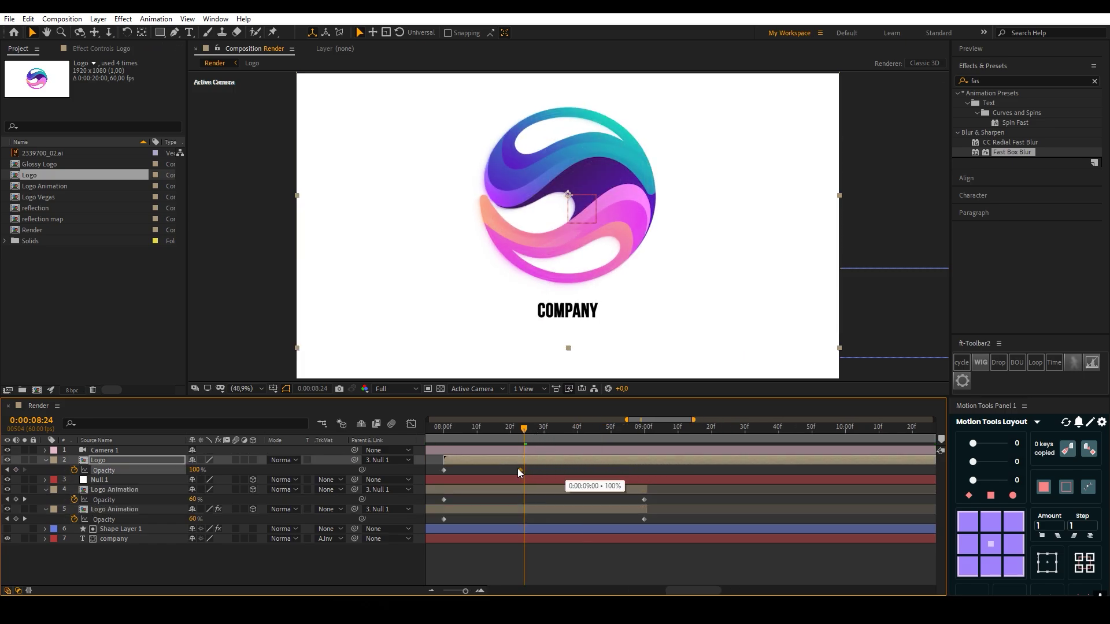
pyautogui.moveTo(459, 432); pyautogui.dragTo(518, 440)
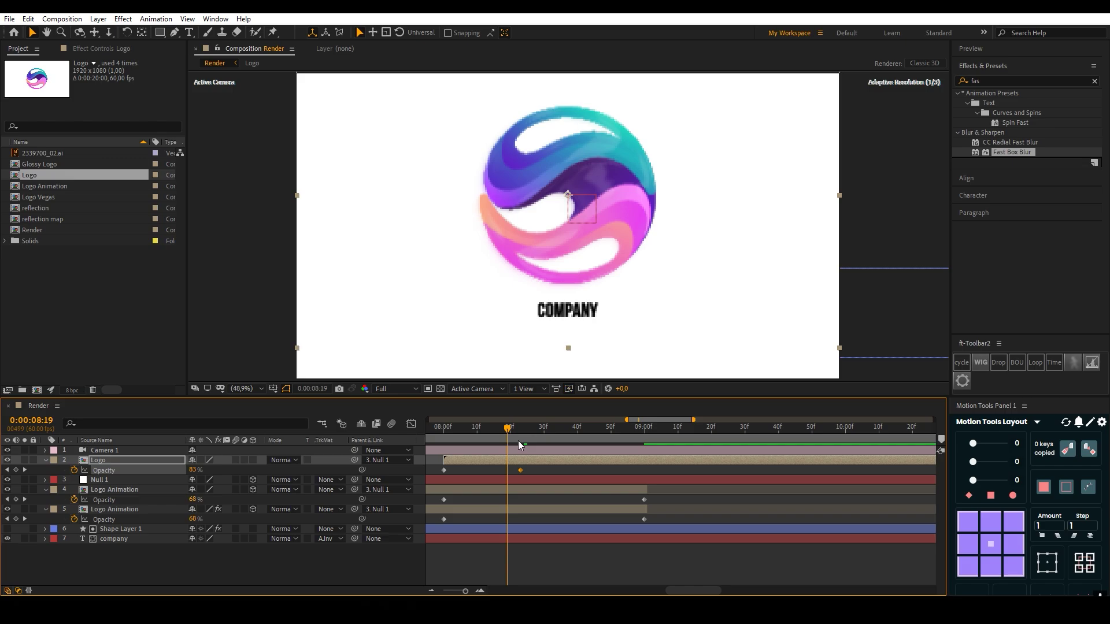
pyautogui.hotkey('ctrl', 'z')
pyautogui.click(671, 491)
pyautogui.click(610, 555)
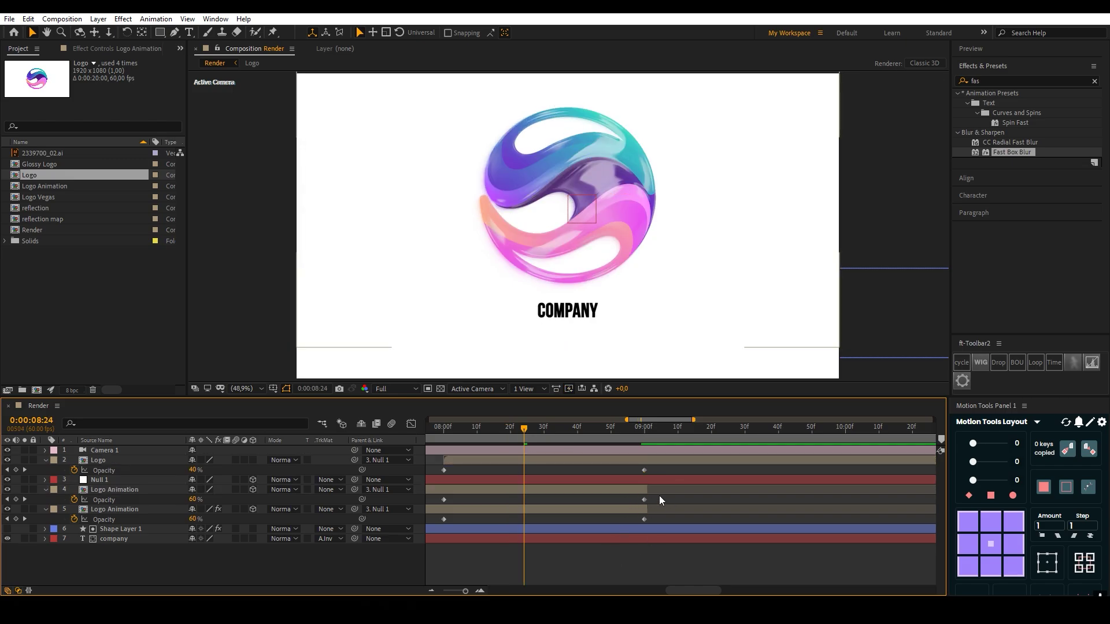
# Set the end of Render's work area to 0:00:10:00.
pyautogui.press(';')
pyautogui.moveTo(561, 439); pyautogui.dragTo(681, 432)
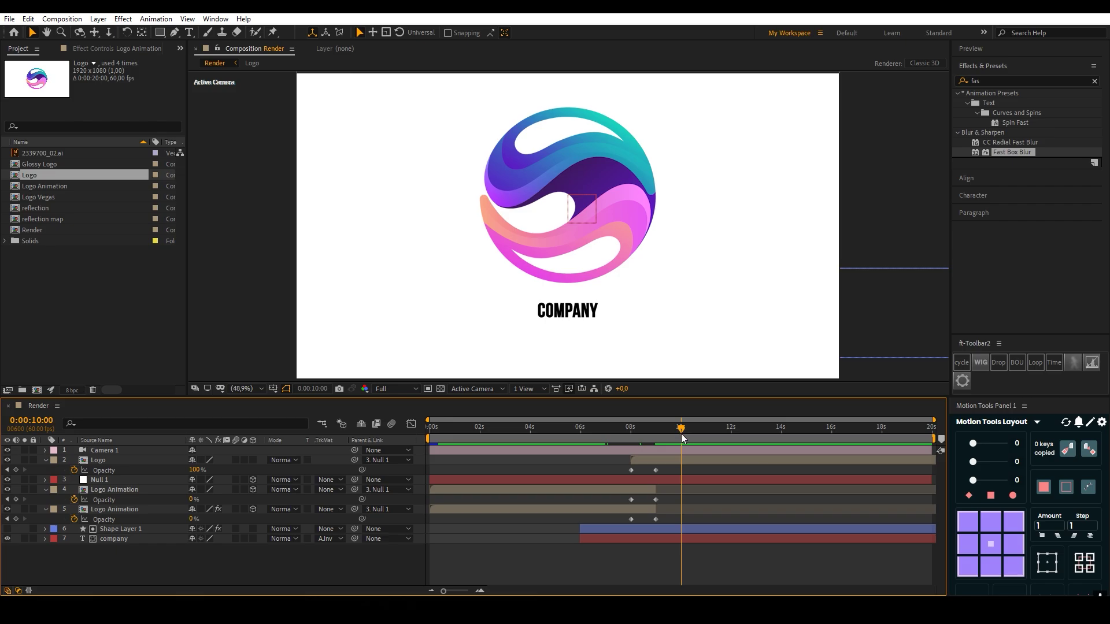
pyautogui.press('n')
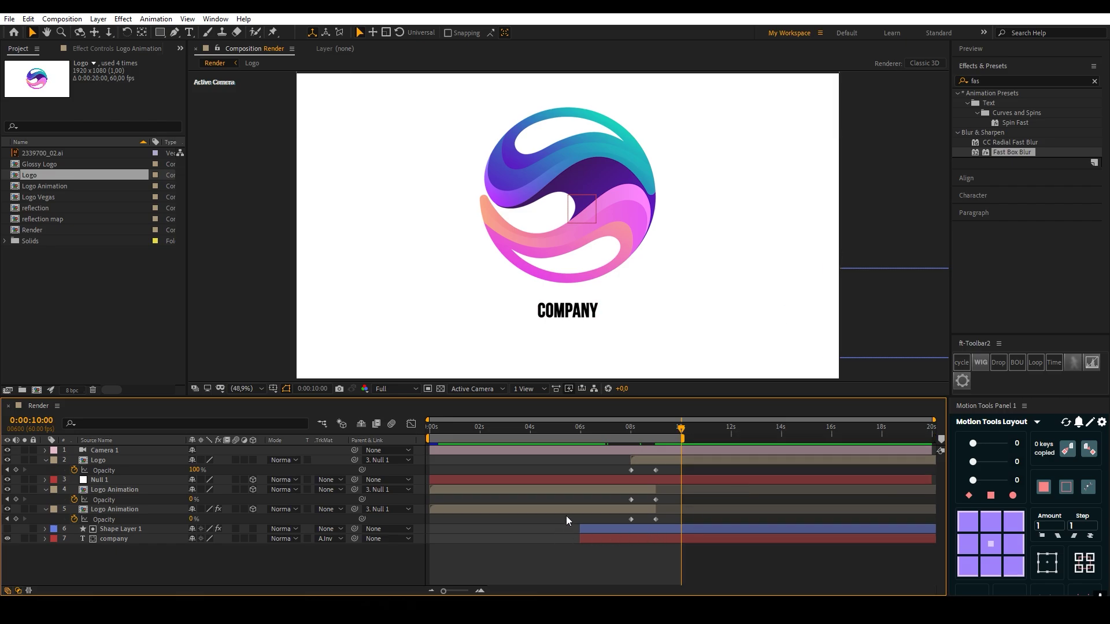
# Create a white 1920 x 1080 px solid named Bg in the Render composition.
pyautogui.rightClick(318, 433)
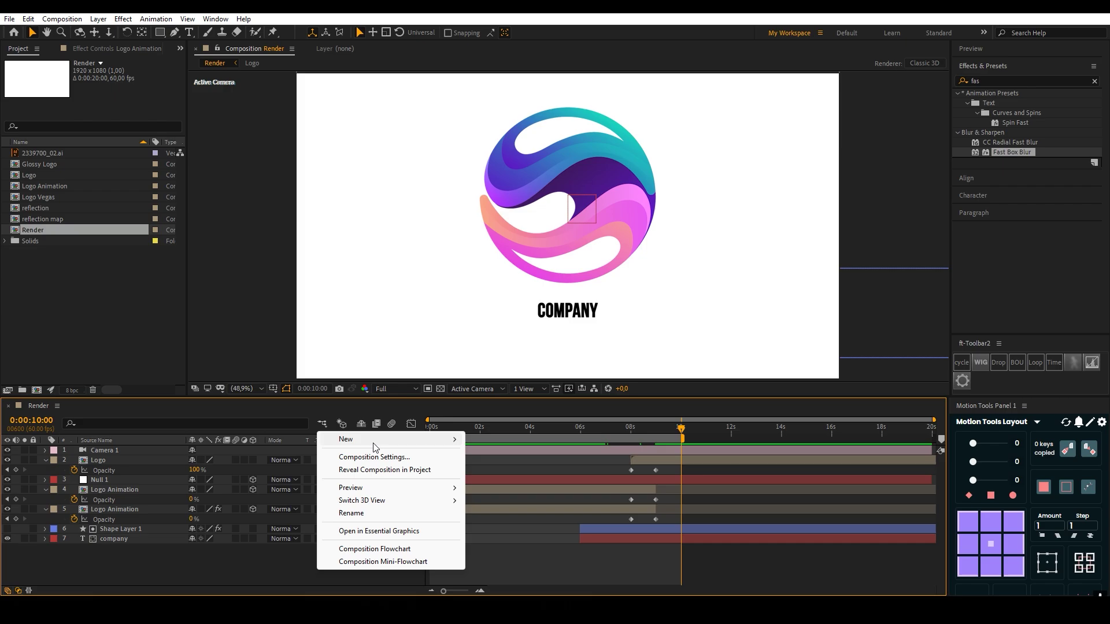
pyautogui.moveTo(375, 448)
pyautogui.click(510, 471)
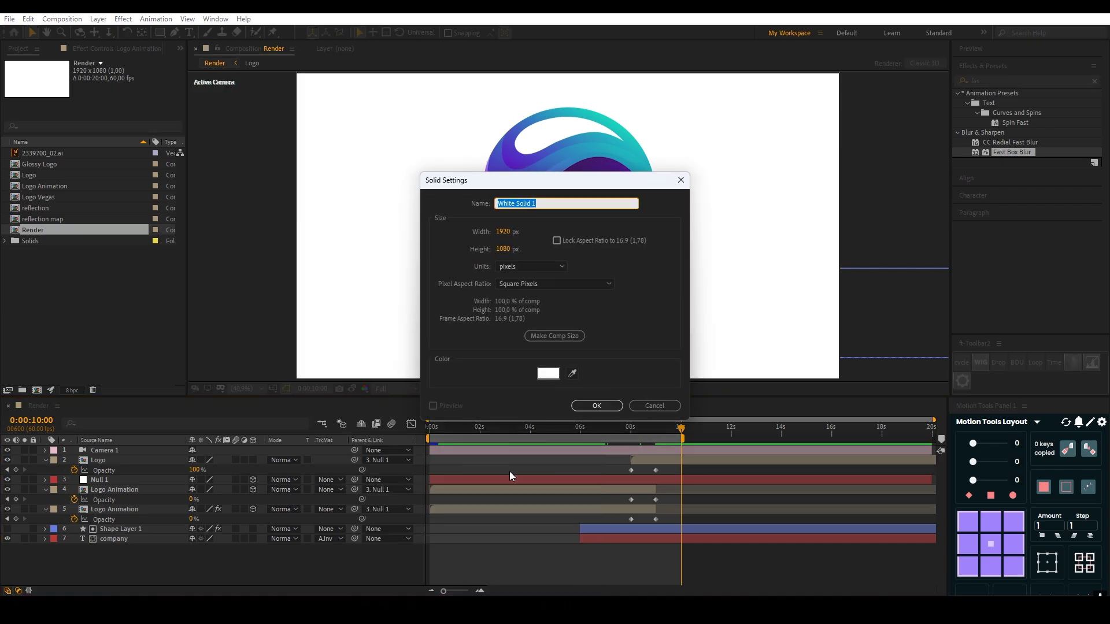
pyautogui.write('Bg')
pyautogui.click(549, 373)
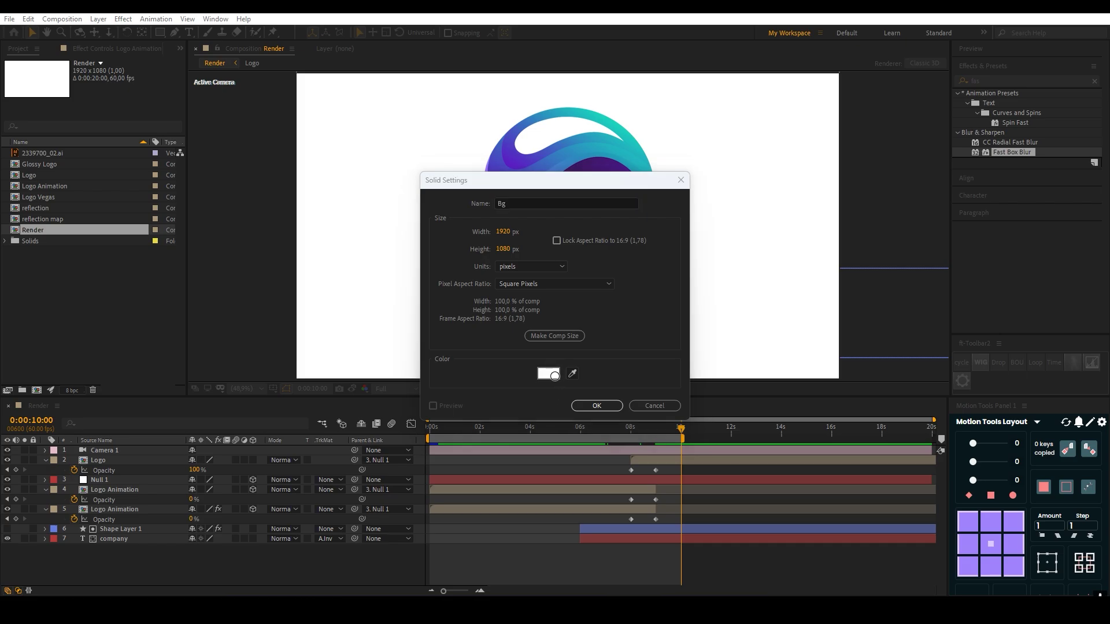
pyautogui.click(686, 369)
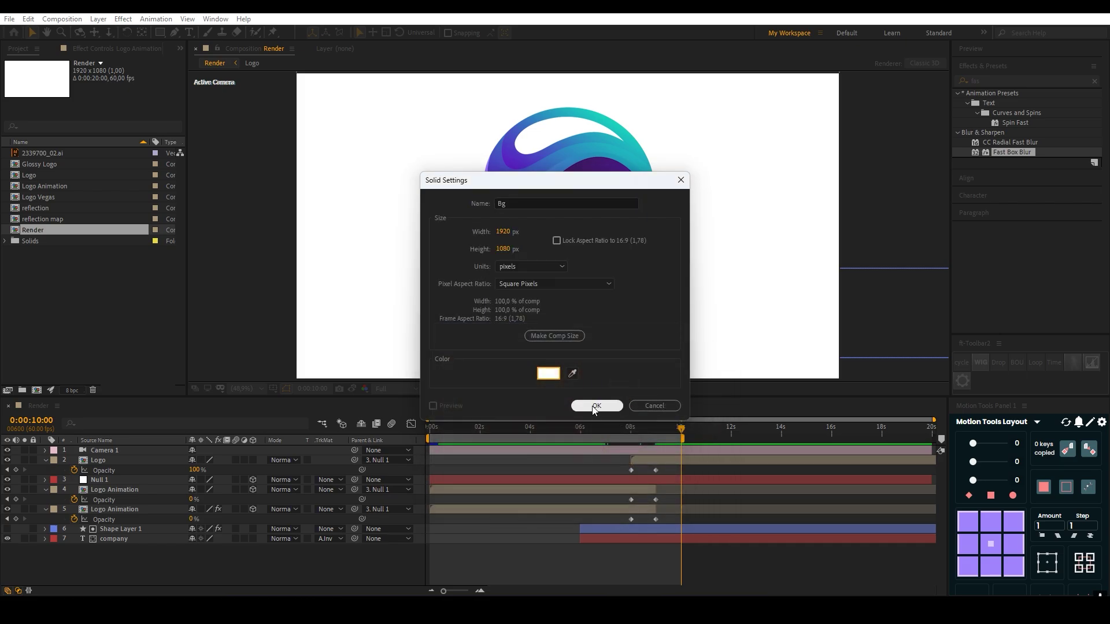
pyautogui.click(596, 406)
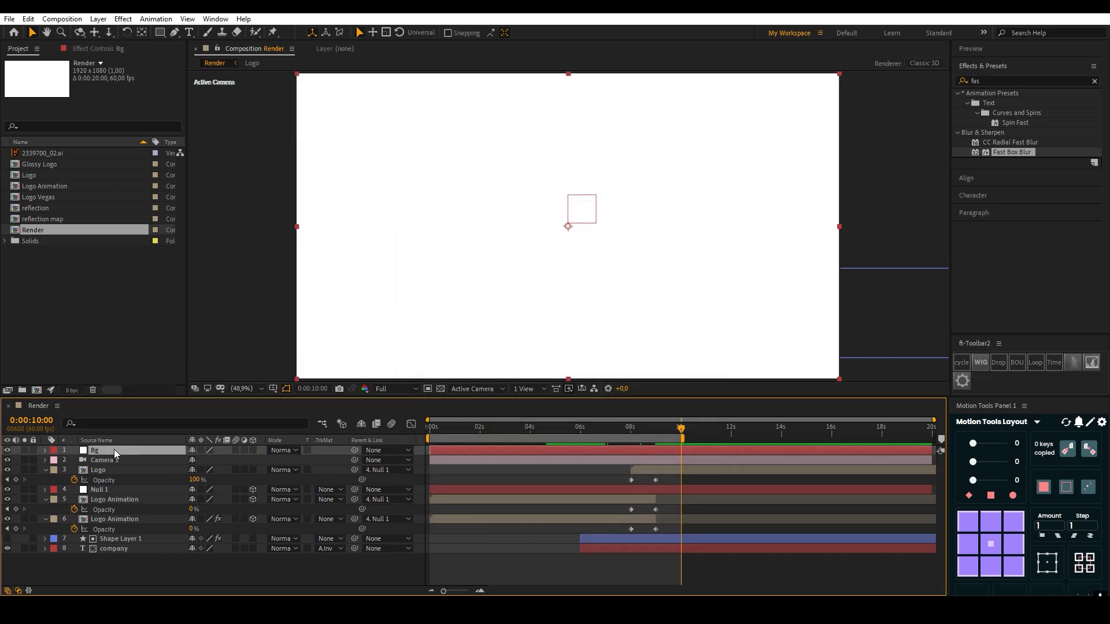
# Move the Bg layer to the bottom of the layer stack, collapse the keyframed properties and make Bg a 3D layer.
pyautogui.moveTo(139, 574); pyautogui.dragTo(139, 575)
pyautogui.click(254, 582)
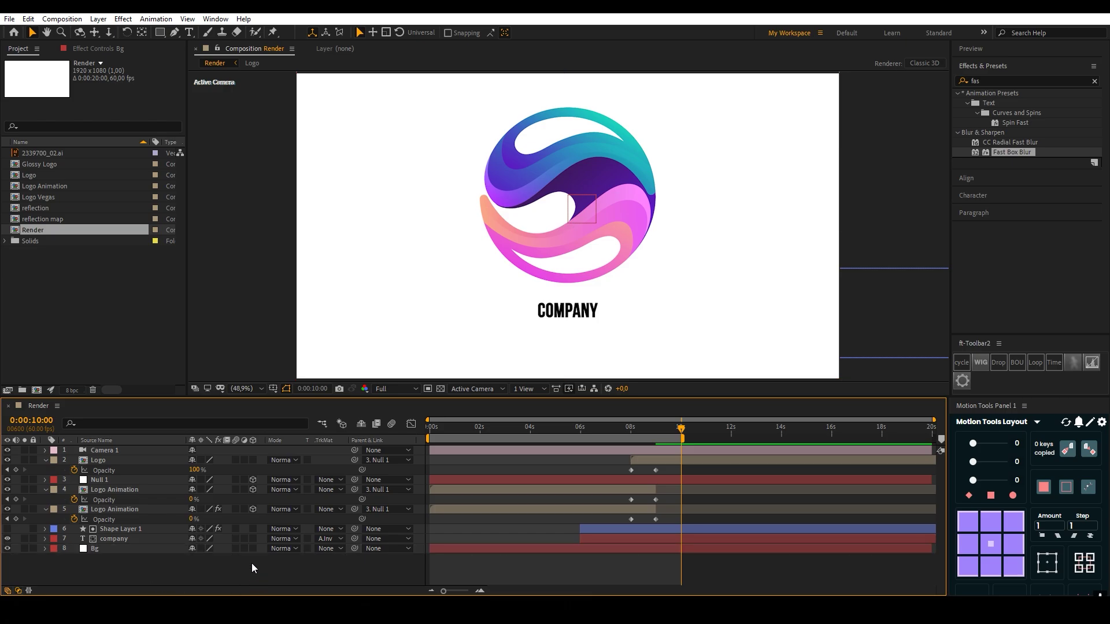
pyautogui.press('u')
pyautogui.click(252, 518)
# Preview the Render animation from its start and scrub through to about 0:00:09:01 to check it over the background.
pyautogui.press('space')
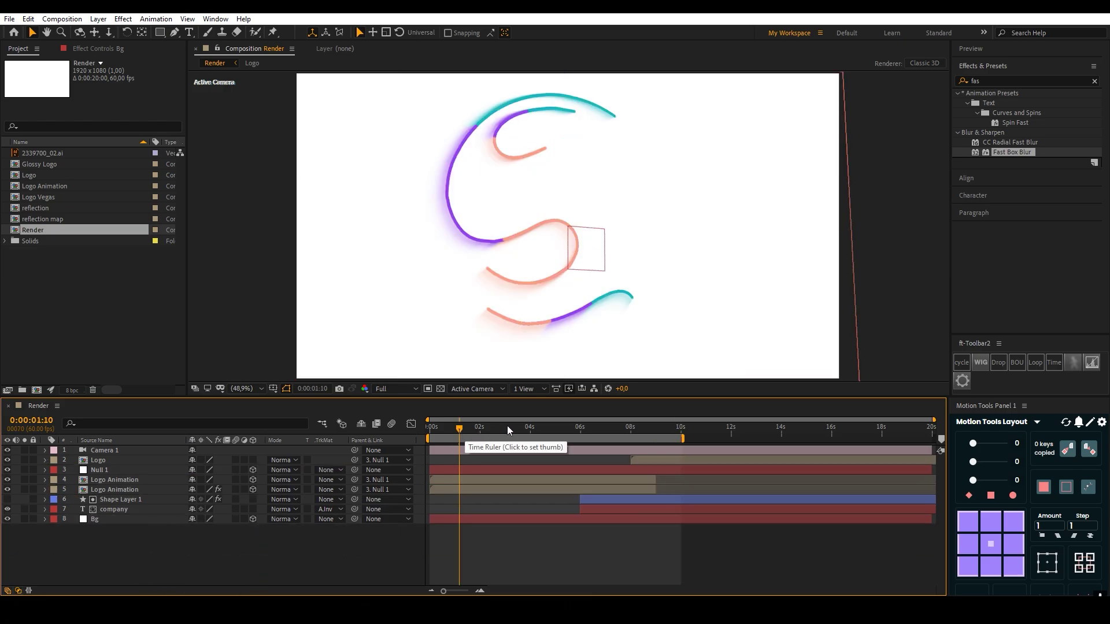
pyautogui.moveTo(491, 428); pyautogui.dragTo(656, 431)
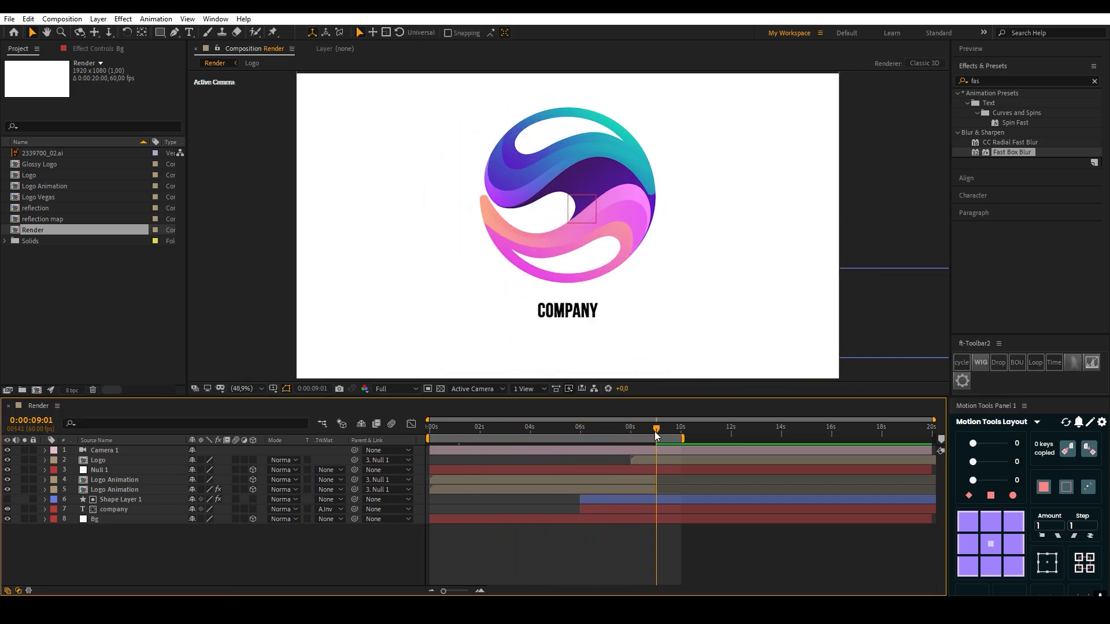
# Queue the Render composition for export.
pyautogui.click(62, 18)
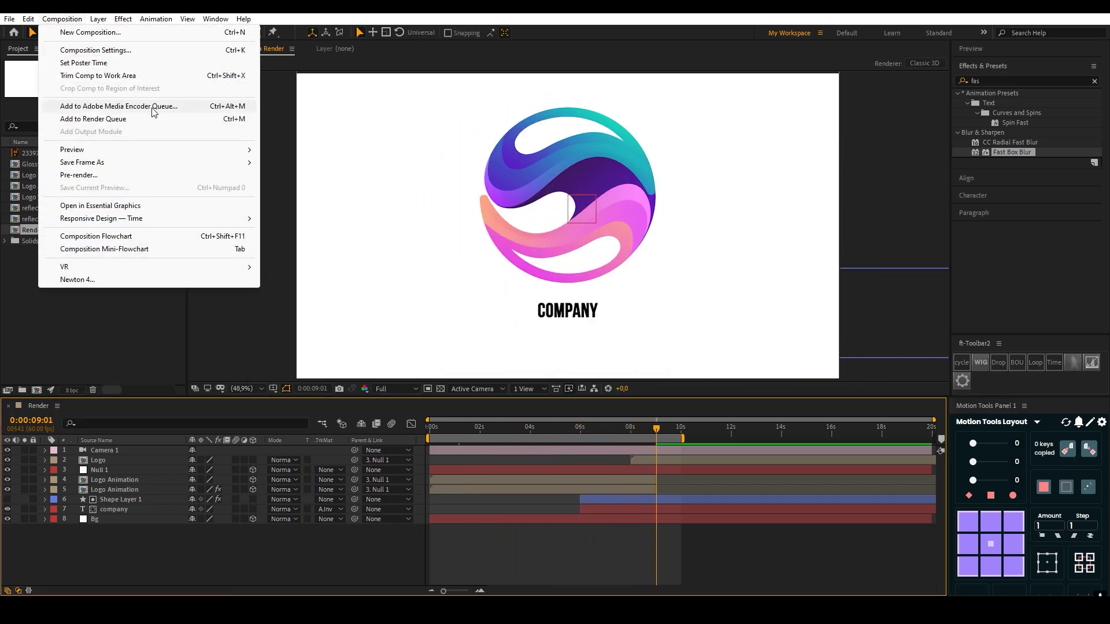